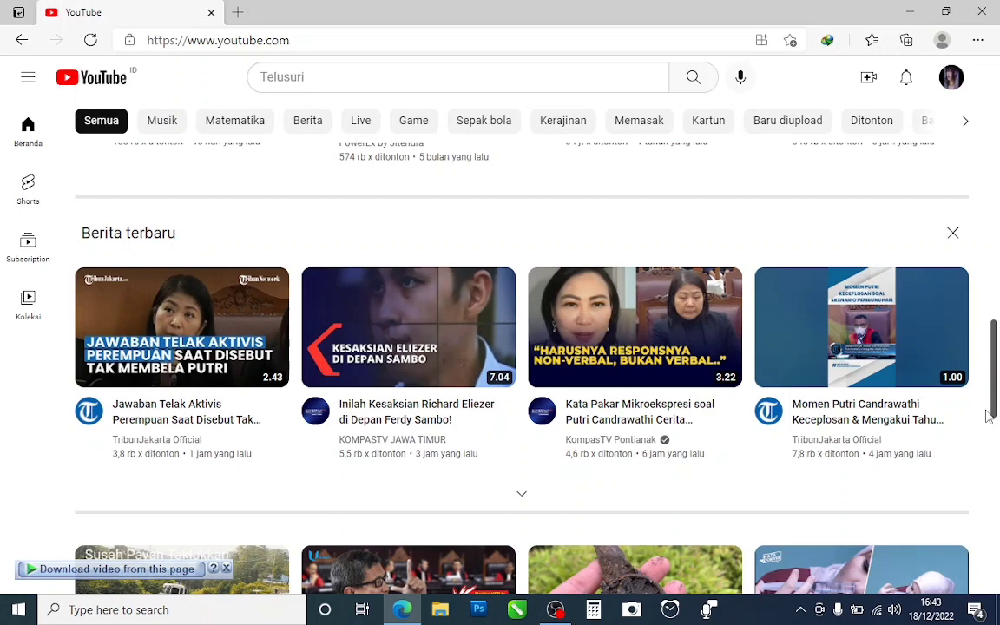
Search YouTube for "SOAL EXCEL"
{"action": "left_click", "coordinate": [367, 77]}
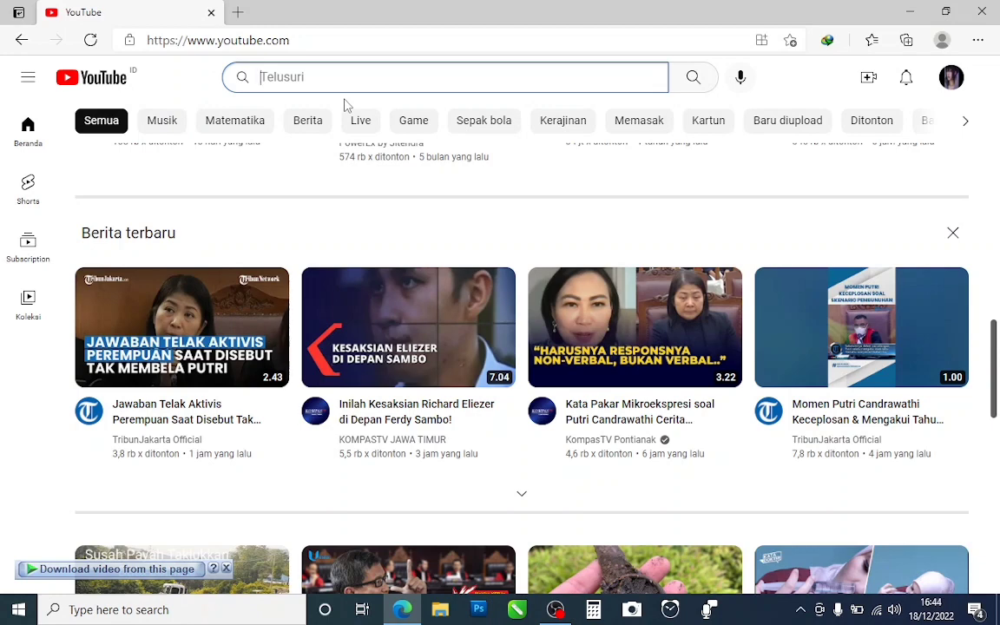
{"action": "type", "text": "SOAL EXCEL"}
{"action": "key", "text": "Return"}
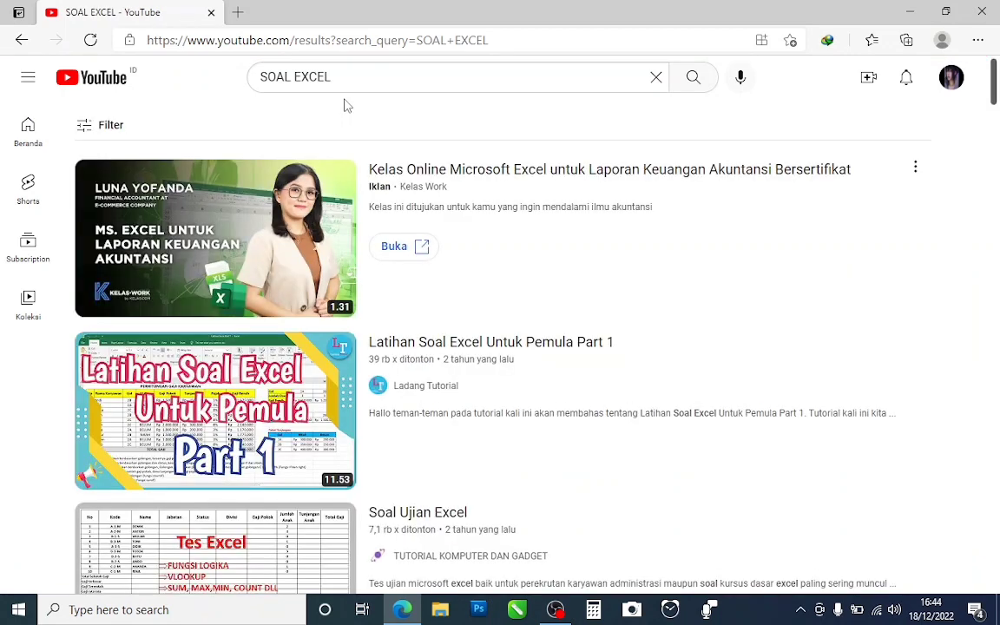
Look through the search results for a suitable Excel exercise video
{"action": "scroll", "coordinate": [379, 195], "scroll_direction": "down", "scroll_amount": 4}
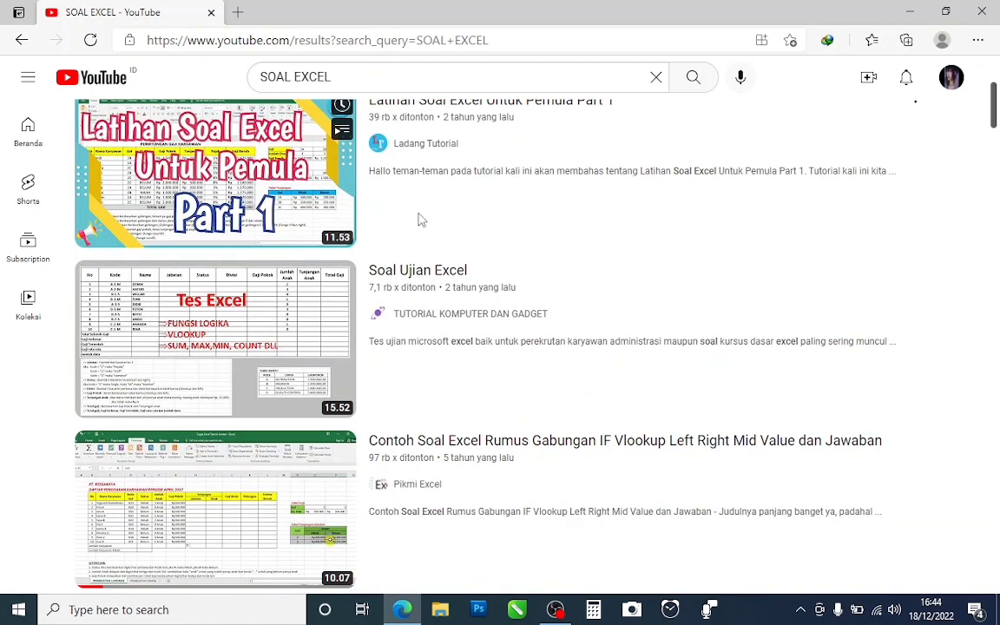
{"action": "scroll", "coordinate": [424, 219], "scroll_direction": "down", "scroll_amount": 4}
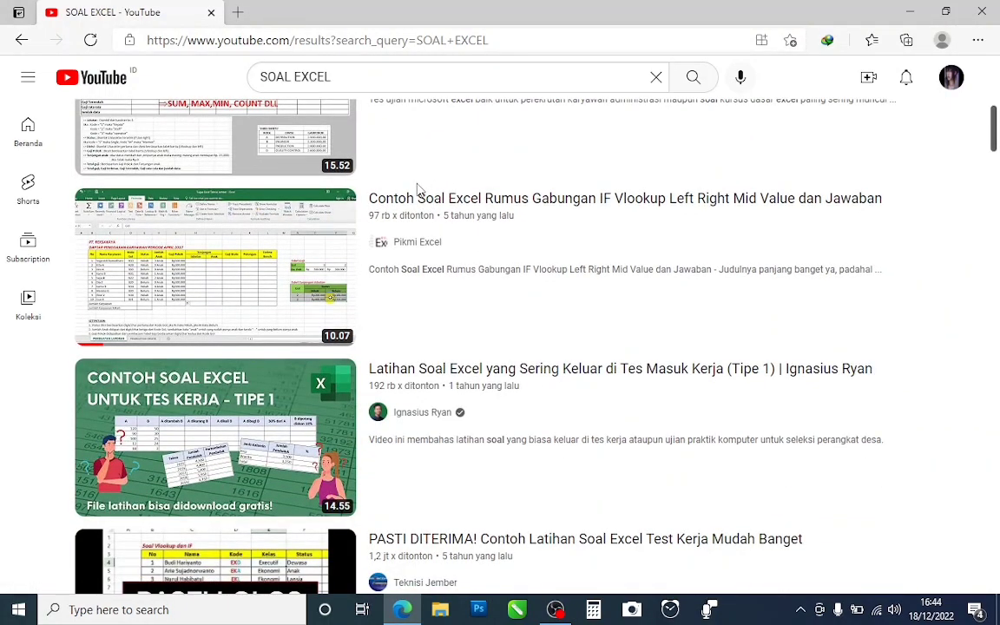
{"action": "scroll", "coordinate": [443, 160], "scroll_direction": "up", "scroll_amount": 8}
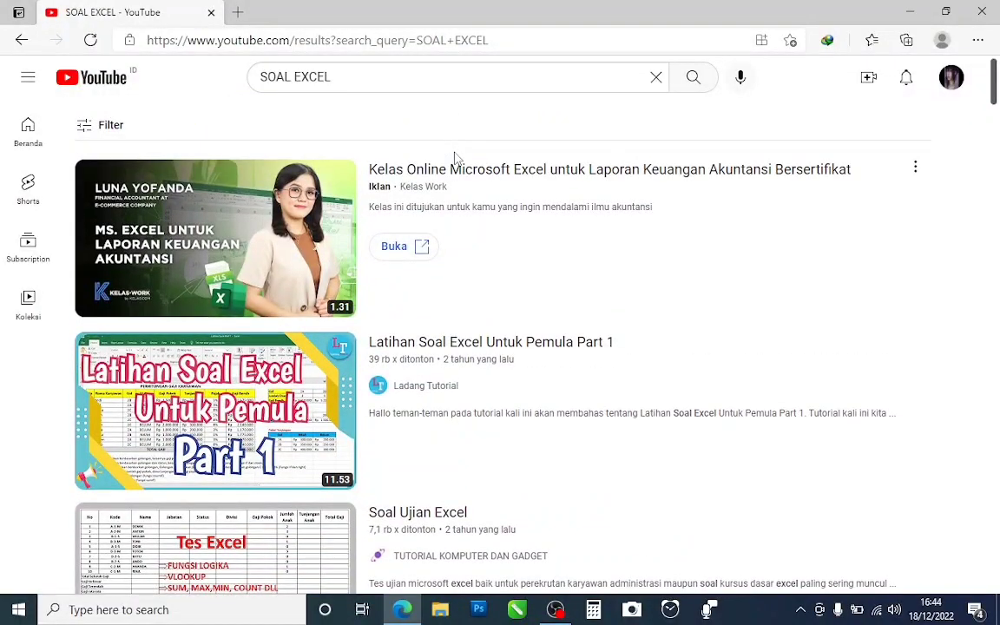
{"action": "scroll", "coordinate": [442, 206], "scroll_direction": "down", "scroll_amount": 9}
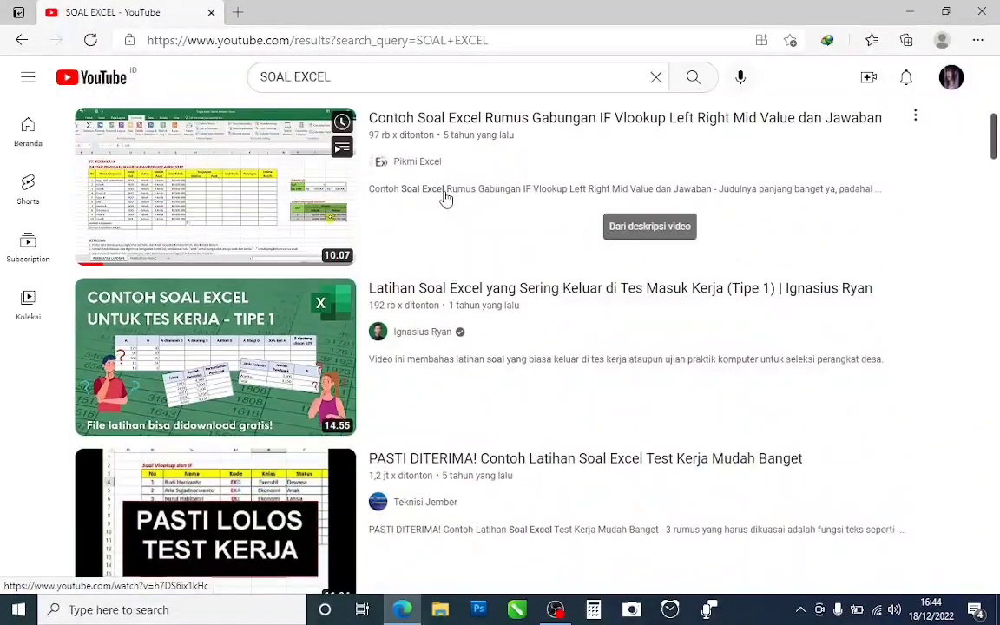
{"action": "scroll", "coordinate": [403, 192], "scroll_direction": "up", "scroll_amount": 4}
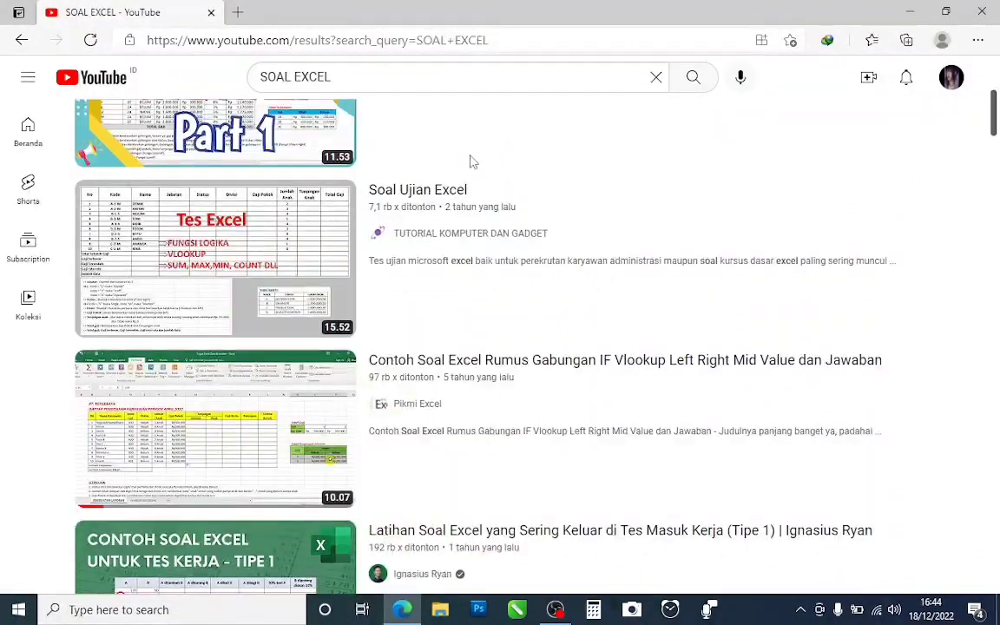
{"action": "scroll", "coordinate": [474, 160], "scroll_direction": "up", "scroll_amount": 5}
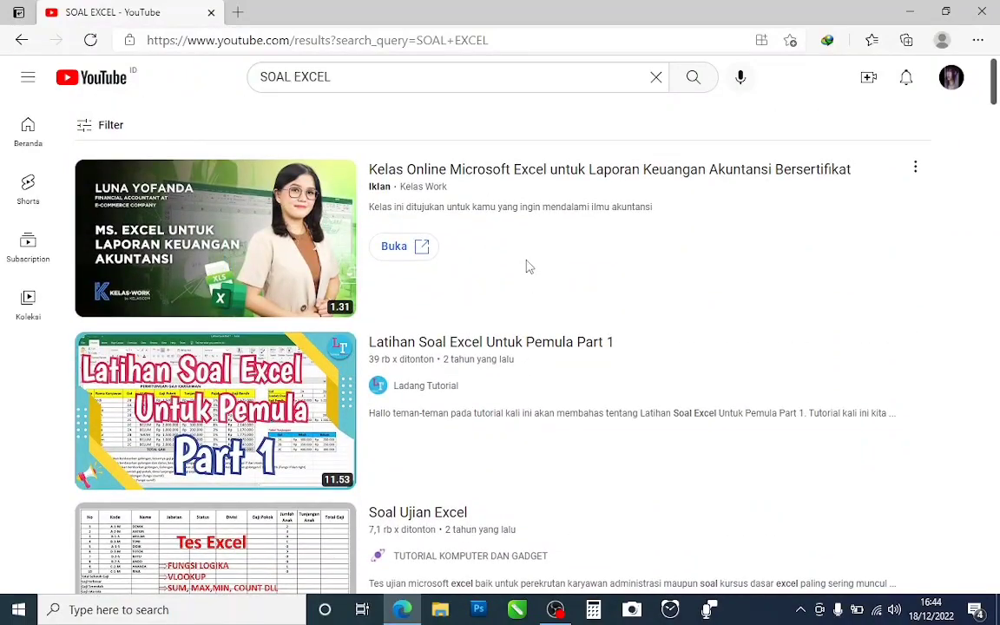
{"action": "scroll", "coordinate": [527, 269], "scroll_direction": "down", "scroll_amount": 4}
{"action": "scroll", "coordinate": [566, 258], "scroll_direction": "down", "scroll_amount": 4}
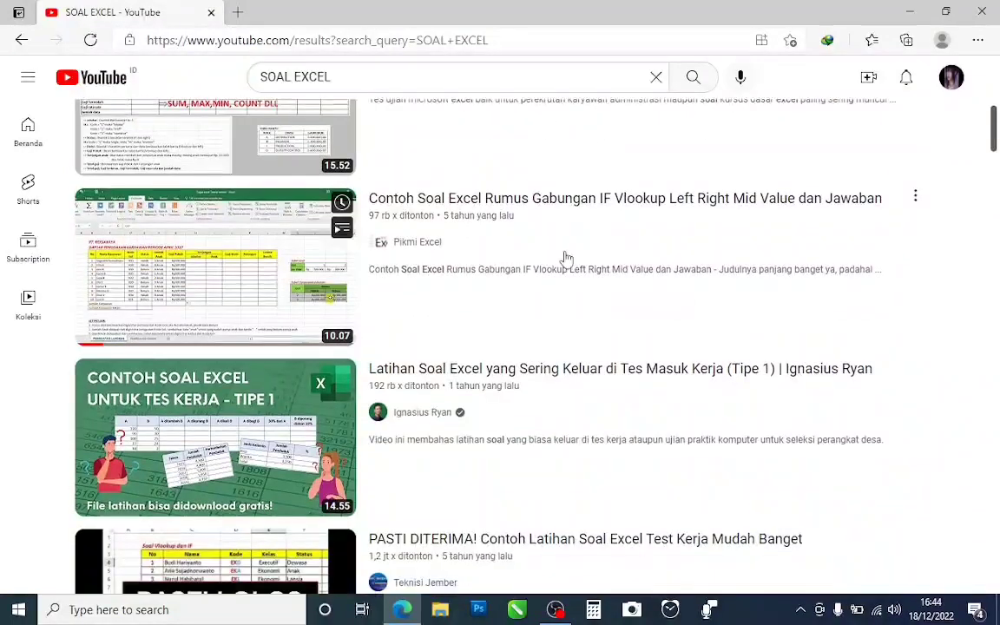
{"action": "scroll", "coordinate": [555, 247], "scroll_direction": "down", "scroll_amount": 6}
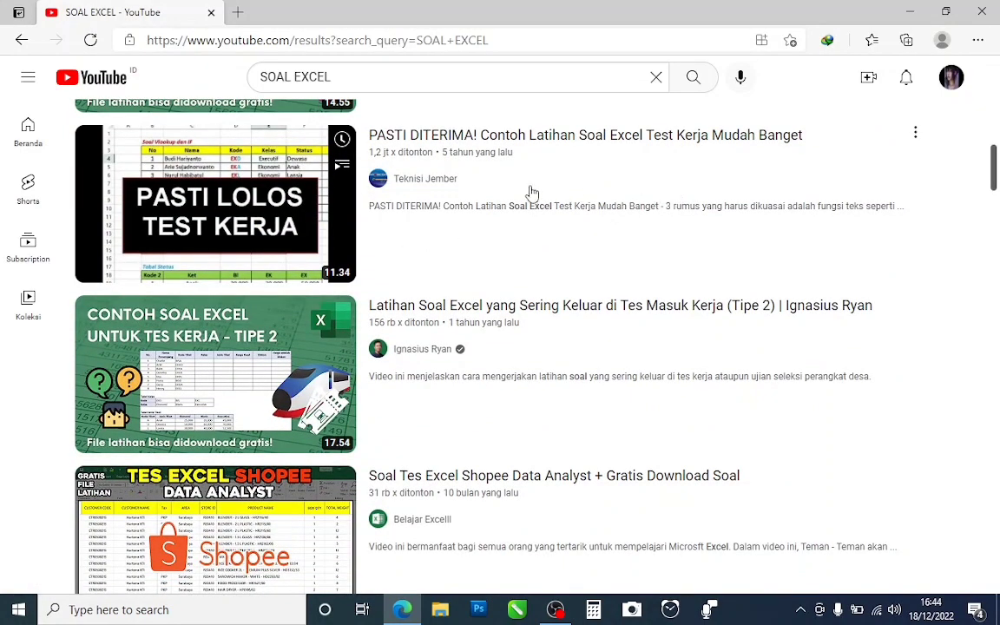
{"action": "scroll", "coordinate": [493, 253], "scroll_direction": "down", "scroll_amount": 5}
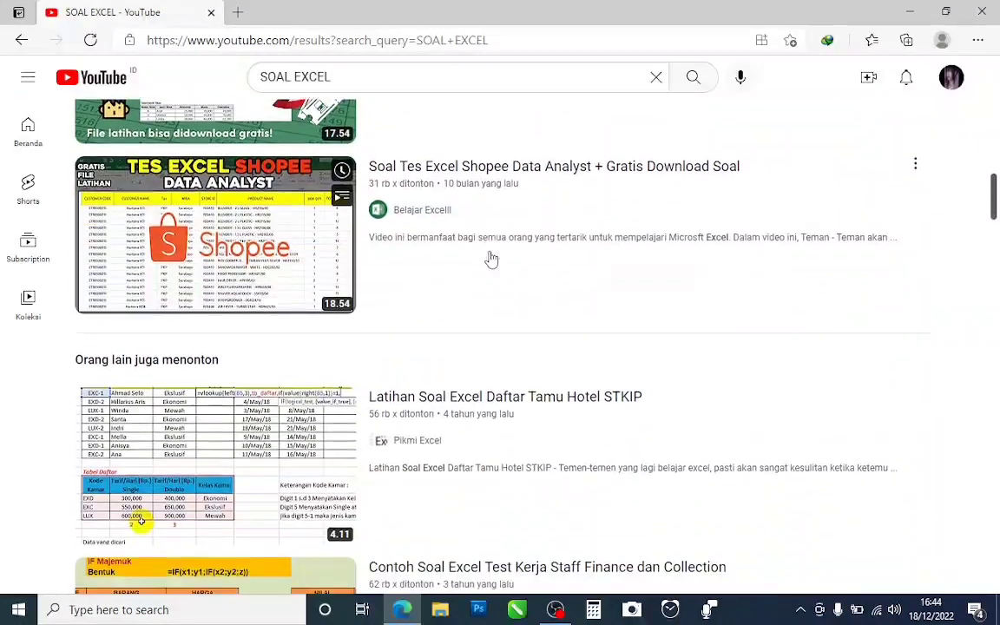
{"action": "scroll", "coordinate": [491, 258], "scroll_direction": "down", "scroll_amount": 2}
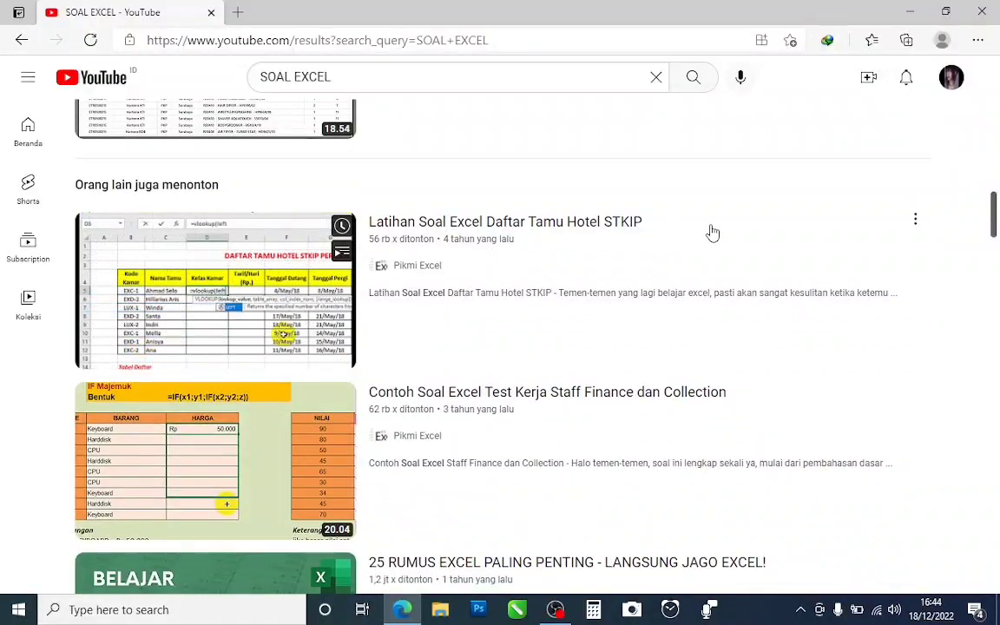
{"action": "scroll", "coordinate": [660, 243], "scroll_direction": "down", "scroll_amount": 5}
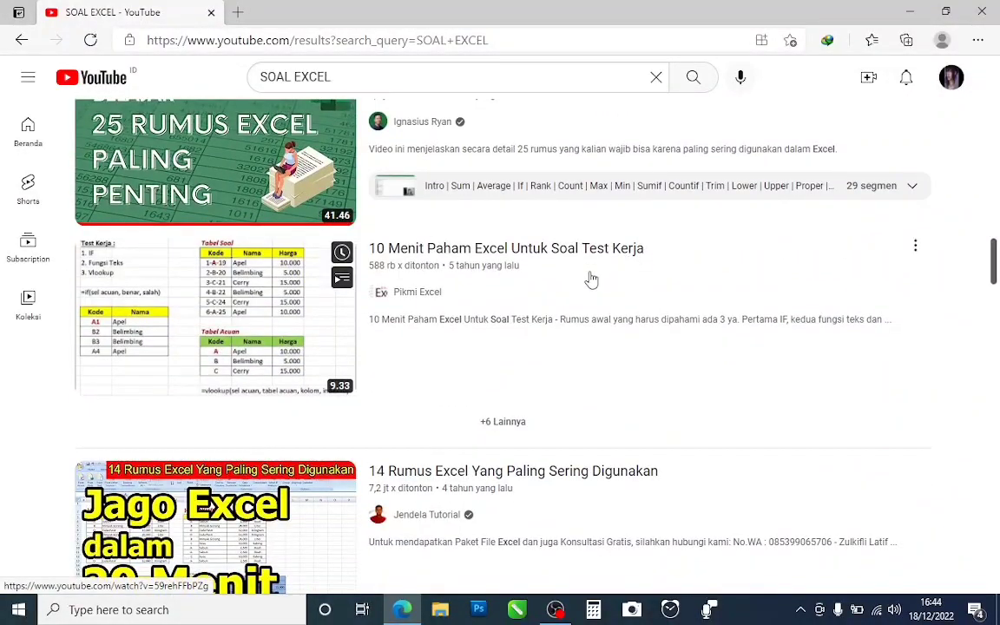
{"action": "scroll", "coordinate": [590, 279], "scroll_direction": "down", "scroll_amount": 3}
{"action": "scroll", "coordinate": [496, 341], "scroll_direction": "down", "scroll_amount": 3}
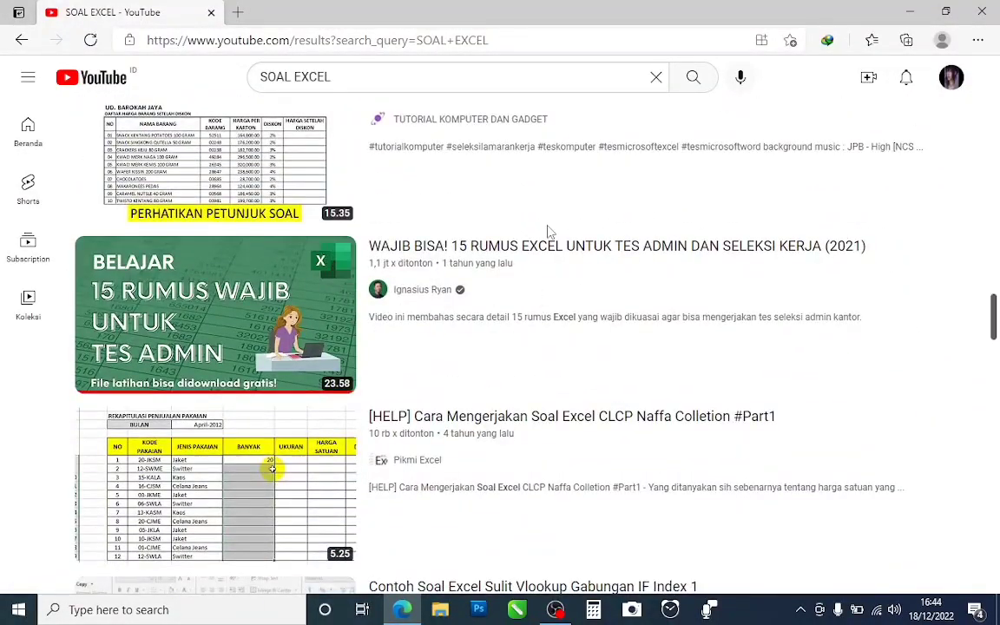
{"action": "scroll", "coordinate": [544, 238], "scroll_direction": "up", "scroll_amount": 3}
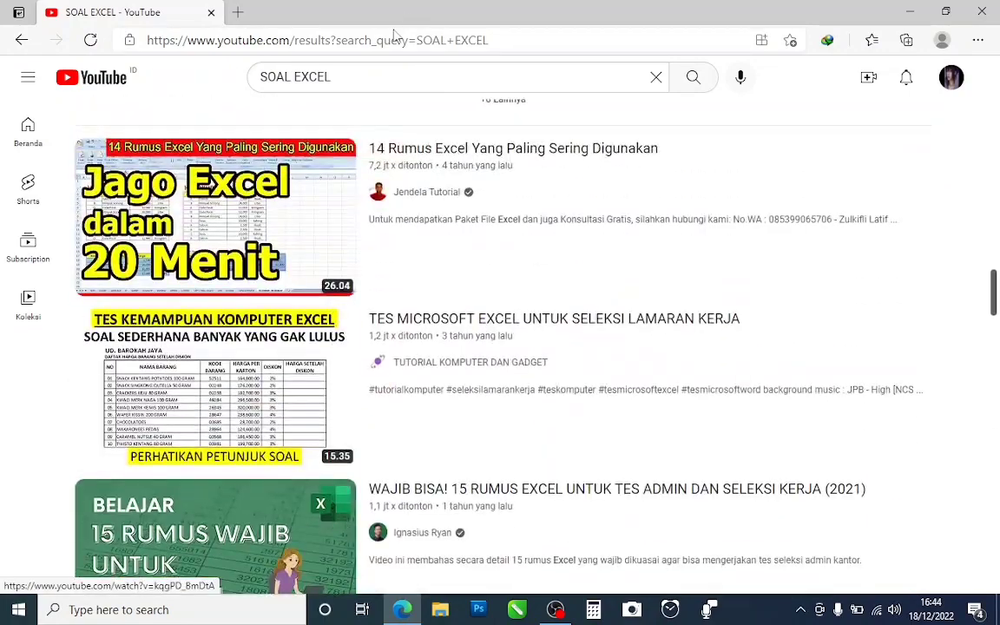
Extend the search query to "SOAL EXCEL RUMUS DAN JAWABAN" and run it
{"action": "left_click", "coordinate": [368, 80]}
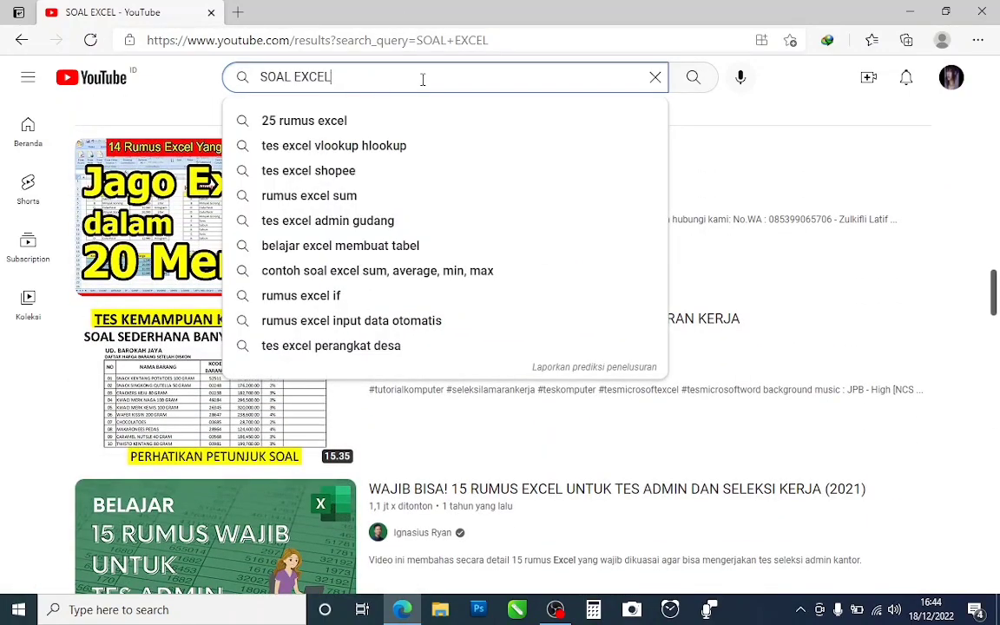
{"action": "key", "text": "Escape"}
{"action": "type", "text": "RUMUS DAN JAWABAN"}
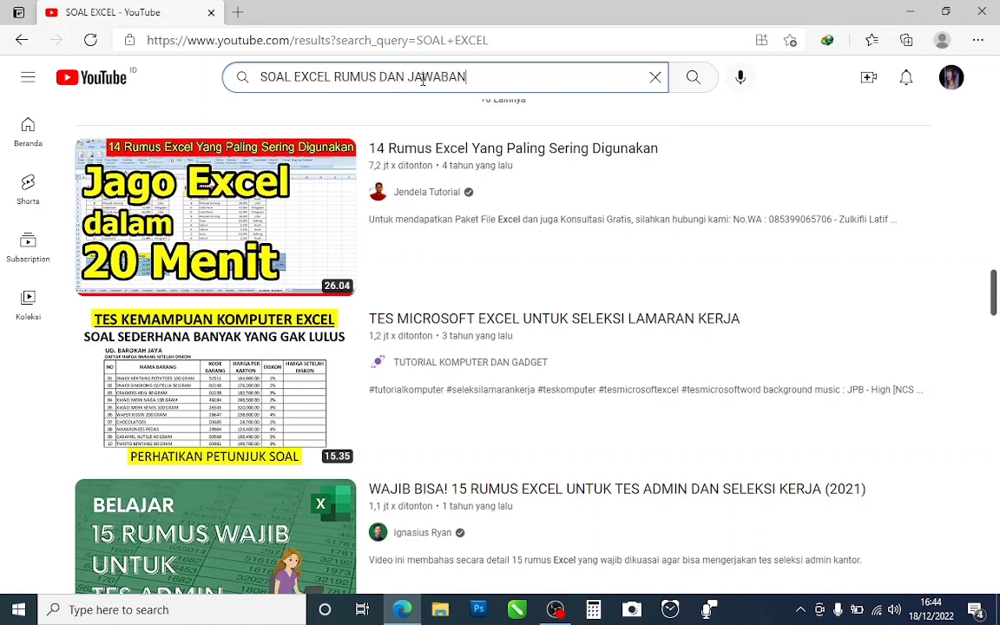
{"action": "key", "text": "Return"}
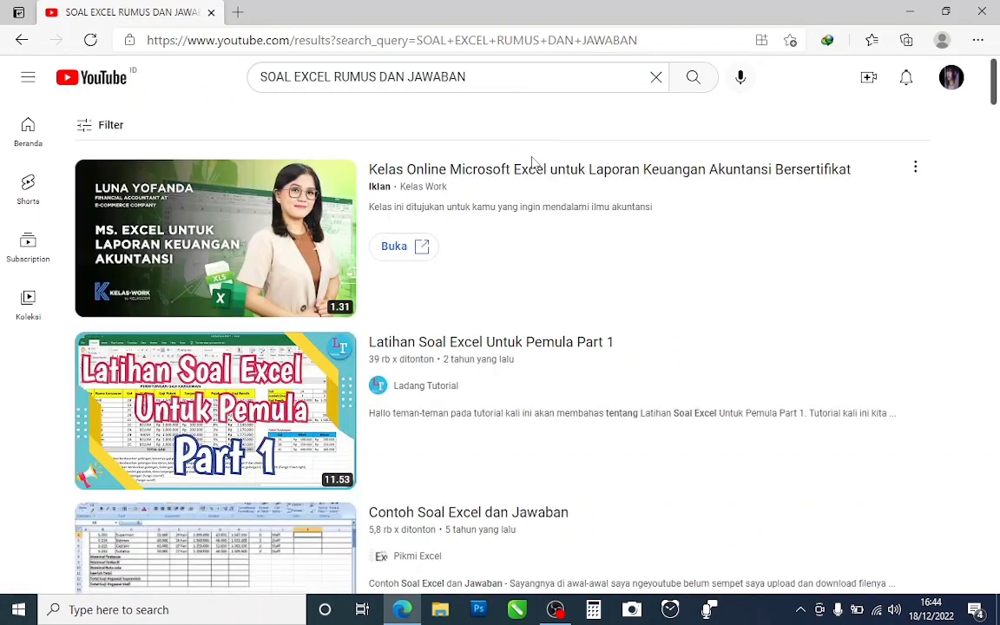
Open the video "Contoh Soal Excel Rumus Gabungan IF Vlookup Left Right Mid Value dan Jawaban" in a new tab and switch to it
{"action": "scroll", "coordinate": [532, 163], "scroll_direction": "down", "scroll_amount": 3}
{"action": "scroll", "coordinate": [536, 165], "scroll_direction": "down", "scroll_amount": 2}
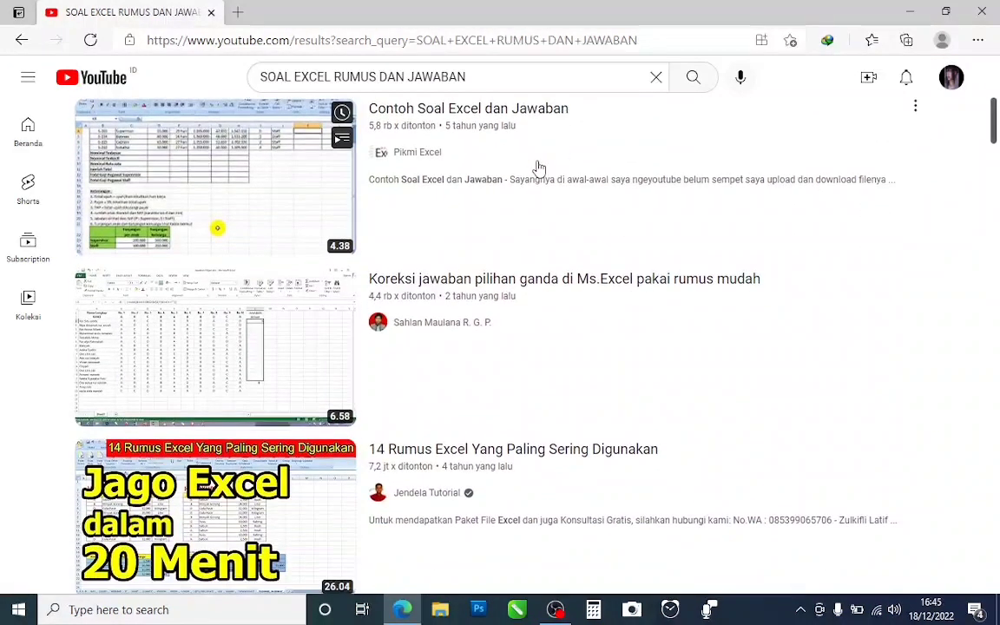
{"action": "scroll", "coordinate": [539, 168], "scroll_direction": "down", "scroll_amount": 3}
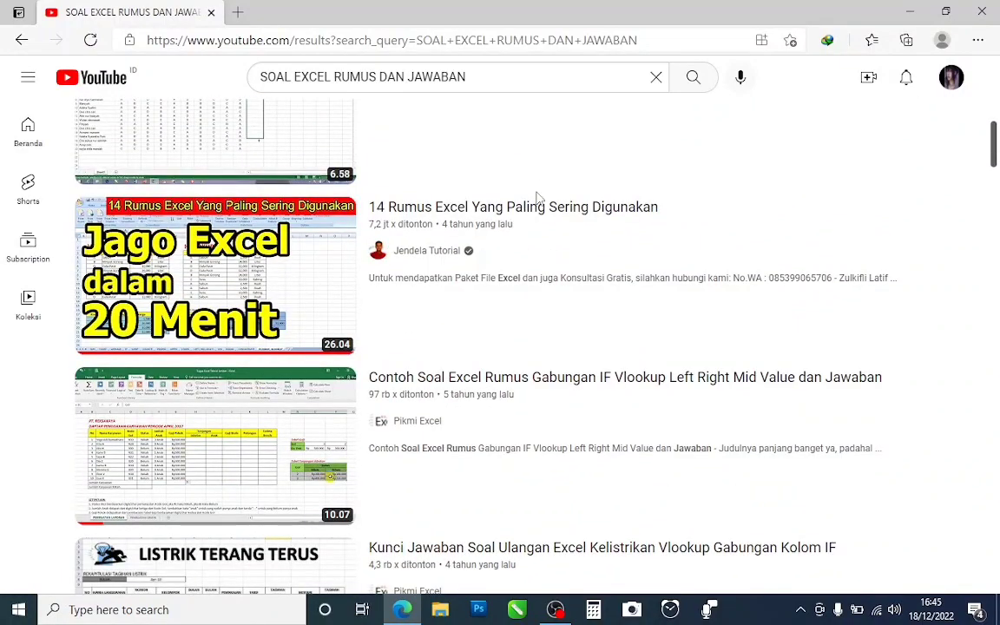
{"action": "scroll", "coordinate": [538, 198], "scroll_direction": "down", "scroll_amount": 1}
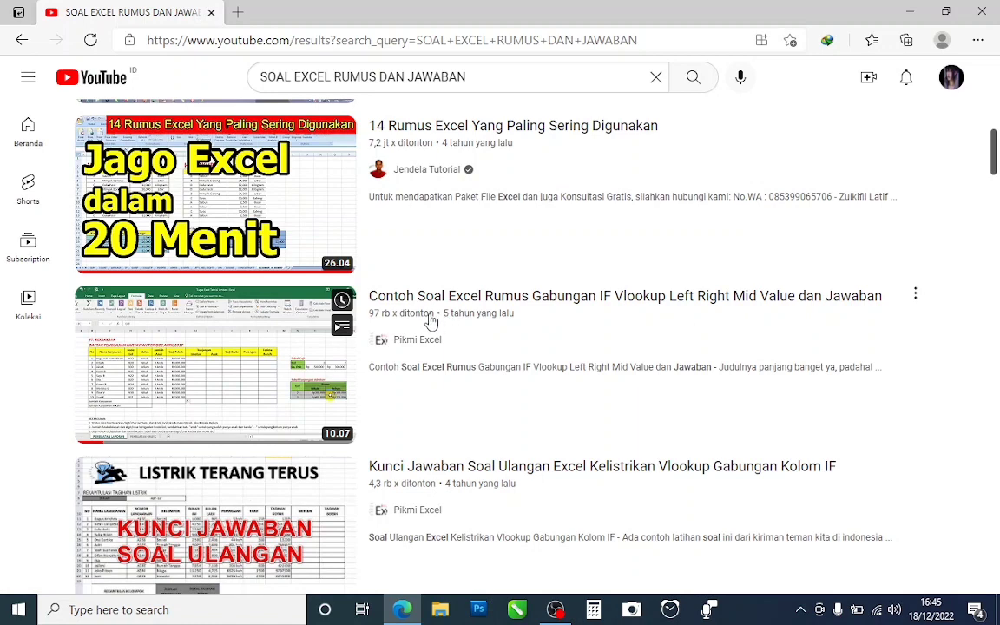
{"action": "right_click", "coordinate": [465, 296]}
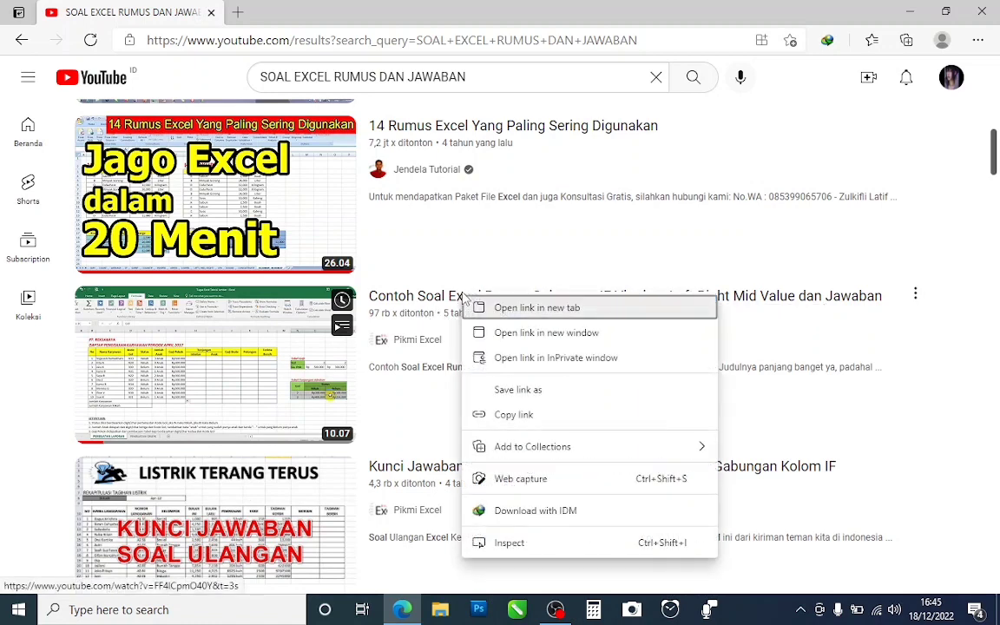
{"action": "left_click", "coordinate": [512, 309]}
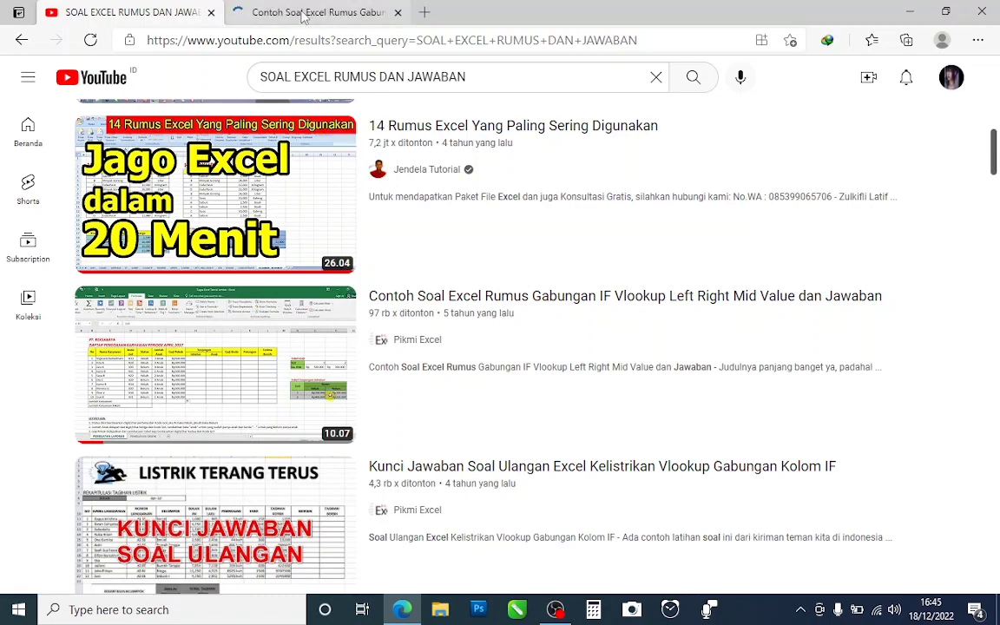
{"action": "key", "text": "ctrl+Tab"}
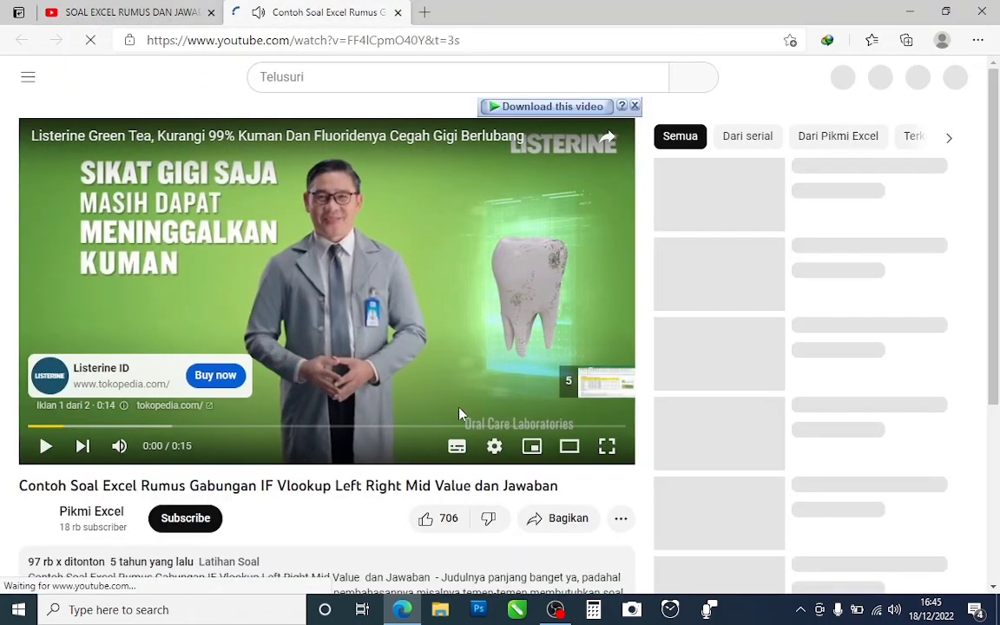
Pause the advertisement playing before the video and expand the full video description
{"action": "left_click", "coordinate": [46, 447]}
{"action": "scroll", "coordinate": [243, 341], "scroll_direction": "down", "scroll_amount": 4}
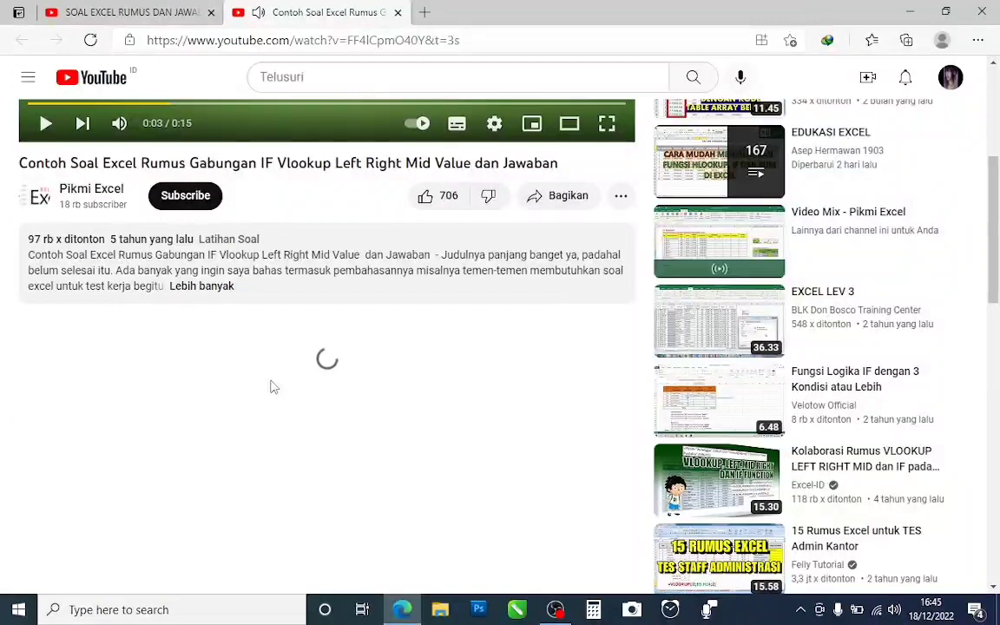
{"action": "left_click", "coordinate": [201, 285]}
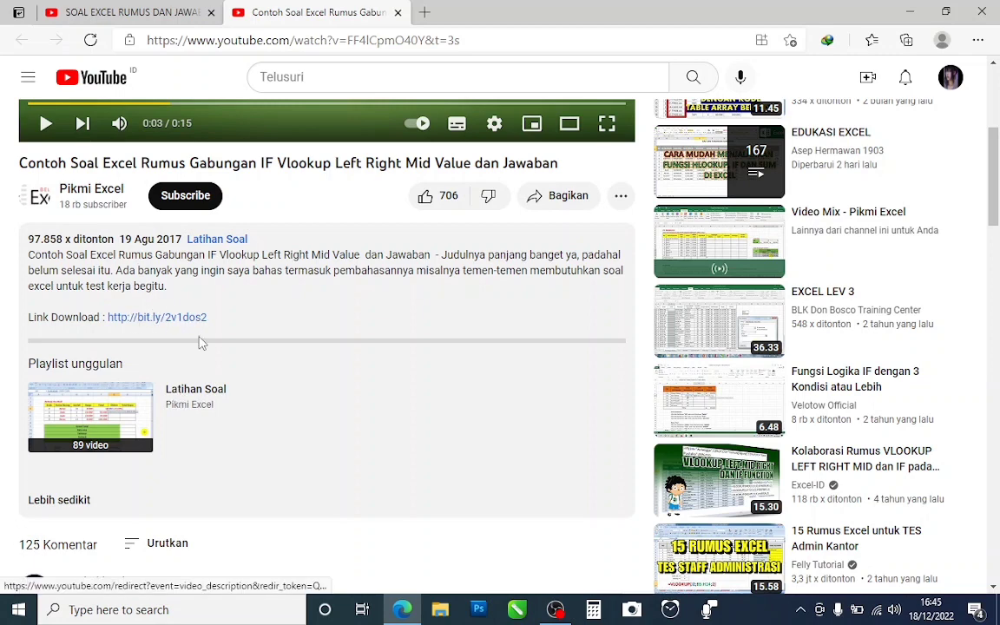
{"action": "scroll", "coordinate": [161, 330], "scroll_direction": "down", "scroll_amount": 1}
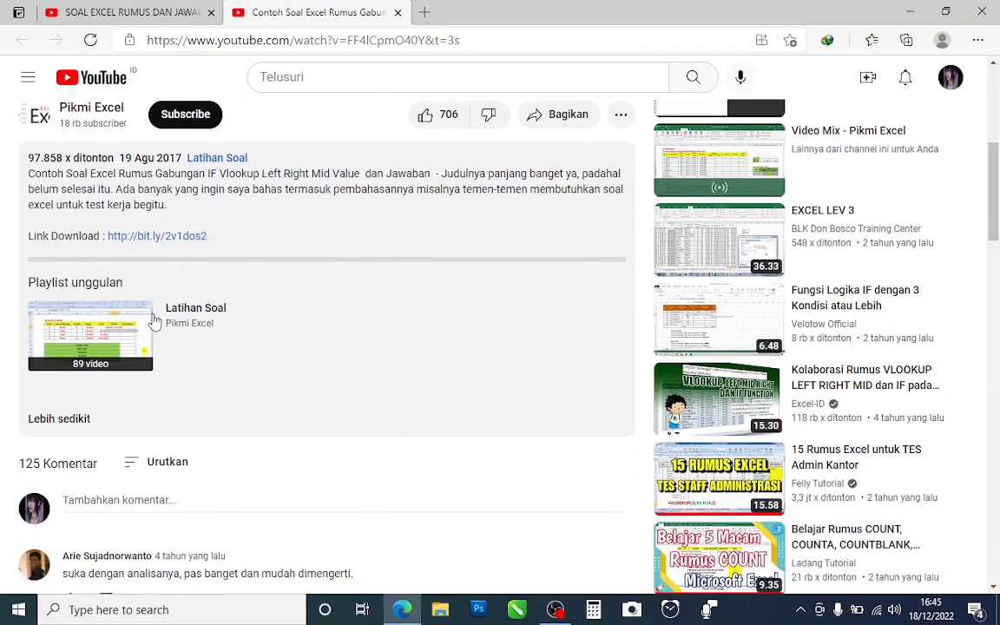
{"action": "scroll", "coordinate": [149, 320], "scroll_direction": "up", "scroll_amount": 2}
{"action": "scroll", "coordinate": [57, 379], "scroll_direction": "up", "scroll_amount": 3}
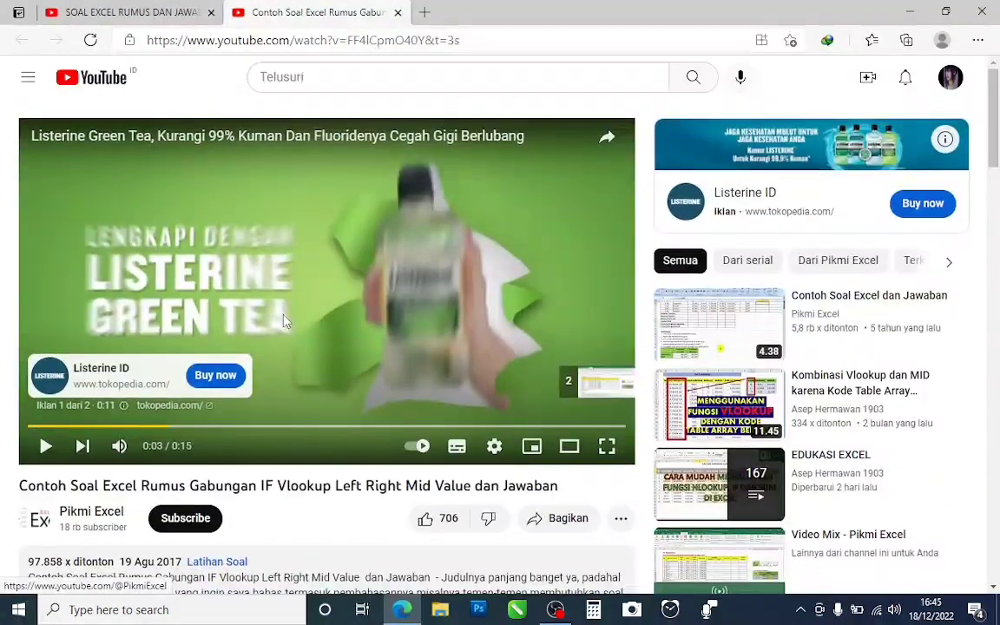
{"action": "scroll", "coordinate": [356, 308], "scroll_direction": "down", "scroll_amount": 3}
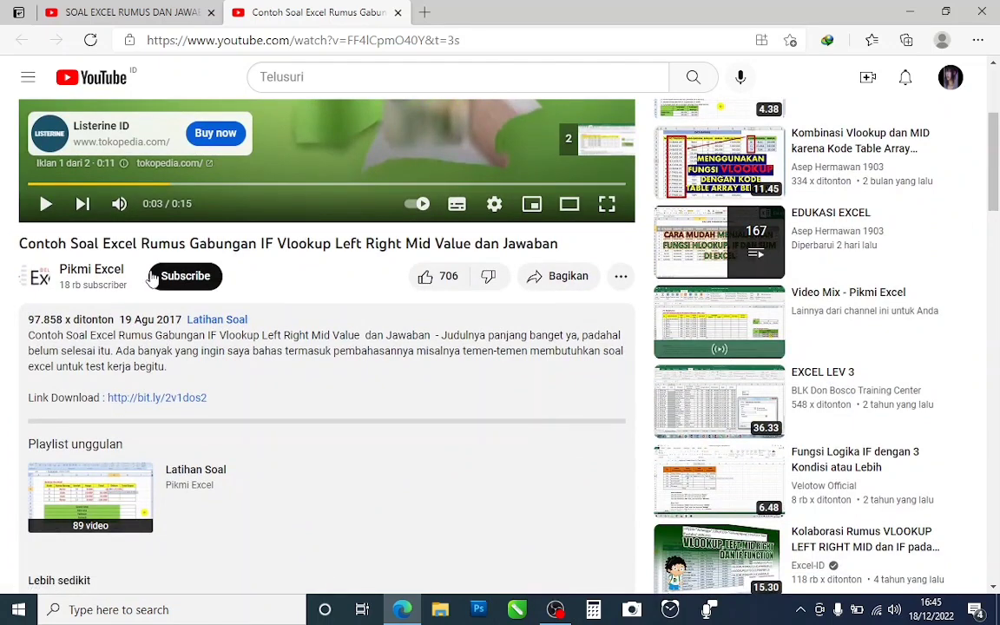
{"action": "left_click", "coordinate": [154, 398]}
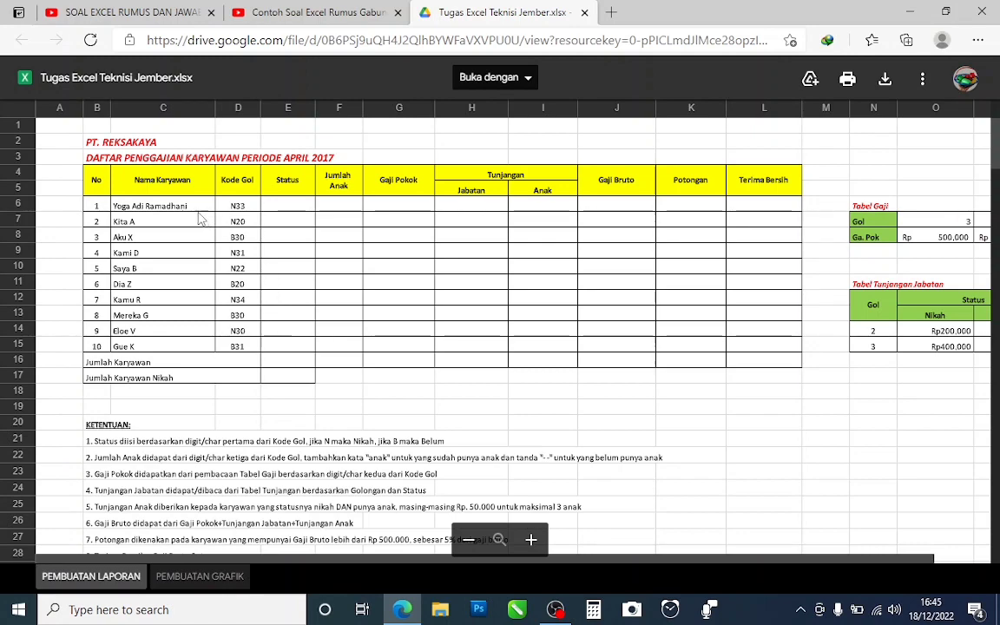
Examine the payroll table and the KETENTUAN rules on the PEMBUATAN LAPORAN sheet of the previewed workbook
{"action": "scroll", "coordinate": [200, 222], "scroll_direction": "down", "scroll_amount": 1}
{"action": "scroll", "coordinate": [179, 221], "scroll_direction": "up", "scroll_amount": 1}
{"action": "scroll", "coordinate": [290, 297], "scroll_direction": "down", "scroll_amount": 3}
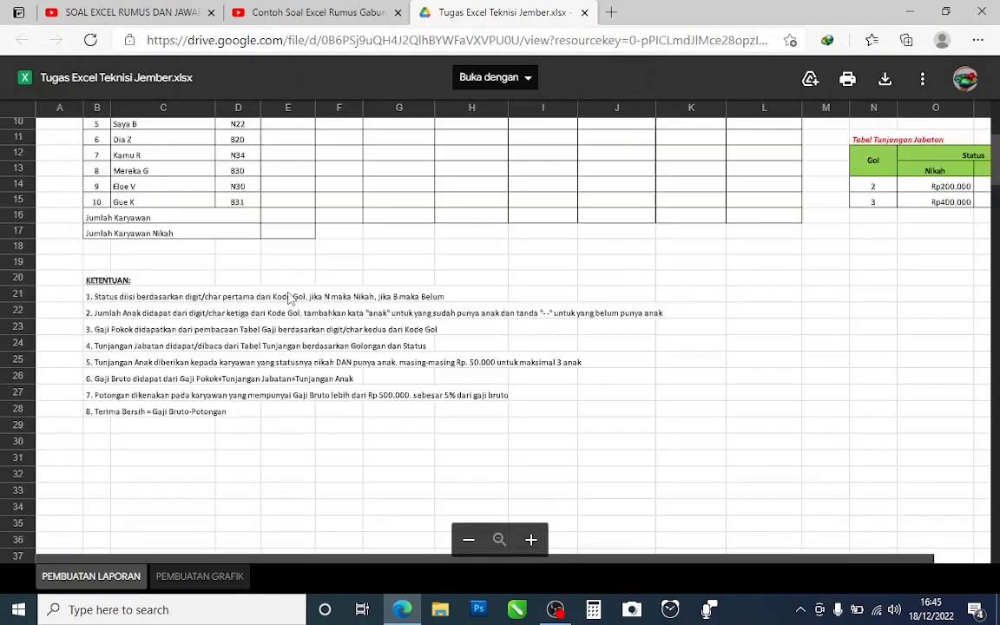
{"action": "scroll", "coordinate": [290, 298], "scroll_direction": "up", "scroll_amount": 3}
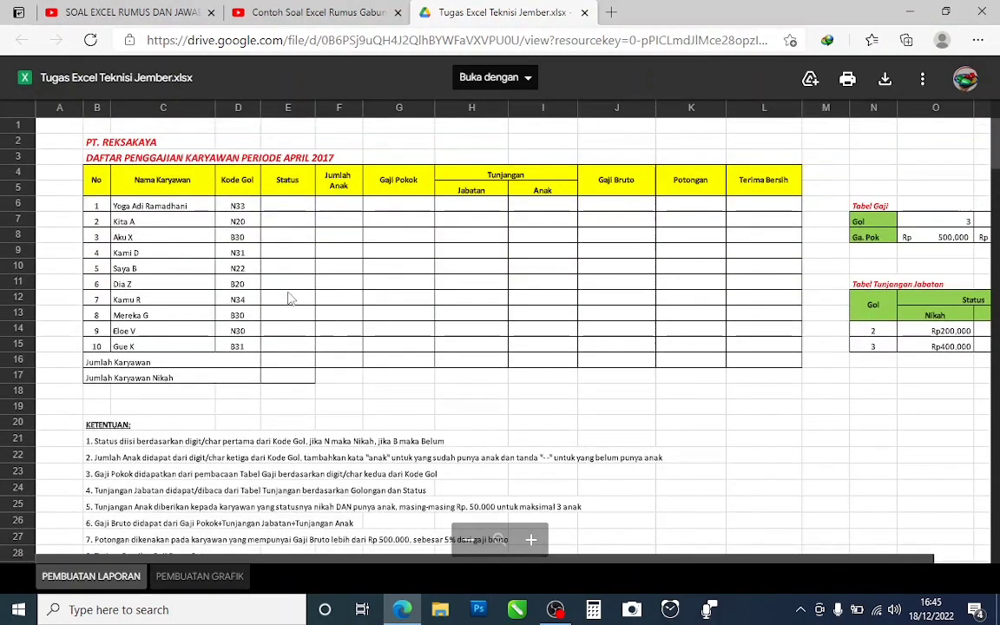
{"action": "left_click", "coordinate": [283, 210]}
{"action": "left_click", "coordinate": [401, 210]}
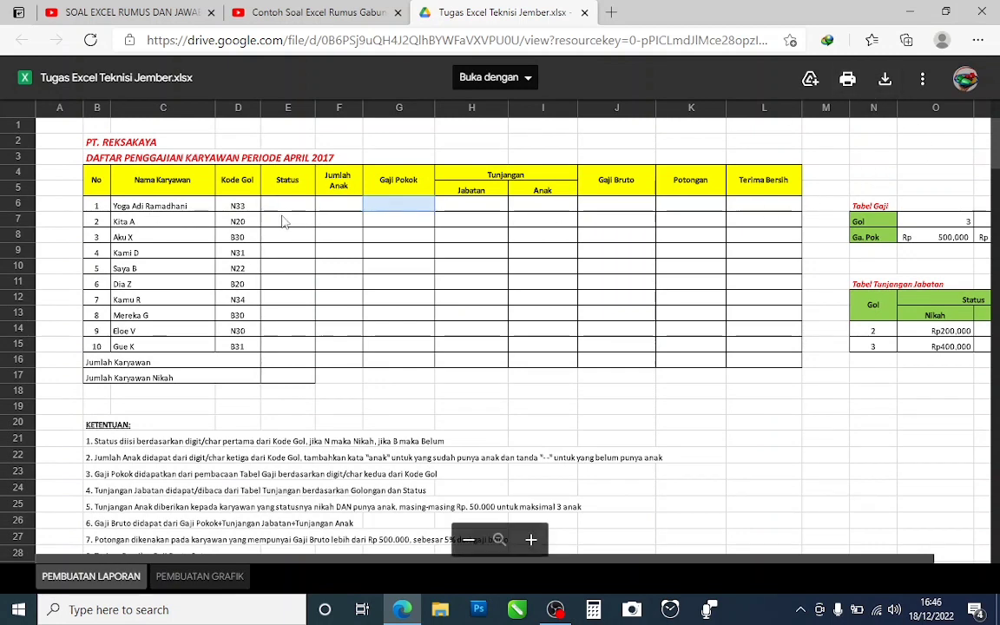
Download Tugas Excel Teknisi Jember.xlsx and open the downloaded workbook in Microsoft Excel
{"action": "left_click", "coordinate": [885, 79]}
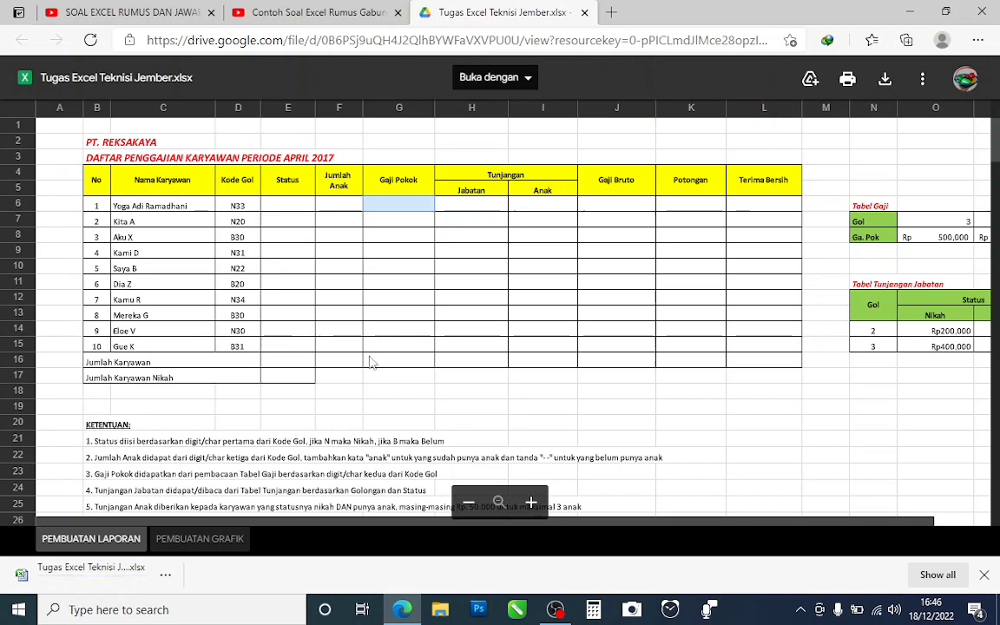
{"action": "left_click", "coordinate": [87, 568]}
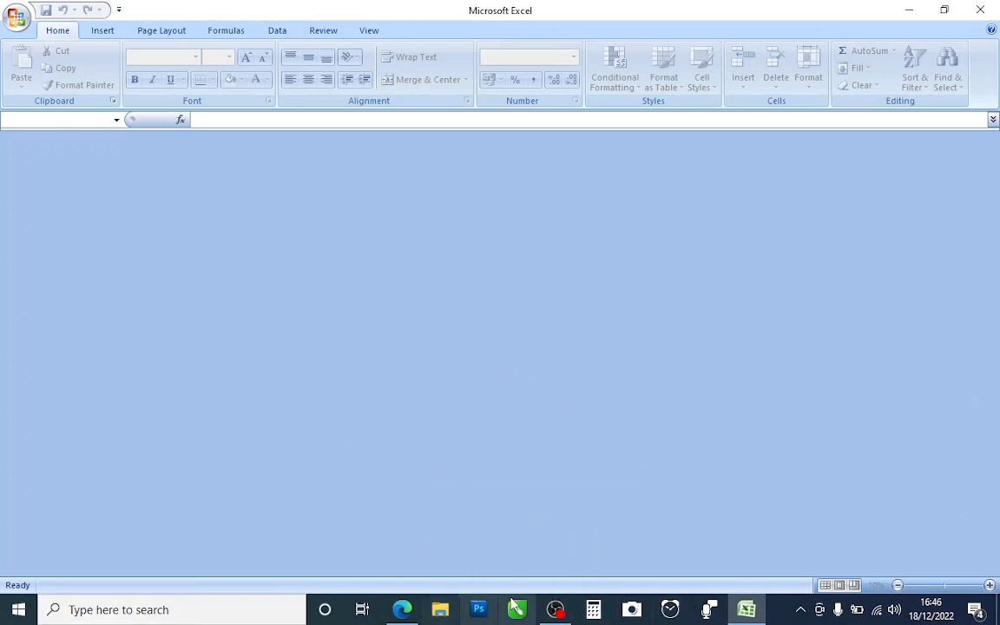
{"action": "left_click", "coordinate": [403, 609]}
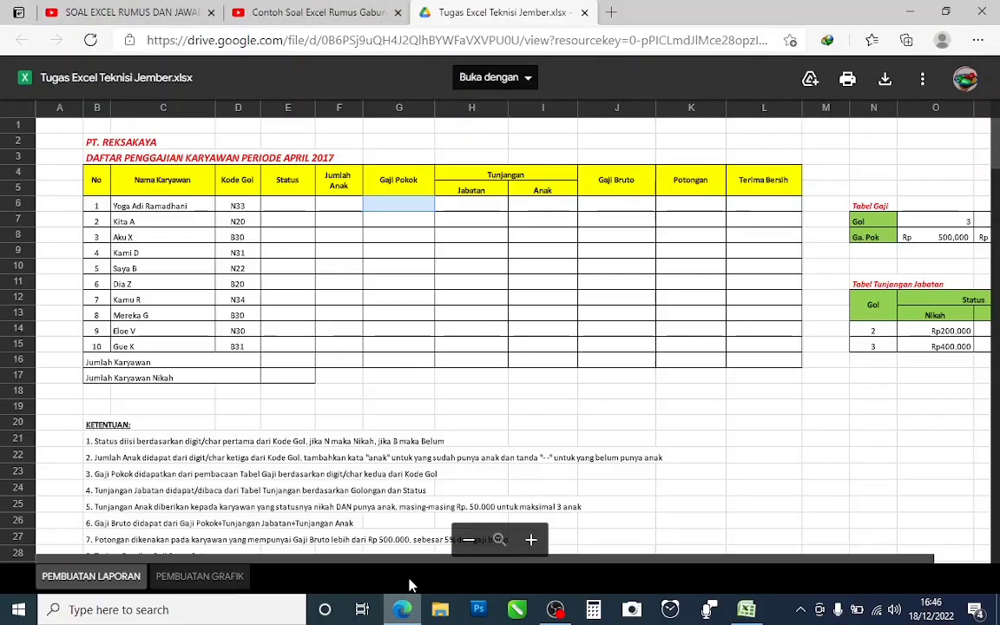
{"action": "left_click", "coordinate": [752, 606]}
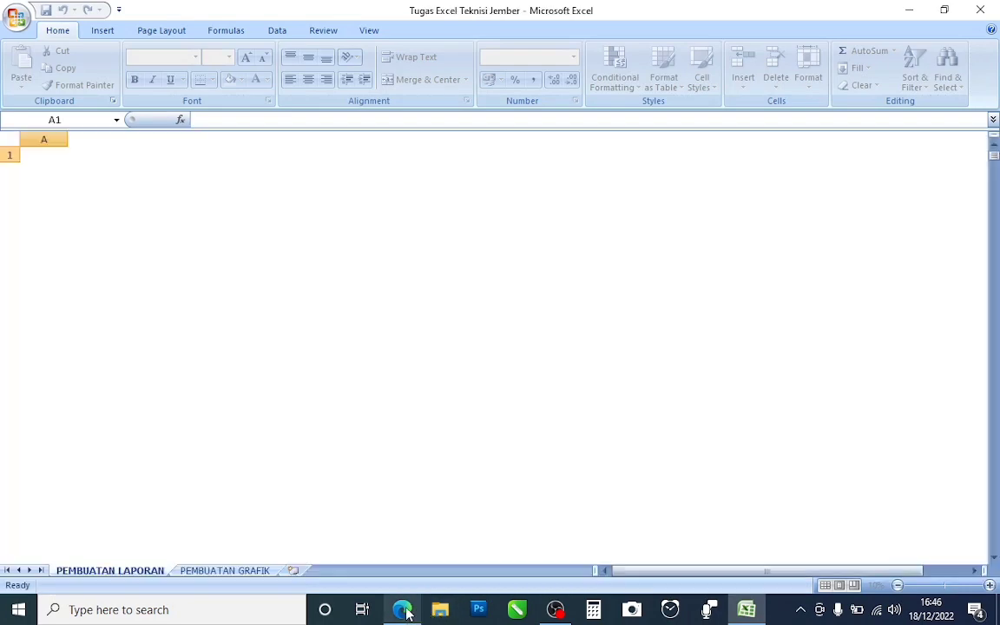
{"action": "left_click", "coordinate": [402, 609]}
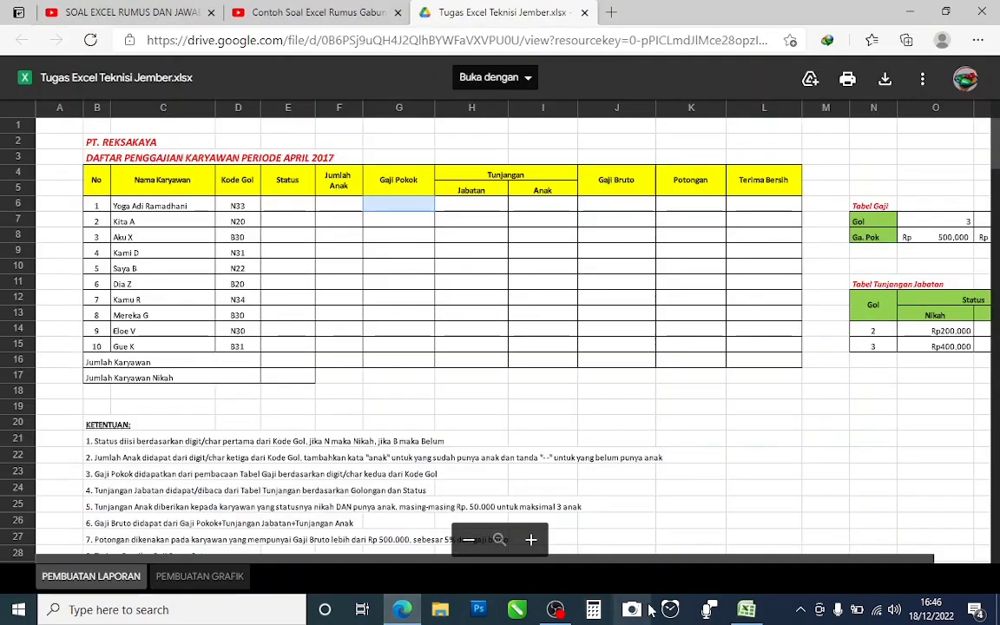
{"action": "left_click", "coordinate": [747, 611]}
Examine the payroll table, the KETENTUAN rules, Tabel Gaji and Tabel Tunjangan Jabatan on the PEMBUATAN LAPORAN sheet
{"action": "scroll", "coordinate": [531, 263], "scroll_direction": "down", "scroll_amount": 2}
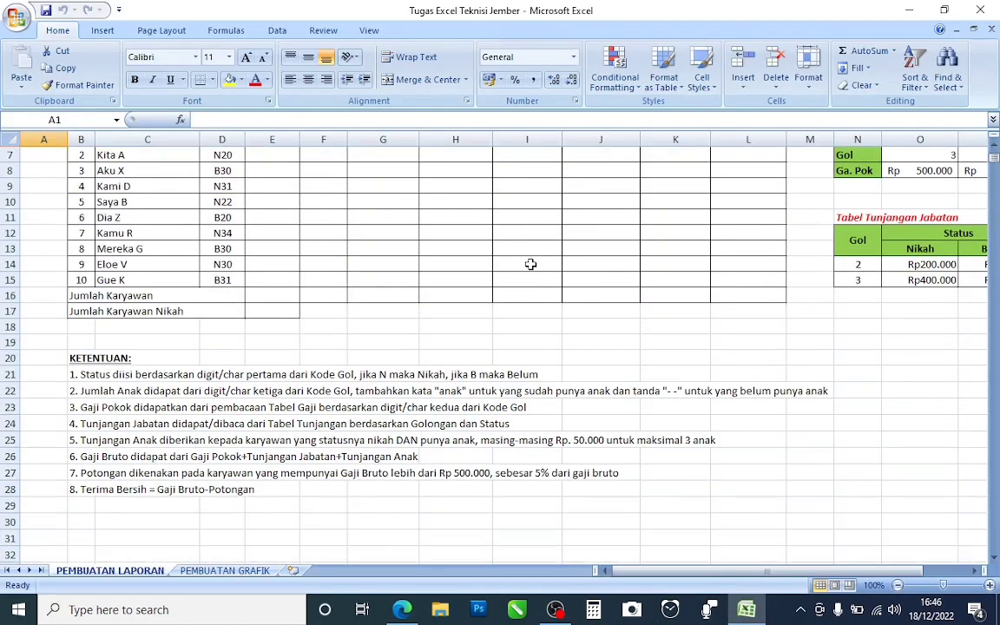
{"action": "scroll", "coordinate": [525, 278], "scroll_direction": "up", "scroll_amount": 2}
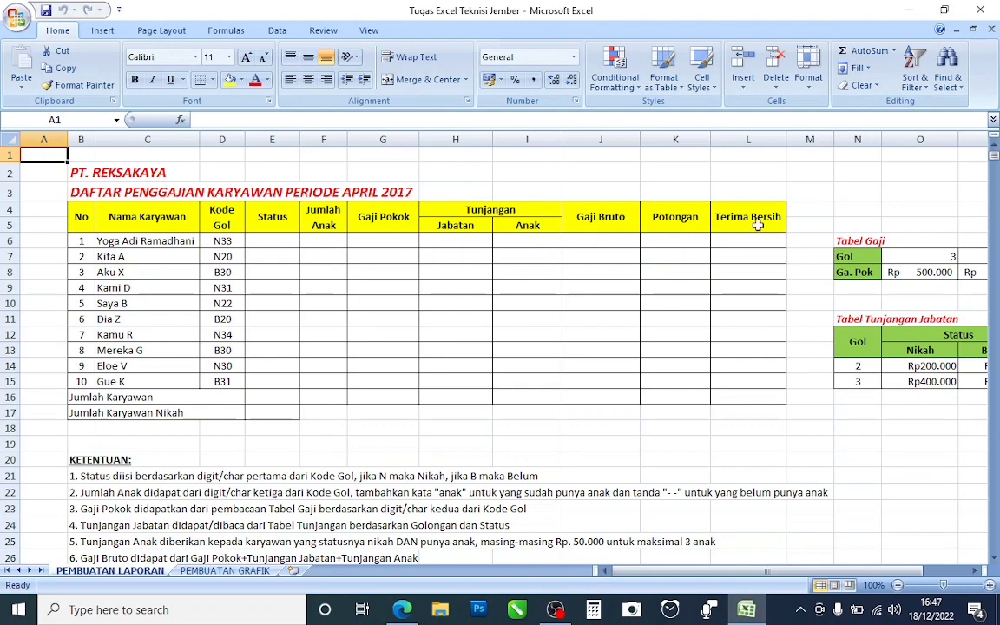
{"action": "scroll", "coordinate": [746, 227], "scroll_direction": "down", "scroll_amount": 1}
{"action": "scroll", "coordinate": [762, 223], "scroll_direction": "up", "scroll_amount": 1}
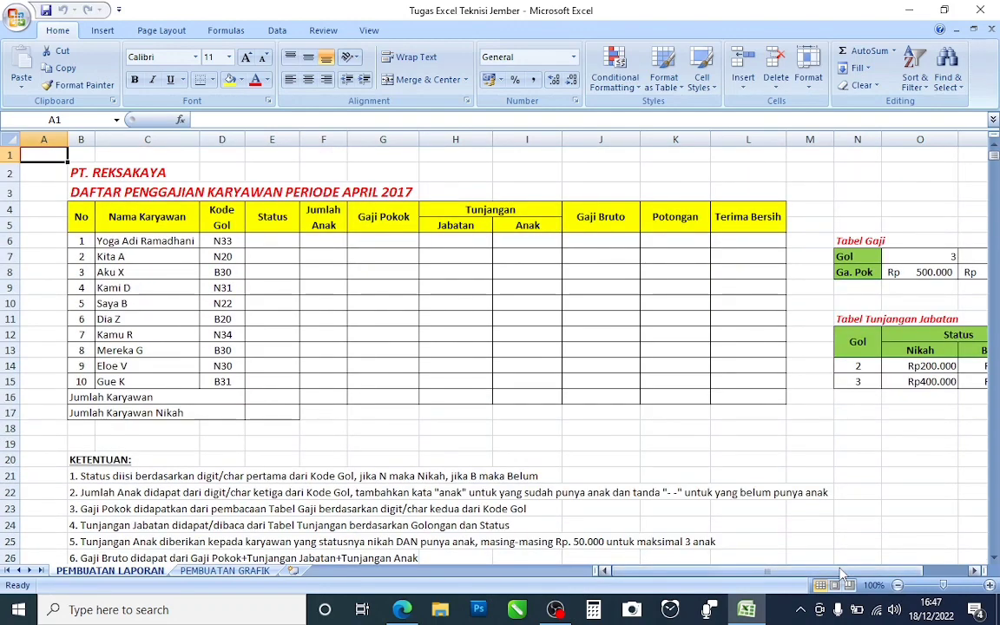
{"action": "left_click_drag", "start_coordinate": [854, 570], "coordinate": [876, 570]}
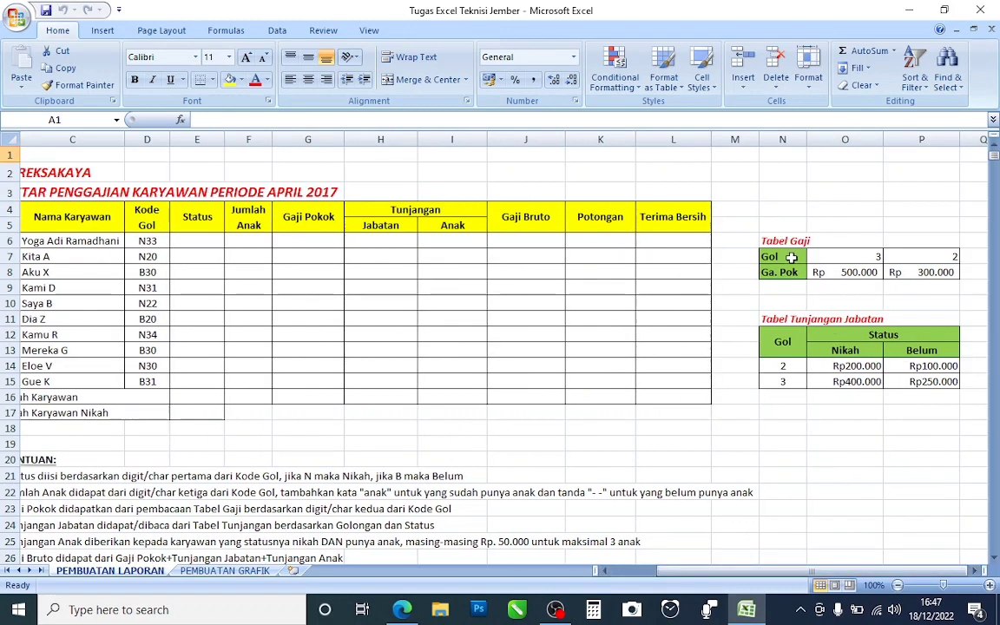
{"action": "left_click_drag", "start_coordinate": [775, 254], "coordinate": [889, 271]}
{"action": "left_click_drag", "start_coordinate": [774, 334], "coordinate": [929, 382]}
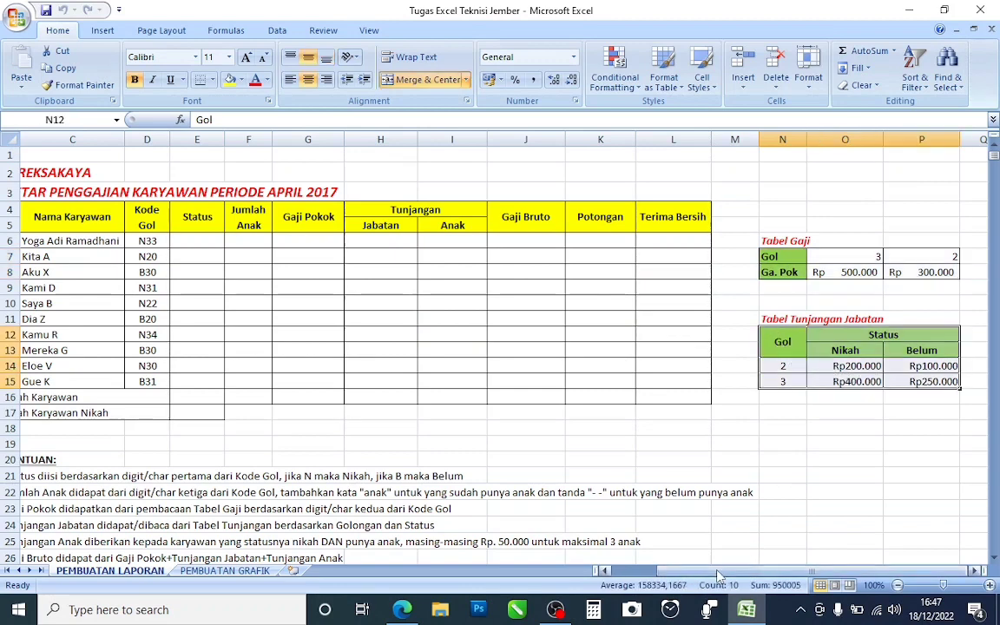
{"action": "left_click_drag", "start_coordinate": [725, 572], "coordinate": [675, 571]}
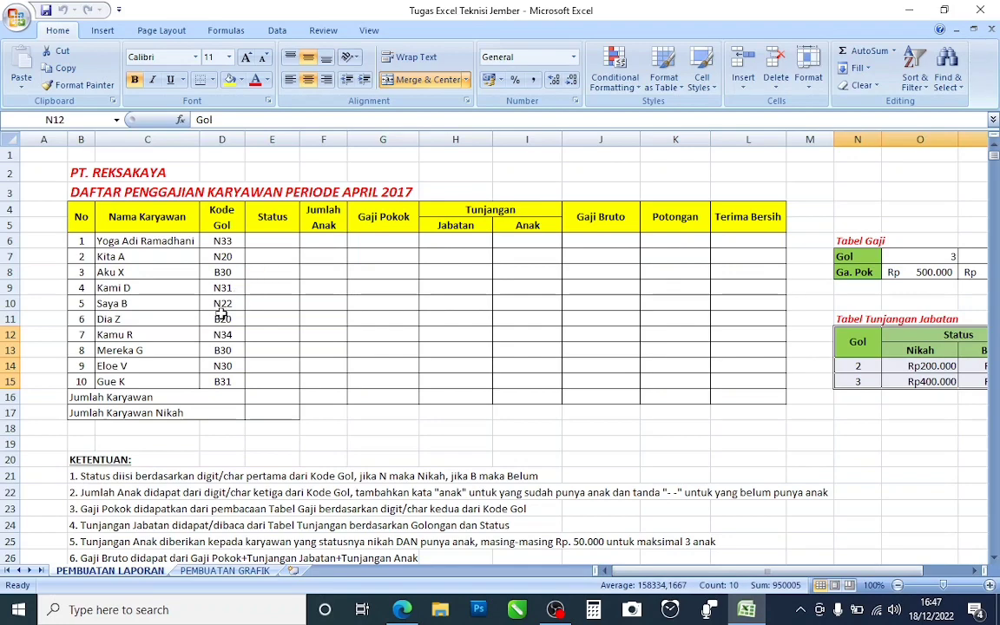
{"action": "scroll", "coordinate": [200, 281], "scroll_direction": "down", "scroll_amount": 1}
{"action": "scroll", "coordinate": [203, 276], "scroll_direction": "up", "scroll_amount": 1}
Begin the first employee's Status formula in E6 with =IF(LEFT(D6;1), taking the first character of Kode Gol per KETENTUAN rule 1
{"action": "left_click", "coordinate": [260, 238]}
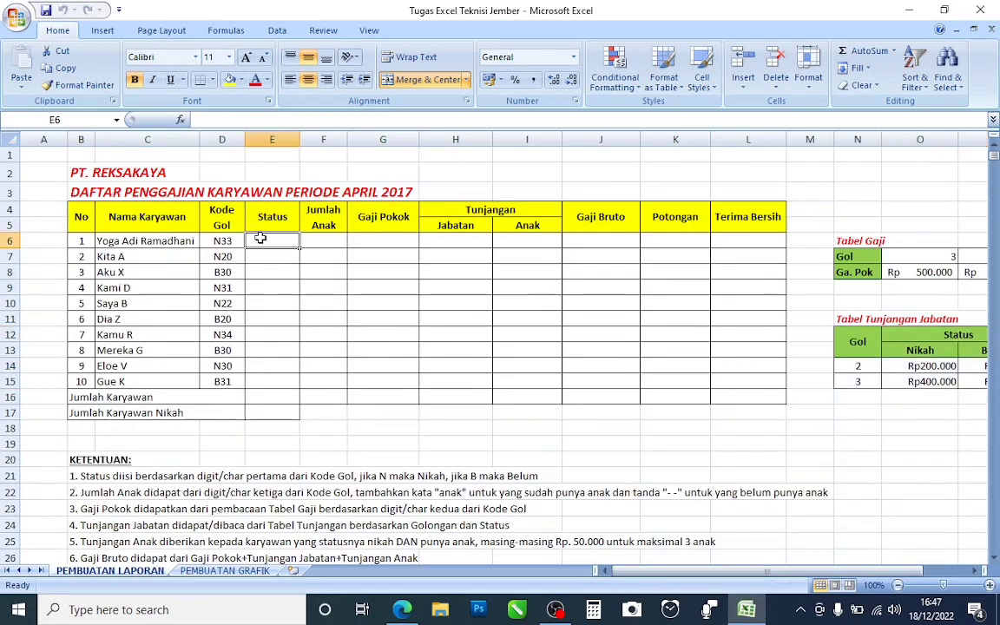
{"action": "scroll", "coordinate": [199, 299], "scroll_direction": "down", "scroll_amount": 2}
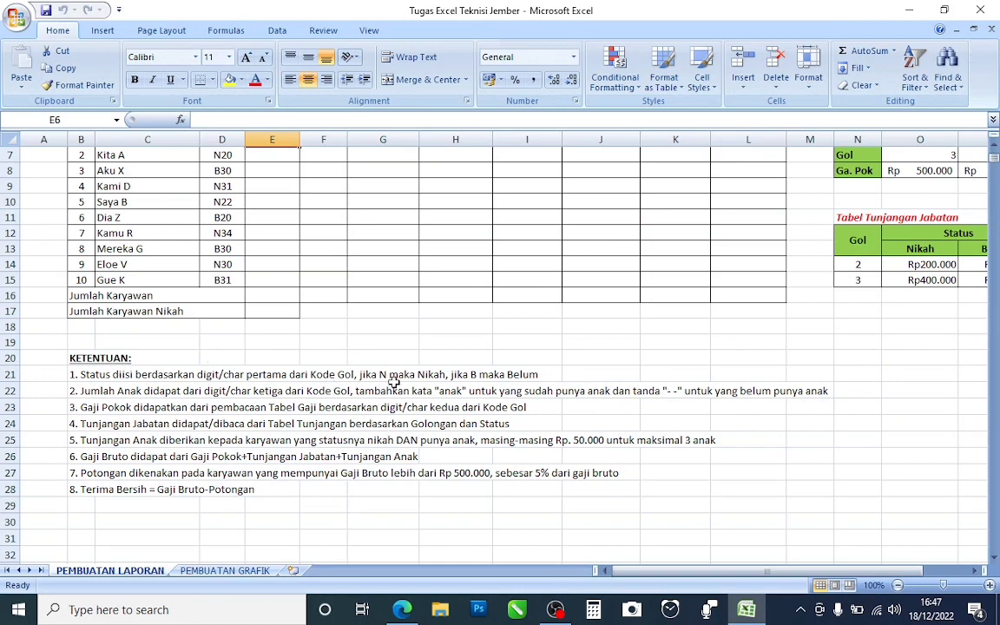
{"action": "scroll", "coordinate": [499, 385], "scroll_direction": "up", "scroll_amount": 1}
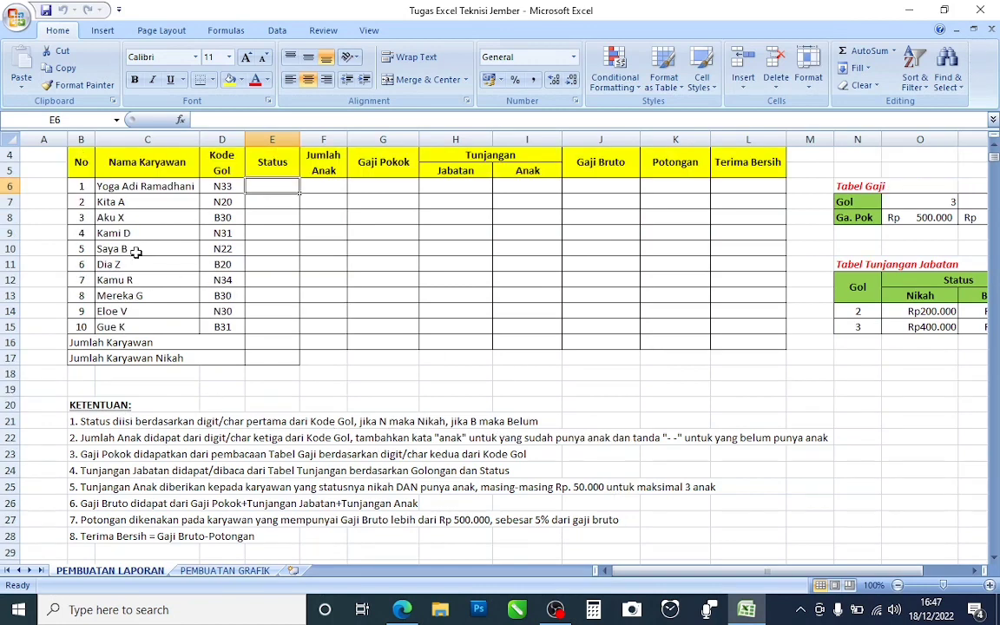
{"action": "scroll", "coordinate": [224, 191], "scroll_direction": "up", "scroll_amount": 1}
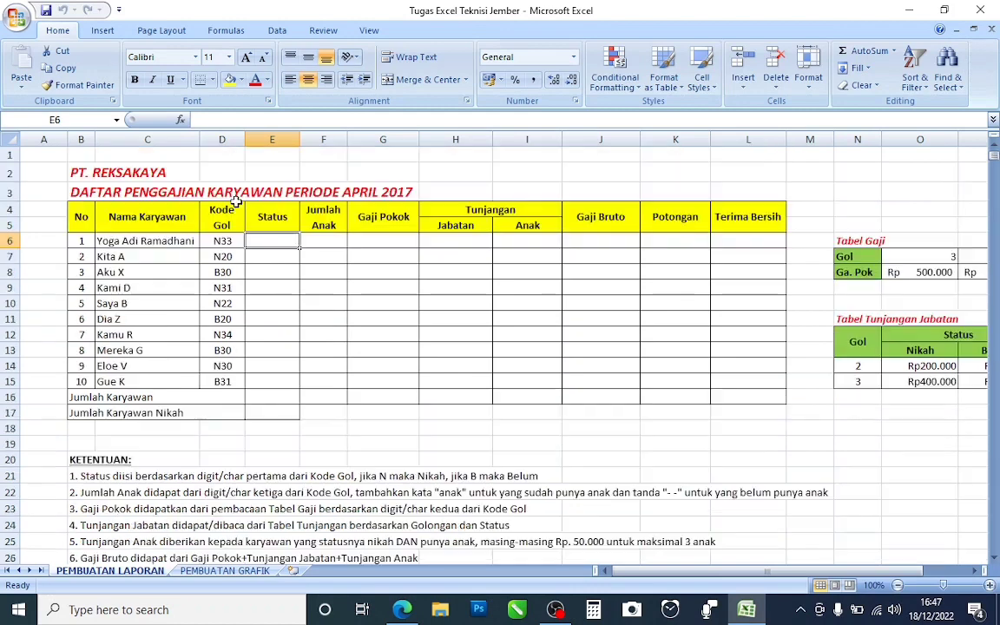
{"action": "left_click", "coordinate": [224, 242]}
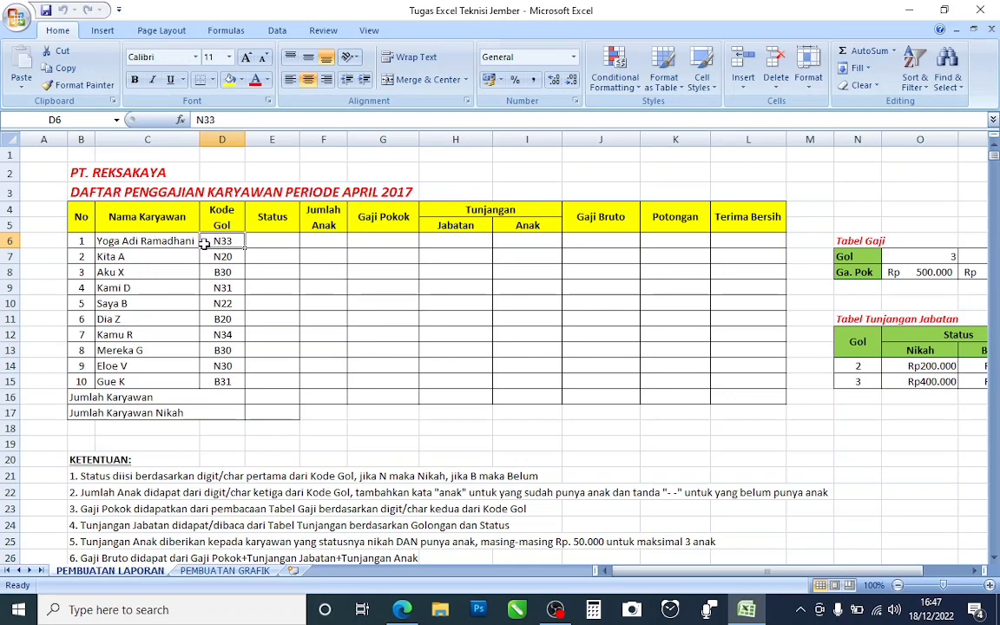
{"action": "left_click", "coordinate": [267, 240]}
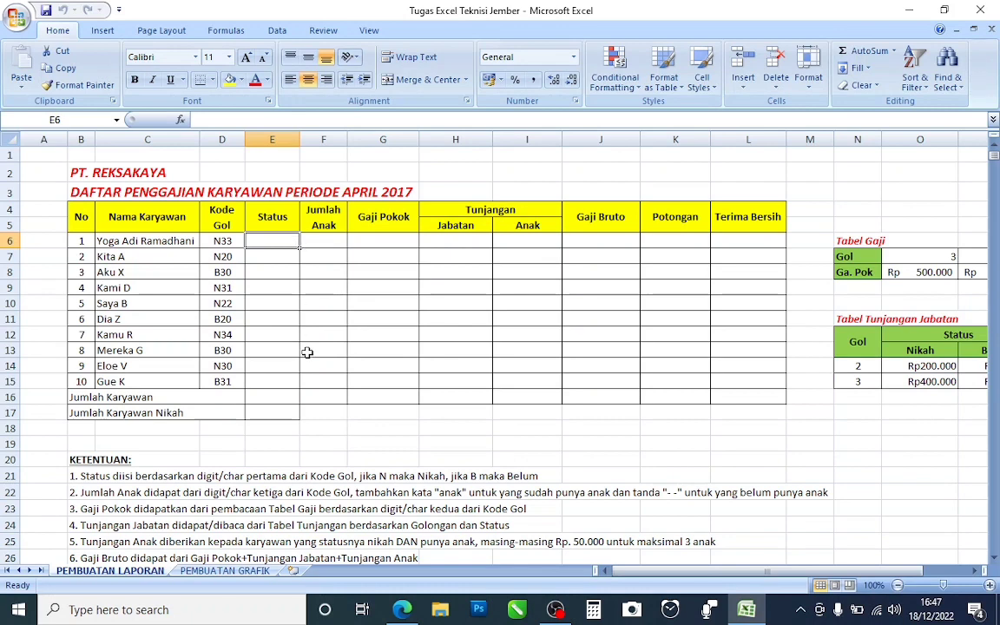
{"action": "type", "text": "="}
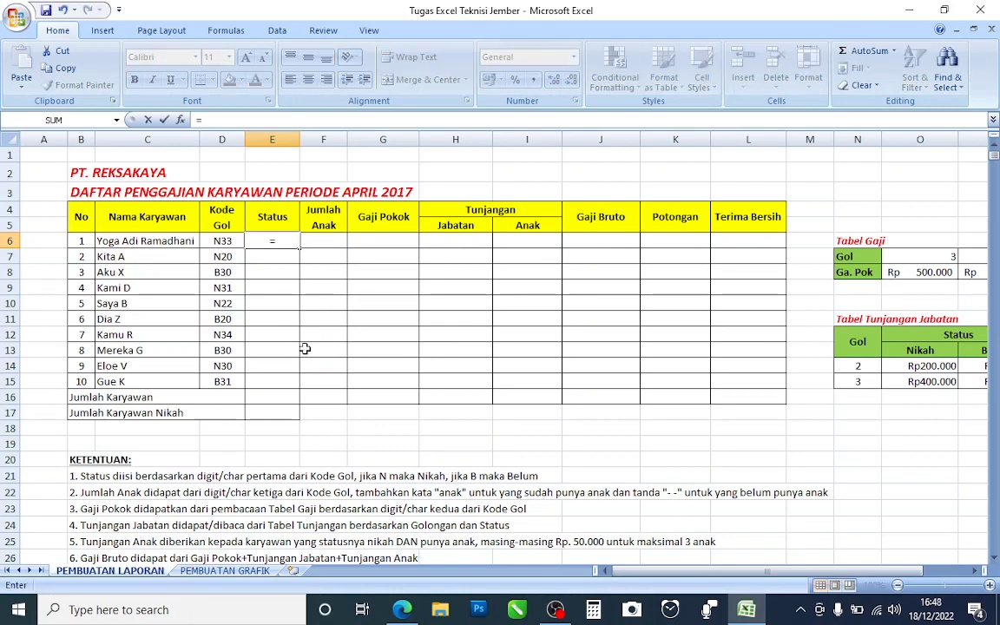
{"action": "type", "text": "IF"}
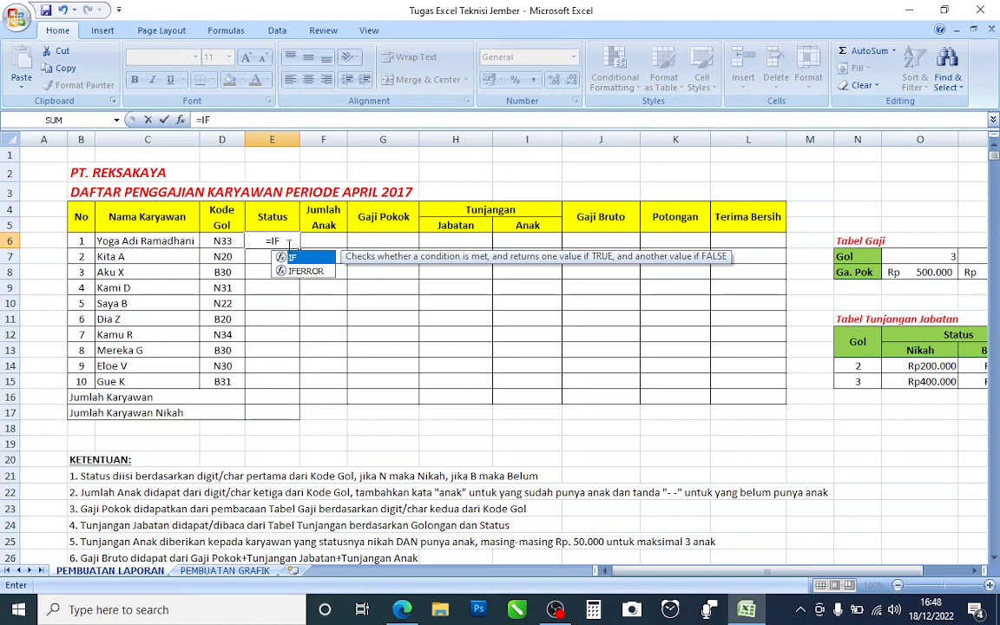
{"action": "double_click", "coordinate": [292, 259]}
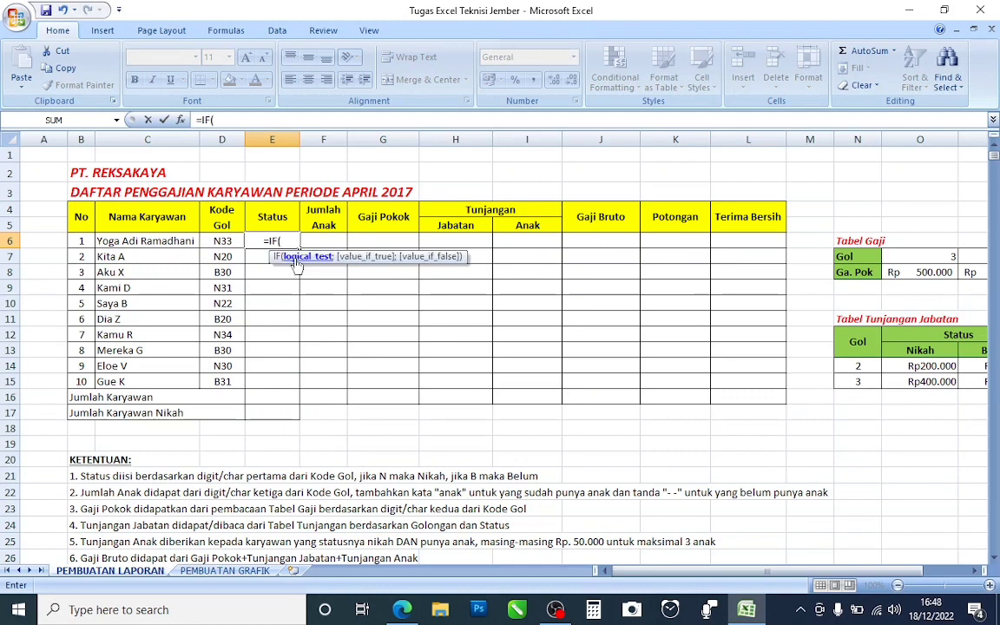
{"action": "type", "text": "LEFT"}
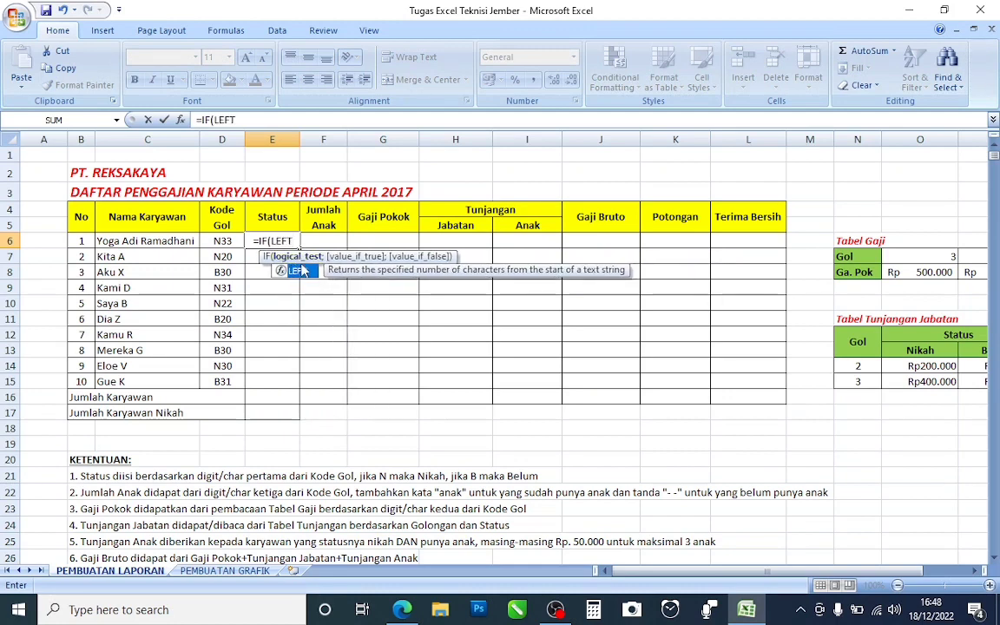
{"action": "double_click", "coordinate": [298, 270]}
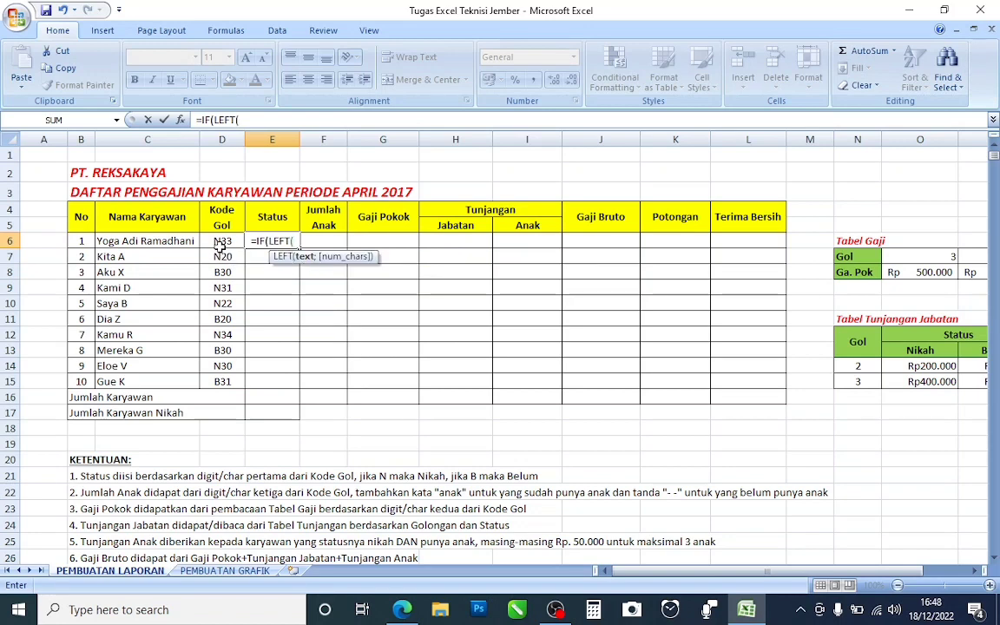
{"action": "left_click", "coordinate": [220, 246]}
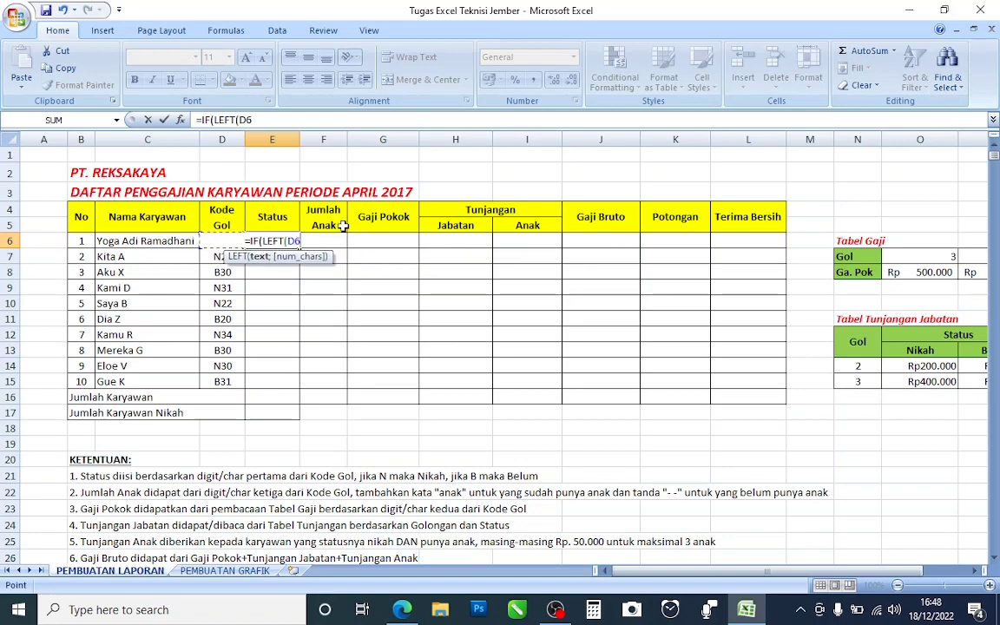
{"action": "type", "text": ";"}
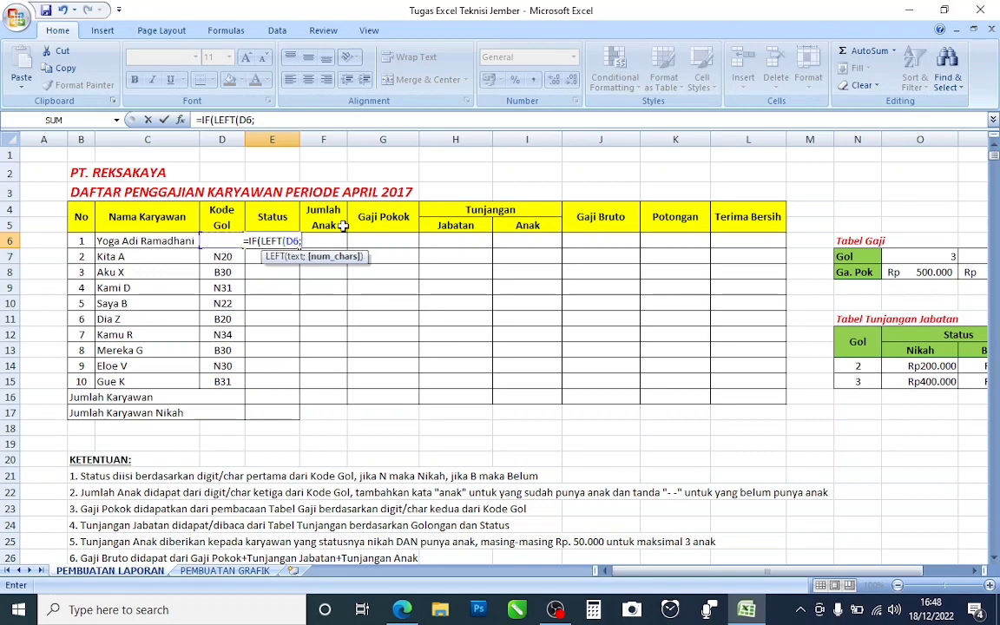
{"action": "type", "text": "1)"}
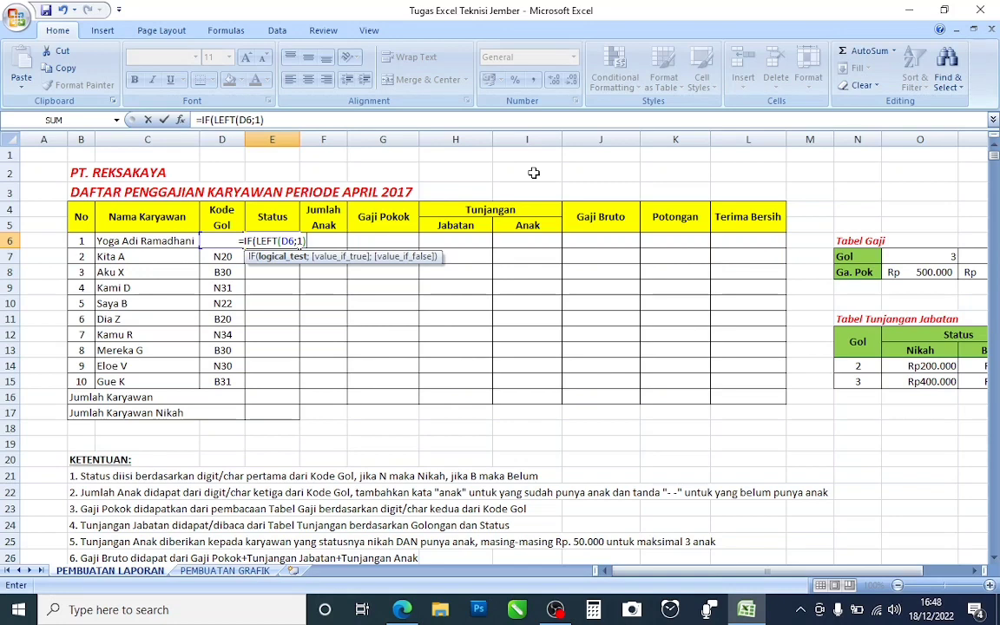
Complete the Status formula in E6 with ="nikah";"belum") and enter it
{"action": "type", "text": "="}
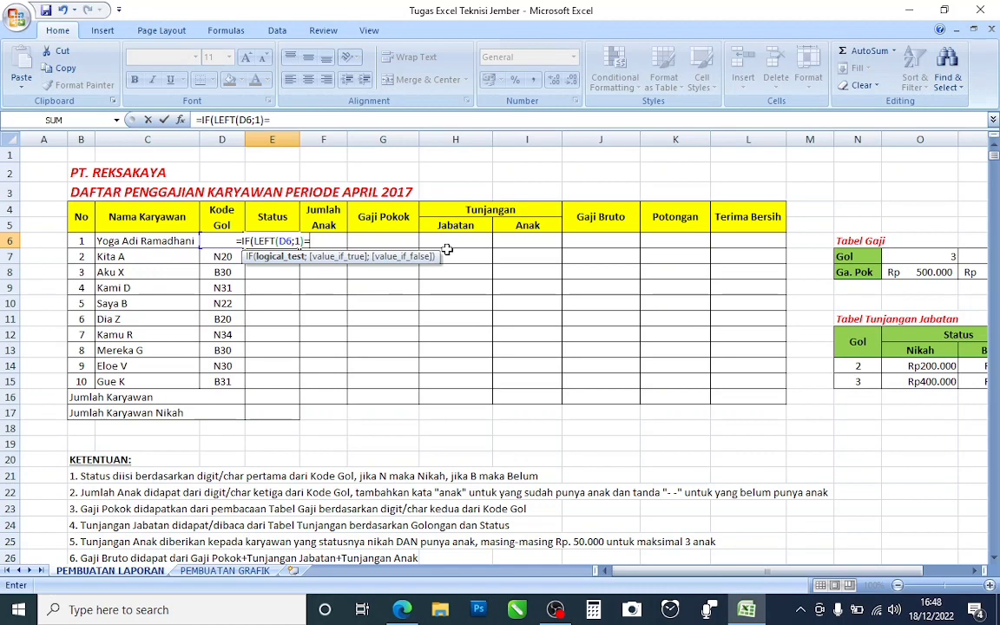
{"action": "type", "text": "\"n"}
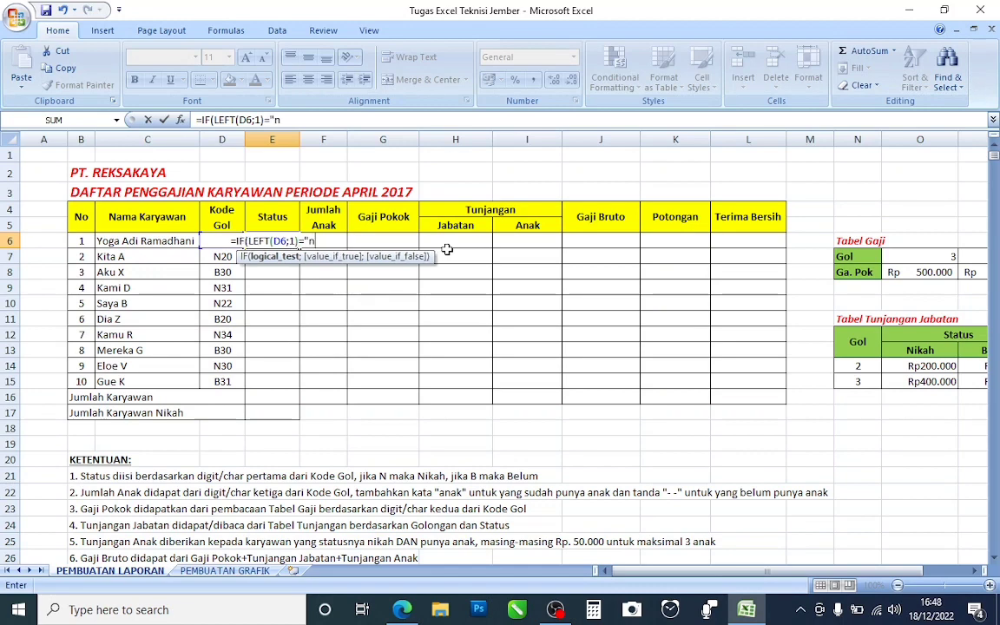
{"action": "type", "text": "ikah"}
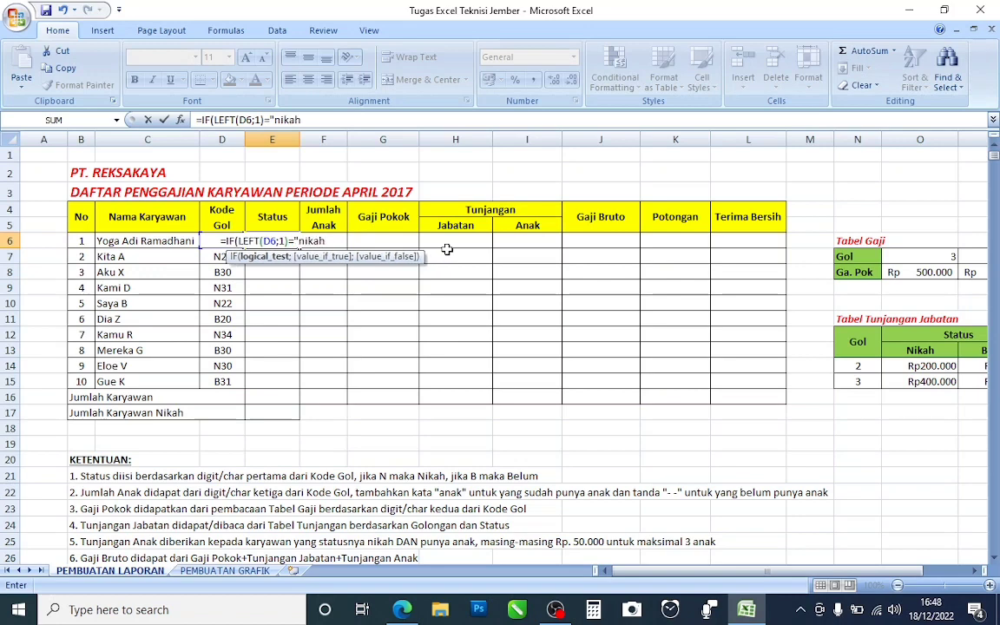
{"action": "type", "text": "\""}
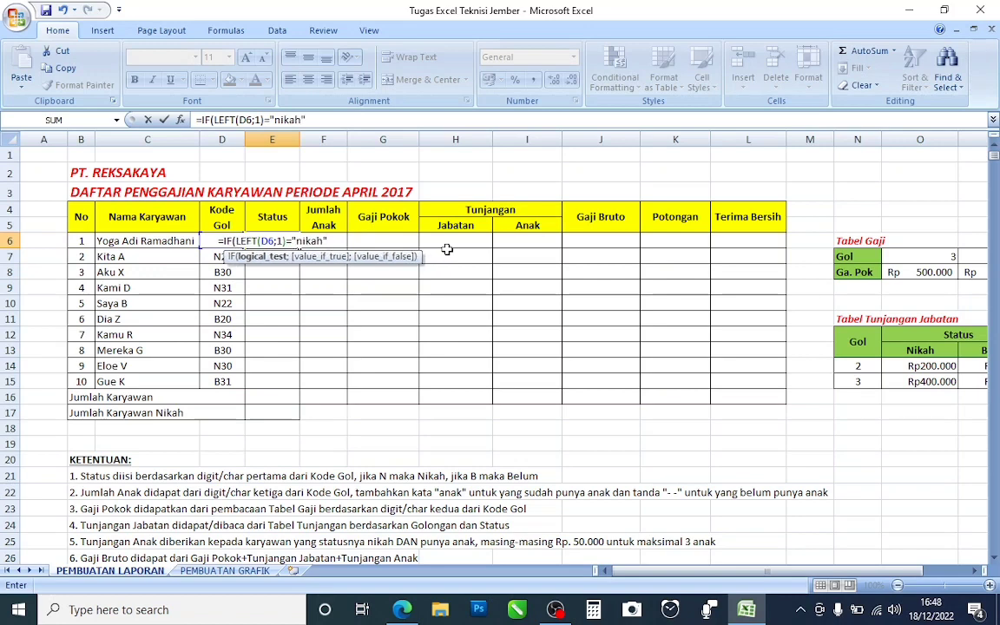
{"action": "type", "text": ";"}
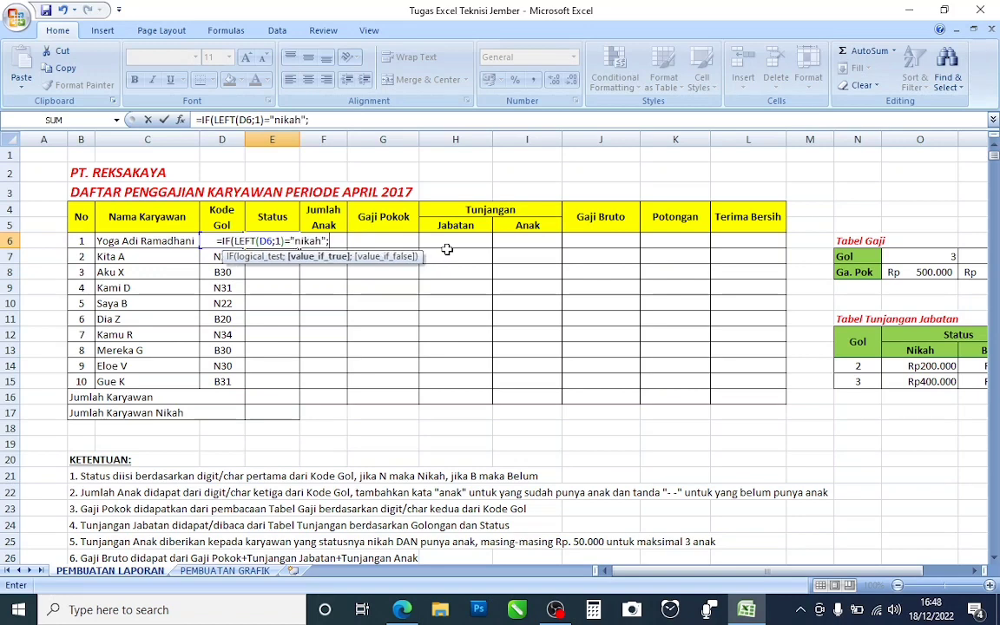
{"action": "type", "text": "\""}
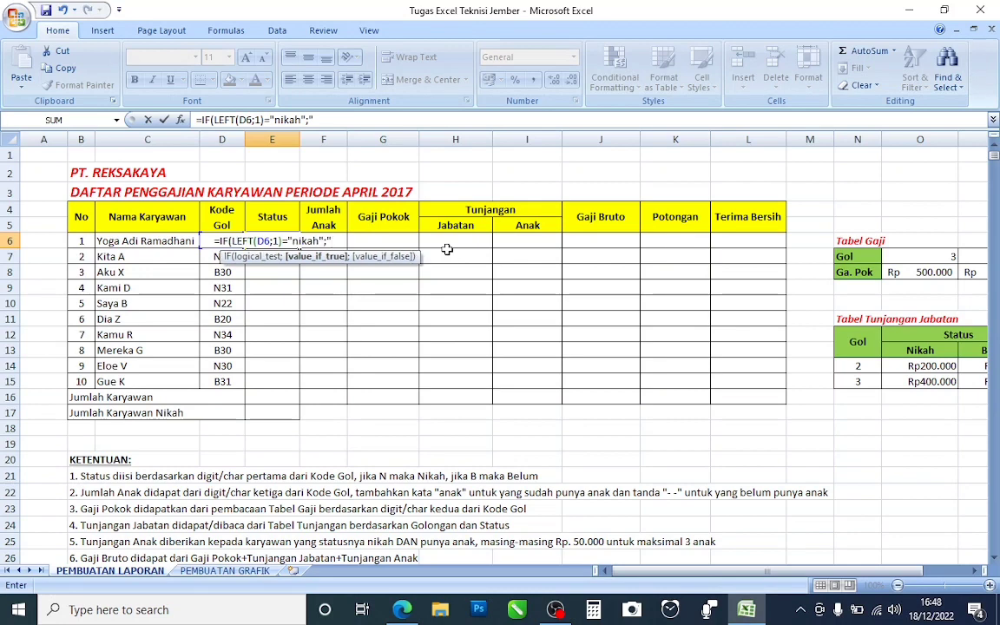
{"action": "type", "text": "belu"}
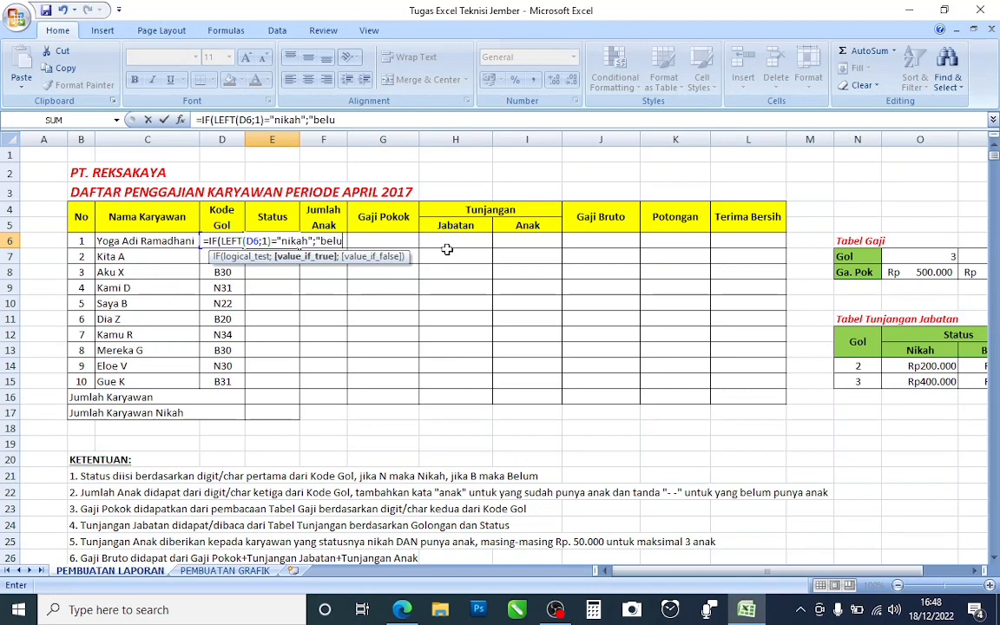
{"action": "type", "text": "m\")"}
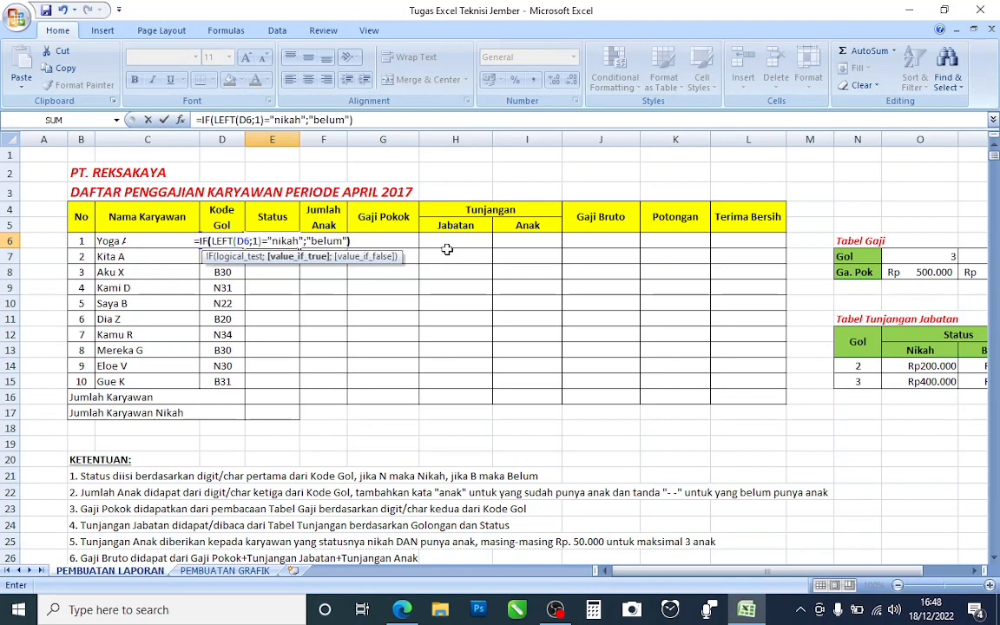
{"action": "key", "text": "Return"}
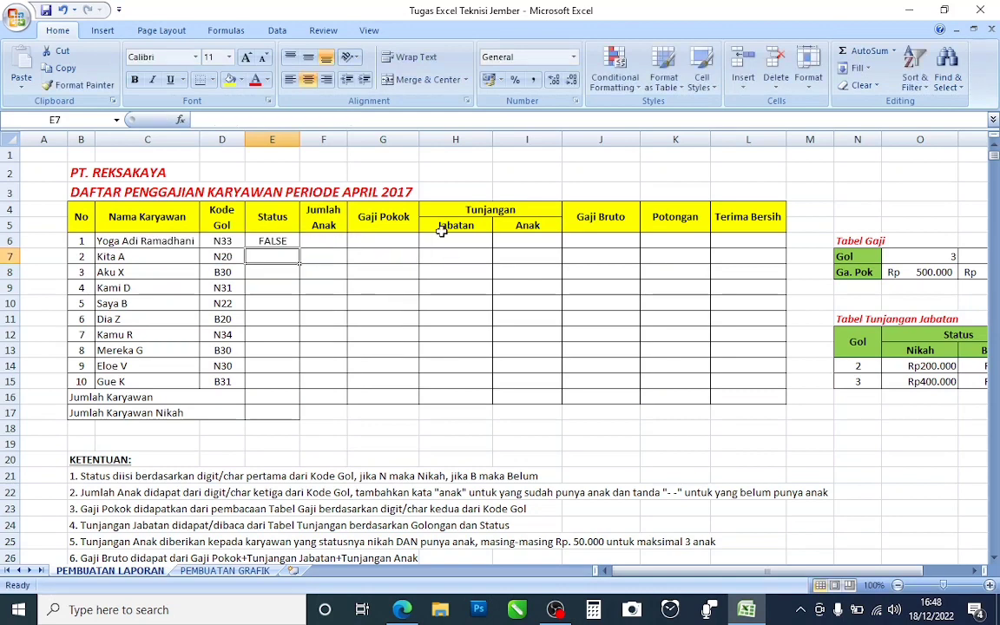
Correct the logical test of the Status formula in E6 to LEFT(D6;1)="N"
{"action": "left_click", "coordinate": [247, 240]}
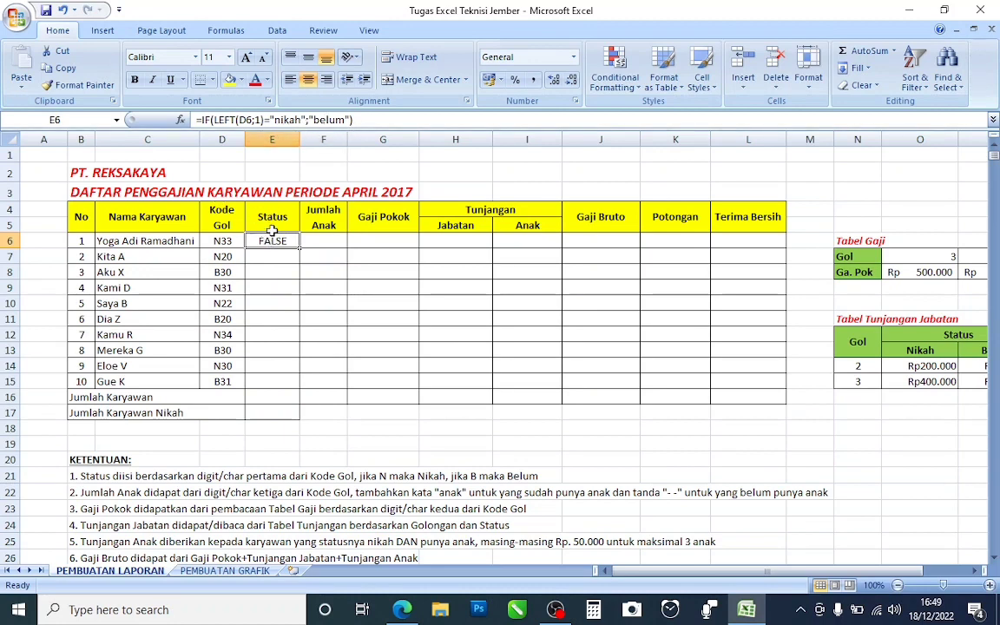
{"action": "left_click", "coordinate": [194, 119]}
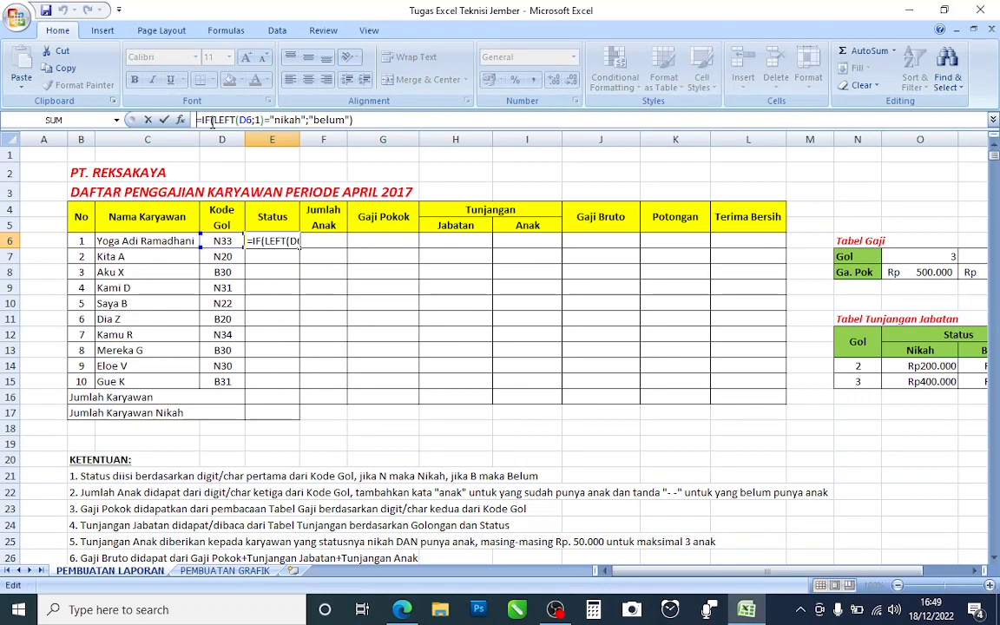
{"action": "left_click", "coordinate": [212, 122]}
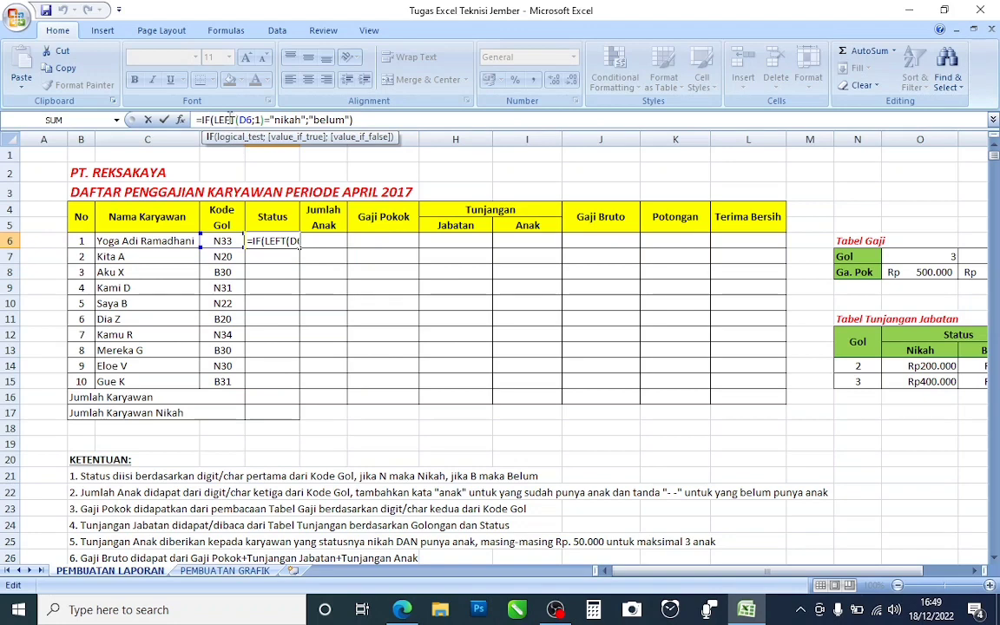
{"action": "left_click", "coordinate": [268, 121]}
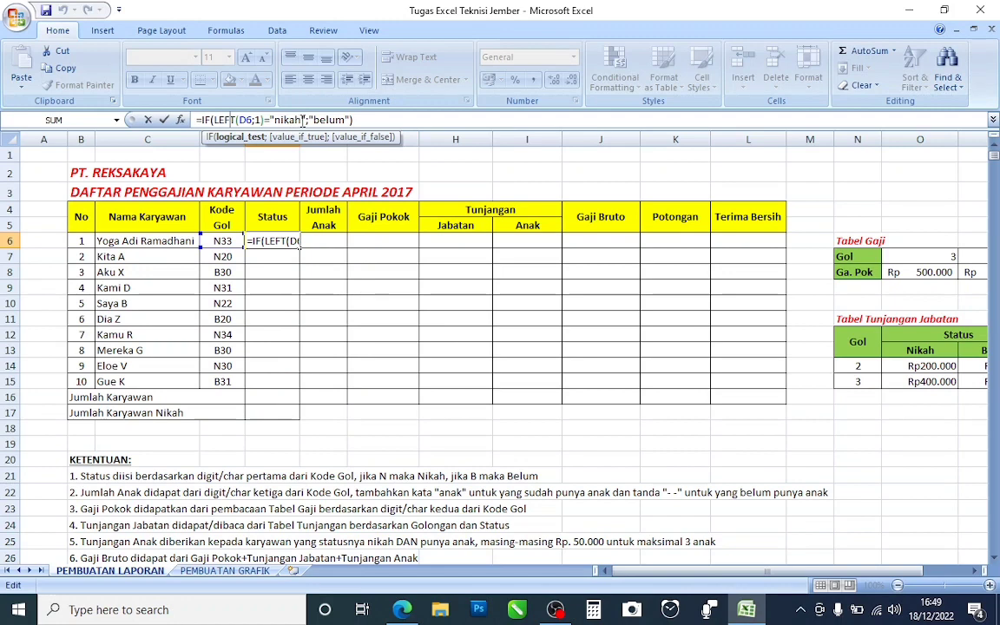
{"action": "left_click", "coordinate": [301, 120]}
{"action": "key", "text": "BackSpace"}
{"action": "key", "text": "BackSpace"}
{"action": "key", "text": "BackSpace"}
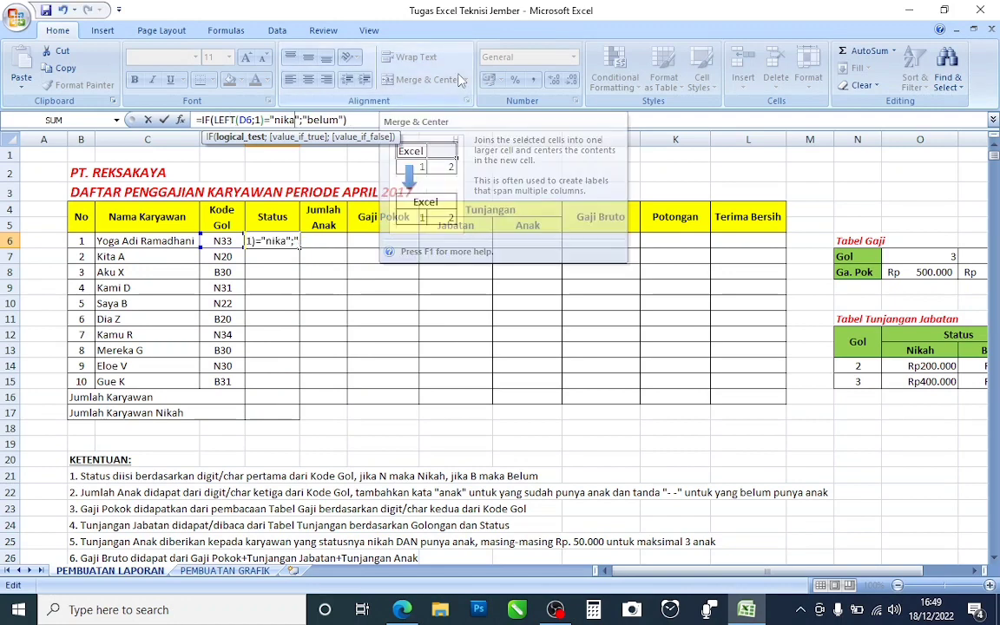
{"action": "key", "text": "BackSpace"}
{"action": "key", "text": "BackSpace"}
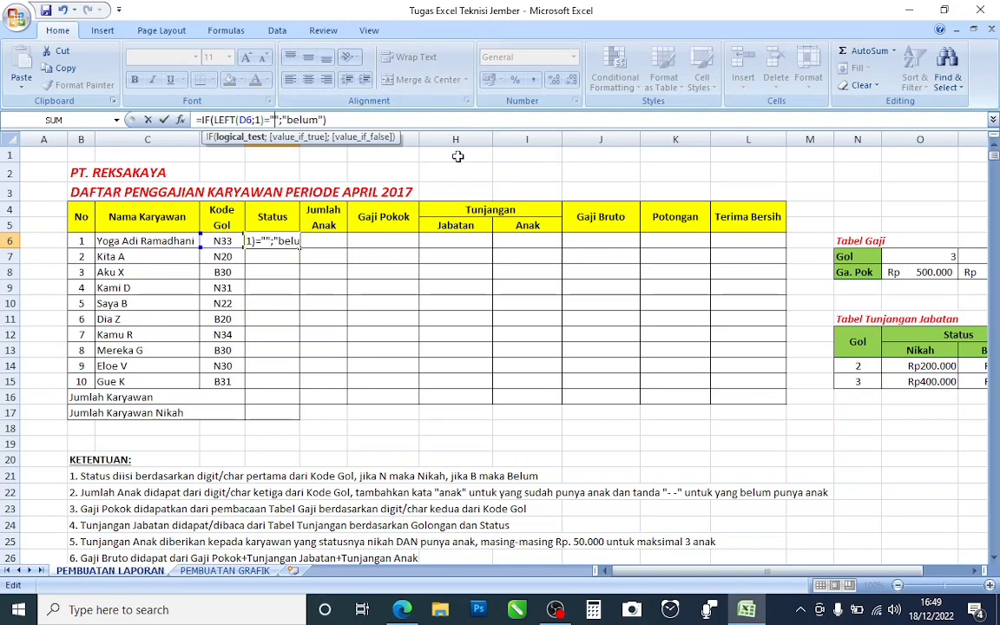
{"action": "type", "text": "N"}
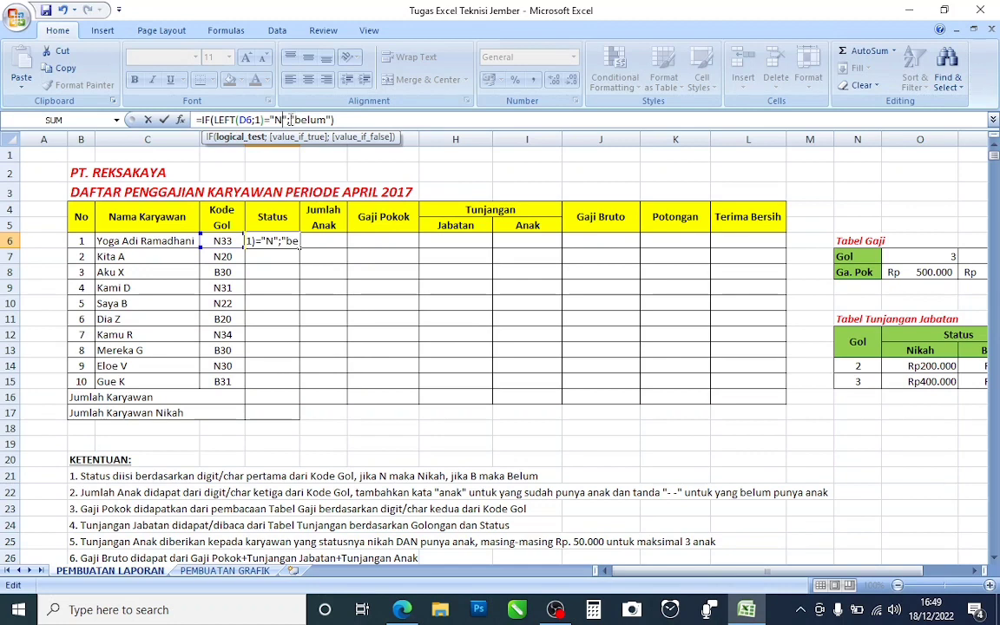
Replace the text after the logical test in the E6 formula with "nikah" as the value if true
{"action": "left_click", "coordinate": [291, 120]}
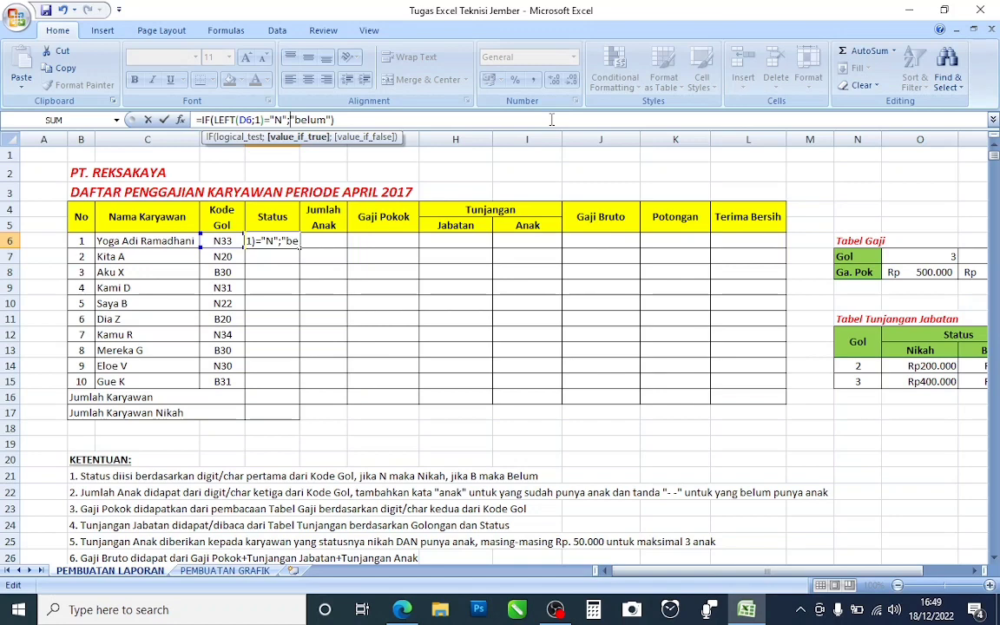
{"action": "left_click", "coordinate": [343, 119]}
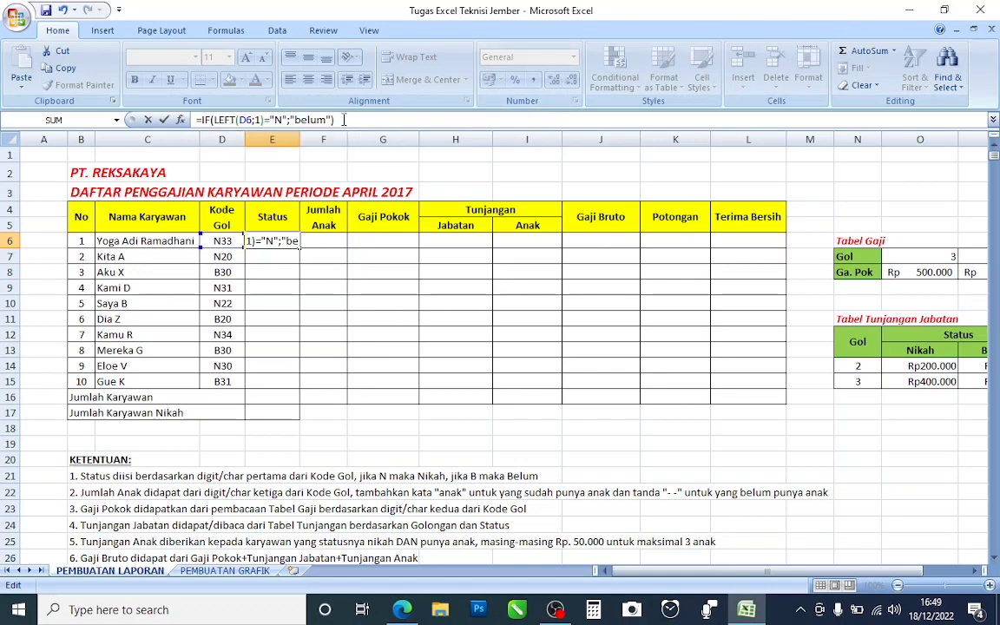
{"action": "key", "text": "BackSpace"}
{"action": "key", "text": "BackSpace"}
{"action": "key", "text": "BackSpace"}
{"action": "key", "text": "BackSpace"}
{"action": "key", "text": "BackSpace"}
{"action": "key", "text": "BackSpace"}
{"action": "key", "text": "BackSpace"}
{"action": "key", "text": "BackSpace"}
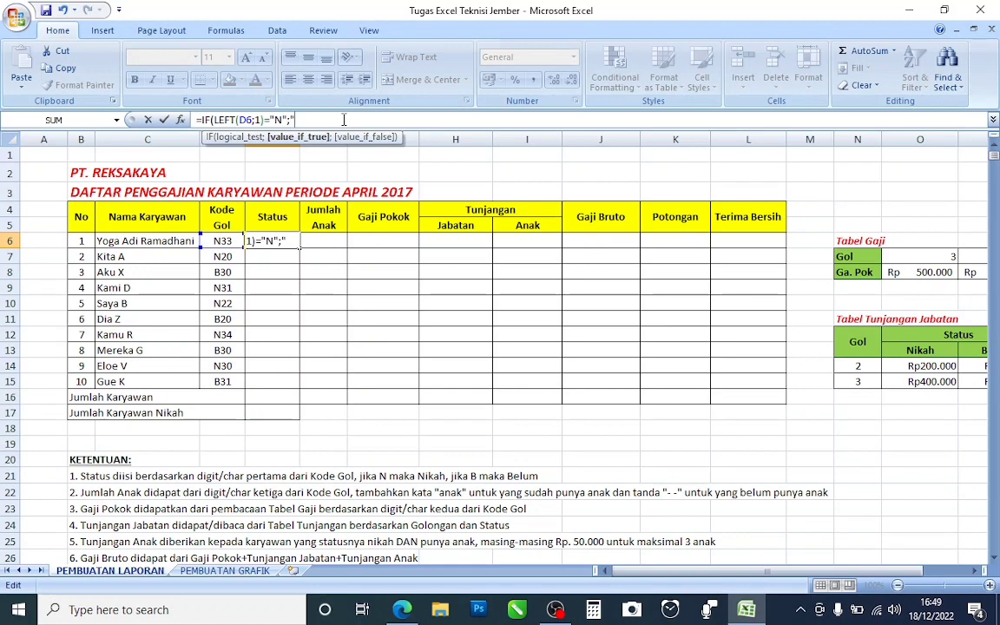
{"action": "type", "text": "\"nikah\""}
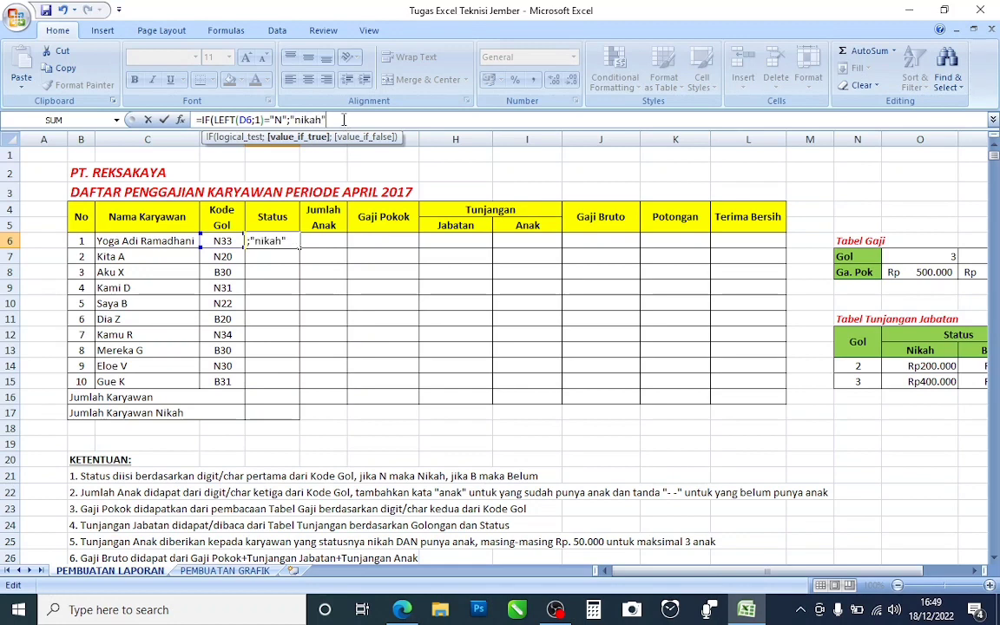
Finish the E6 formula with "belum" as the value if false, enter it, and fill it down the Status column to E15
{"action": "type", "text": ";"}
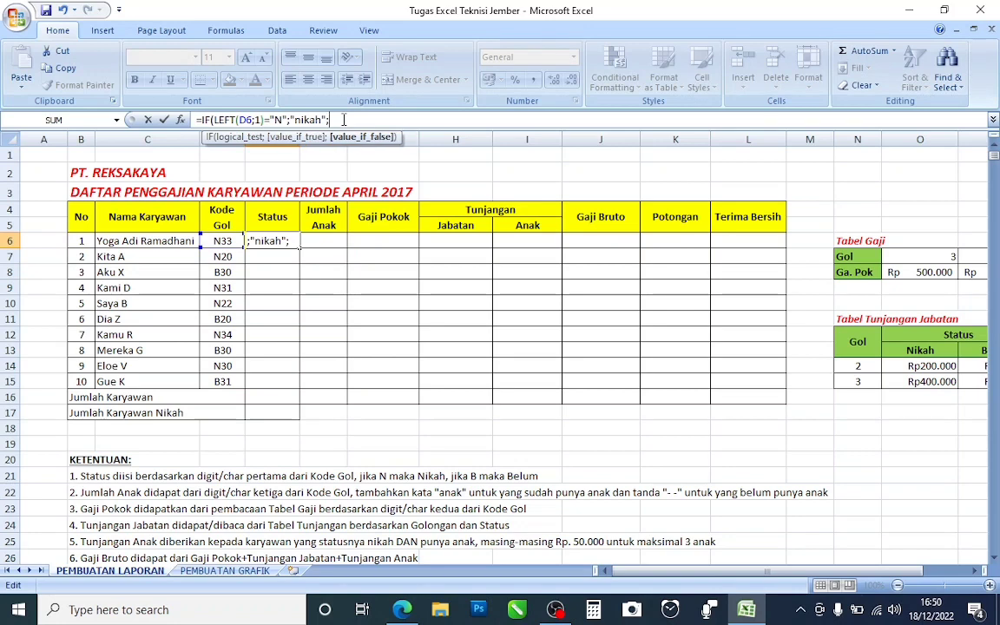
{"action": "type", "text": "\"belum\""}
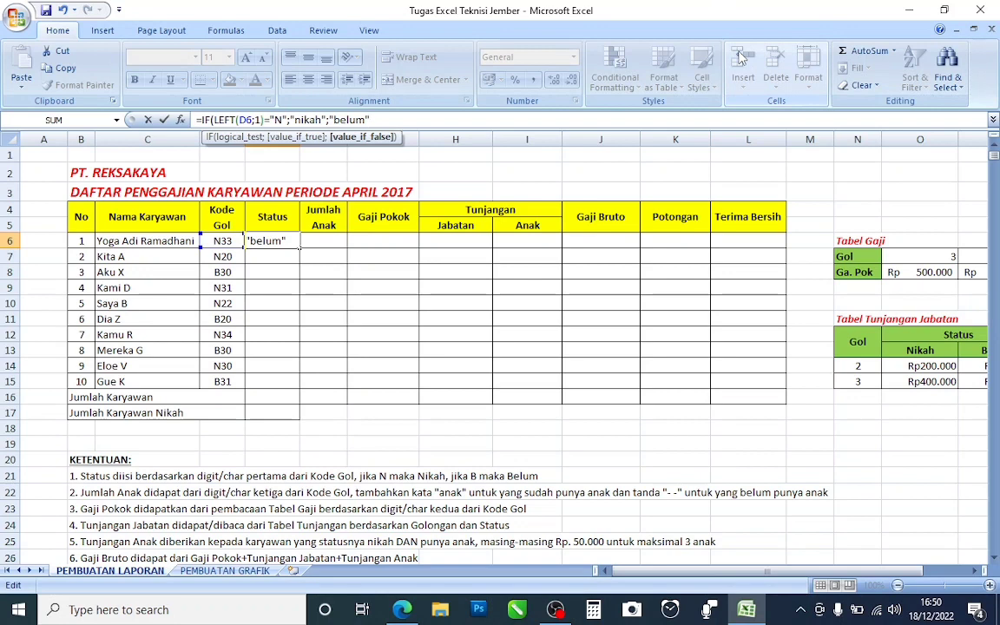
{"action": "type", "text": ")"}
{"action": "key", "text": "Return"}
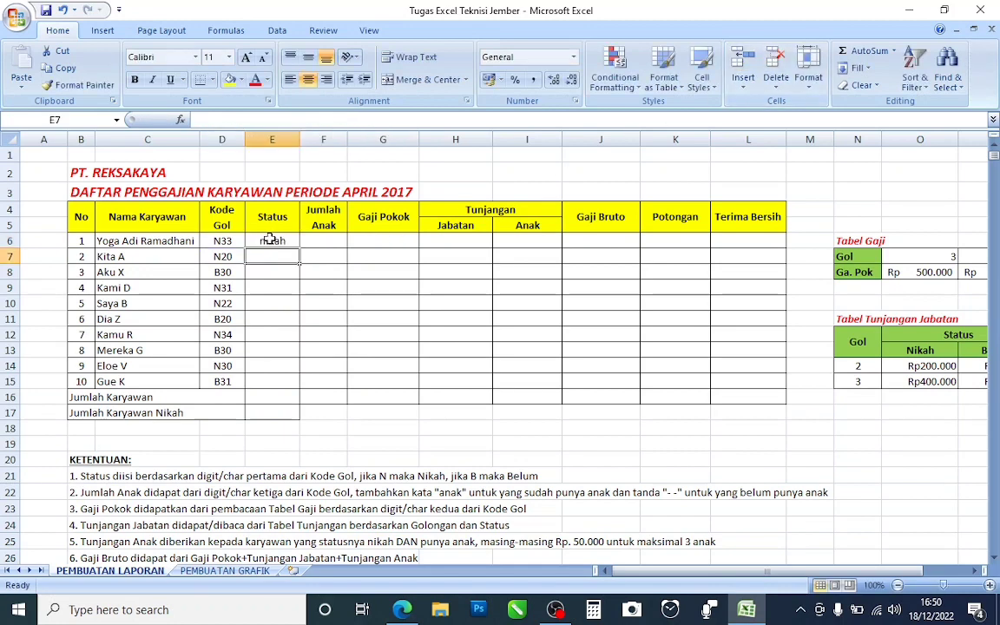
{"action": "left_click", "coordinate": [276, 242]}
{"action": "left_click_drag", "start_coordinate": [300, 249], "coordinate": [300, 383]}
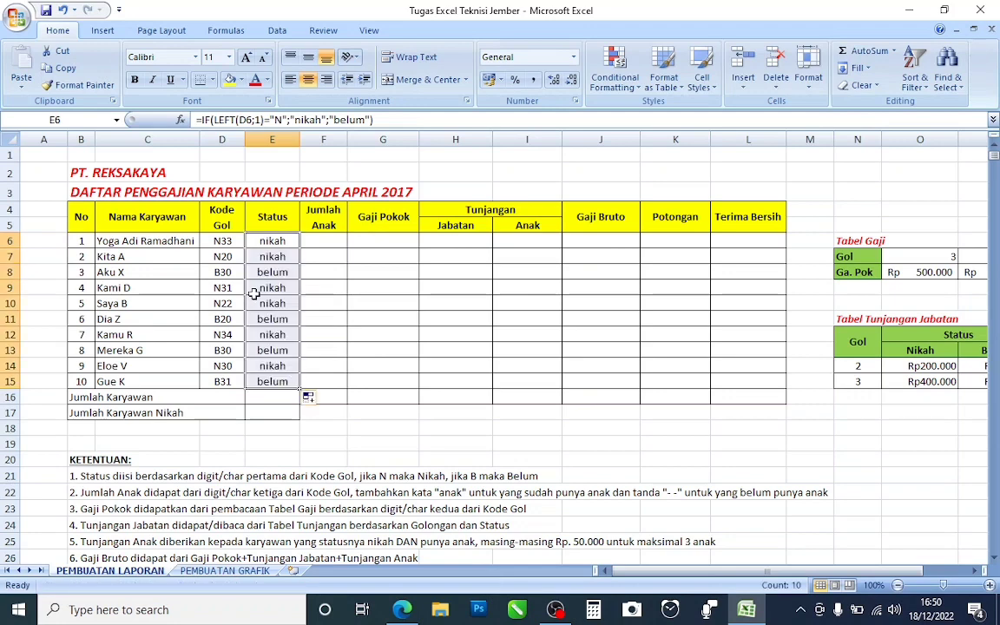
Read KETENTUAN rule 2 for Jumlah Anak and compare it with the third character of the first employees' Kode Gol
{"action": "left_click", "coordinate": [315, 243]}
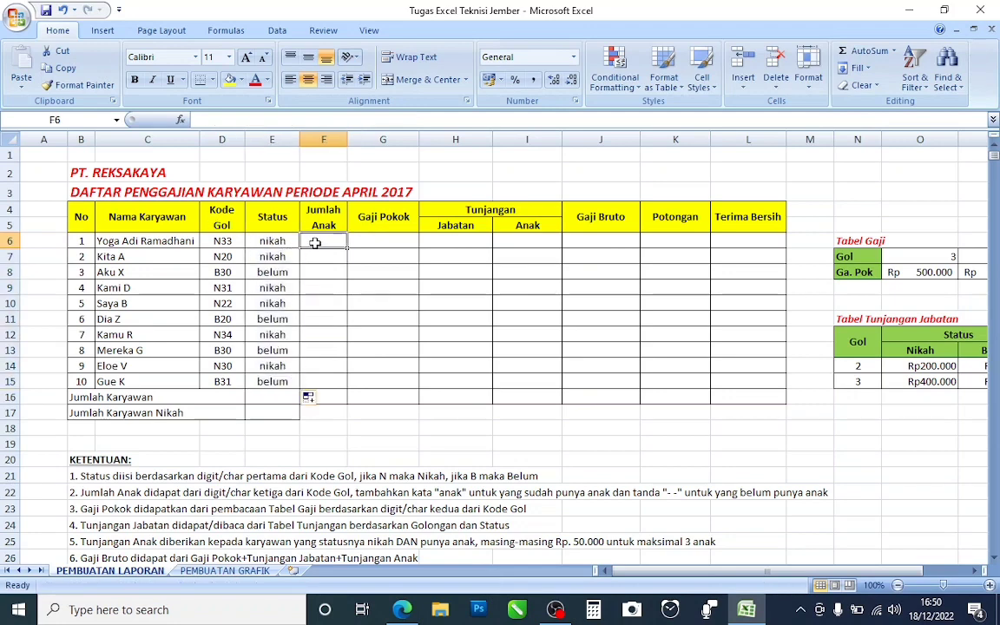
{"action": "scroll", "coordinate": [312, 247], "scroll_direction": "down", "scroll_amount": 3}
{"action": "scroll", "coordinate": [313, 248], "scroll_direction": "up", "scroll_amount": 3}
{"action": "scroll", "coordinate": [263, 266], "scroll_direction": "down", "scroll_amount": 2}
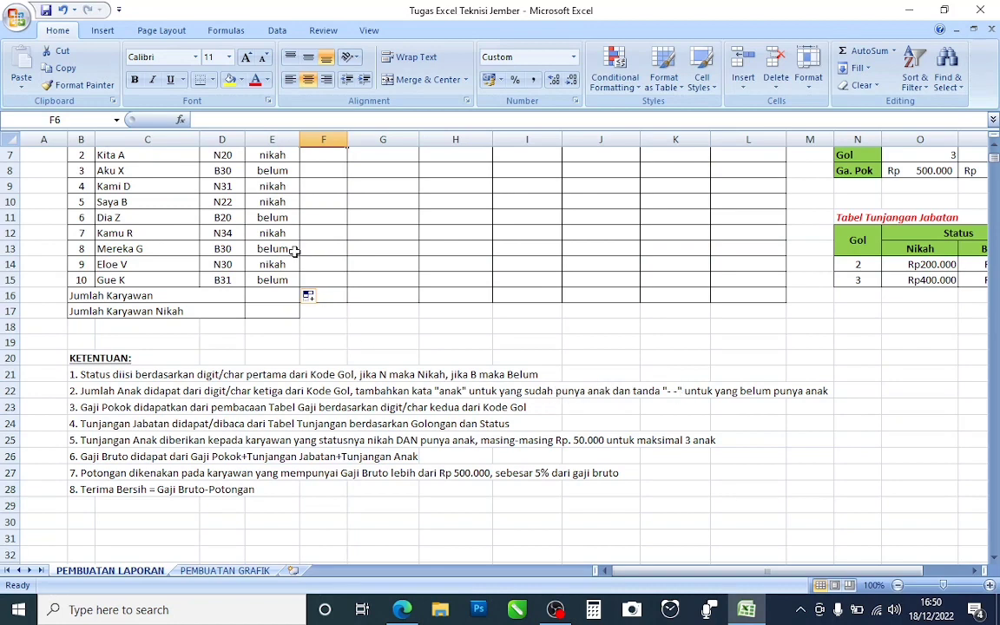
{"action": "scroll", "coordinate": [295, 251], "scroll_direction": "up", "scroll_amount": 2}
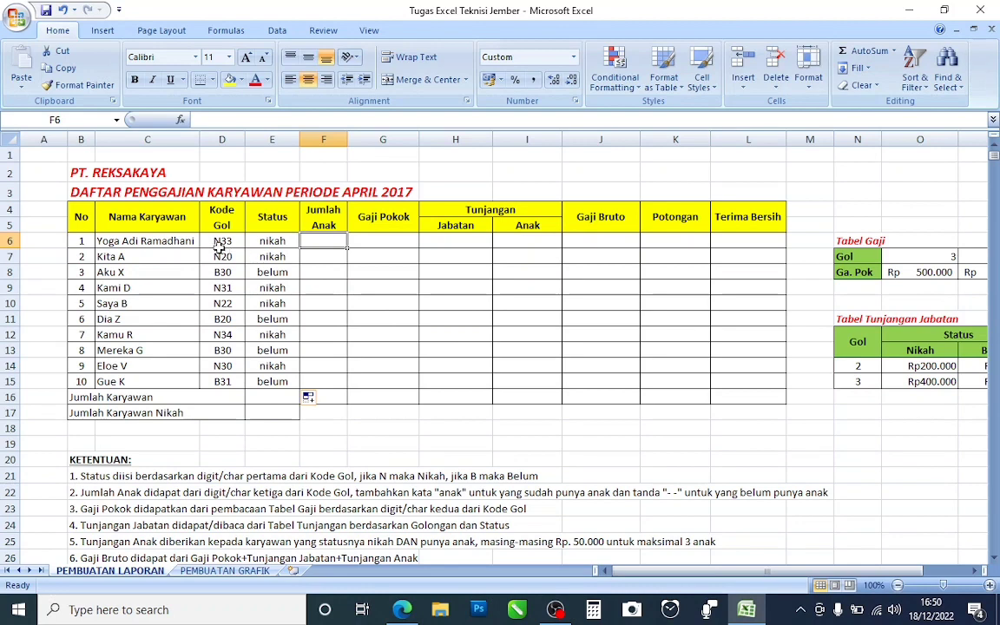
{"action": "left_click_drag", "start_coordinate": [214, 242], "coordinate": [217, 253]}
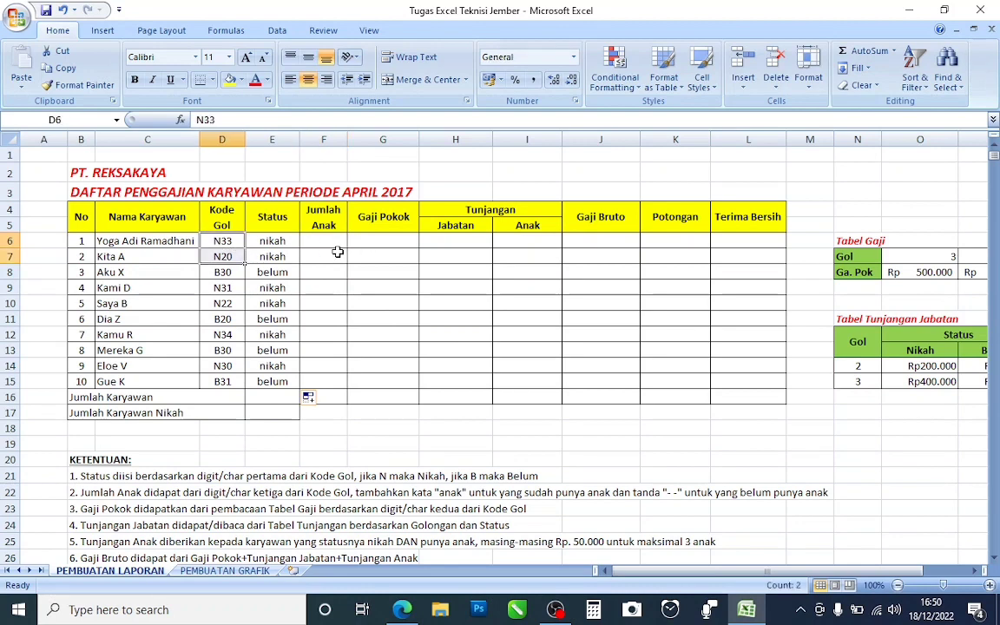
{"action": "left_click", "coordinate": [228, 243]}
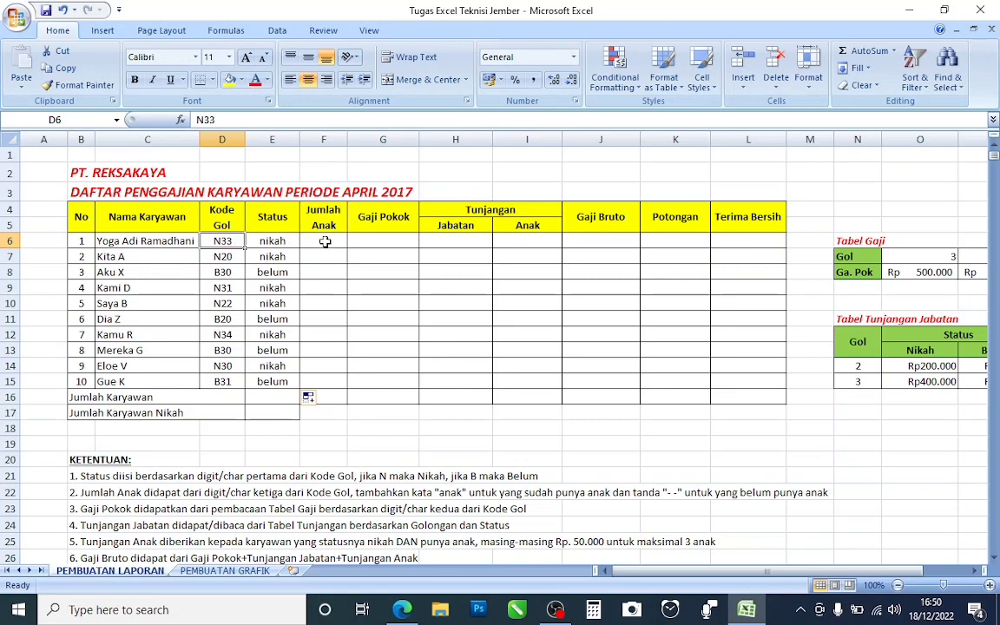
Enter the Jumlah Anak formula =VALUE(RIGHT(D6;1)) in F6, accepting the correction for the missing closing parenthesis
{"action": "left_click", "coordinate": [325, 242]}
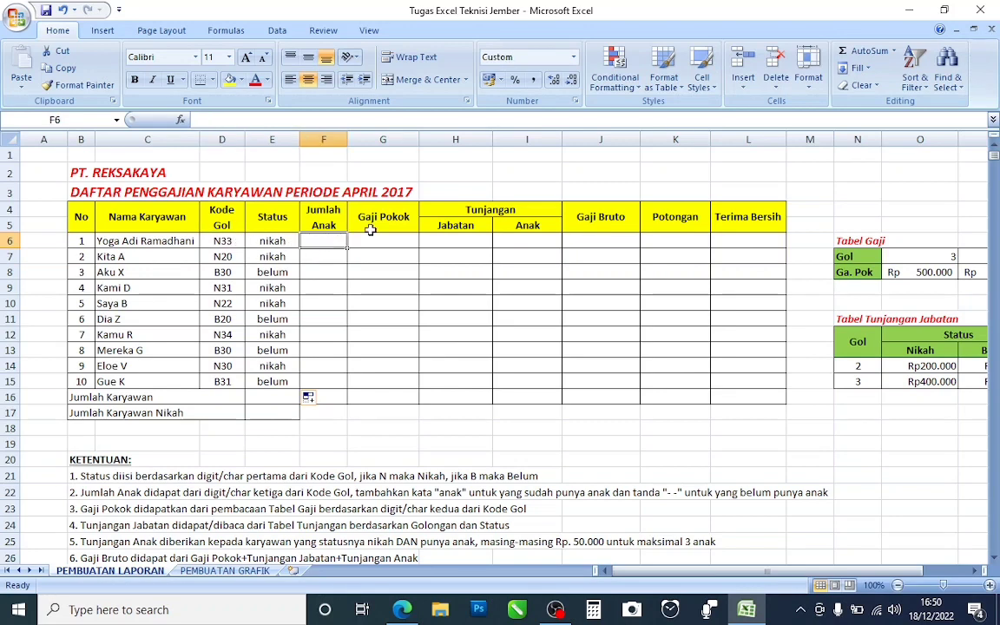
{"action": "type", "text": "=val"}
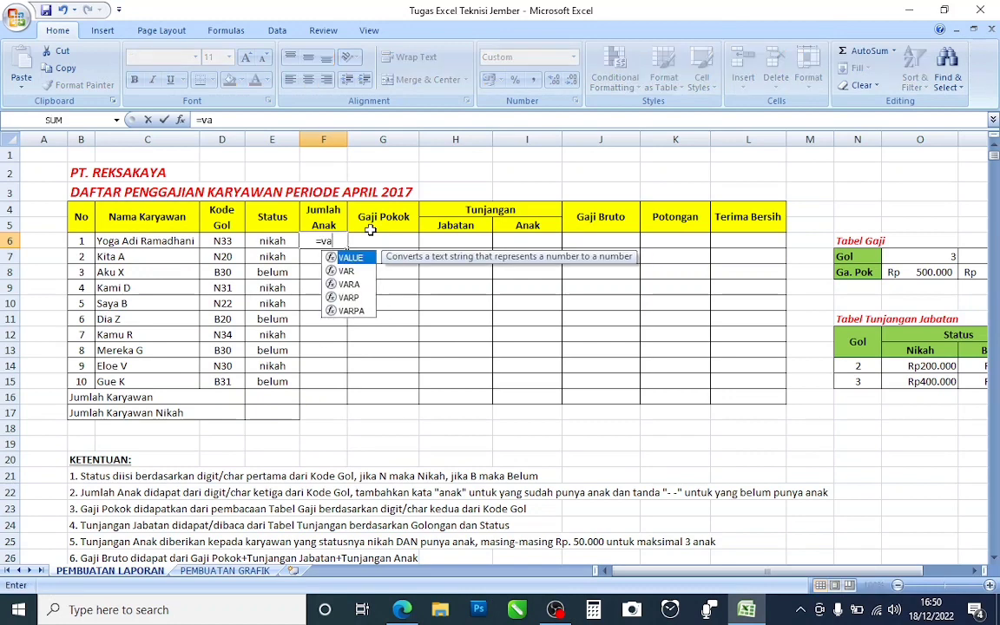
{"action": "double_click", "coordinate": [350, 258]}
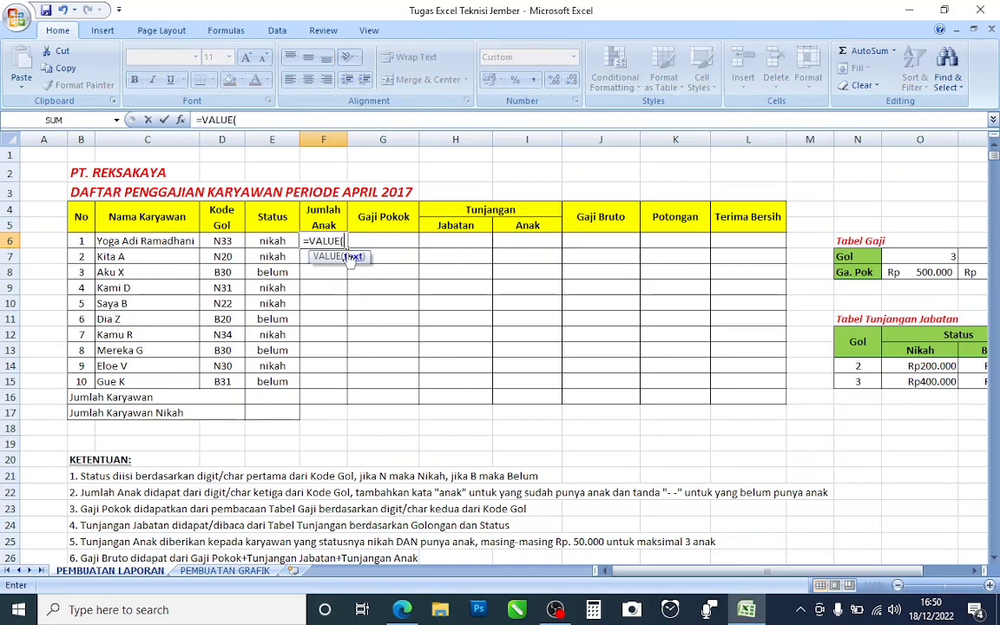
{"action": "type", "text": "righ"}
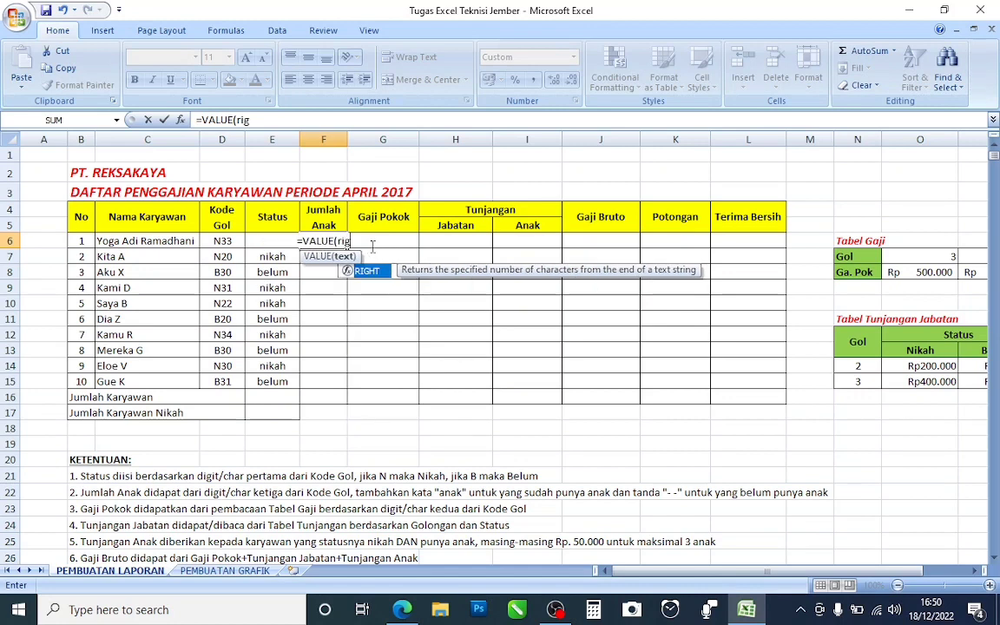
{"action": "double_click", "coordinate": [365, 272]}
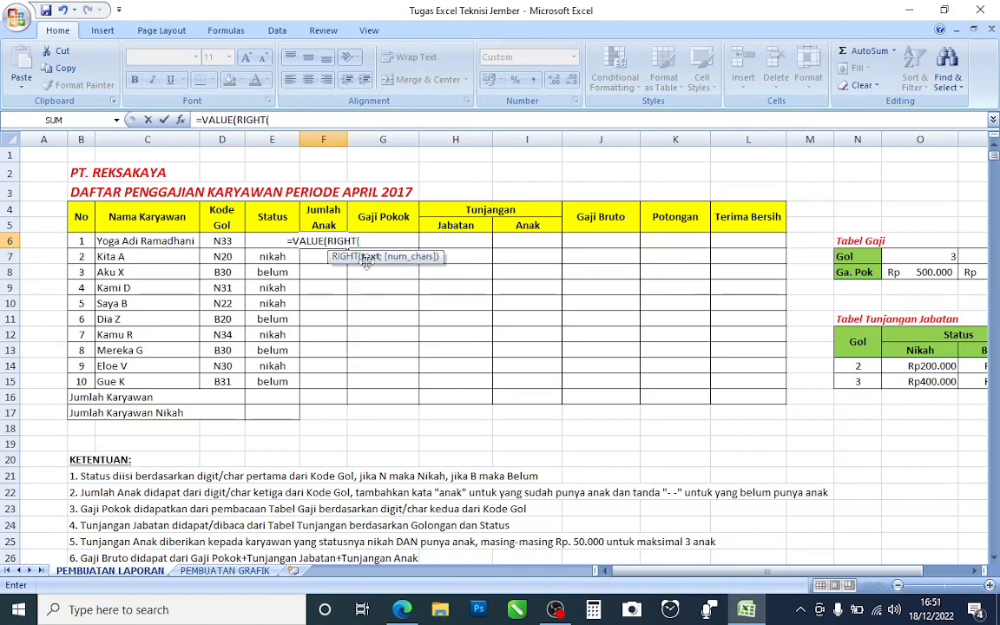
{"action": "left_click", "coordinate": [216, 243]}
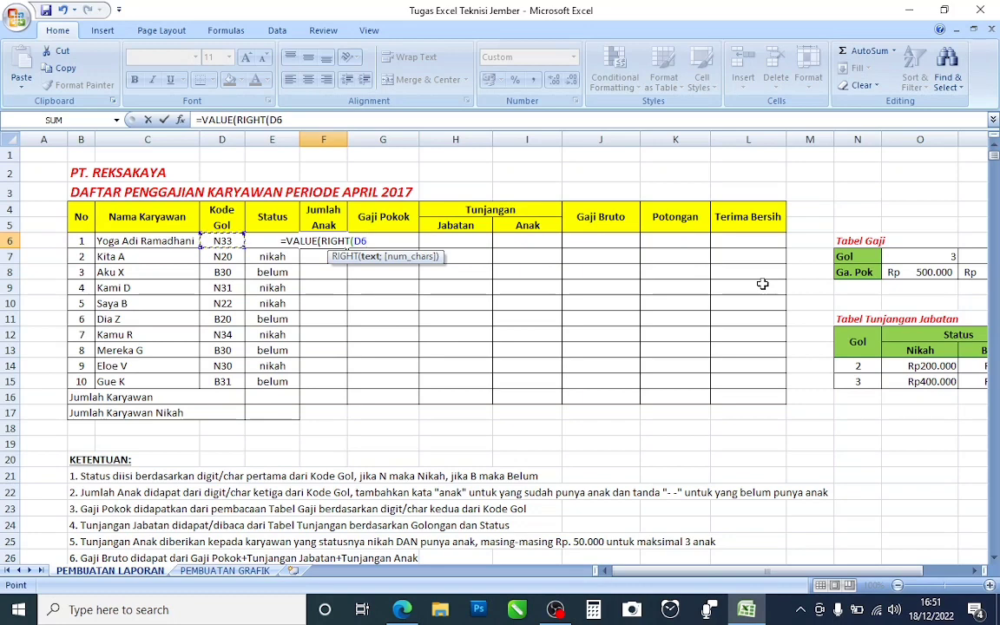
{"action": "type", "text": ";"}
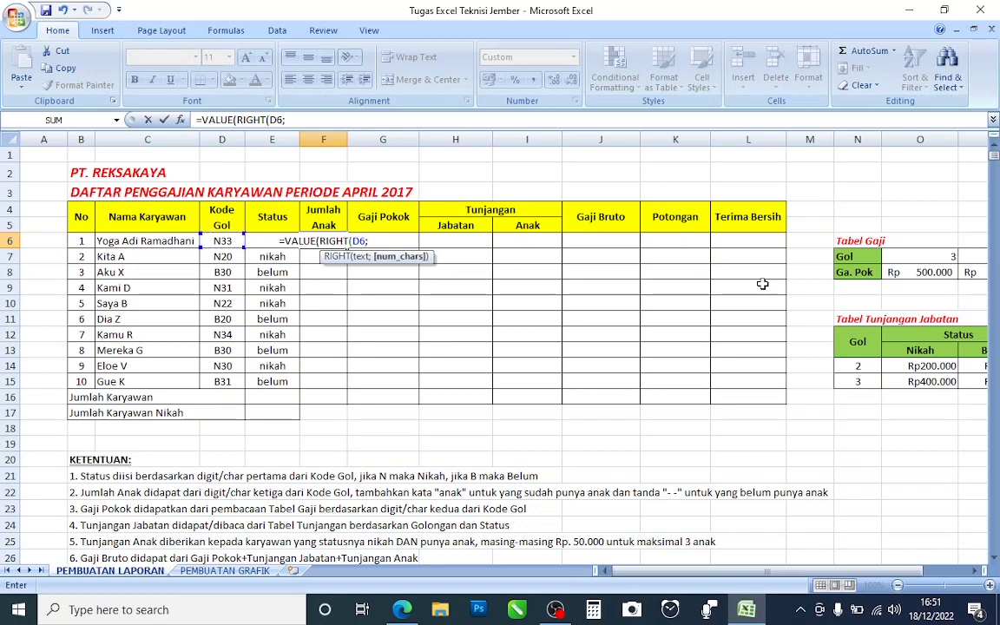
{"action": "type", "text": "1"}
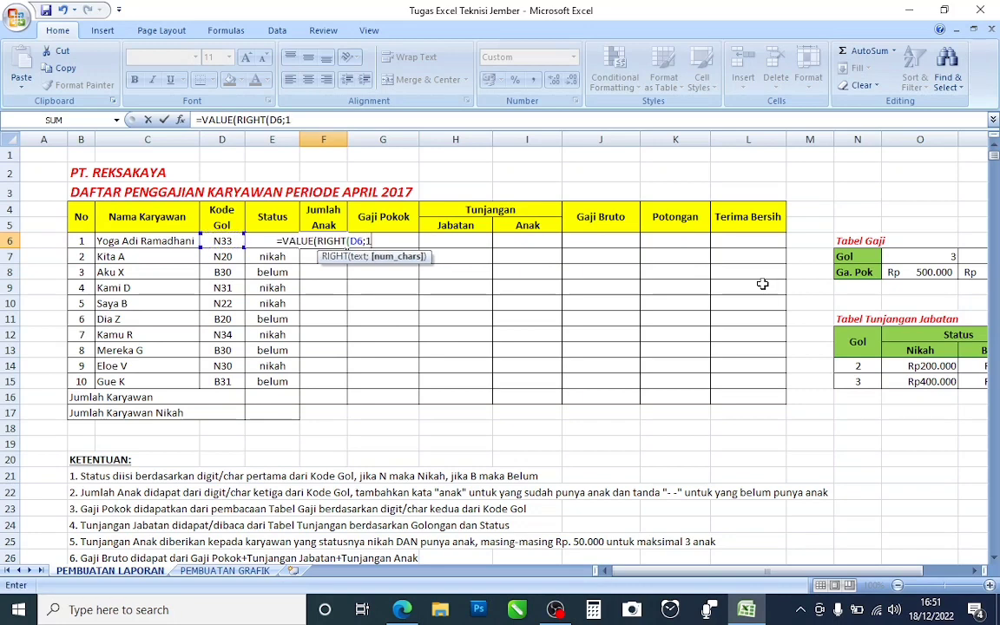
{"action": "type", "text": ")"}
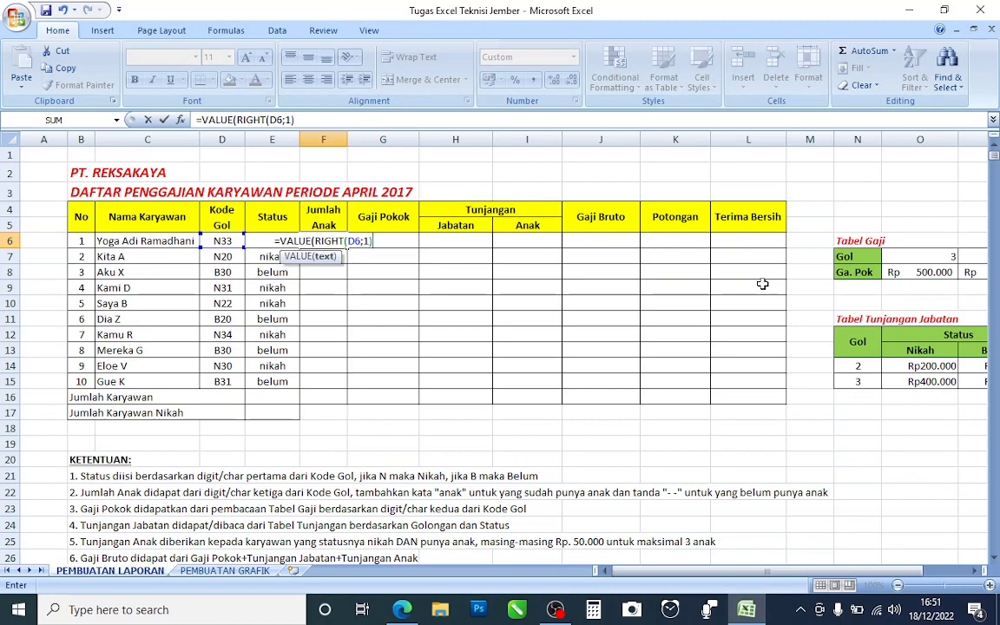
{"action": "key", "text": "Return"}
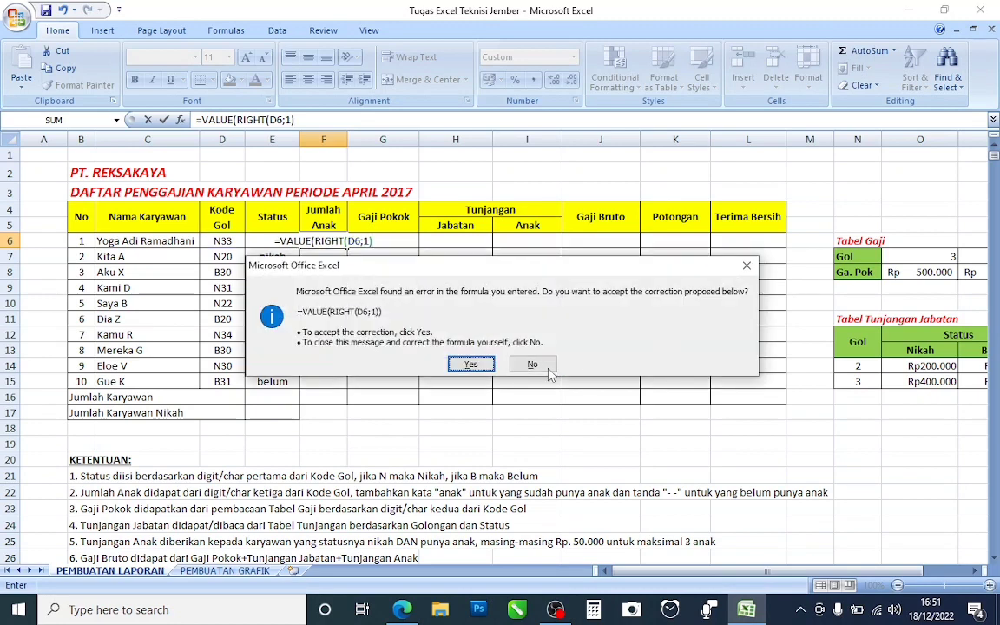
{"action": "left_click", "coordinate": [461, 365]}
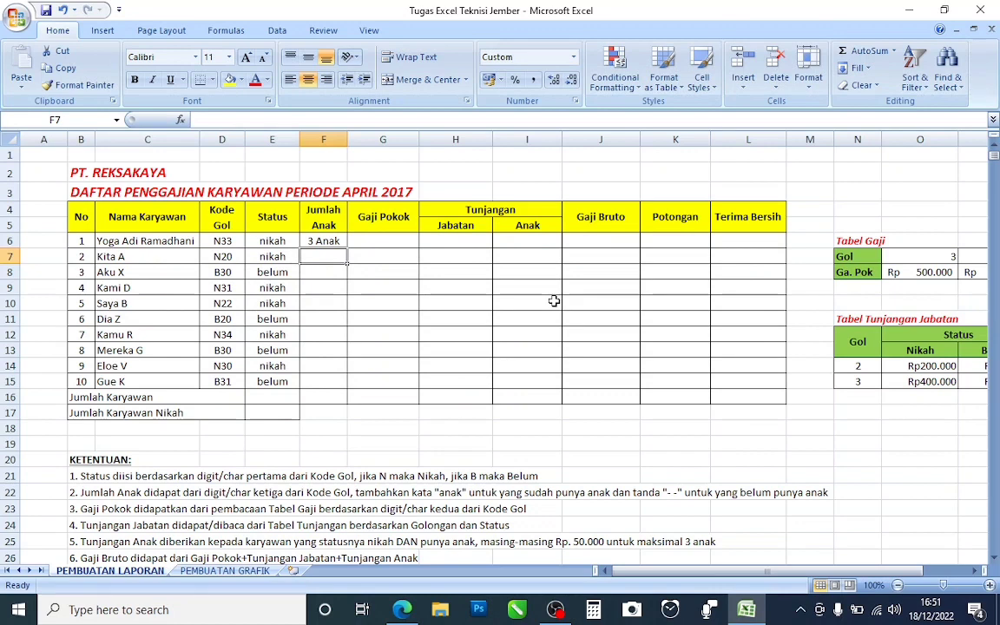
Fill the F6 formula down the Jumlah Anak column to F15 and consult KETENTUAN rule 3 for Gaji Pokok
{"action": "left_click", "coordinate": [334, 241]}
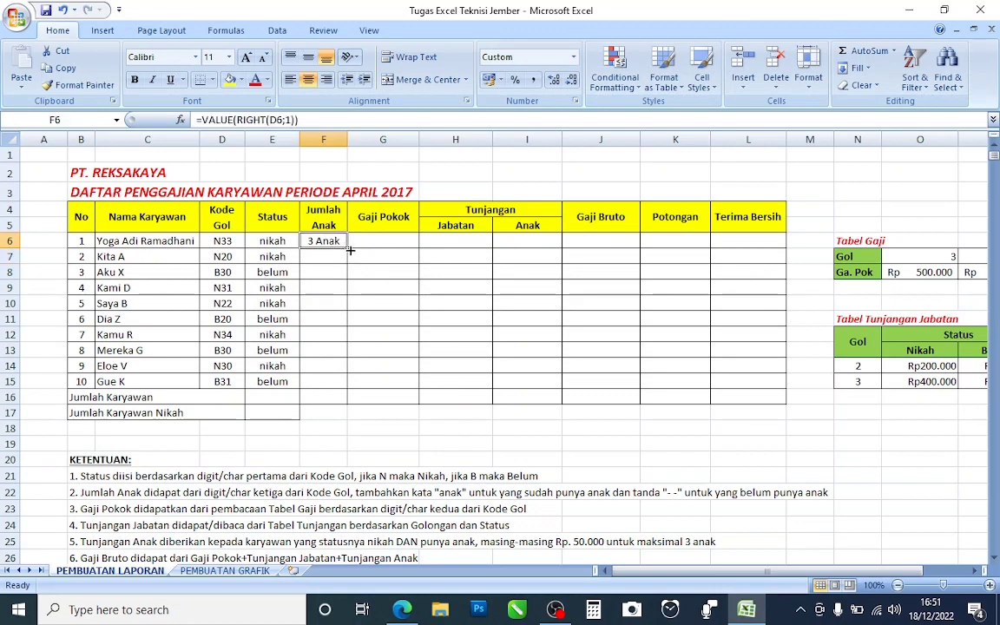
{"action": "left_click_drag", "start_coordinate": [348, 249], "coordinate": [356, 383]}
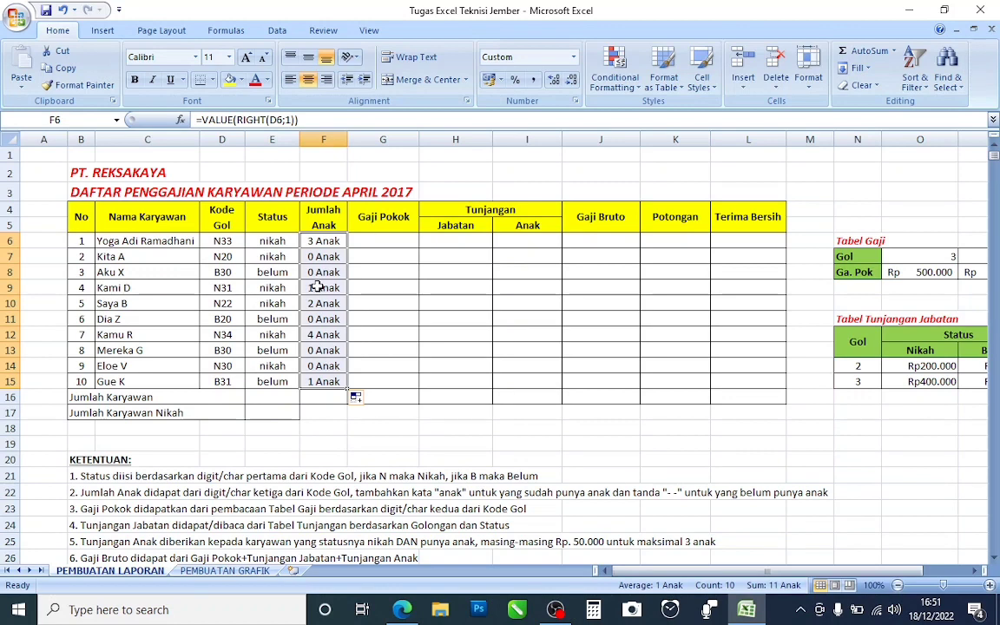
{"action": "scroll", "coordinate": [305, 389], "scroll_direction": "down", "scroll_amount": 1}
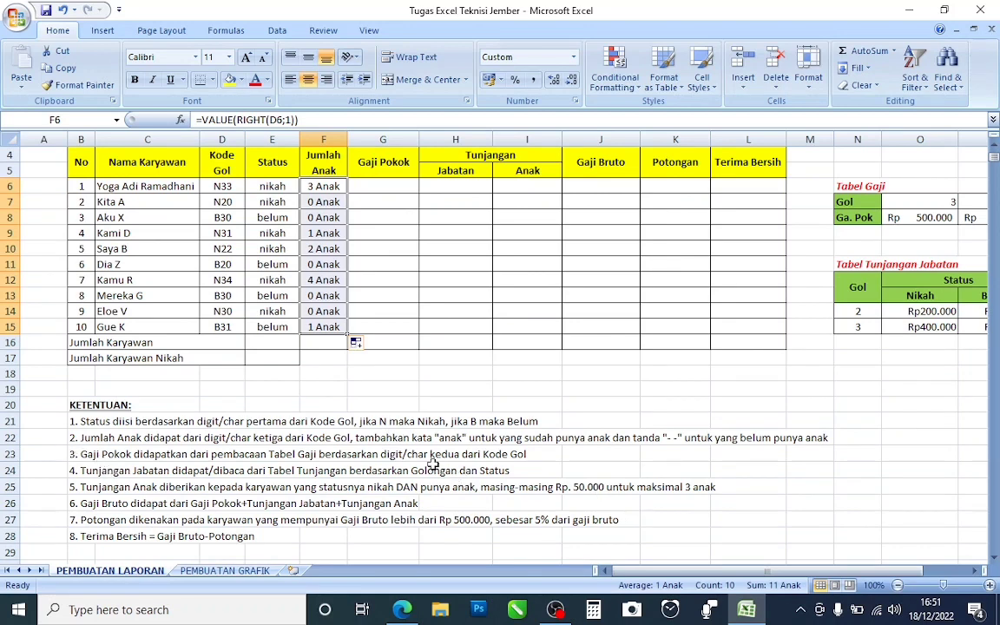
{"action": "left_click", "coordinate": [116, 453]}
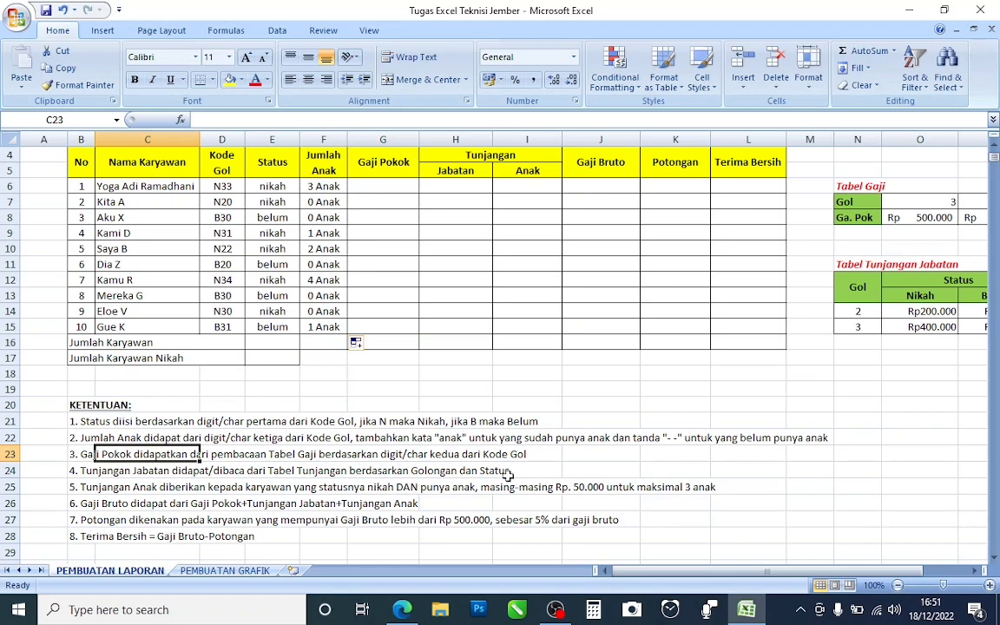
Review Tabel Gaji and start an HLOOKUP formula in the first employee's Gaji Pokok cell G6
{"action": "left_click_drag", "start_coordinate": [636, 573], "coordinate": [686, 573]}
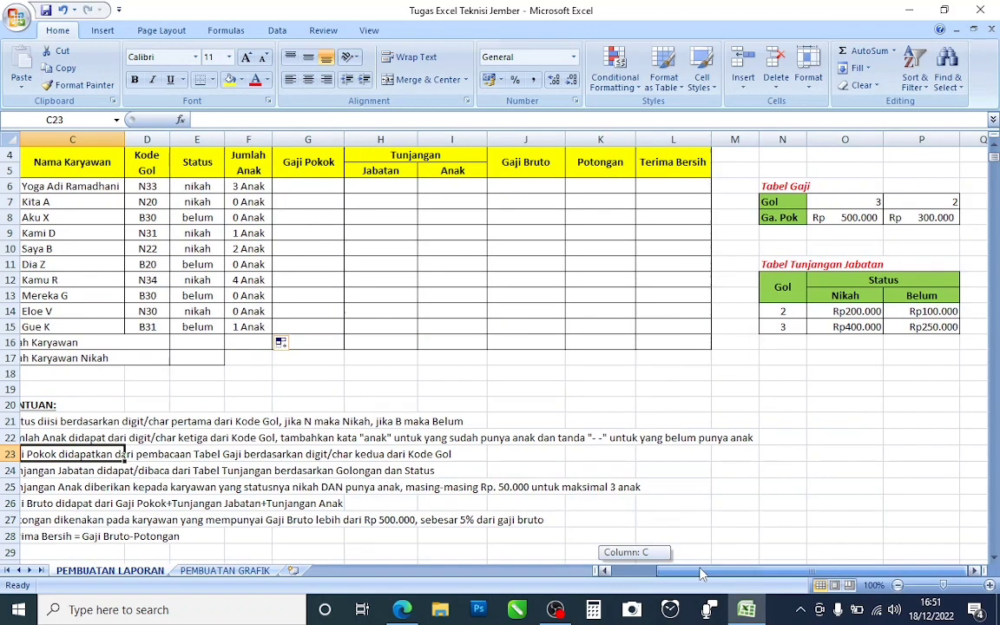
{"action": "left_click_drag", "start_coordinate": [781, 201], "coordinate": [927, 217]}
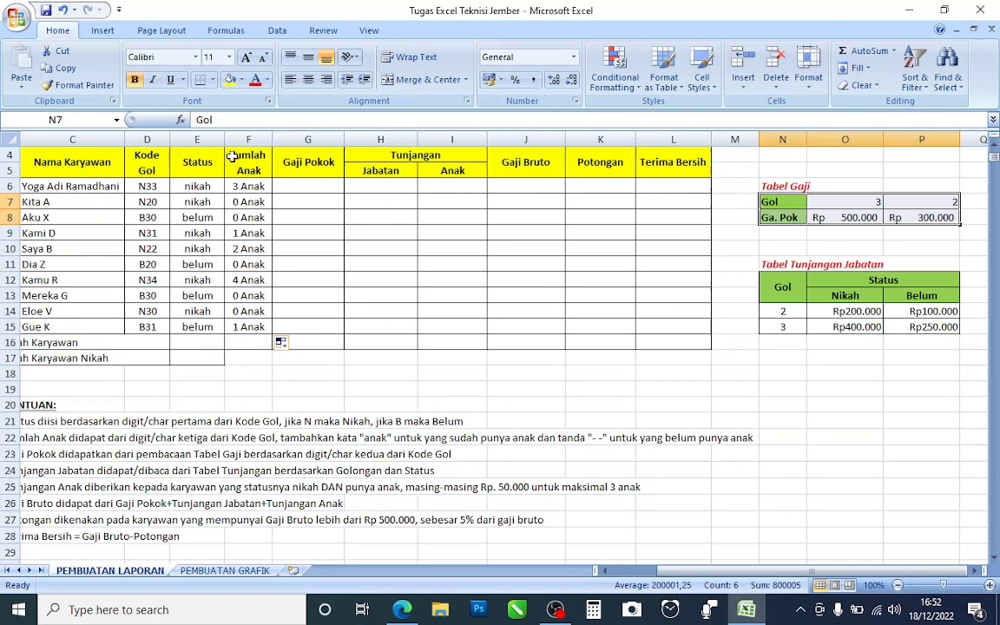
{"action": "left_click", "coordinate": [296, 185]}
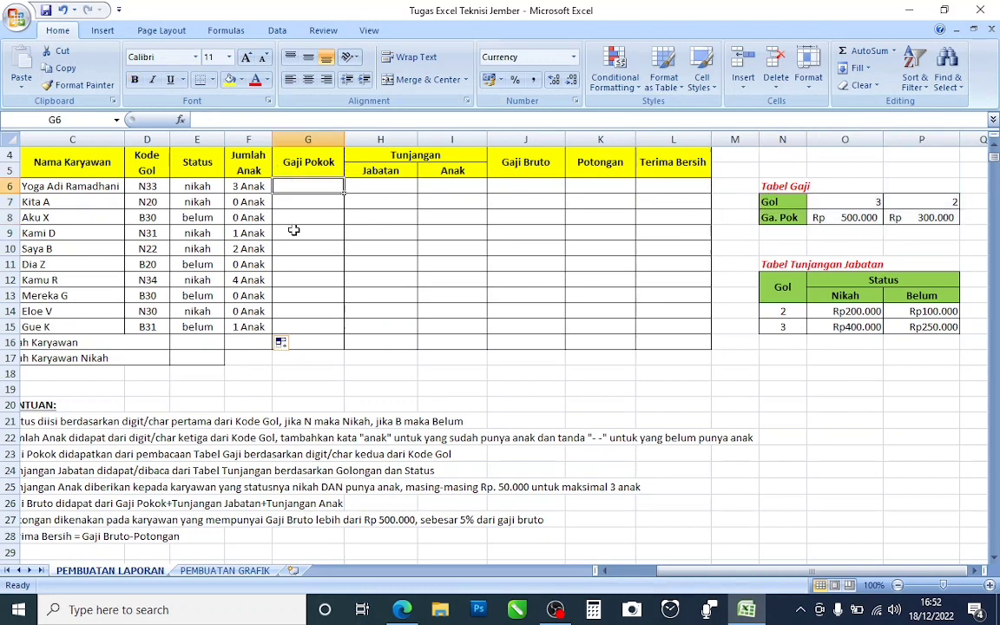
{"action": "type", "text": "=hlo"}
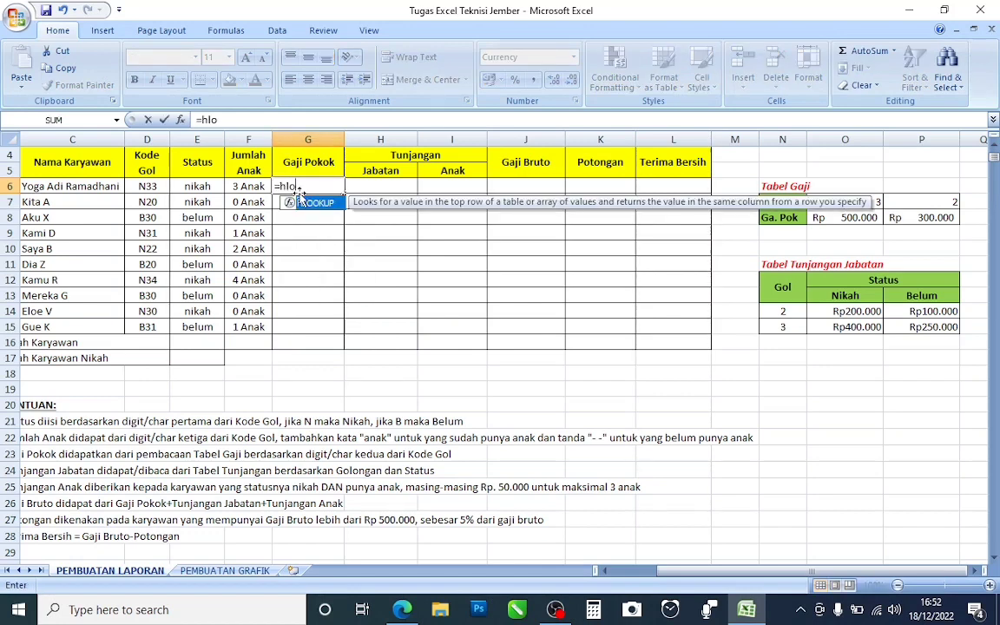
{"action": "double_click", "coordinate": [295, 202]}
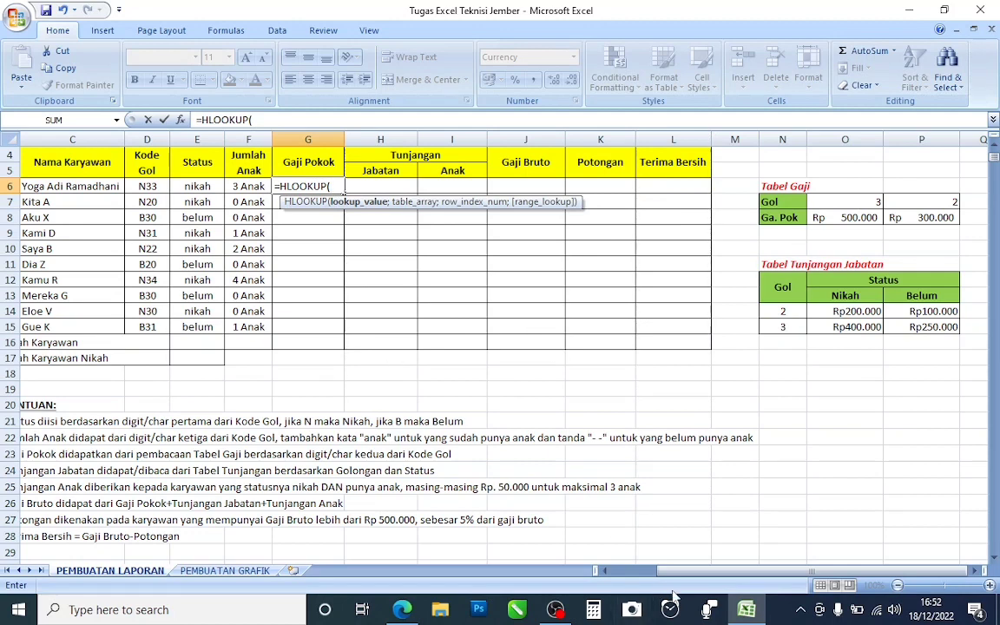
Enter VALUE(MID(D6;2;1)) as the HLOOKUP lookup value in G6 to use the second character of Kode Gol
{"action": "left_click_drag", "start_coordinate": [683, 578], "coordinate": [632, 578]}
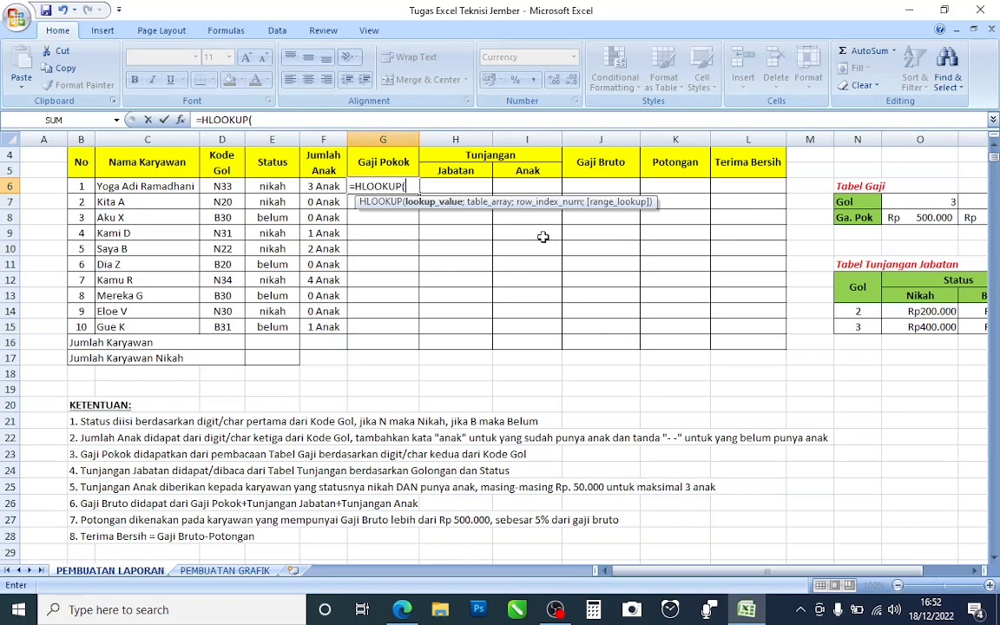
{"action": "type", "text": "val"}
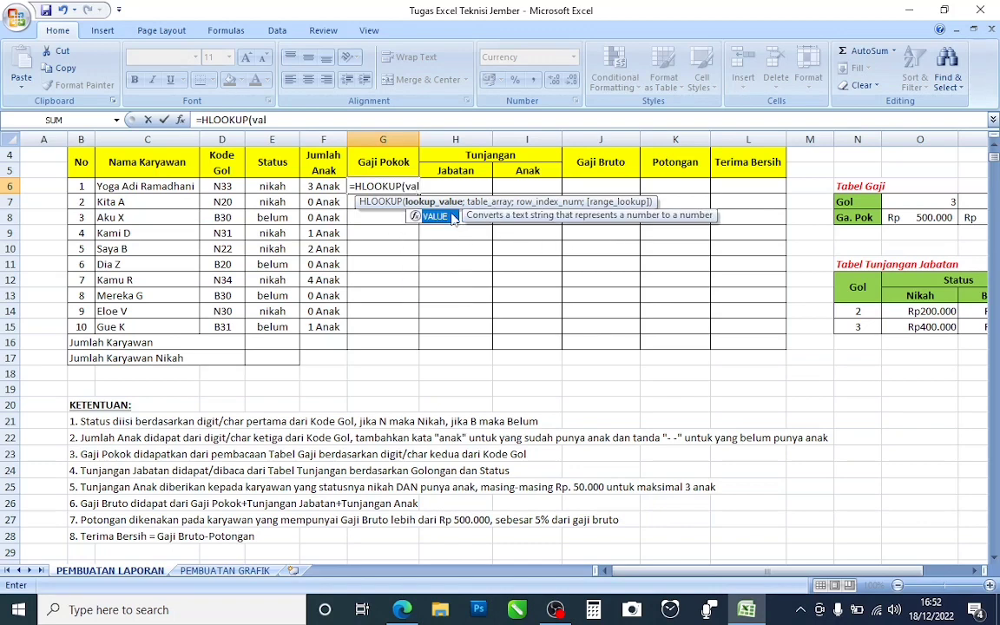
{"action": "double_click", "coordinate": [434, 217]}
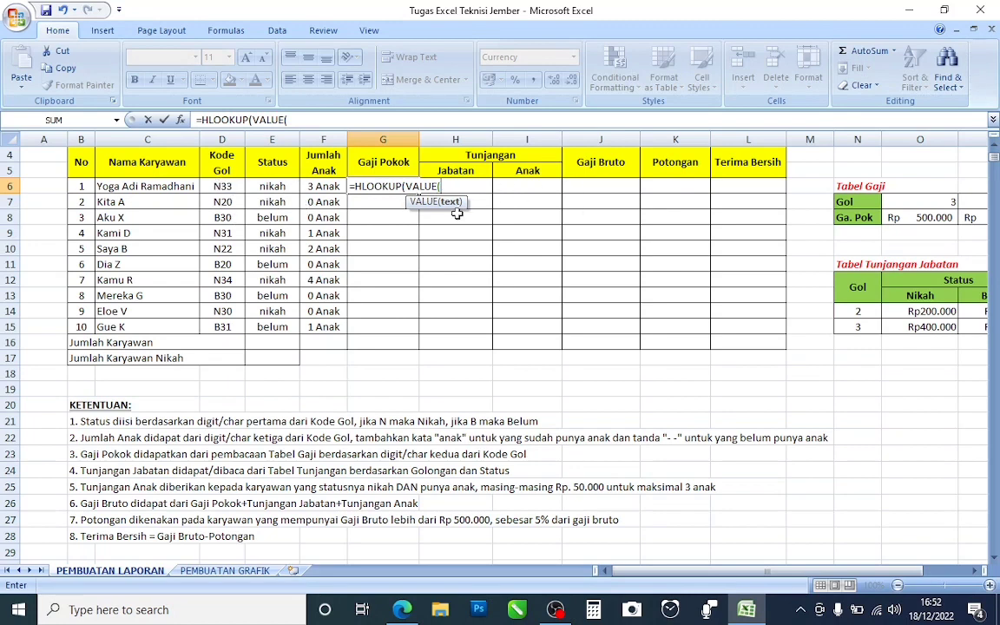
{"action": "type", "text": "mid("}
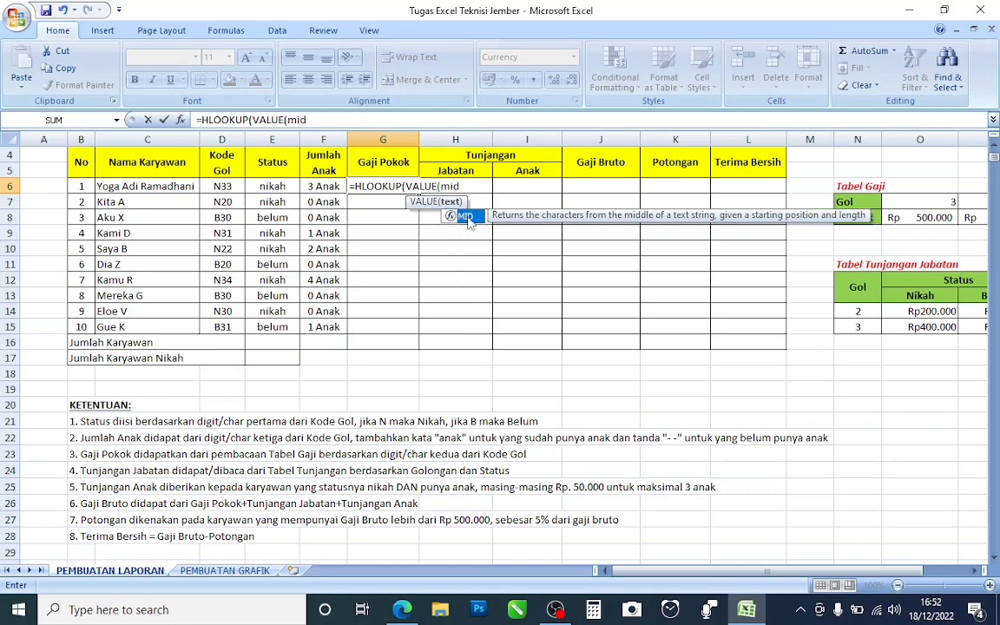
{"action": "left_click", "coordinate": [217, 187]}
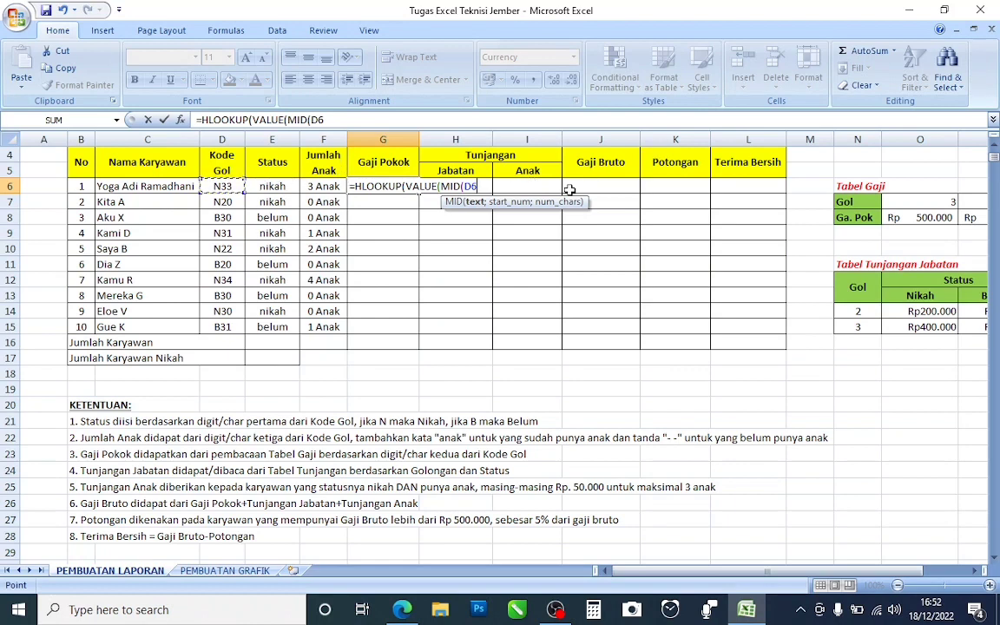
{"action": "type", "text": ";"}
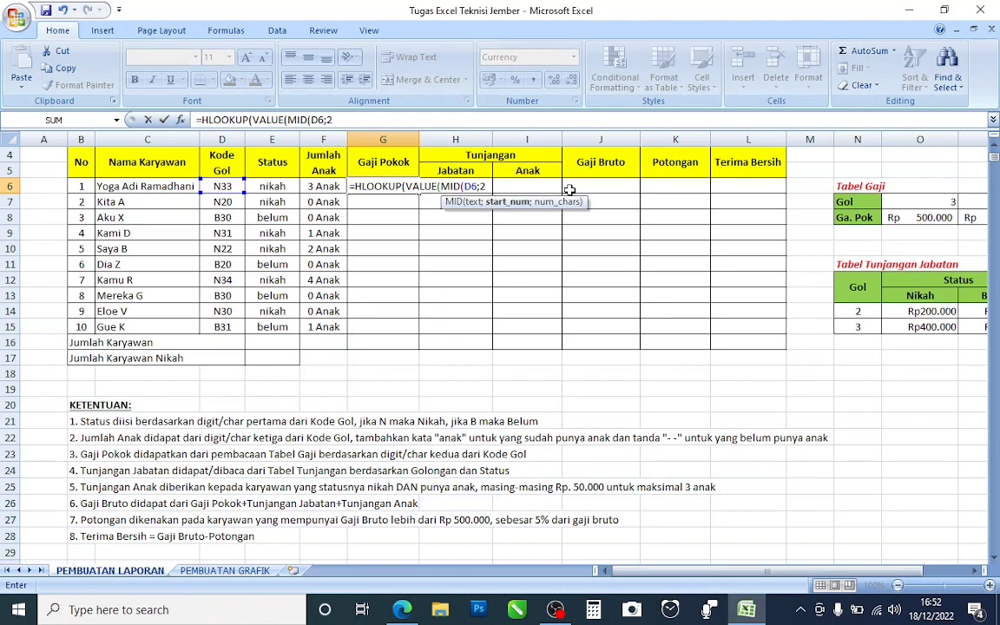
{"action": "type", "text": "2;"}
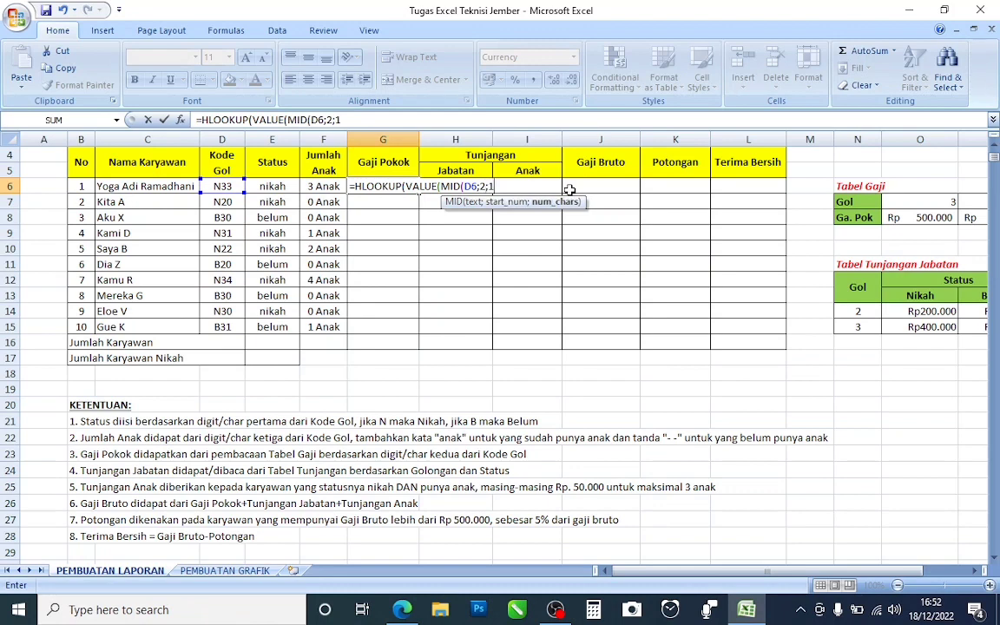
{"action": "type", "text": "1))"}
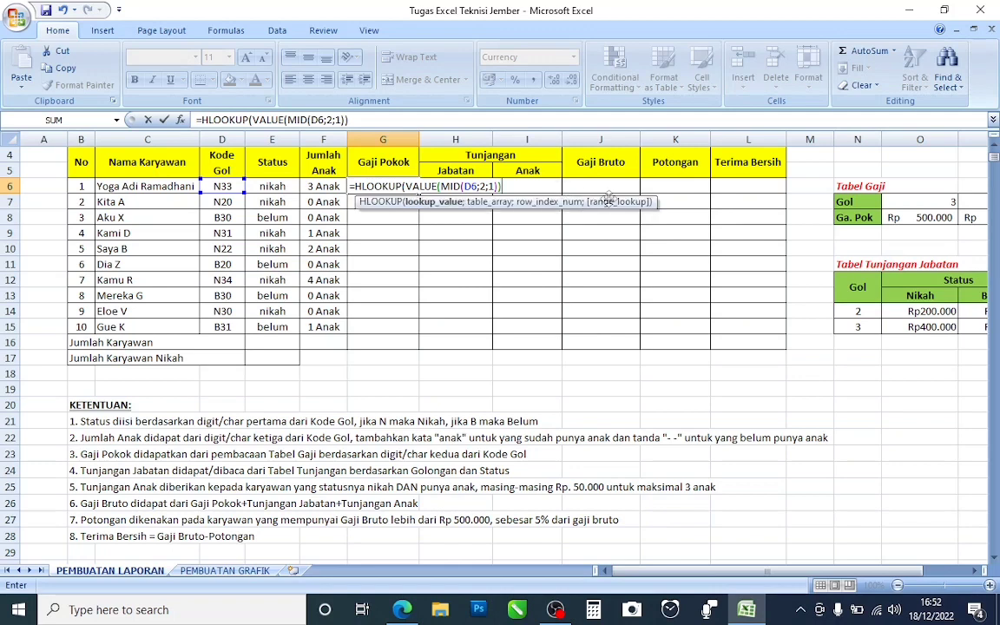
Complete the G6 HLOOKUP with absolute table range $O$7:$P$8, row index 2 and range lookup 0, and enter it
{"action": "type", "text": ";"}
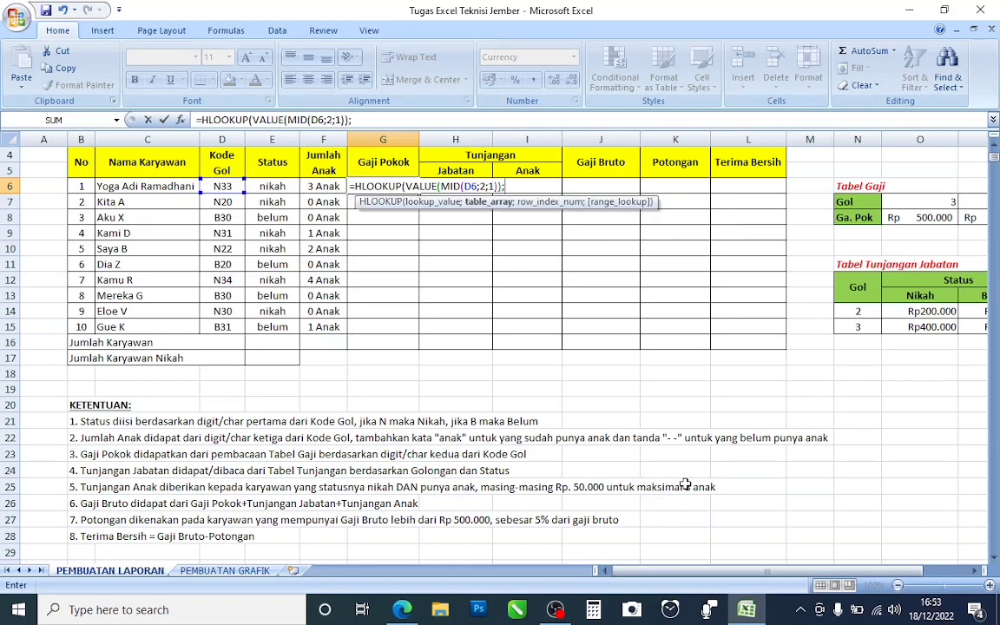
{"action": "left_click_drag", "start_coordinate": [710, 572], "coordinate": [780, 571]}
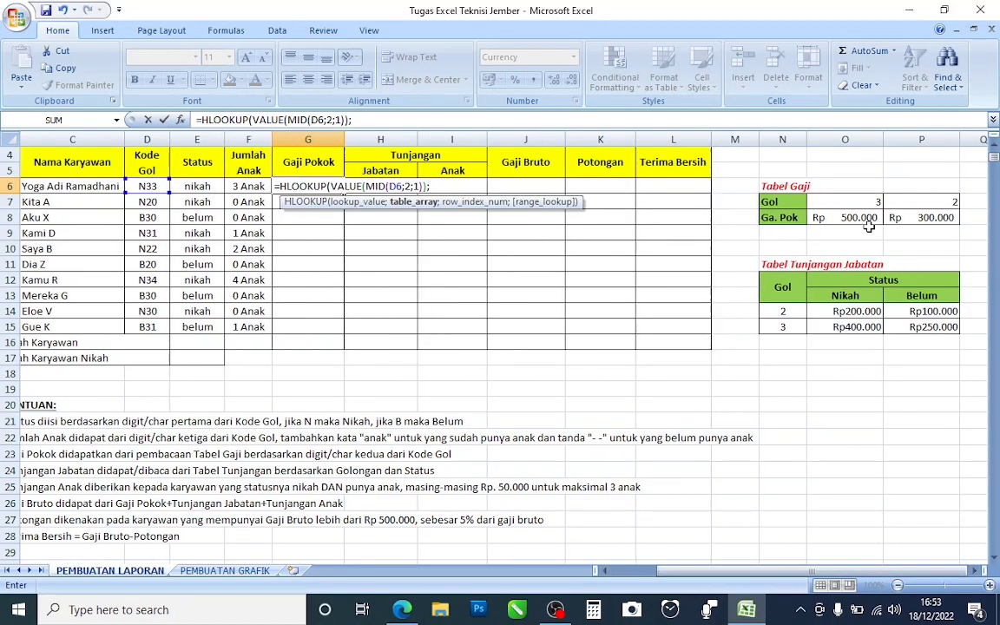
{"action": "left_click_drag", "start_coordinate": [822, 201], "coordinate": [920, 218]}
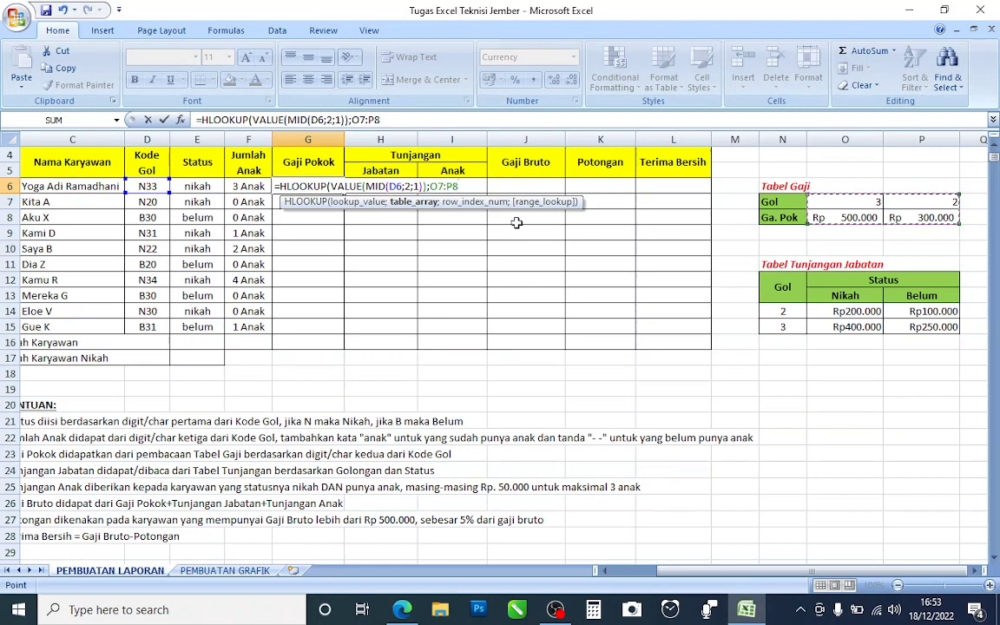
{"action": "key", "text": "F4"}
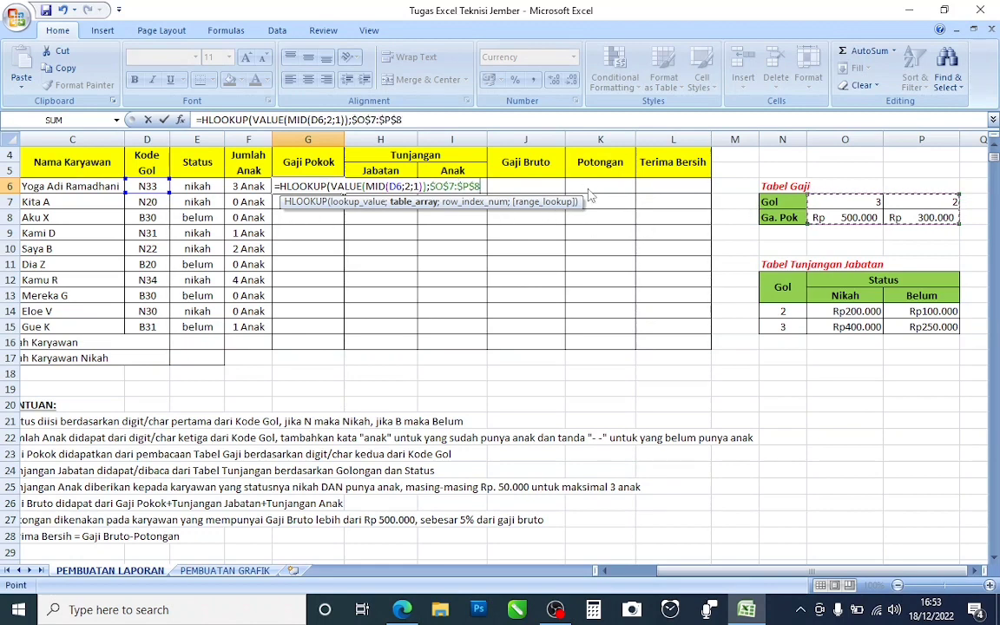
{"action": "type", "text": ";"}
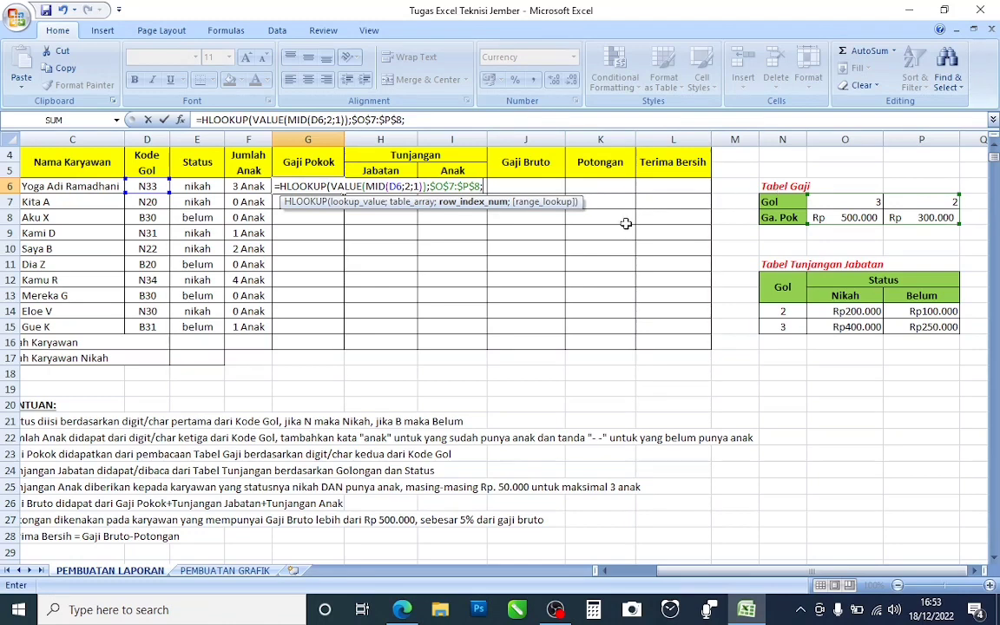
{"action": "type", "text": "2;0"}
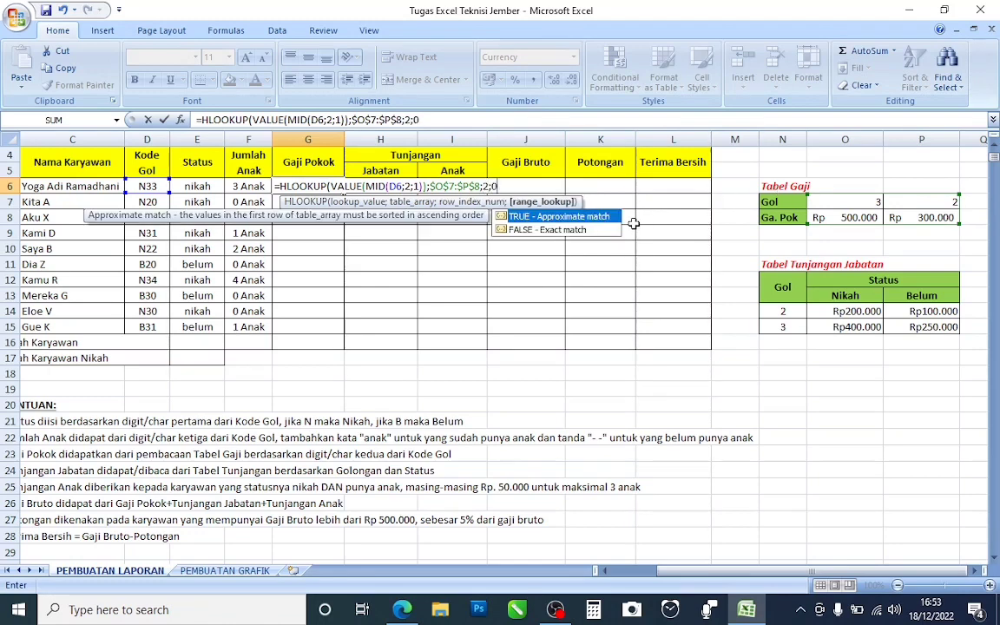
{"action": "type", "text": "))"}
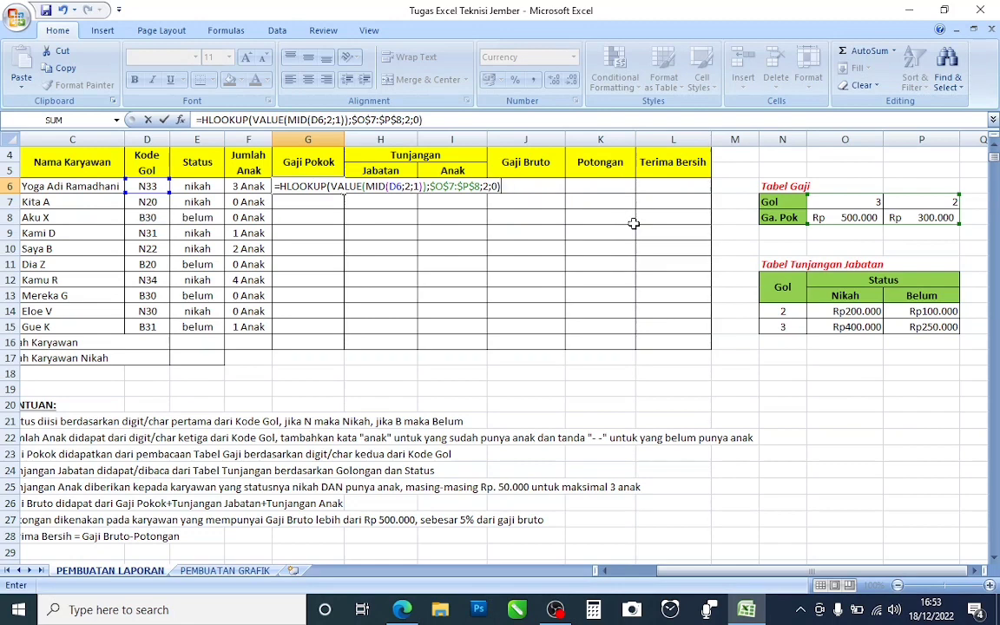
{"action": "key", "text": "Return"}
Fill the G6 formula down the Gaji Pokok column to G15 and check the rows of employees 1 and 5
{"action": "left_click", "coordinate": [291, 184]}
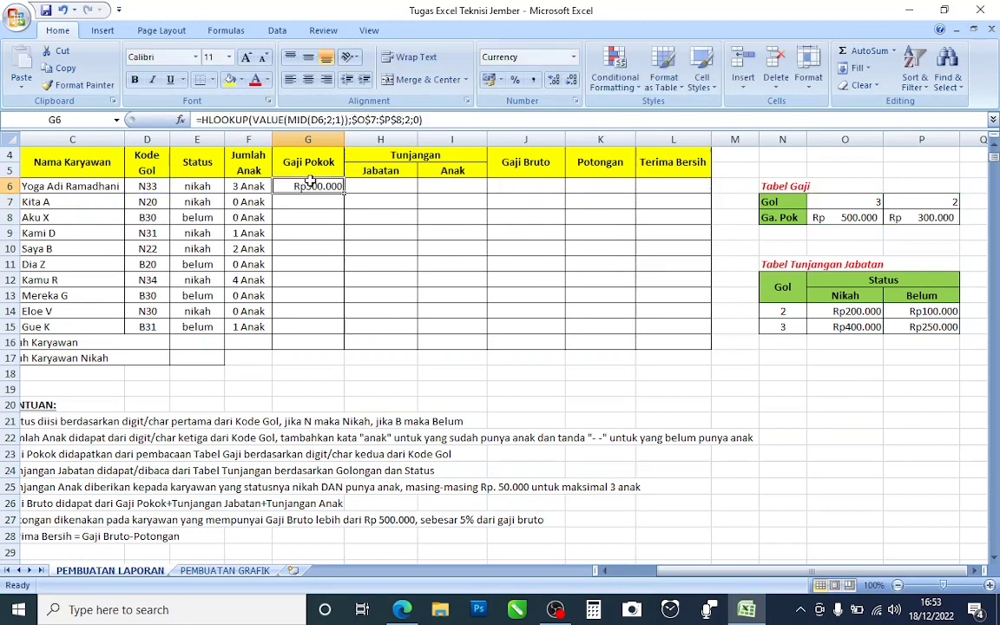
{"action": "left_click_drag", "start_coordinate": [344, 193], "coordinate": [342, 330]}
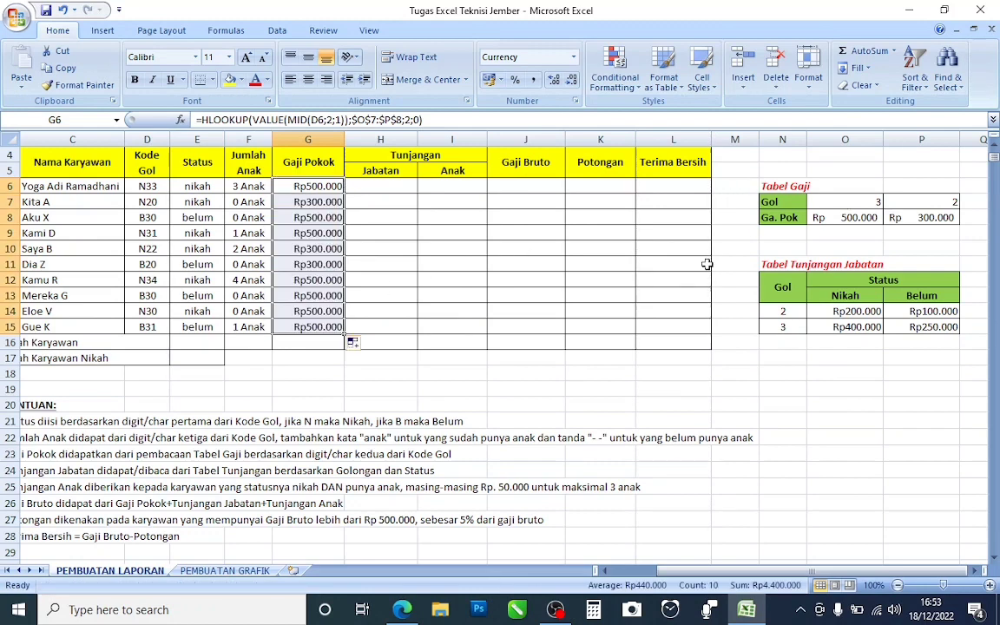
{"action": "left_click_drag", "start_coordinate": [665, 574], "coordinate": [644, 575]}
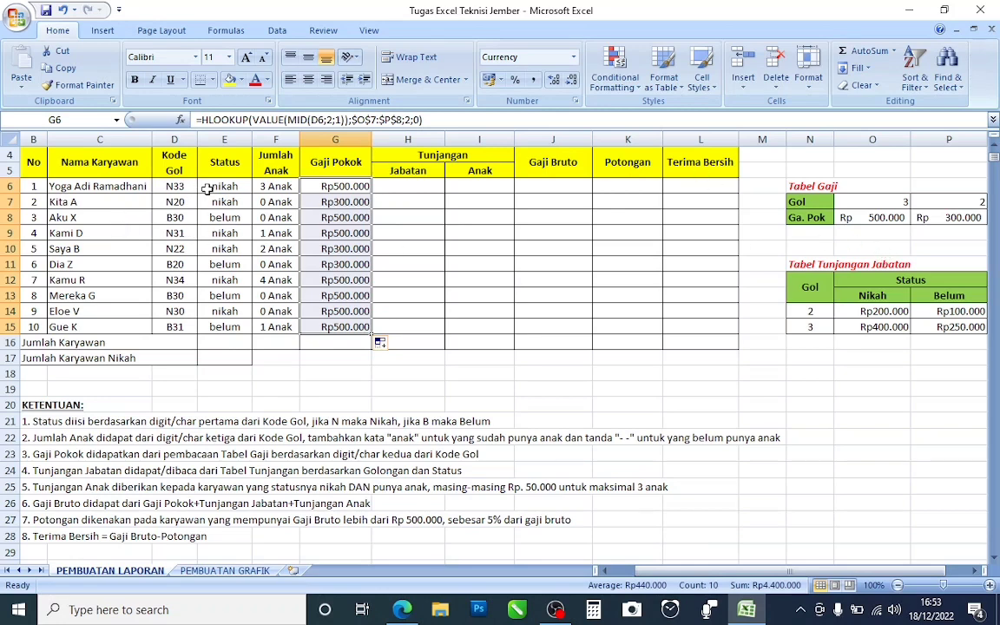
{"action": "left_click_drag", "start_coordinate": [179, 189], "coordinate": [331, 188]}
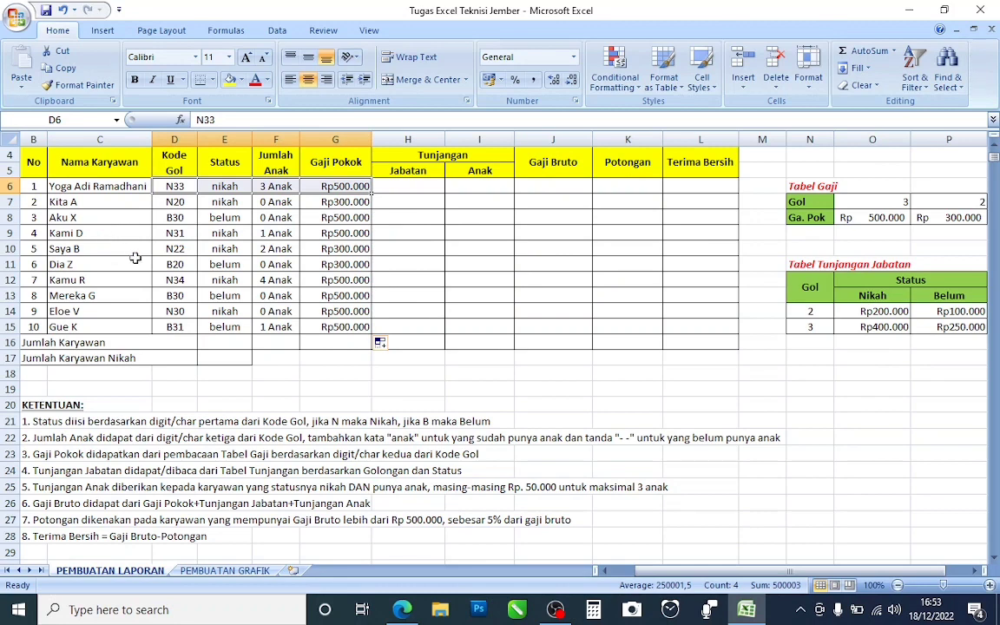
{"action": "left_click_drag", "start_coordinate": [174, 249], "coordinate": [310, 249]}
Read KETENTUAN rule 4 for Tunjangan Jabatan and examine Tabel Tunjangan Jabatan by Gol and Status
{"action": "left_click", "coordinate": [405, 190]}
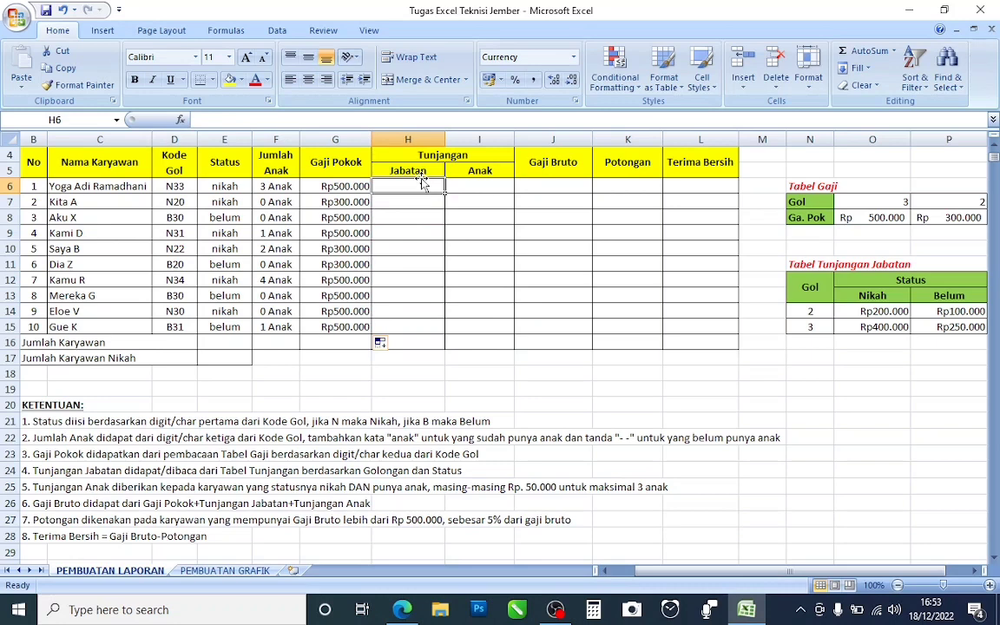
{"action": "scroll", "coordinate": [373, 191], "scroll_direction": "down", "scroll_amount": 1}
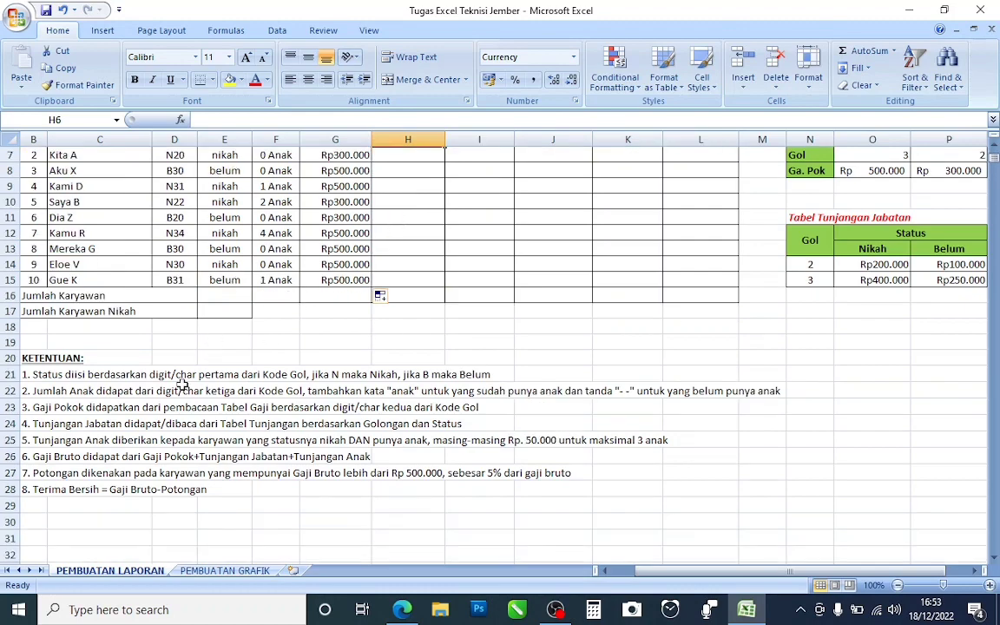
{"action": "left_click", "coordinate": [63, 425]}
{"action": "scroll", "coordinate": [69, 426], "scroll_direction": "up", "scroll_amount": 2}
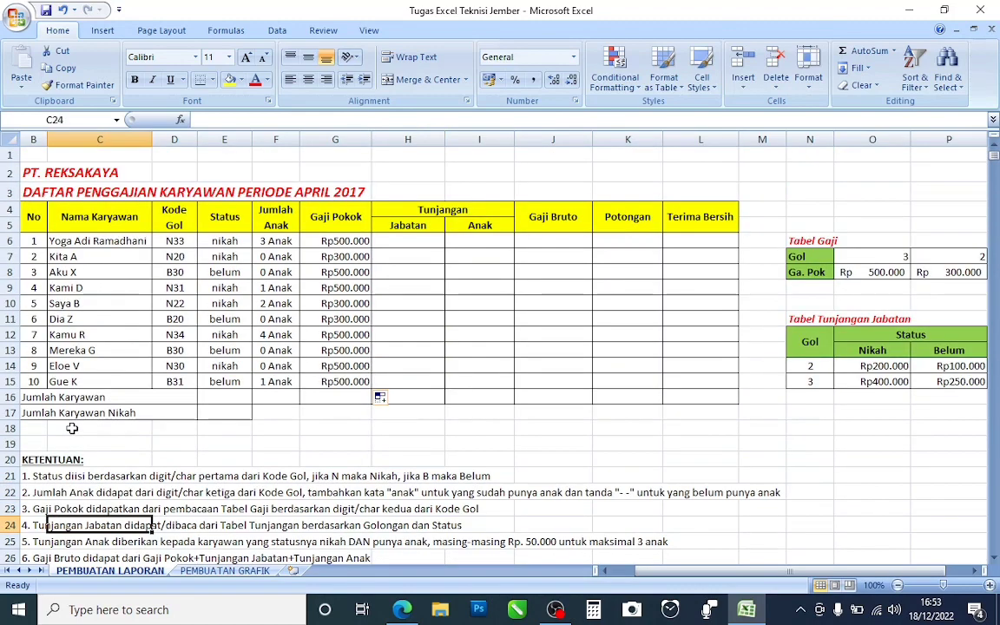
{"action": "scroll", "coordinate": [72, 428], "scroll_direction": "down", "scroll_amount": 2}
{"action": "scroll", "coordinate": [74, 430], "scroll_direction": "up", "scroll_amount": 1}
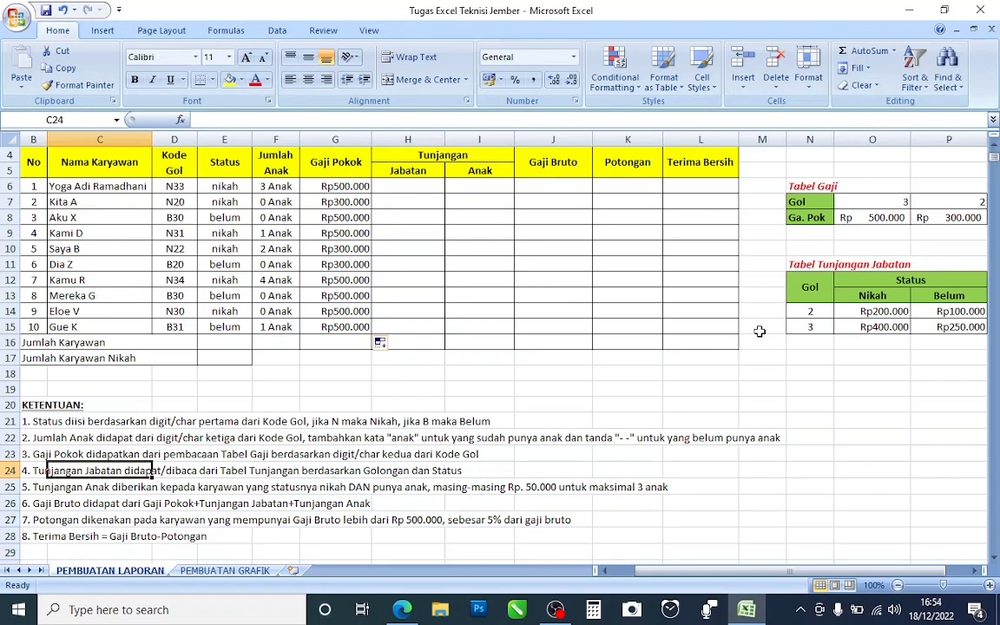
{"action": "left_click_drag", "start_coordinate": [756, 572], "coordinate": [779, 573]}
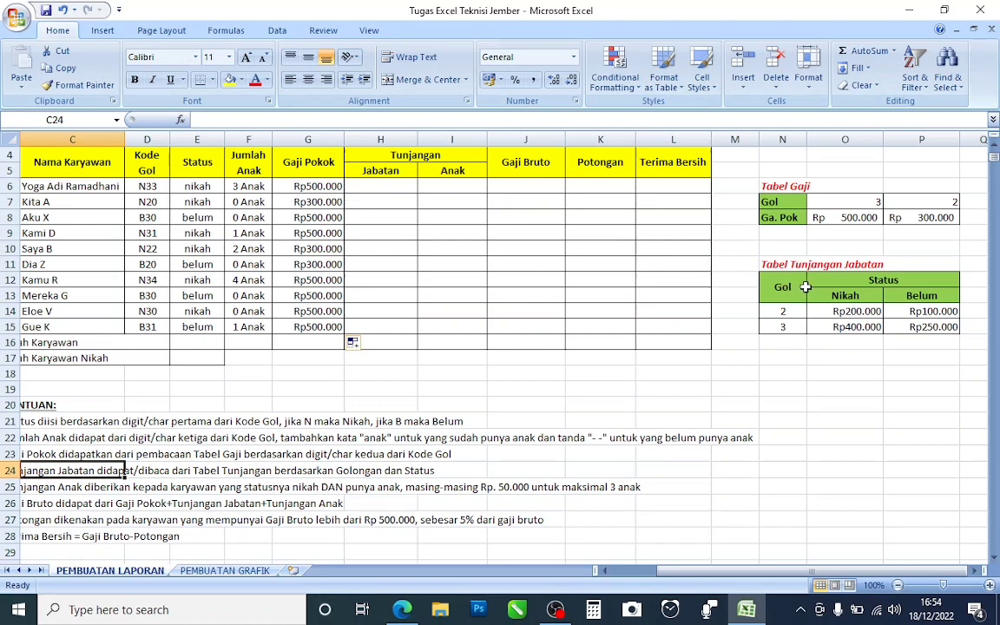
Start an IF formula in H6 under Tunjangan Jabatan with the logical test E6="nikah"
{"action": "left_click", "coordinate": [375, 185]}
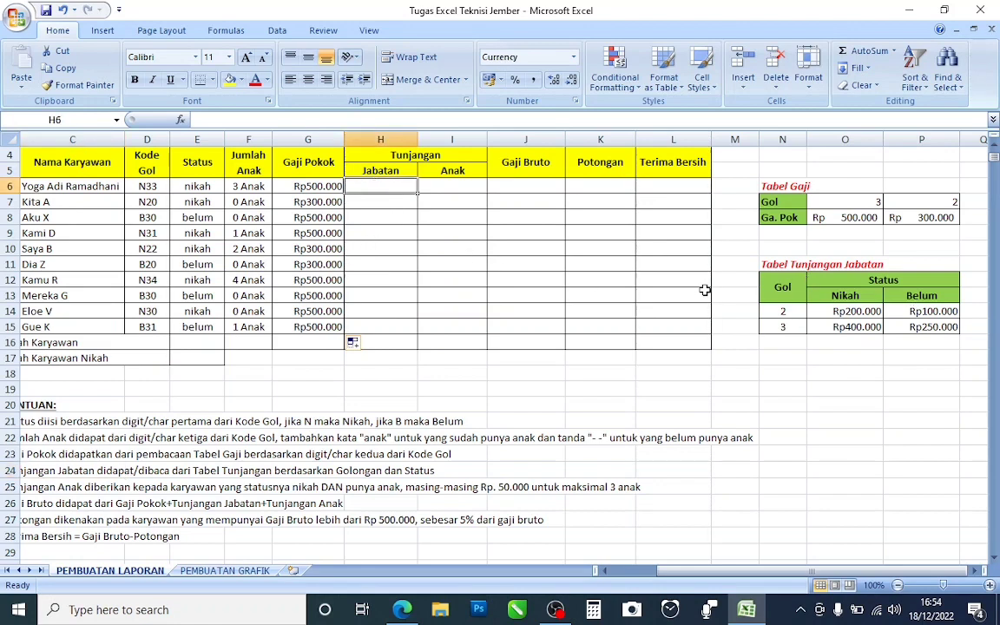
{"action": "type", "text": "="}
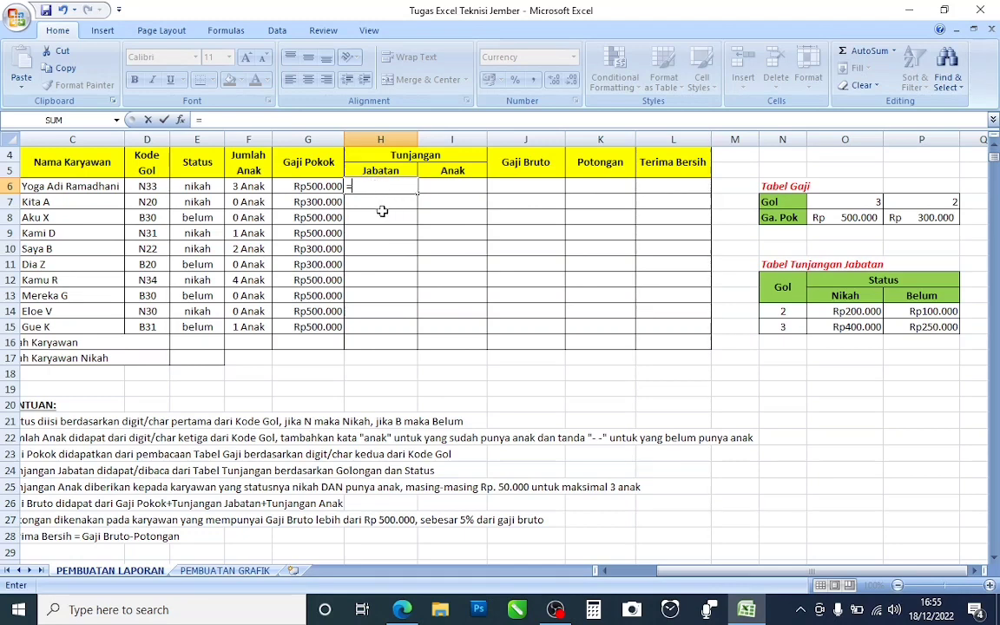
{"action": "type", "text": "if"}
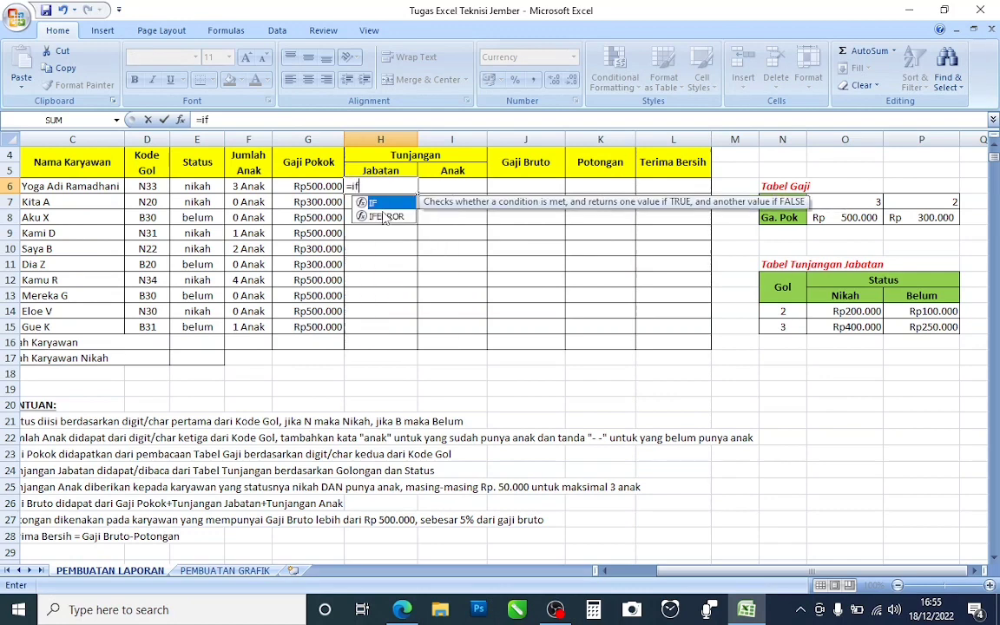
{"action": "key", "text": "Tab"}
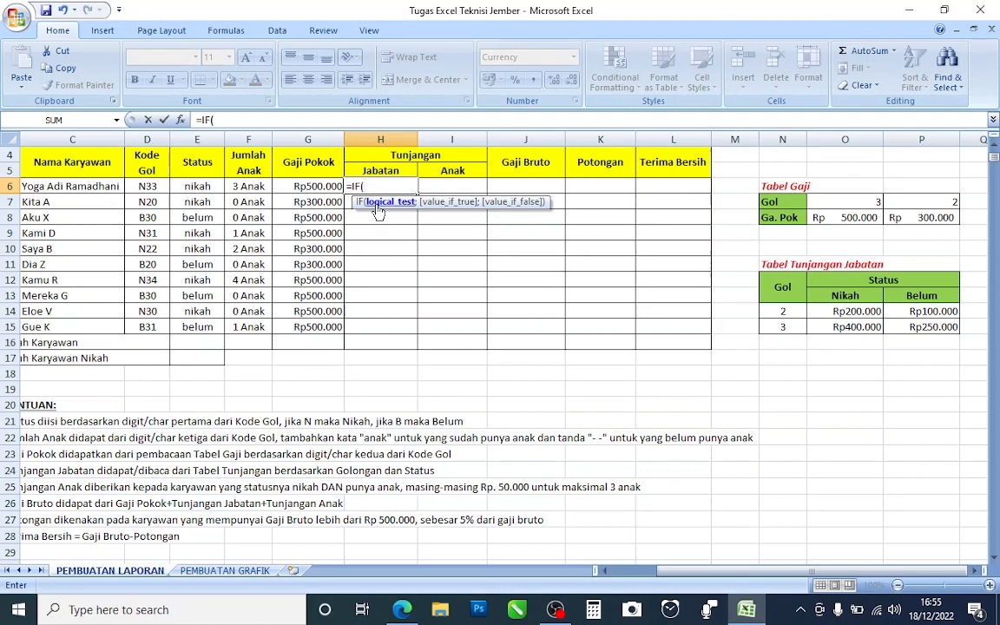
{"action": "left_click", "coordinate": [179, 188]}
{"action": "type", "text": "=\"nikah\";v"}
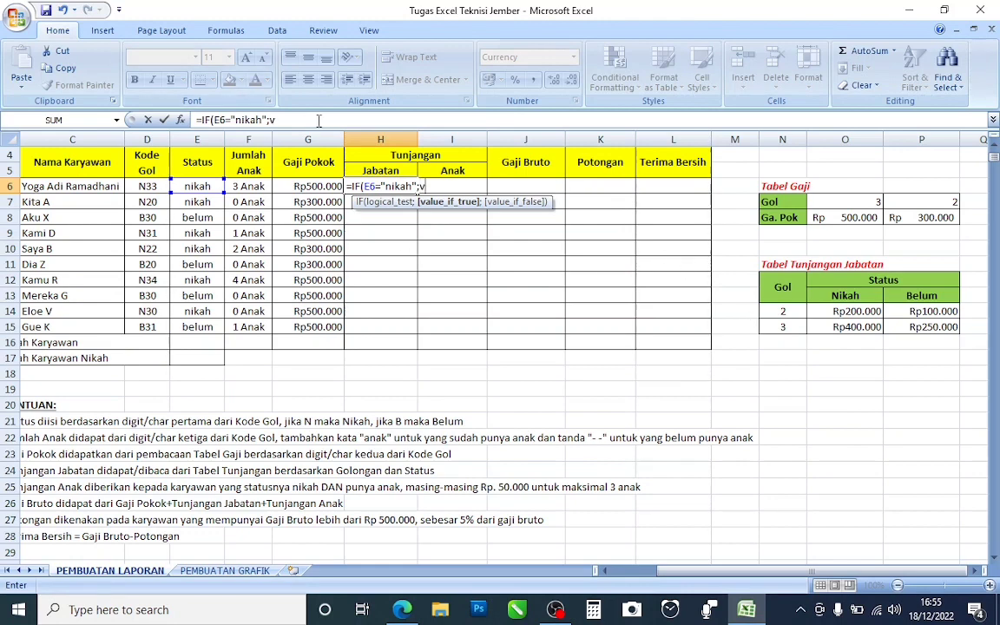
Add a VLOOKUP as the H6 formula's value_if_true, using VALUE(MID(D6;2;1)) as its lookup value
{"action": "type", "text": "lo"}
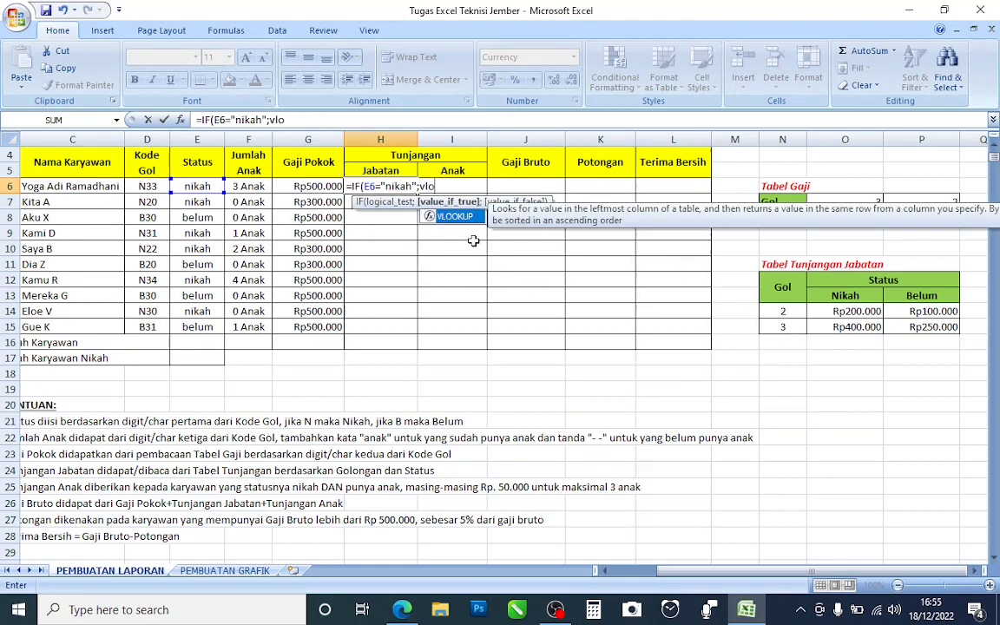
{"action": "double_click", "coordinate": [461, 213]}
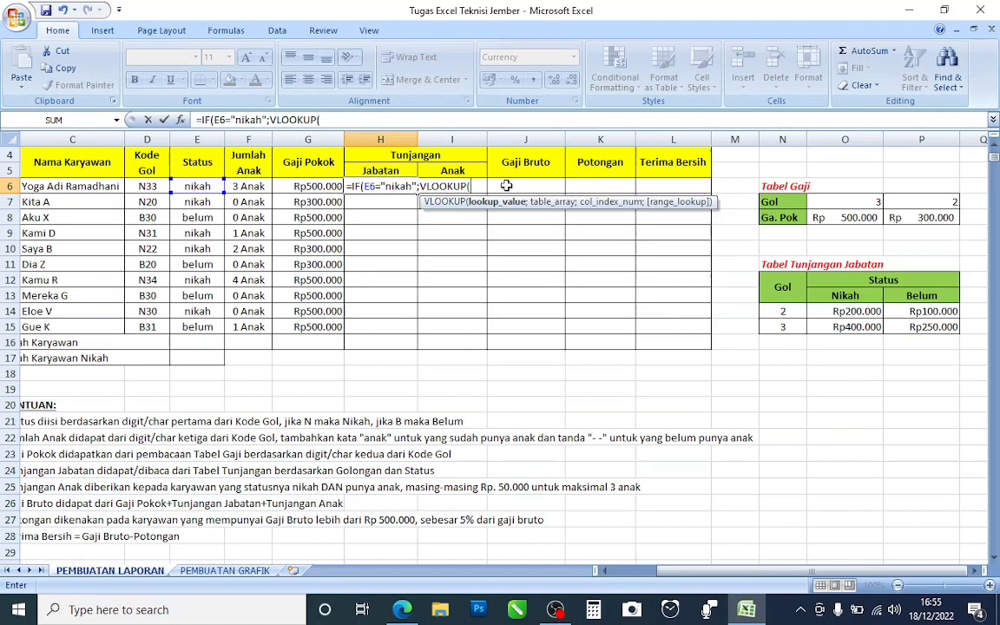
{"action": "type", "text": "val"}
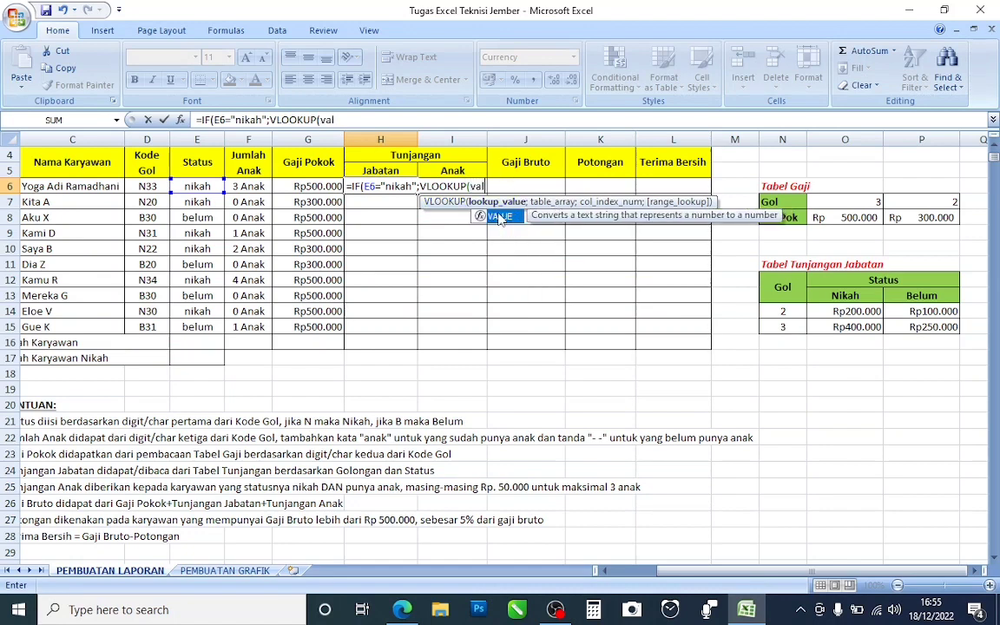
{"action": "double_click", "coordinate": [499, 217]}
{"action": "type", "text": "mid"}
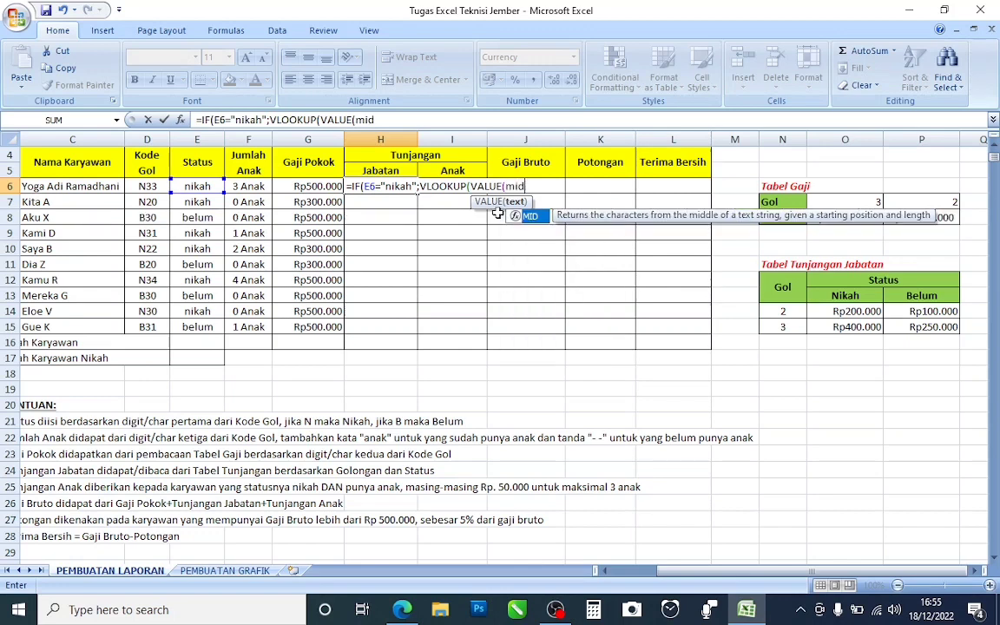
{"action": "double_click", "coordinate": [530, 217]}
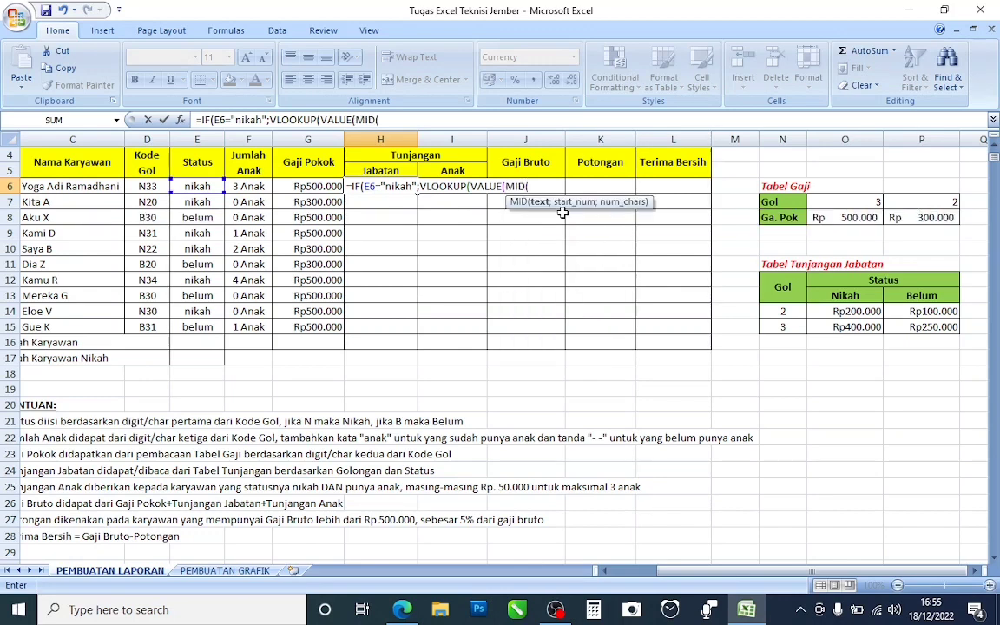
{"action": "left_click", "coordinate": [143, 182]}
{"action": "type", "text": ";"}
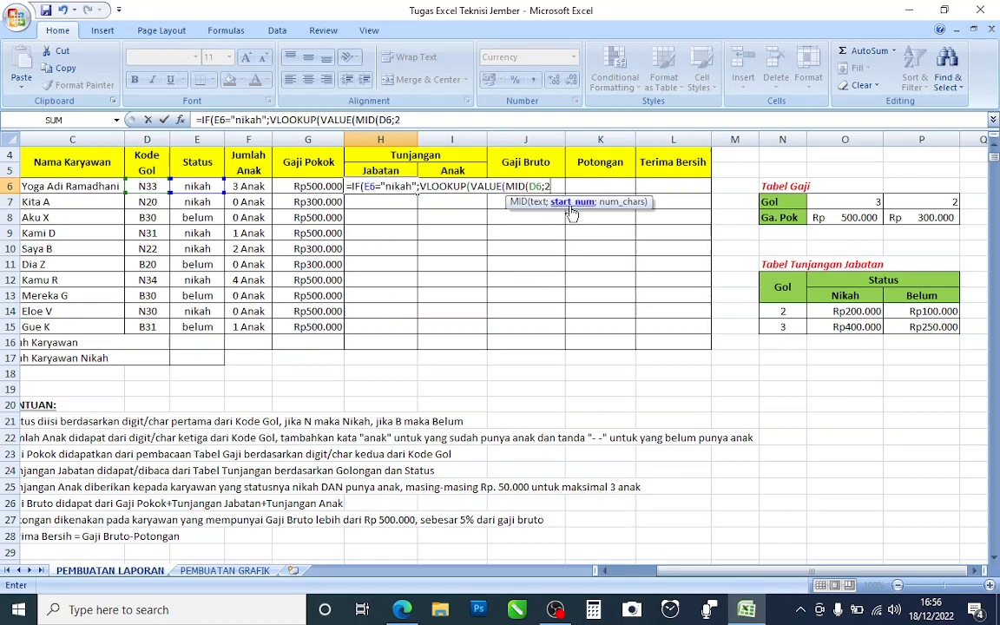
{"action": "type", "text": "2;1"}
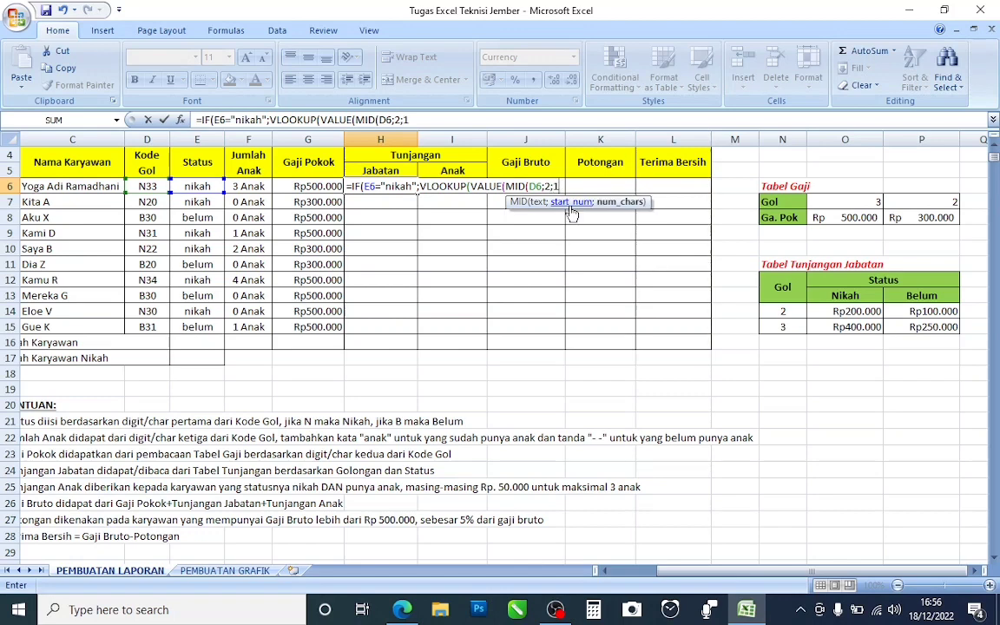
{"action": "type", "text": ")"}
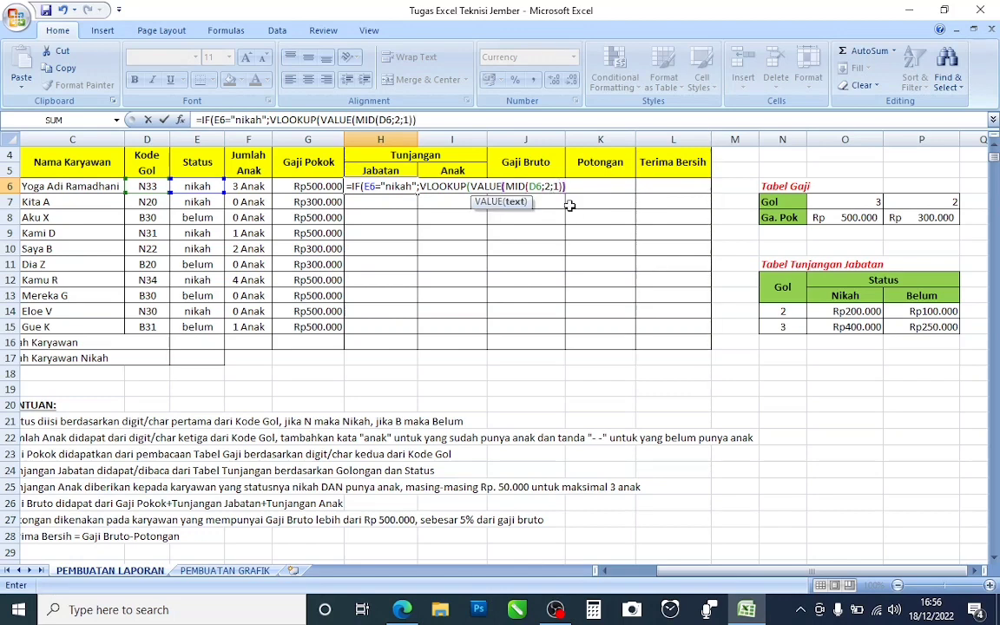
{"action": "type", "text": ");"}
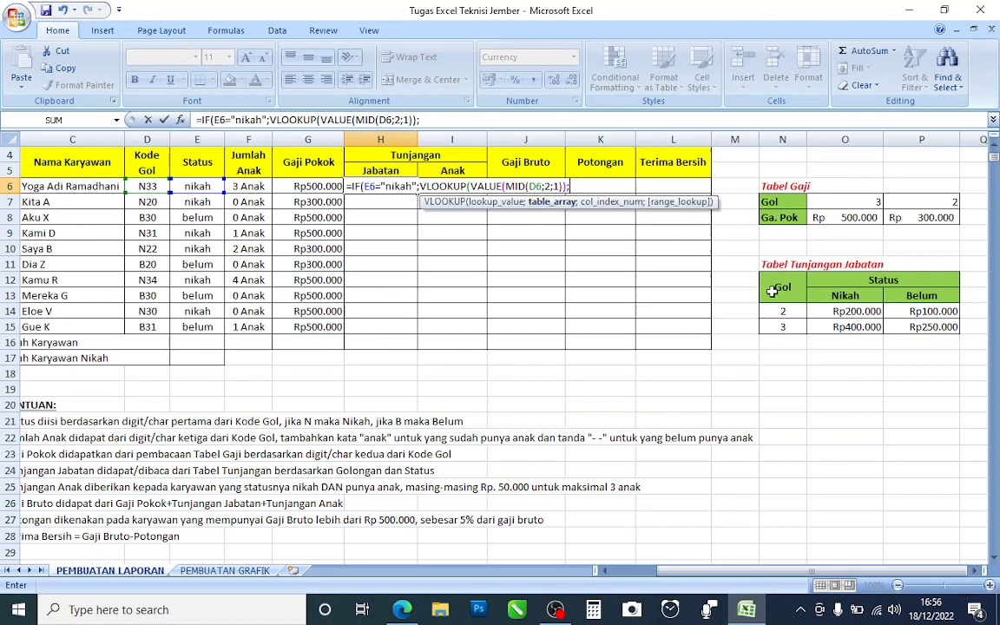
Complete the first H6 VLOOKUP with absolute table range $N$12:$P$15, column index 2 and range lookup 0
{"action": "left_click_drag", "start_coordinate": [763, 269], "coordinate": [916, 335]}
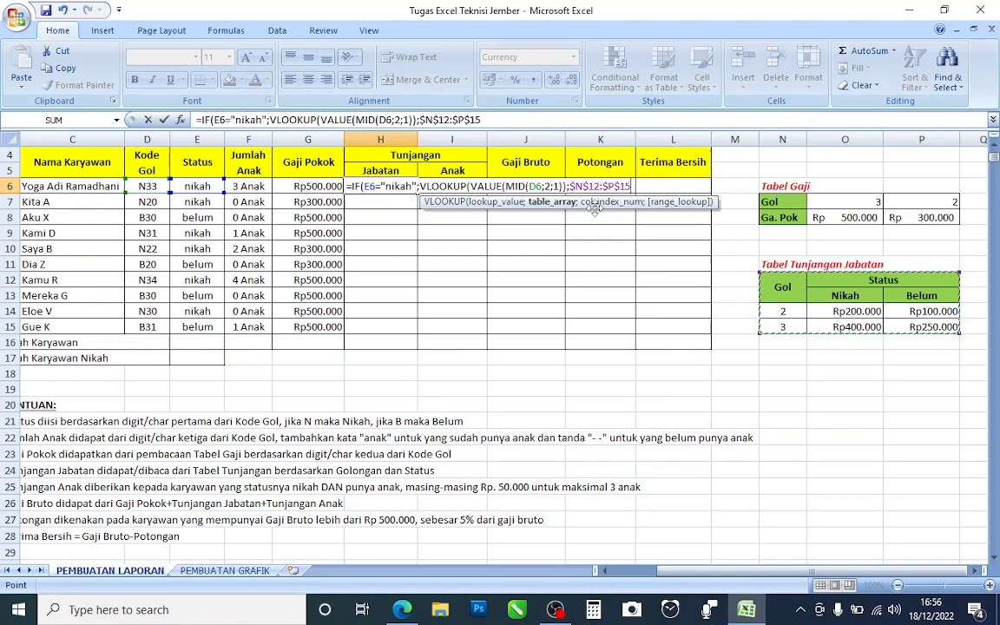
{"action": "key", "text": "F4"}
{"action": "type", "text": ";"}
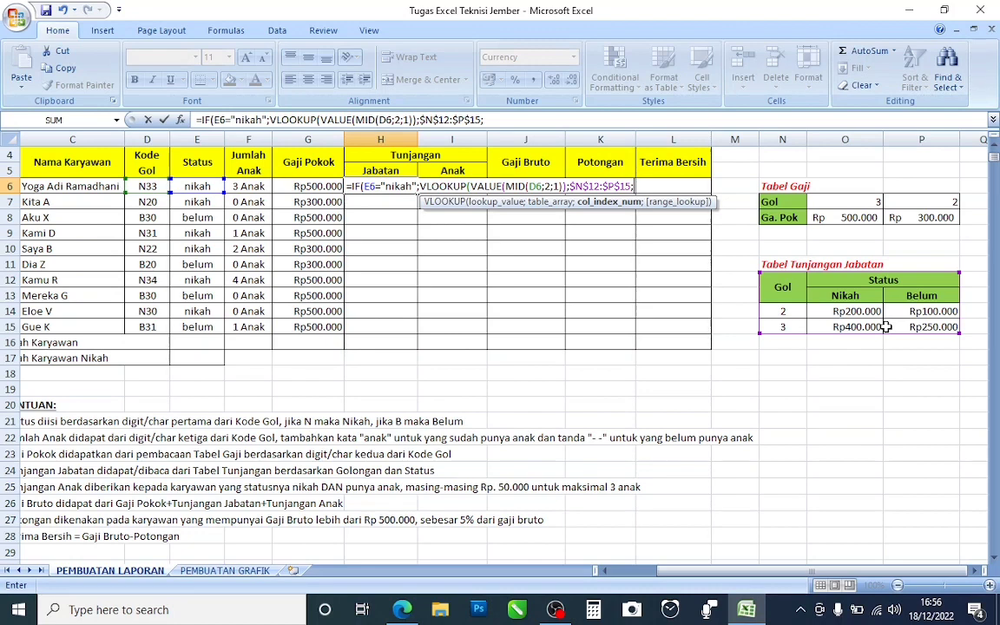
{"action": "type", "text": "2;"}
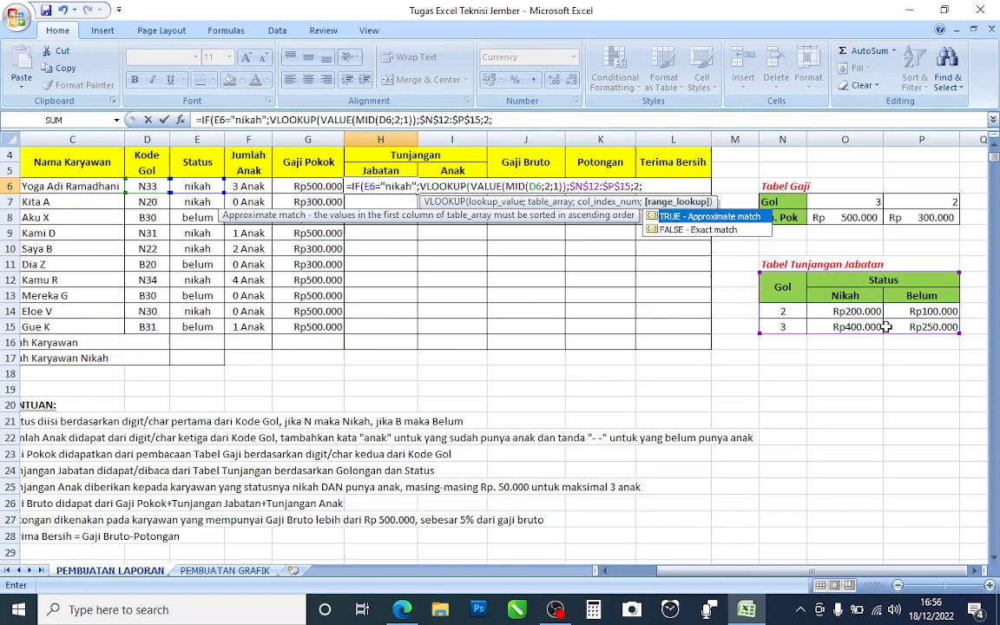
{"action": "type", "text": "0)"}
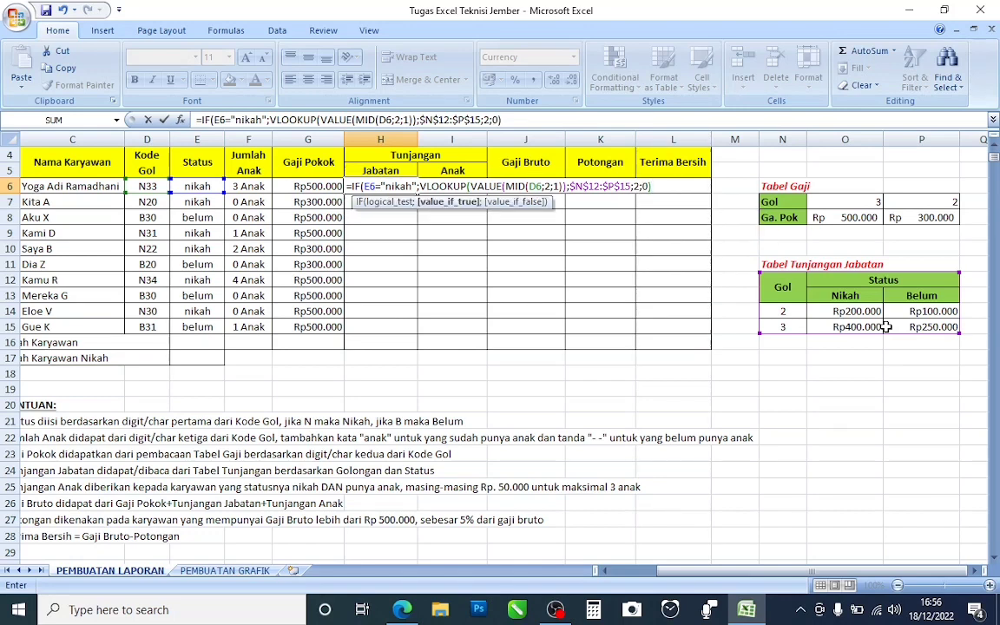
{"action": "type", "text": ";"}
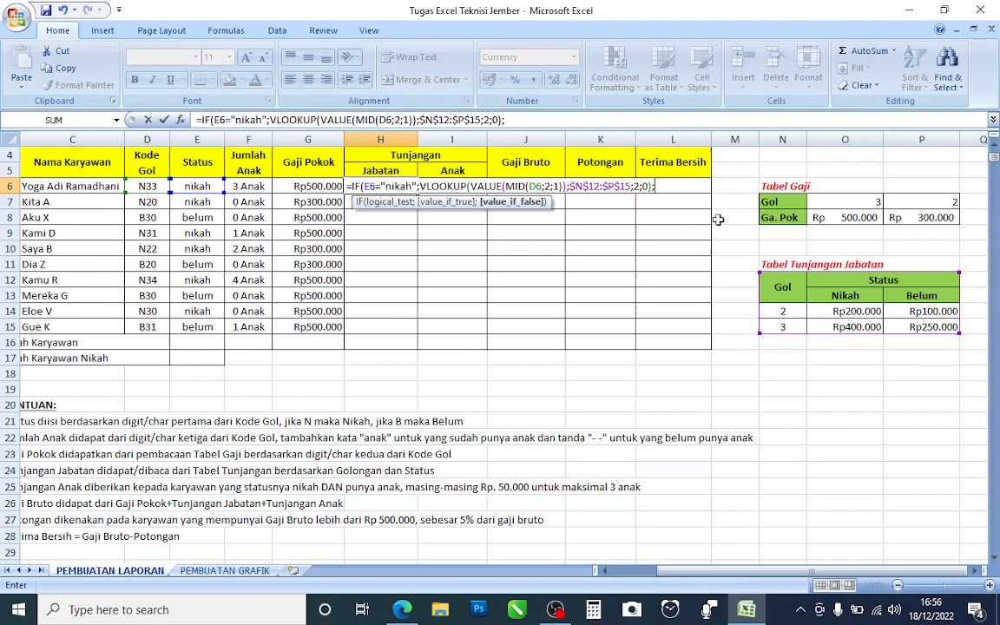
Add a second VLOOKUP as the H6 formula's value_if_false, with VALUE(MID(D6;2;1)) as its lookup value
{"action": "type", "text": "vlo"}
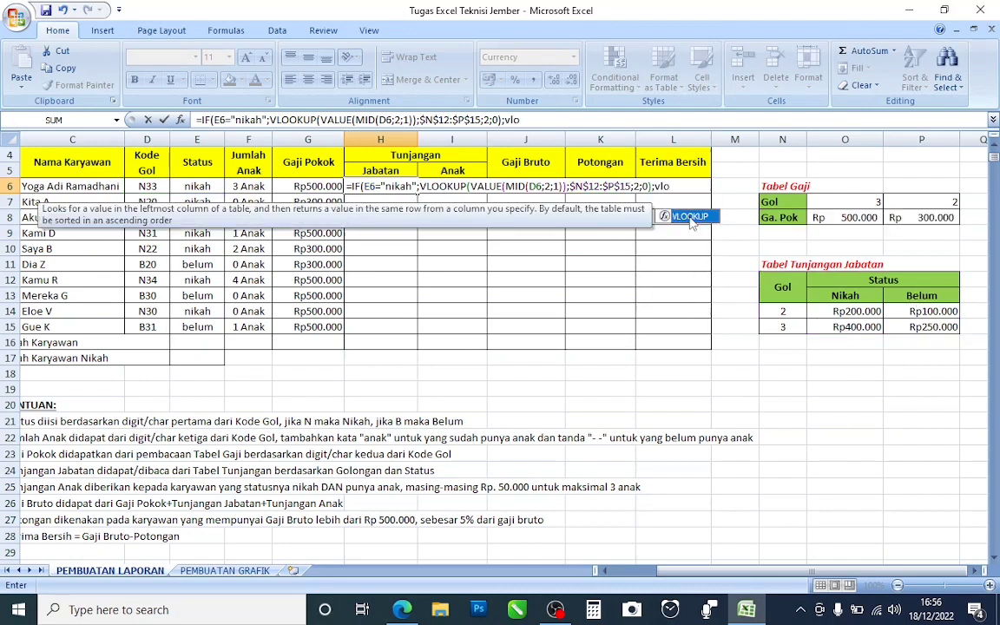
{"action": "double_click", "coordinate": [689, 216]}
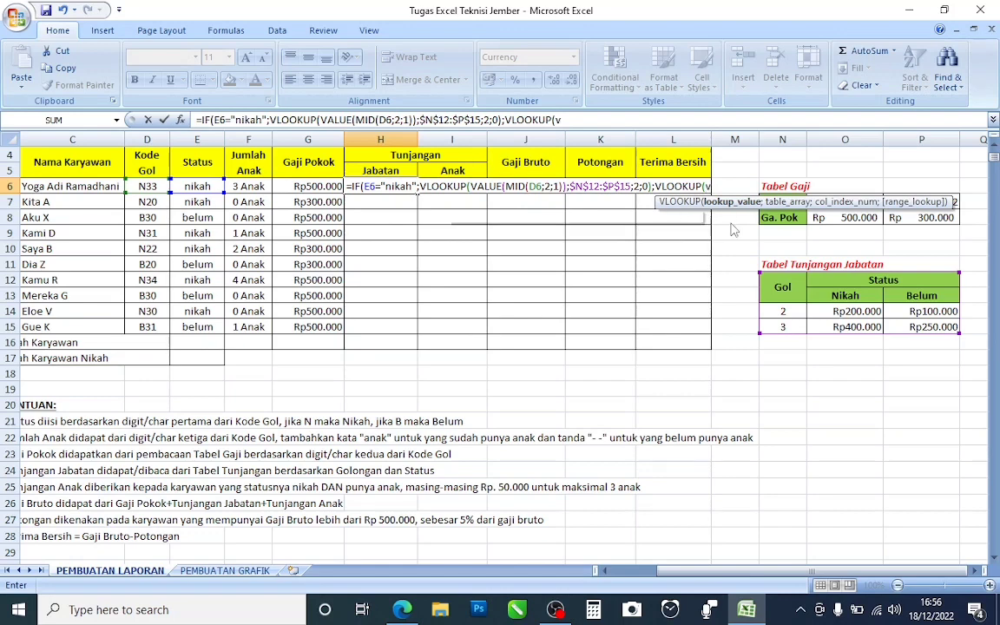
{"action": "type", "text": "val"}
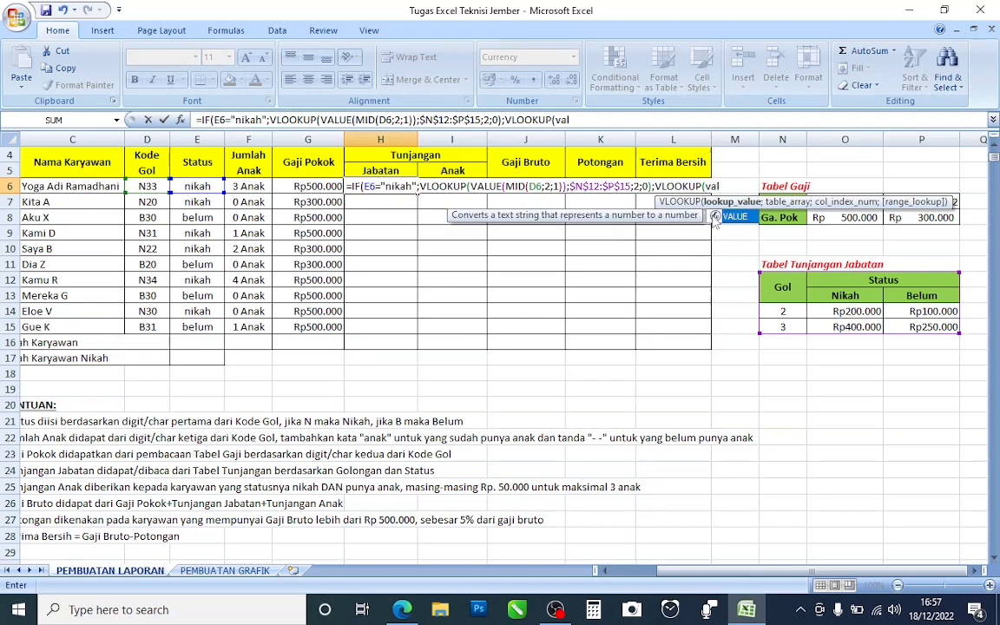
{"action": "double_click", "coordinate": [728, 217]}
{"action": "type", "text": "mid"}
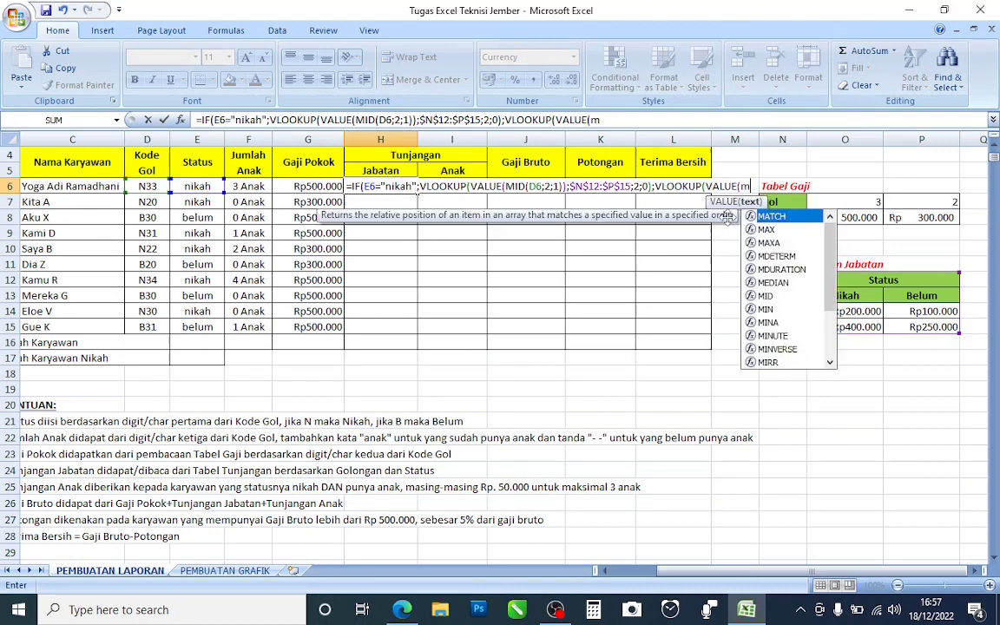
{"action": "double_click", "coordinate": [763, 217]}
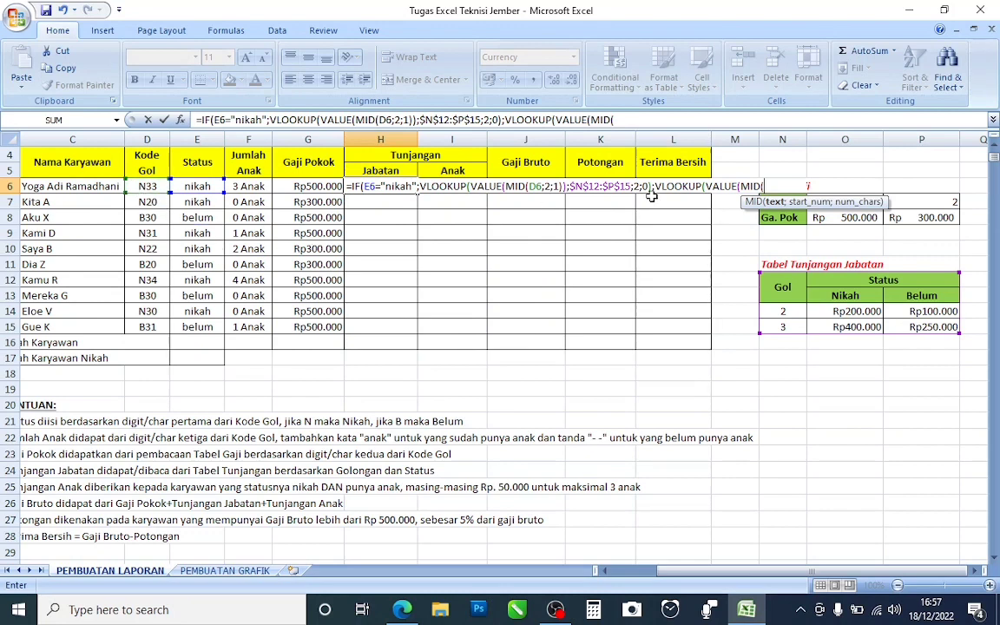
{"action": "left_click", "coordinate": [139, 187]}
{"action": "type", "text": ";"}
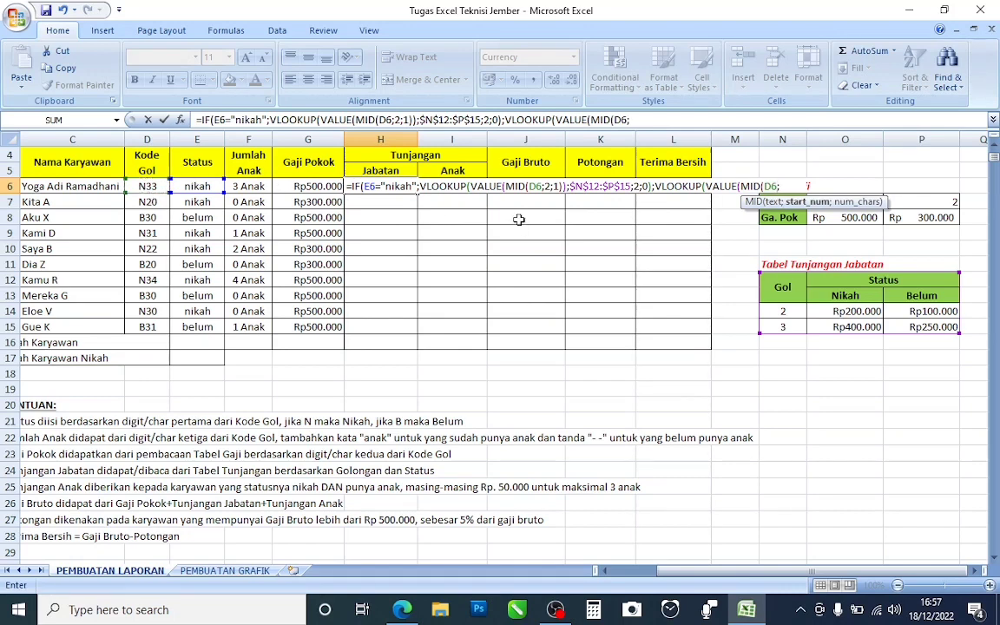
{"action": "type", "text": "2;1"}
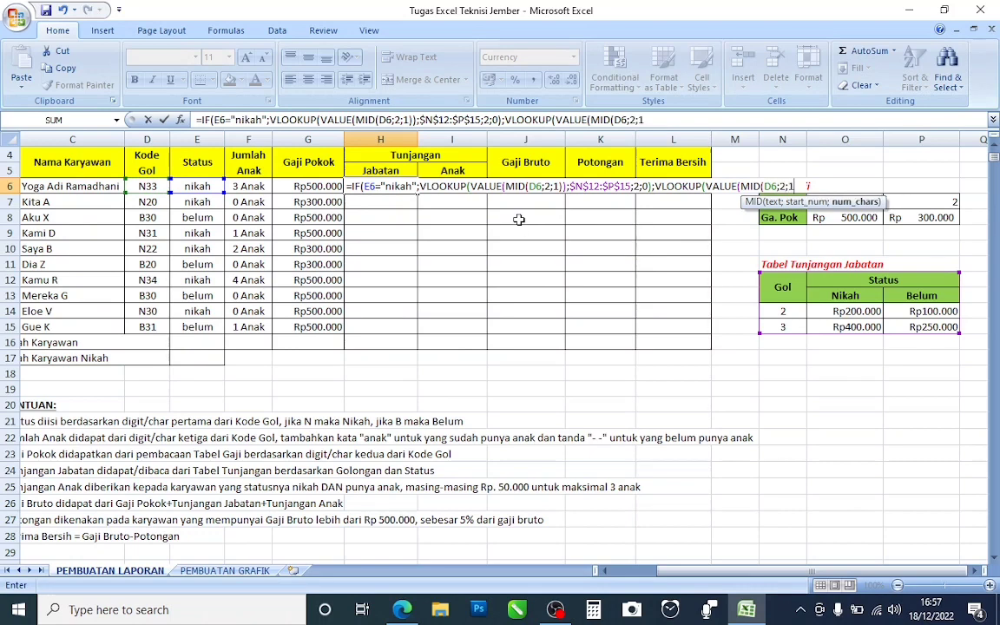
{"action": "type", "text": "))"}
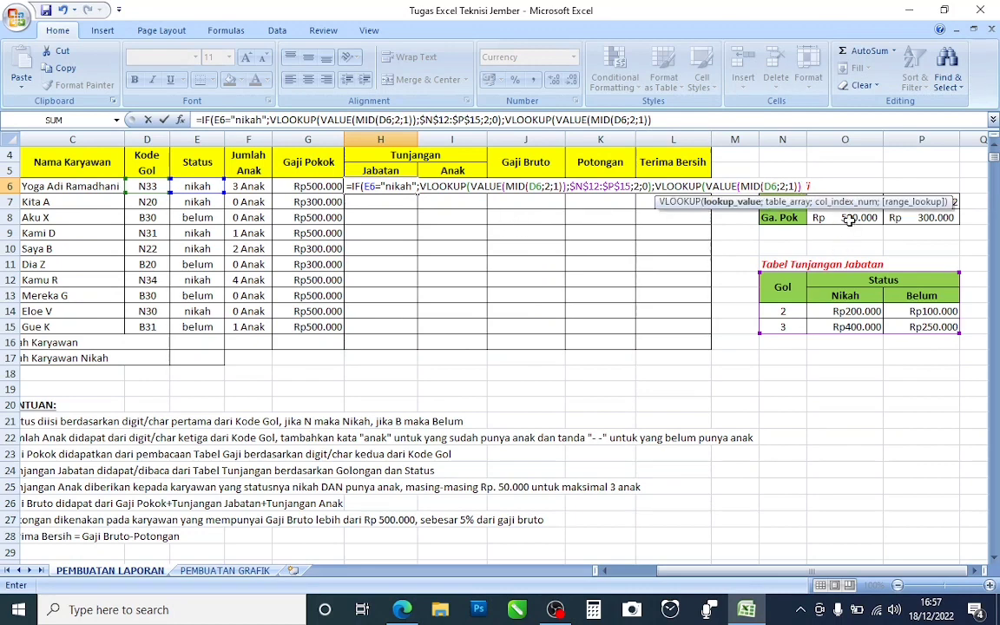
{"action": "left_click", "coordinate": [683, 115]}
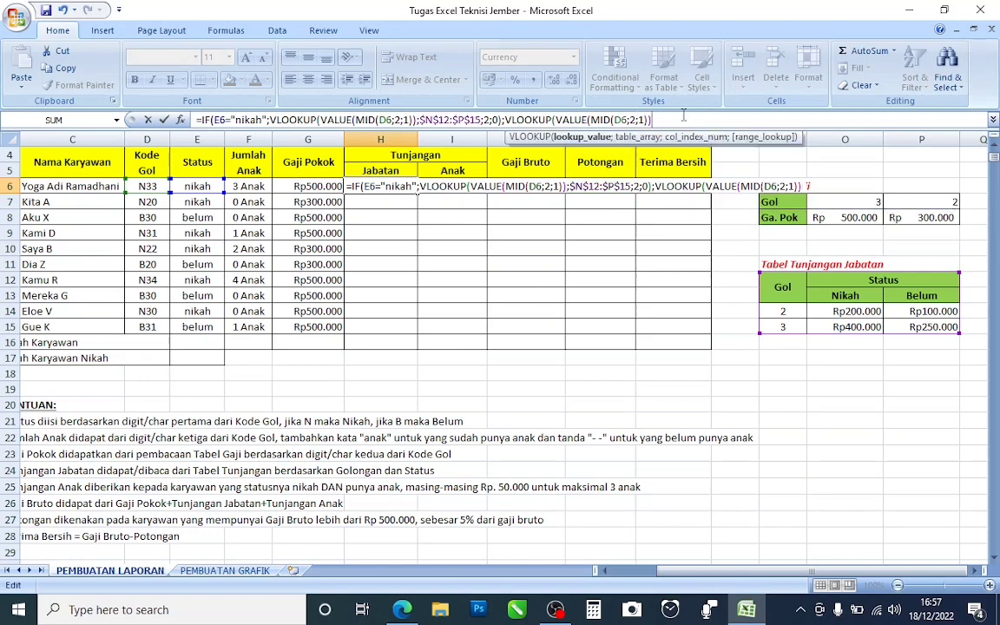
{"action": "type", "text": ";"}
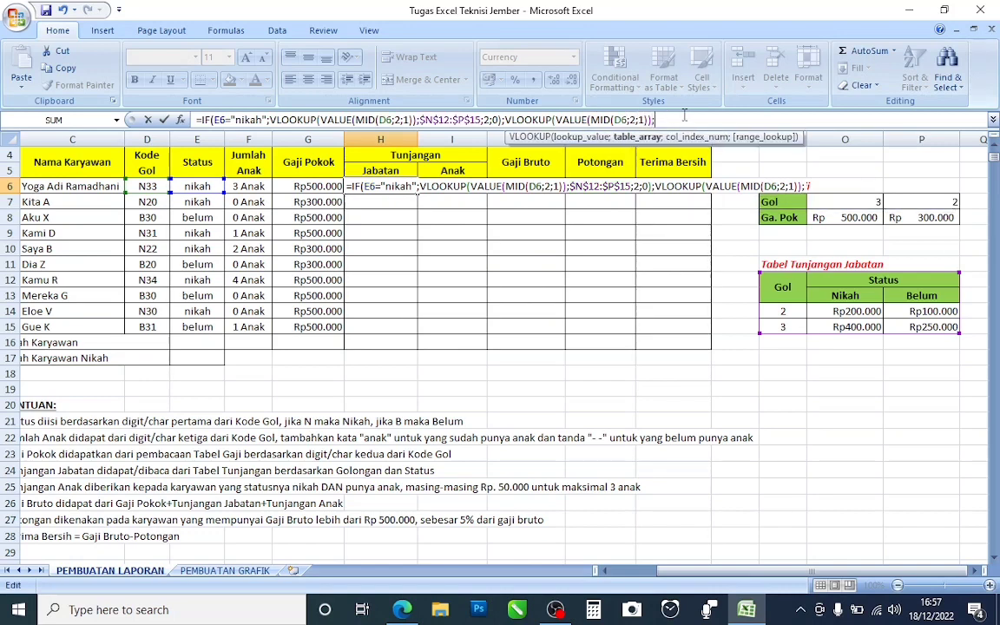
Complete the second H6 VLOOKUP with table range $N$12:$P$15, column index 3 and range lookup 0, and enter the formula
{"action": "left_click", "coordinate": [768, 280]}
{"action": "left_click_drag", "start_coordinate": [768, 281], "coordinate": [914, 327]}
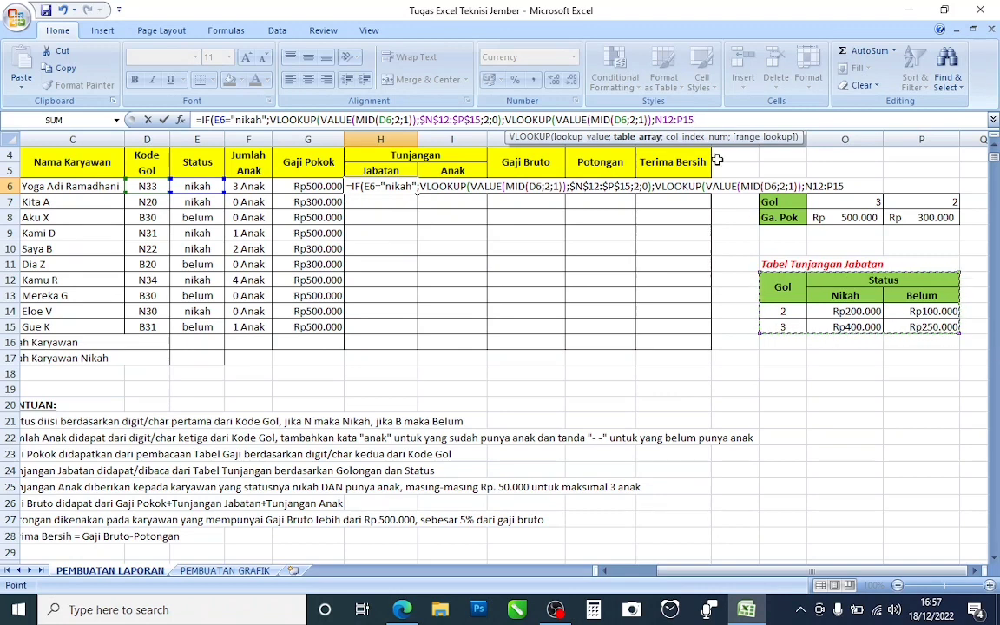
{"action": "key", "text": "F4"}
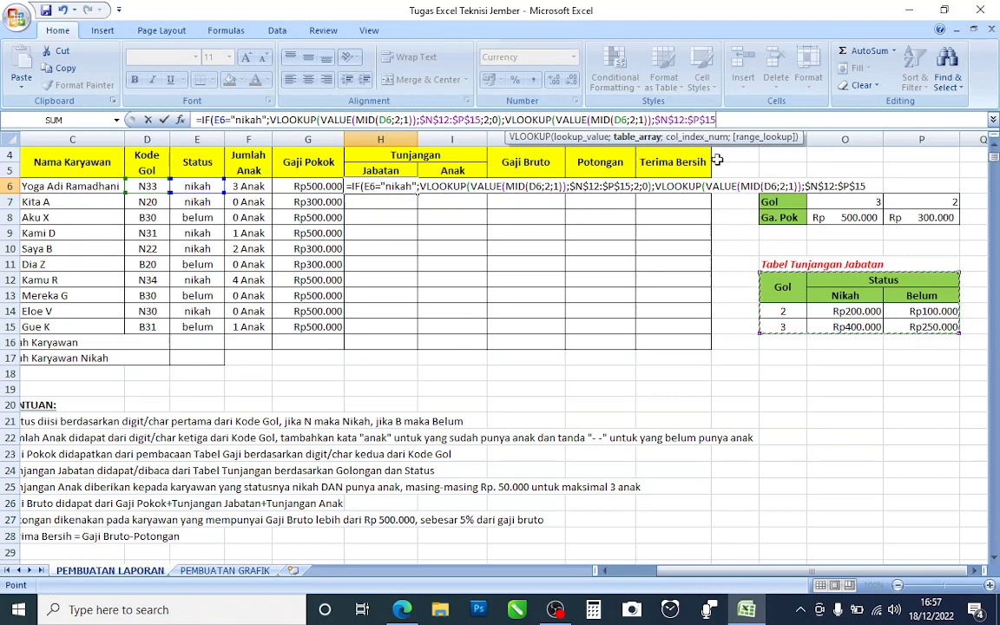
{"action": "type", "text": ";"}
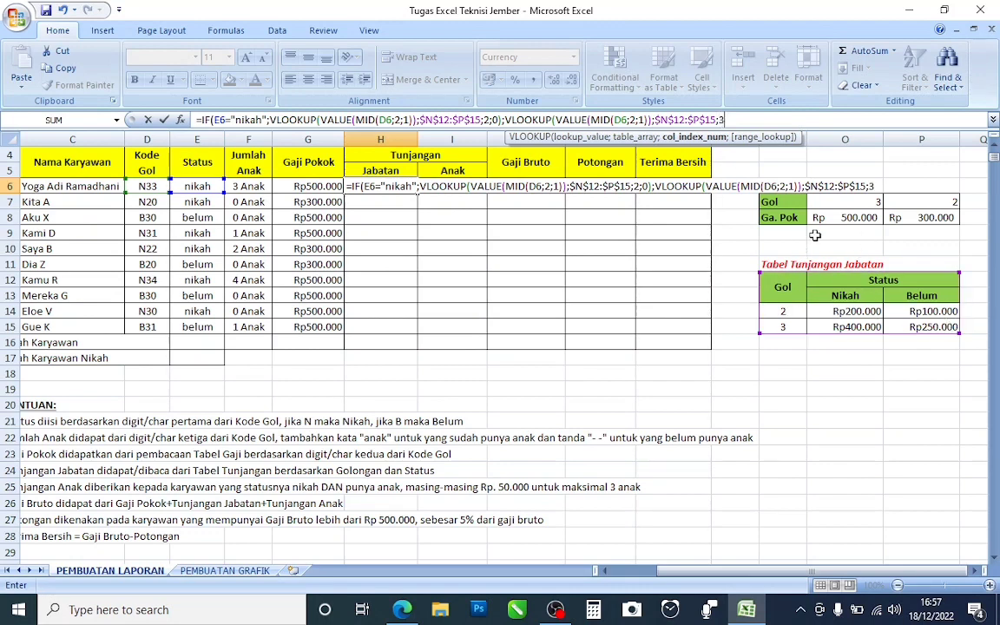
{"action": "type", "text": "3;"}
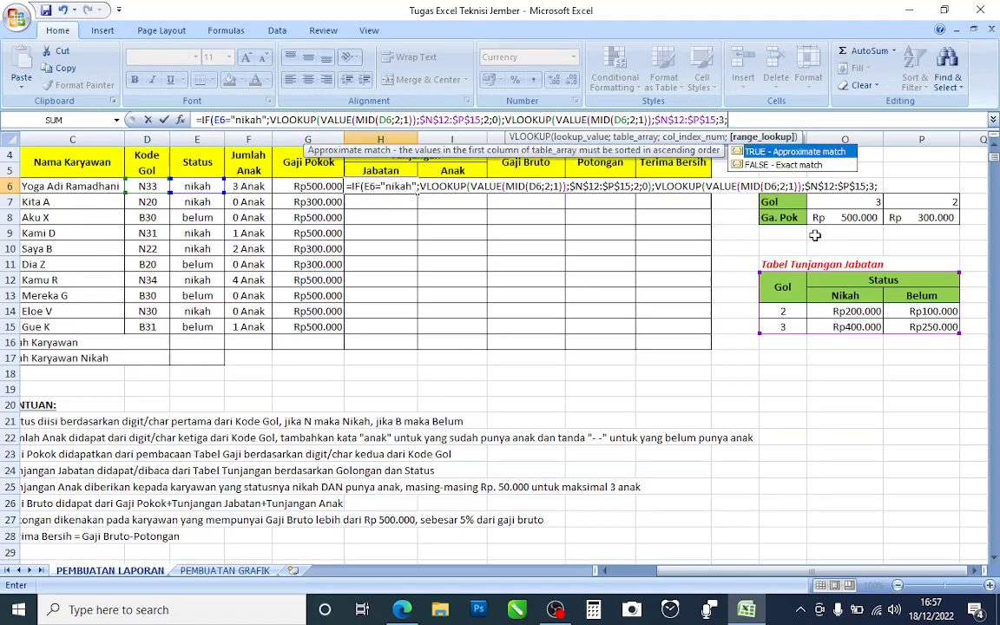
{"action": "type", "text": "0))"}
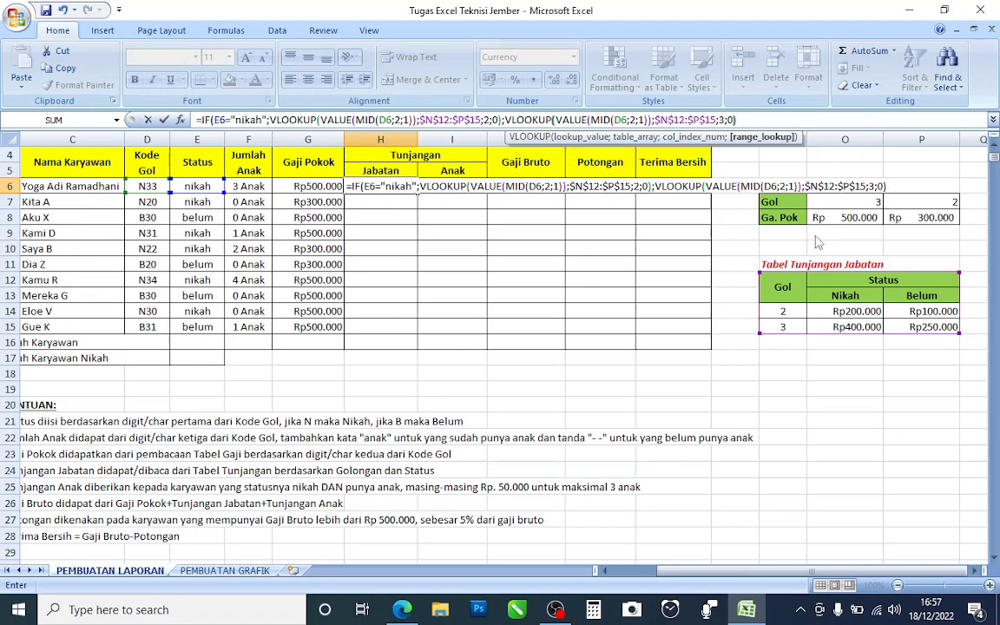
{"action": "key", "text": "Return"}
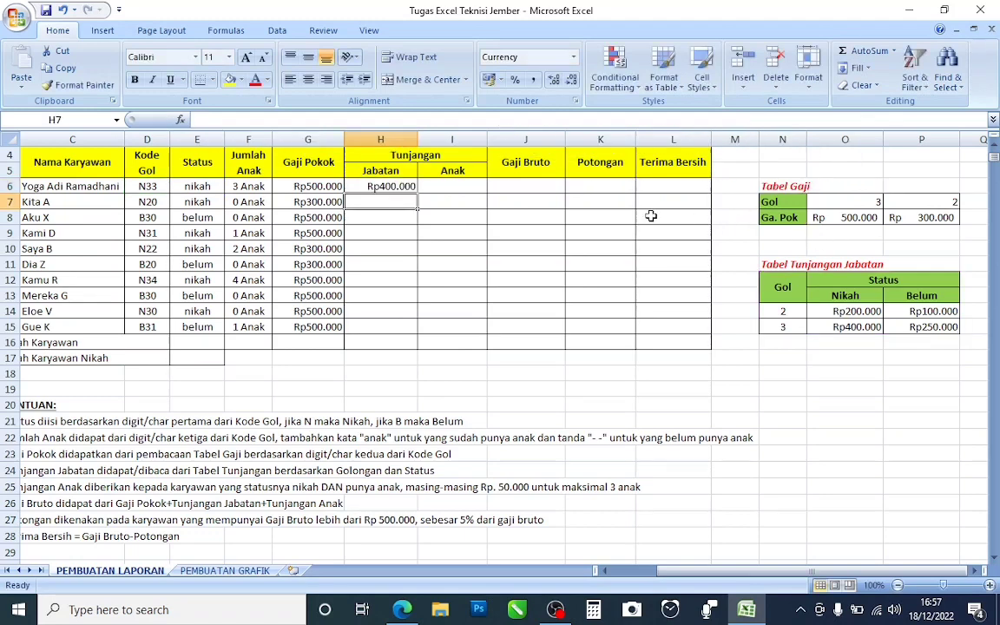
Fill the H6 formula down through H15 and compare the Jabatan amounts with Tabel Tunjangan Jabatan
{"action": "left_click", "coordinate": [380, 184]}
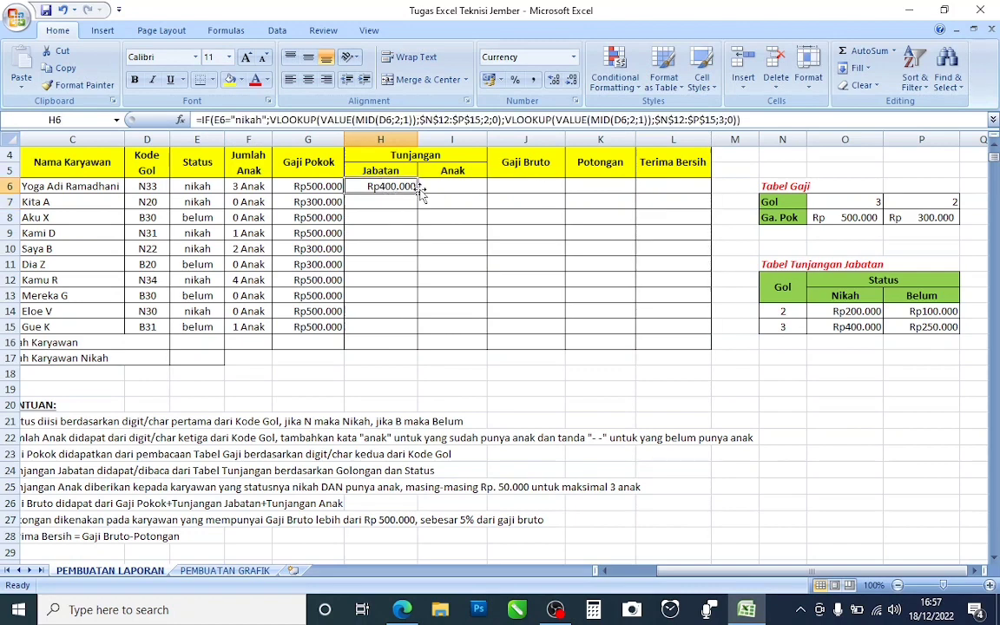
{"action": "left_click_drag", "start_coordinate": [419, 193], "coordinate": [368, 326]}
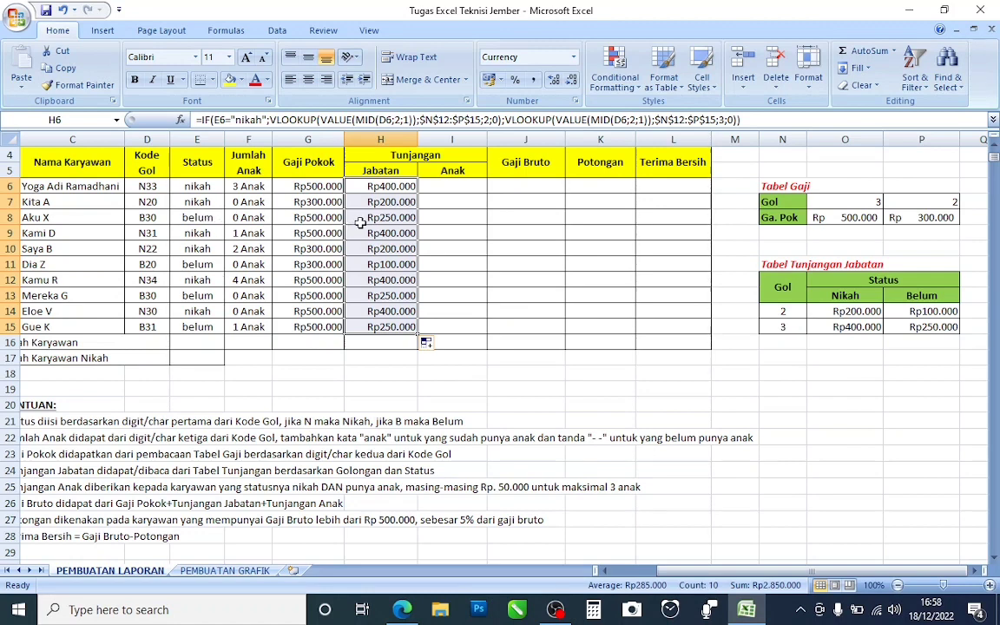
{"action": "left_click", "coordinate": [921, 327]}
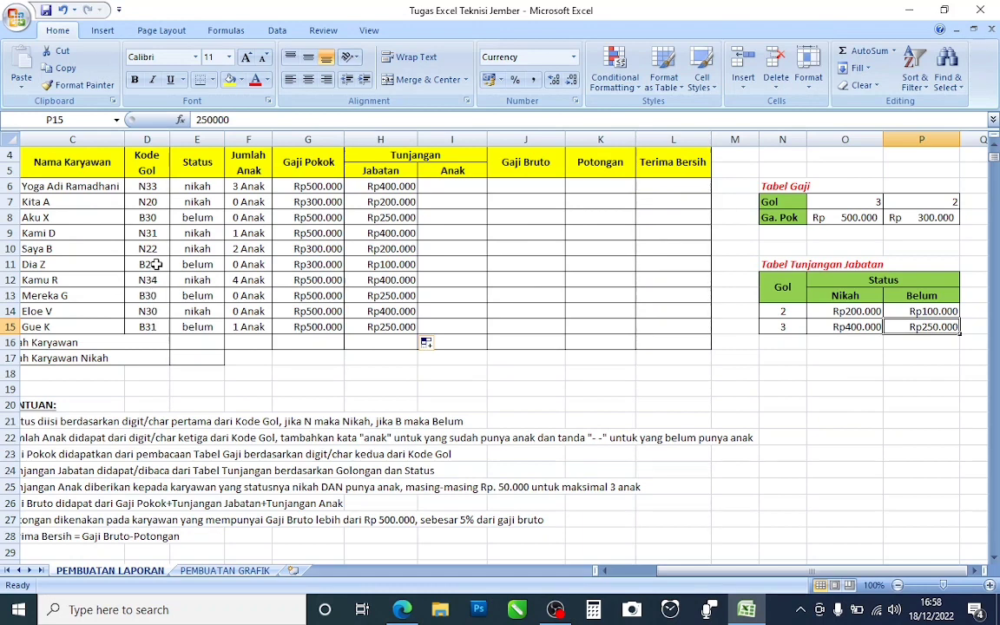
{"action": "left_click_drag", "start_coordinate": [149, 263], "coordinate": [398, 264]}
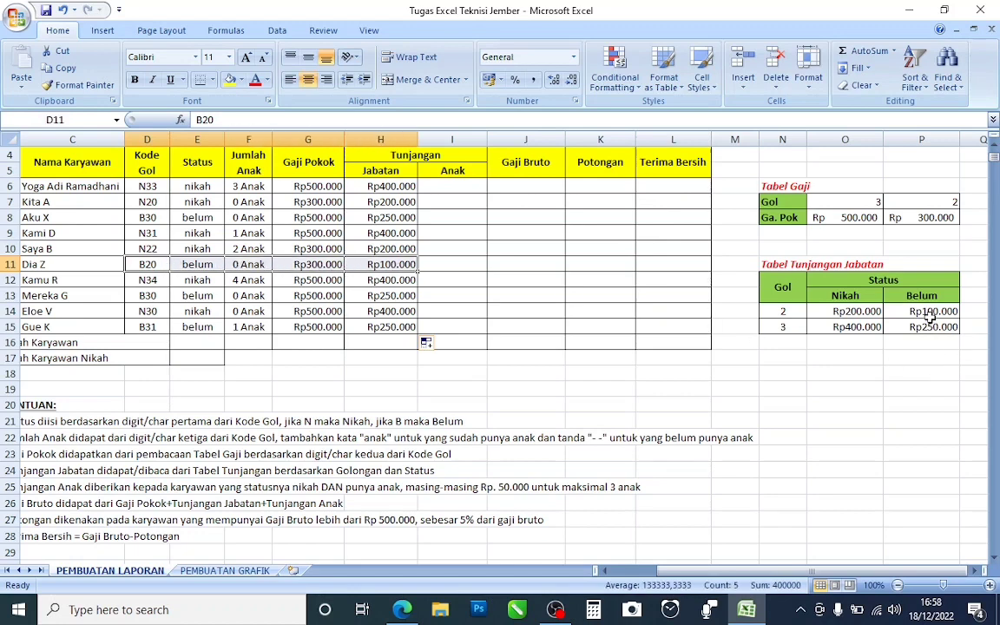
{"action": "left_click", "coordinate": [925, 312]}
Review the Tunjangan Anak rule in KETENTUAN and start an IF formula in I6 that tests F6>3
{"action": "left_click", "coordinate": [444, 189]}
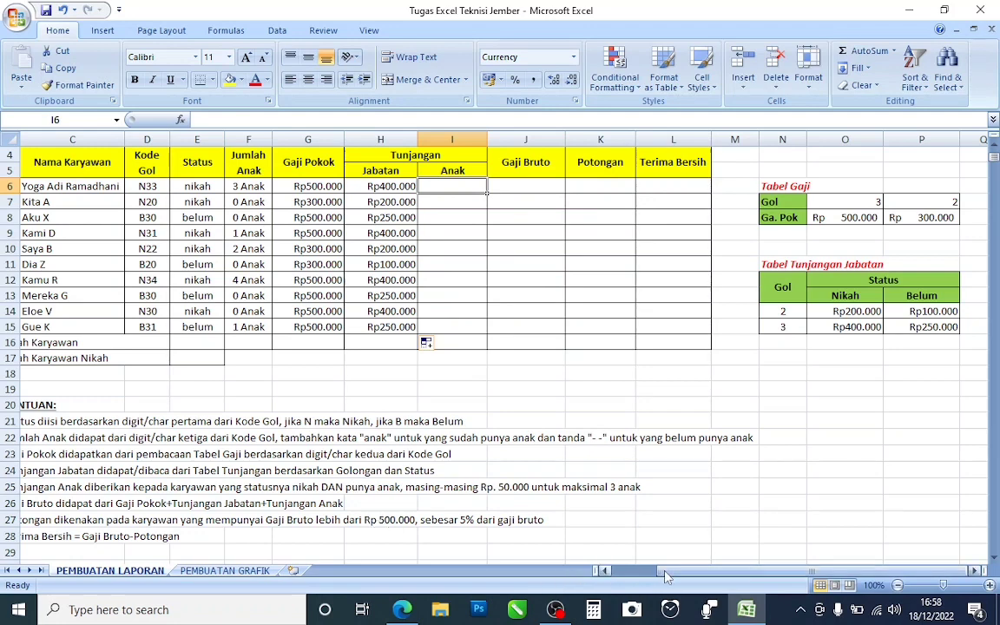
{"action": "left_click_drag", "start_coordinate": [665, 571], "coordinate": [642, 573]}
{"action": "scroll", "coordinate": [343, 434], "scroll_direction": "down", "scroll_amount": 1}
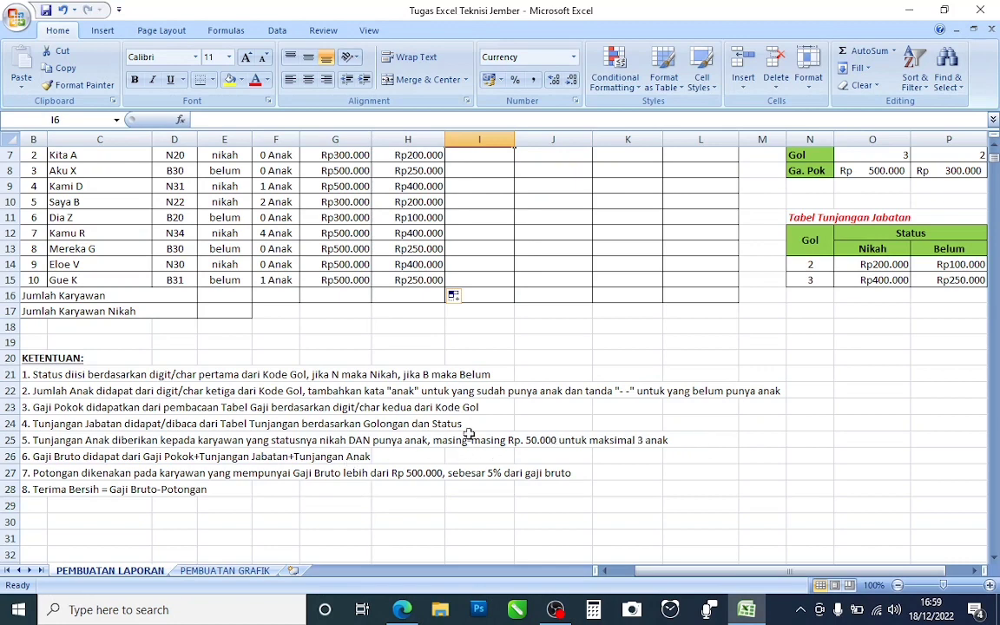
{"action": "scroll", "coordinate": [365, 377], "scroll_direction": "up", "scroll_amount": 1}
{"action": "scroll", "coordinate": [365, 376], "scroll_direction": "down", "scroll_amount": 1}
{"action": "scroll", "coordinate": [368, 375], "scroll_direction": "up", "scroll_amount": 2}
{"action": "scroll", "coordinate": [375, 322], "scroll_direction": "down", "scroll_amount": 1}
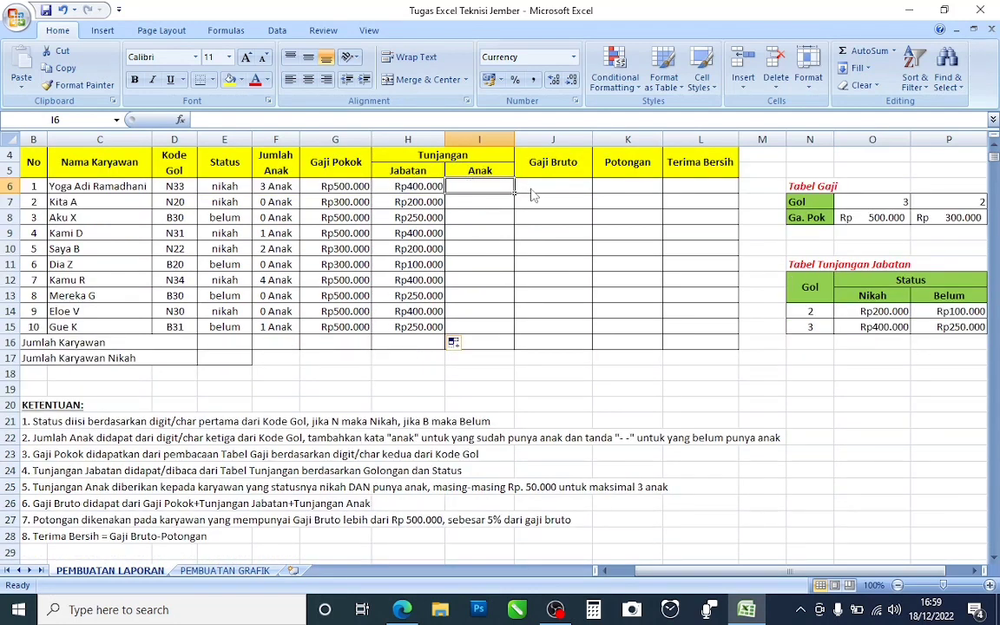
{"action": "type", "text": "=if"}
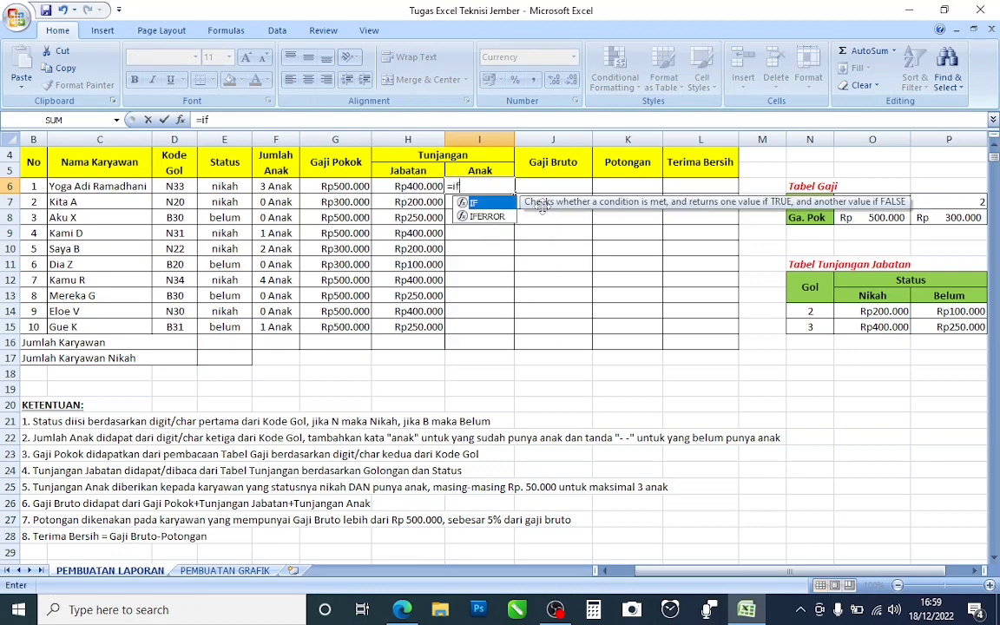
{"action": "double_click", "coordinate": [475, 204]}
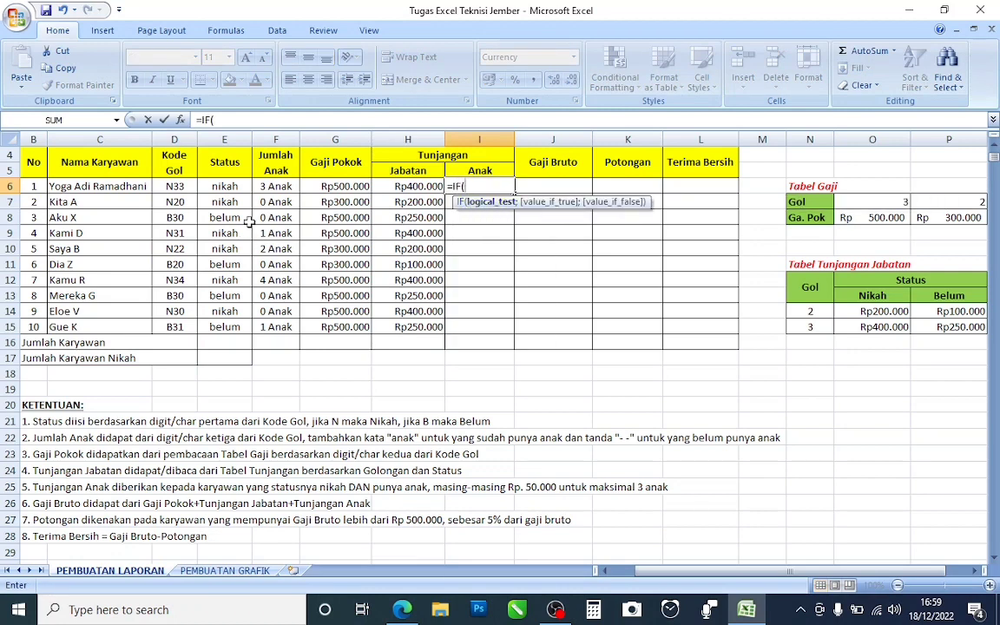
{"action": "left_click", "coordinate": [280, 187]}
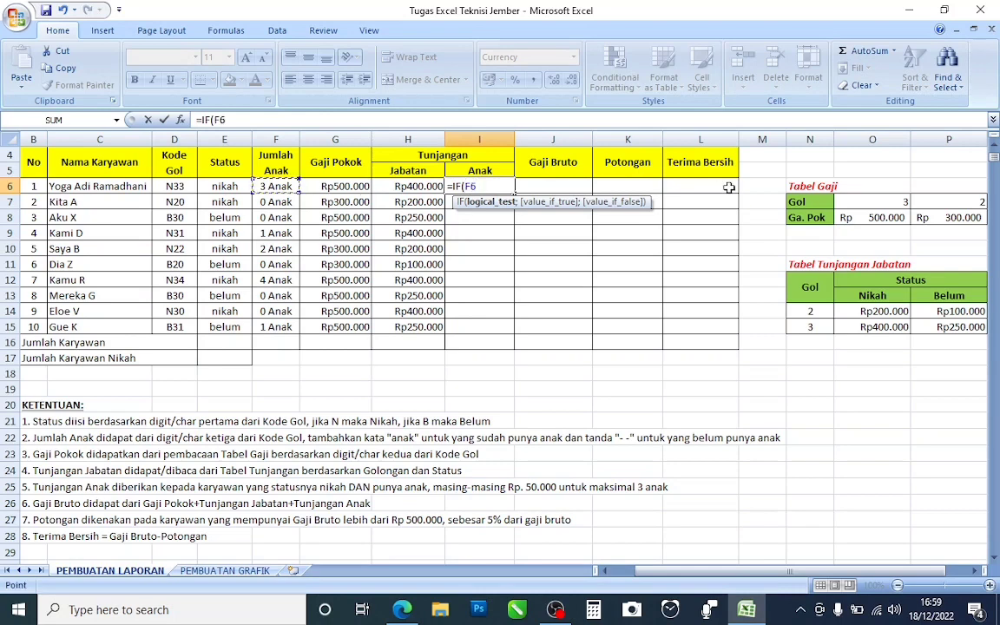
{"action": "type", "text": ">3;"}
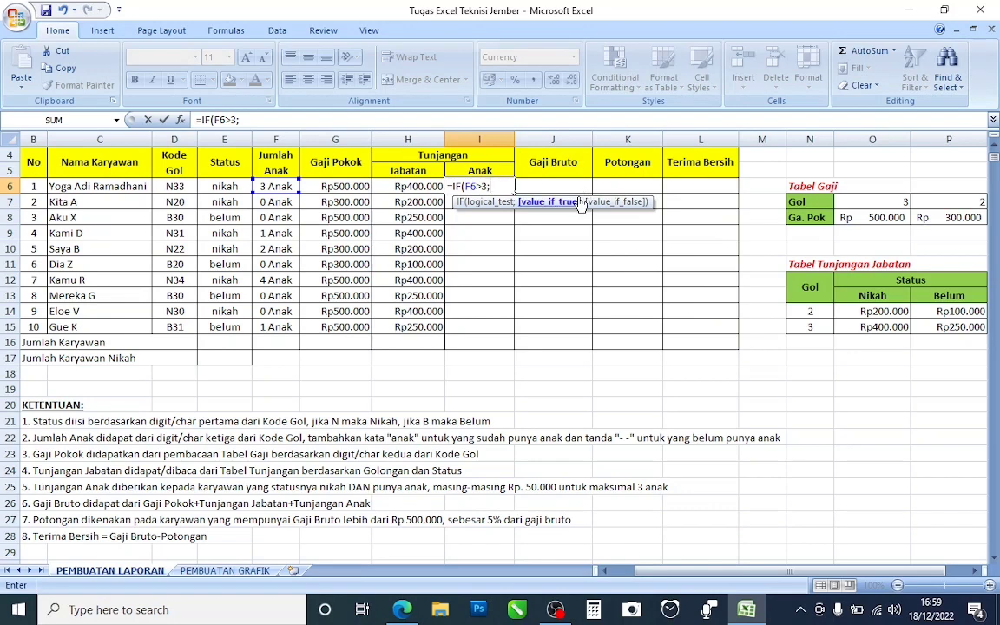
Complete the I6 IF formula with 50000*3 as value_if_true and 50000*F6 as value_if_false, and fill it down through I15
{"action": "type", "text": "50000*3"}
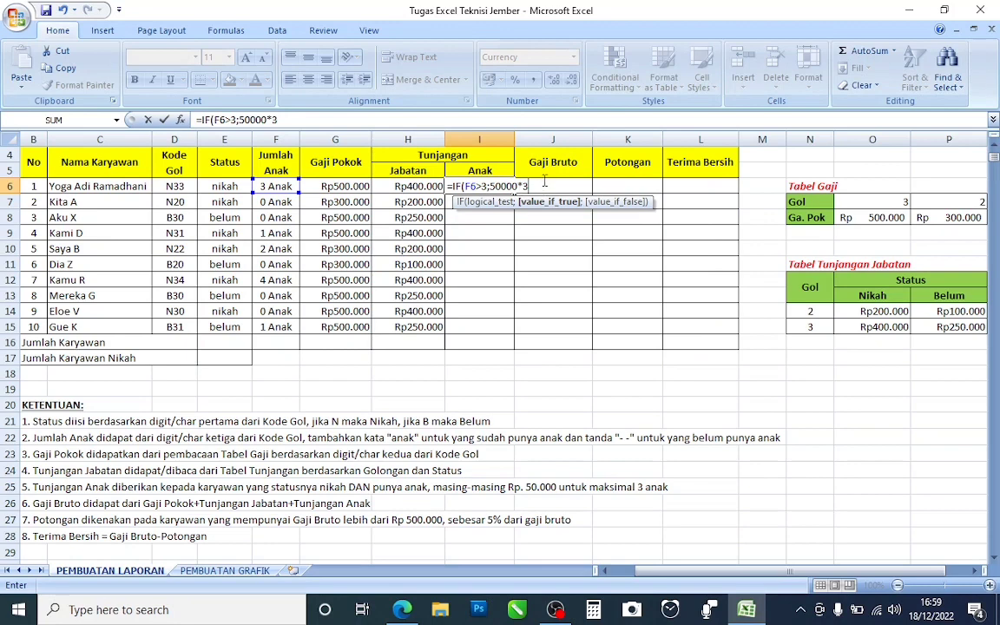
{"action": "type", "text": ";"}
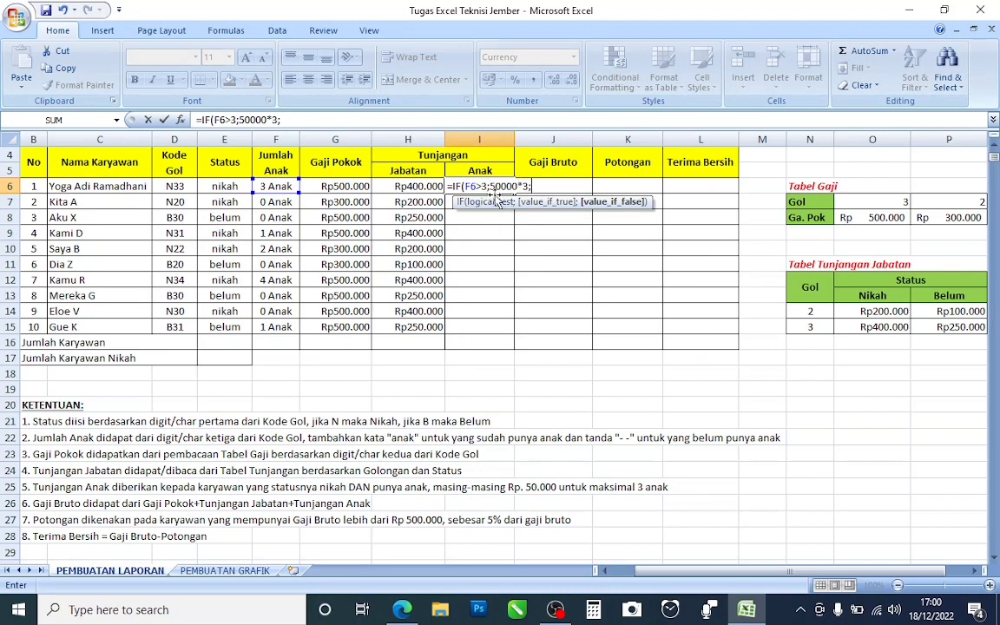
{"action": "type", "text": "50000"}
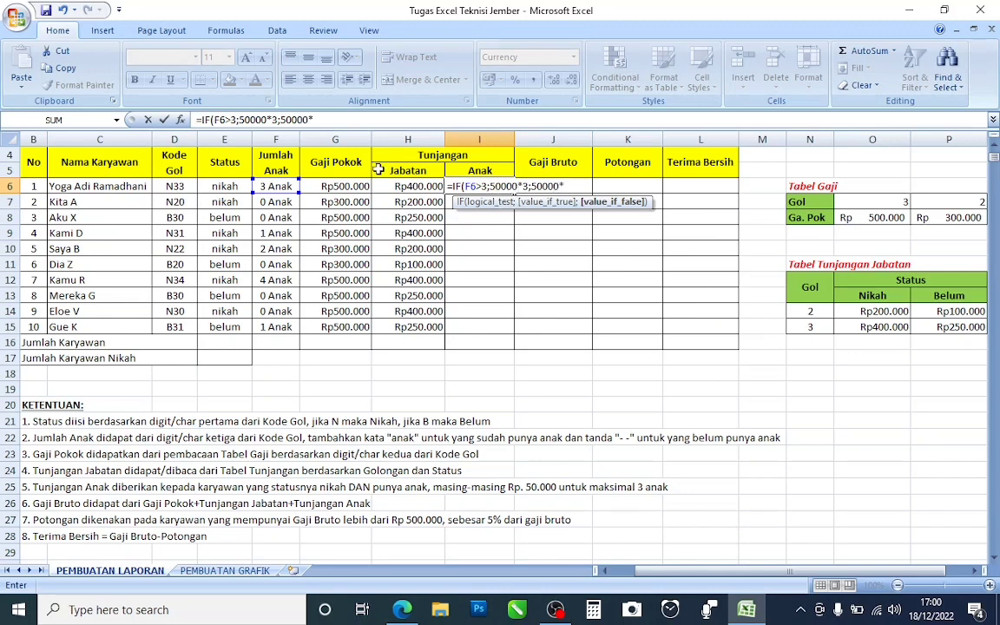
{"action": "type", "text": "*"}
{"action": "left_click", "coordinate": [264, 189]}
{"action": "key", "text": "Return"}
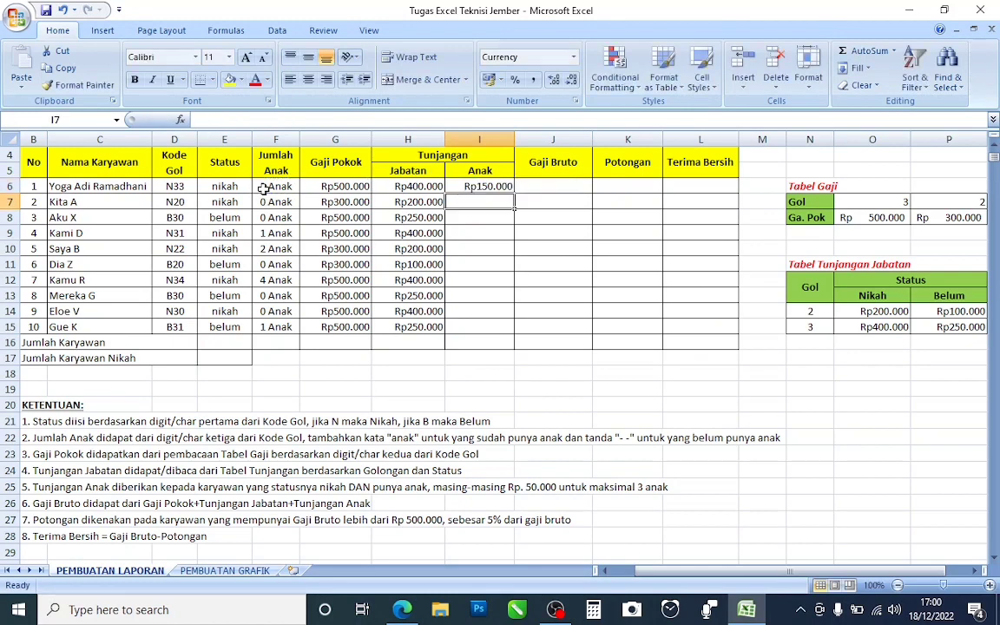
{"action": "left_click", "coordinate": [504, 187]}
{"action": "left_click_drag", "start_coordinate": [514, 194], "coordinate": [515, 334]}
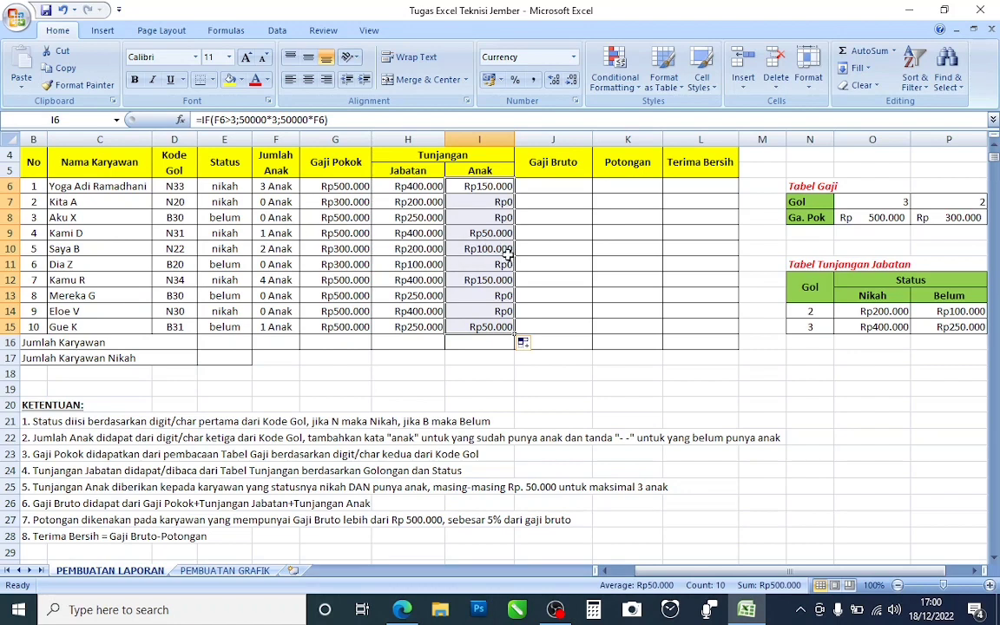
Check the Anak allowances against Jumlah Anak and Status, especially in rows 12 and 15
{"action": "left_click", "coordinate": [269, 282]}
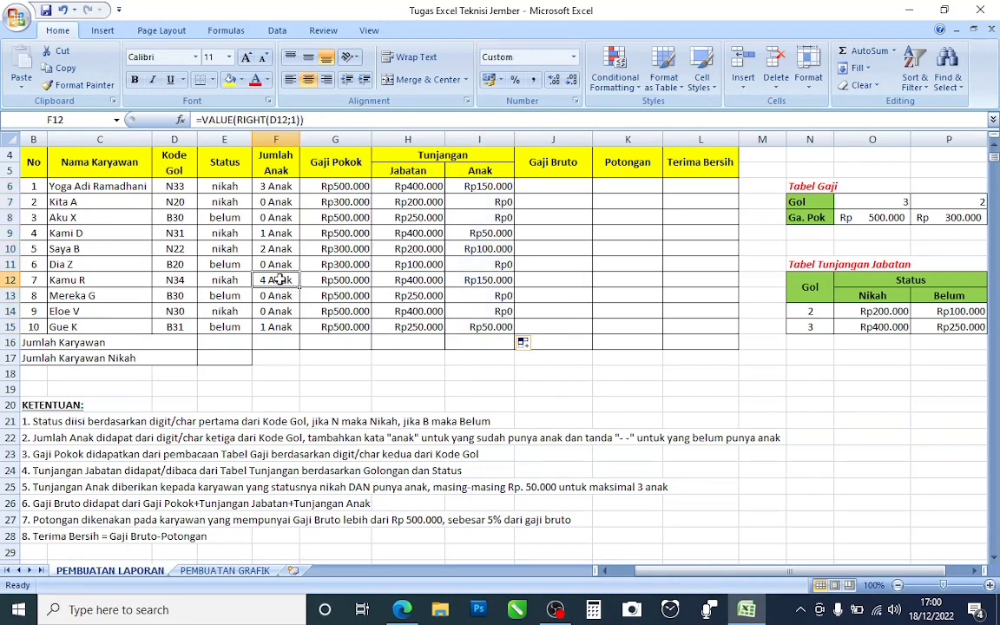
{"action": "left_click_drag", "start_coordinate": [278, 280], "coordinate": [479, 282]}
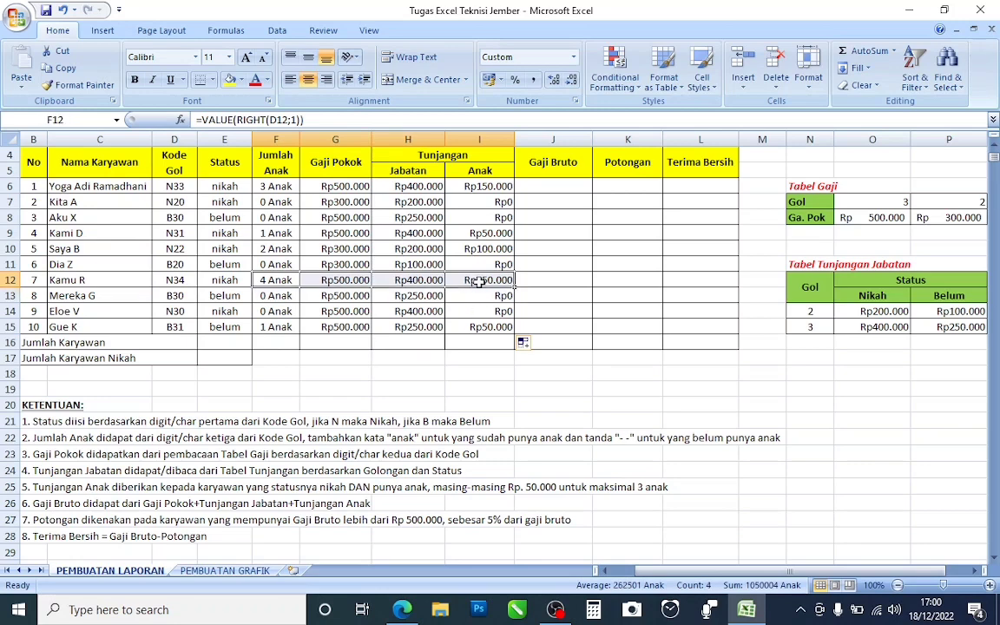
{"action": "left_click", "coordinate": [504, 282]}
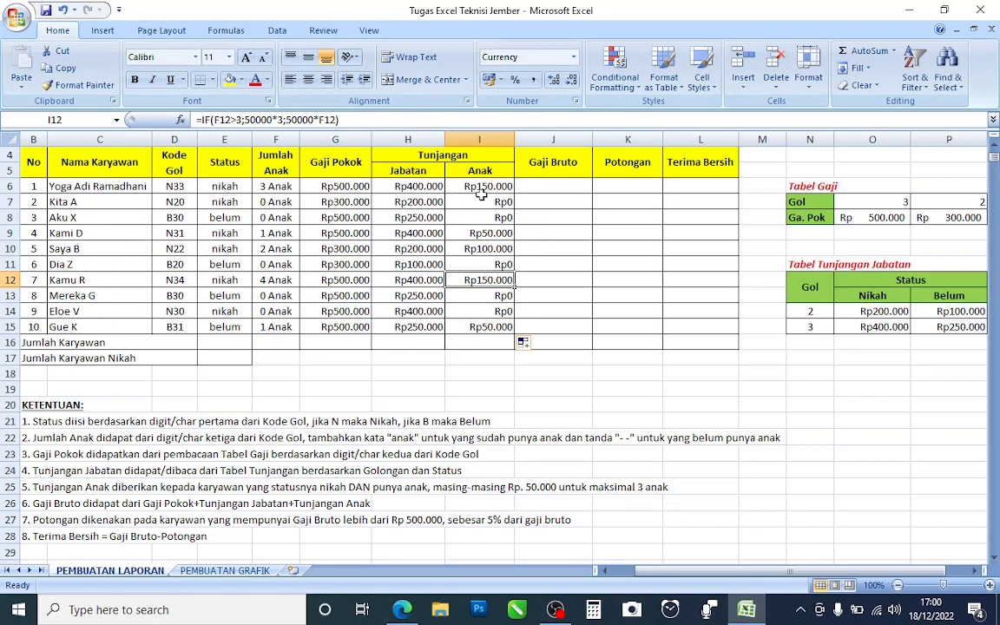
{"action": "left_click_drag", "start_coordinate": [481, 201], "coordinate": [483, 295]}
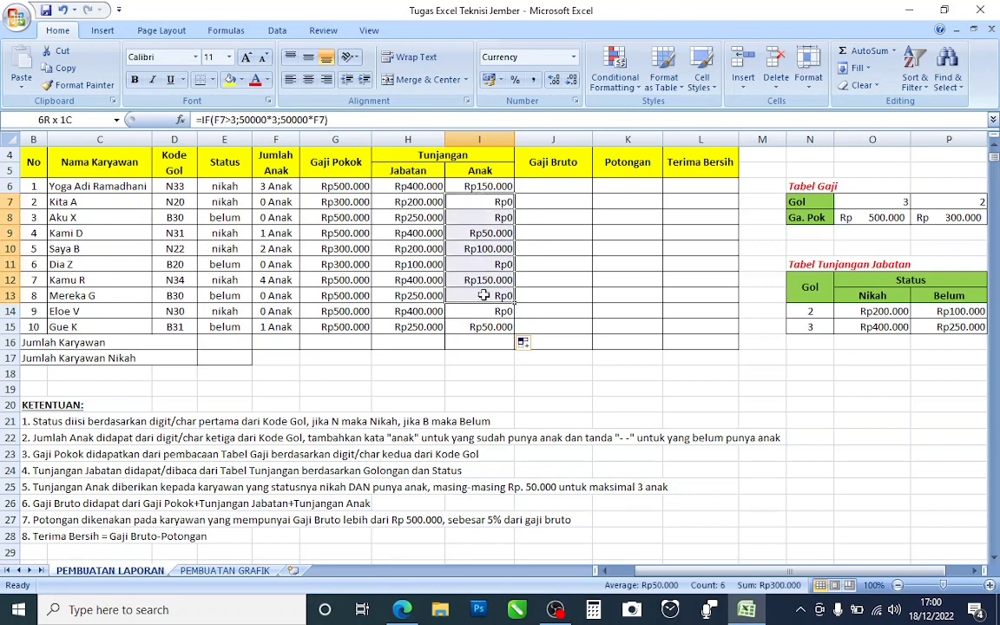
{"action": "left_click", "coordinate": [269, 328]}
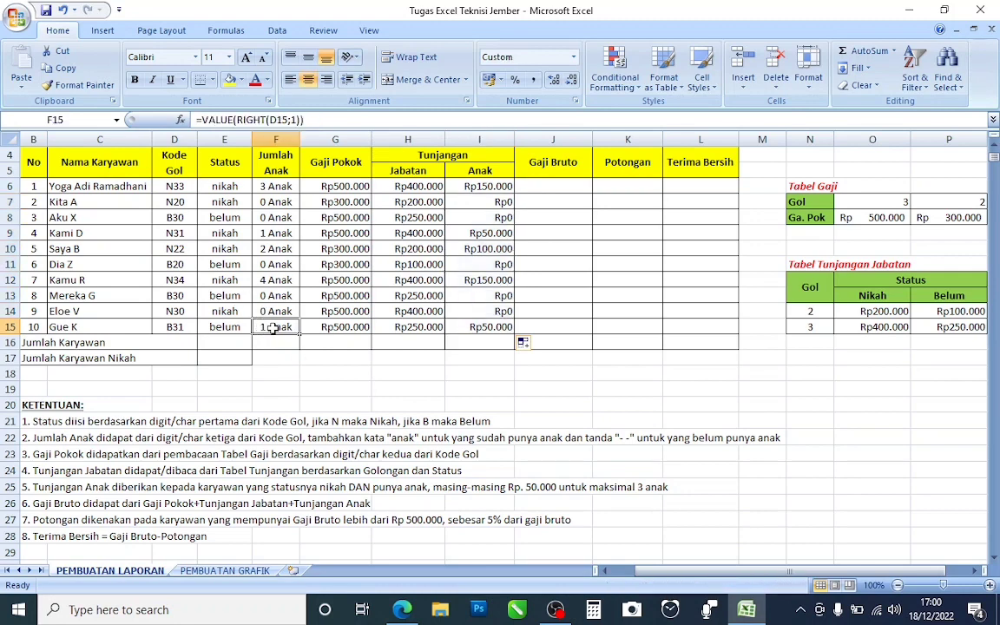
{"action": "left_click_drag", "start_coordinate": [276, 328], "coordinate": [500, 328]}
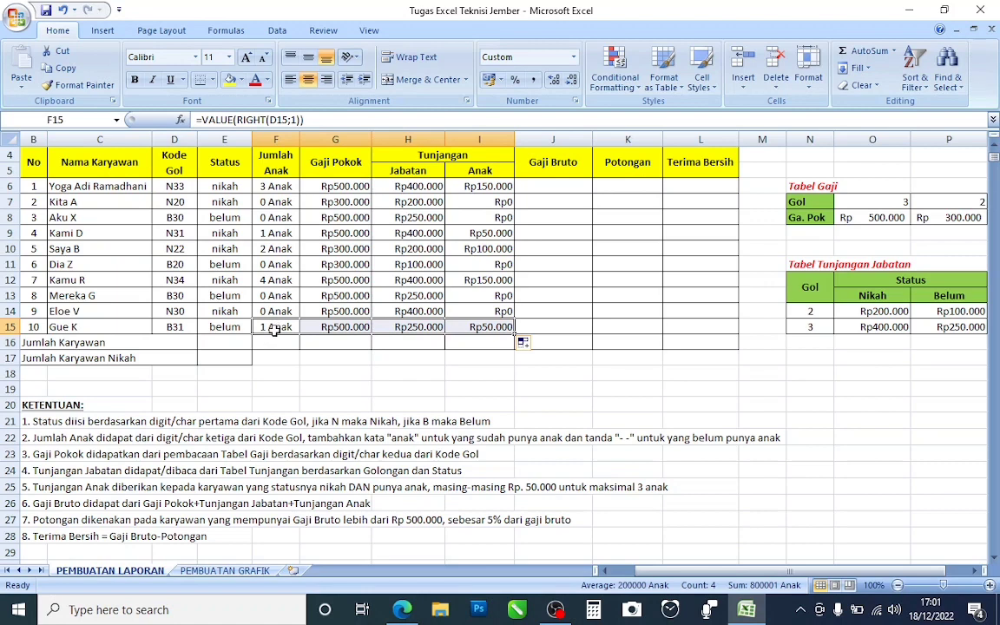
{"action": "left_click_drag", "start_coordinate": [274, 328], "coordinate": [482, 319]}
{"action": "left_click", "coordinate": [226, 326]}
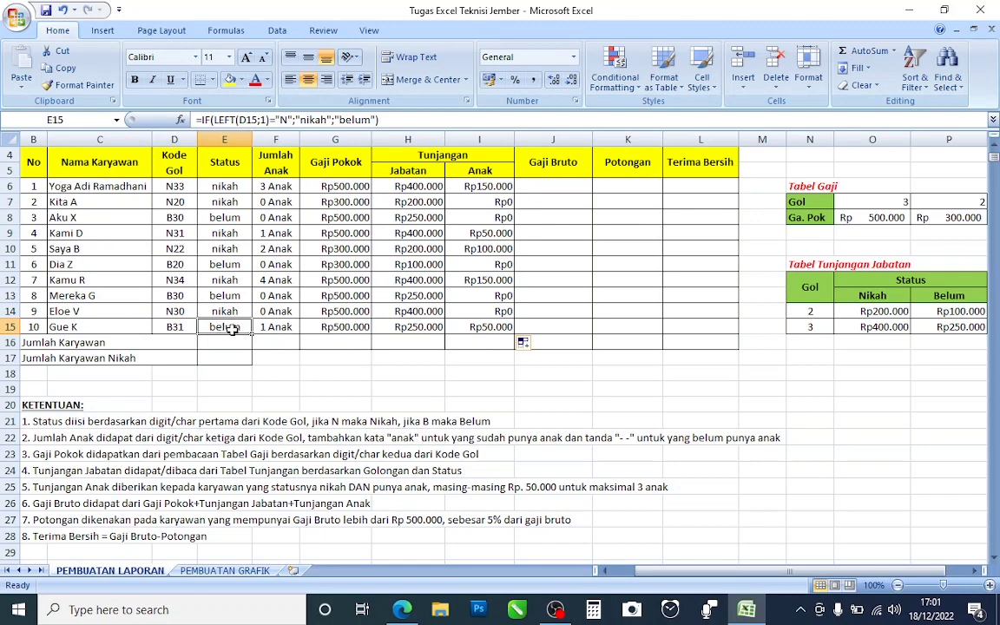
{"action": "left_click", "coordinate": [282, 328]}
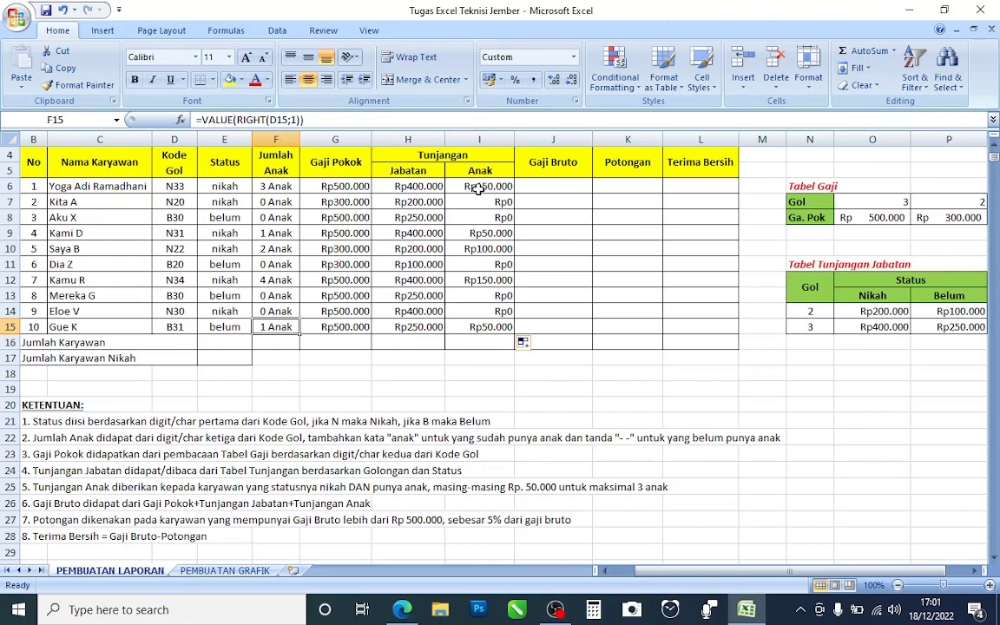
Clear the Tunjangan Anak formulas from I6:I15
{"action": "left_click_drag", "start_coordinate": [478, 189], "coordinate": [485, 325]}
{"action": "key", "text": "Delete"}
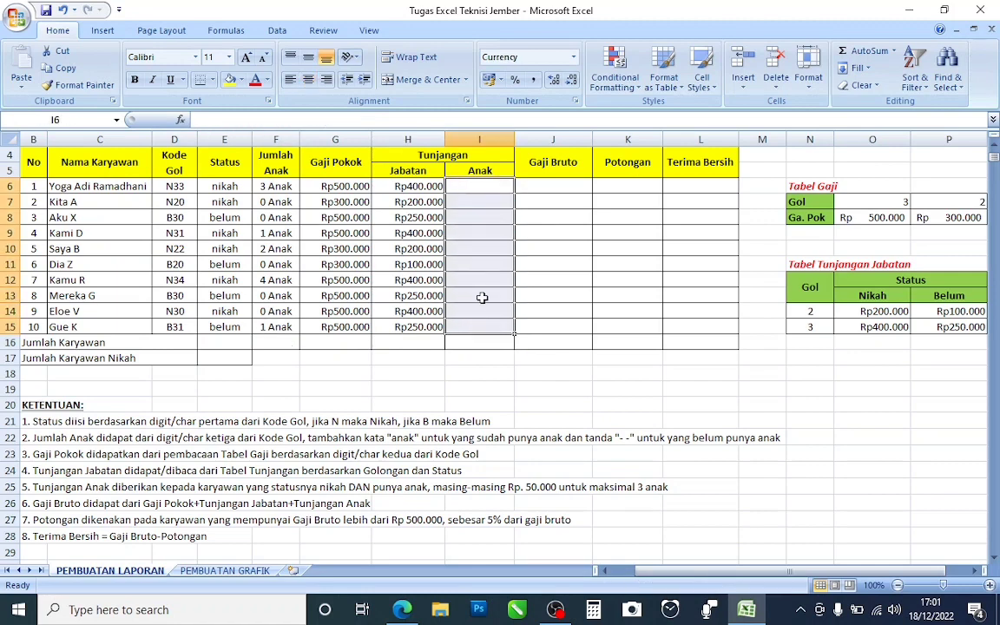
Start an IF formula in I6 with a nested AND whose first condition is E6="nikah"
{"action": "left_click", "coordinate": [476, 189]}
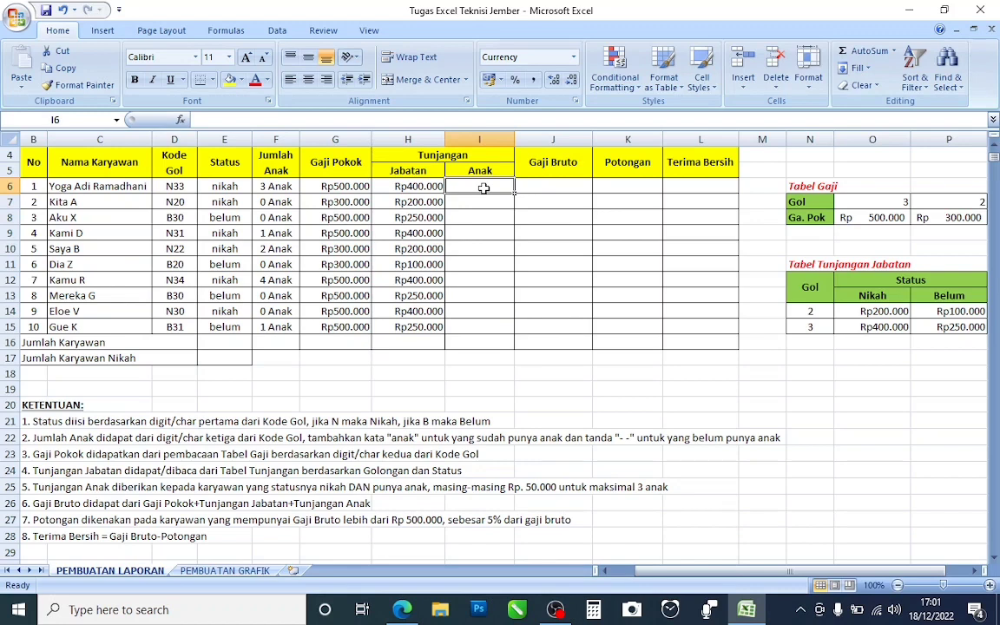
{"action": "type", "text": "if"}
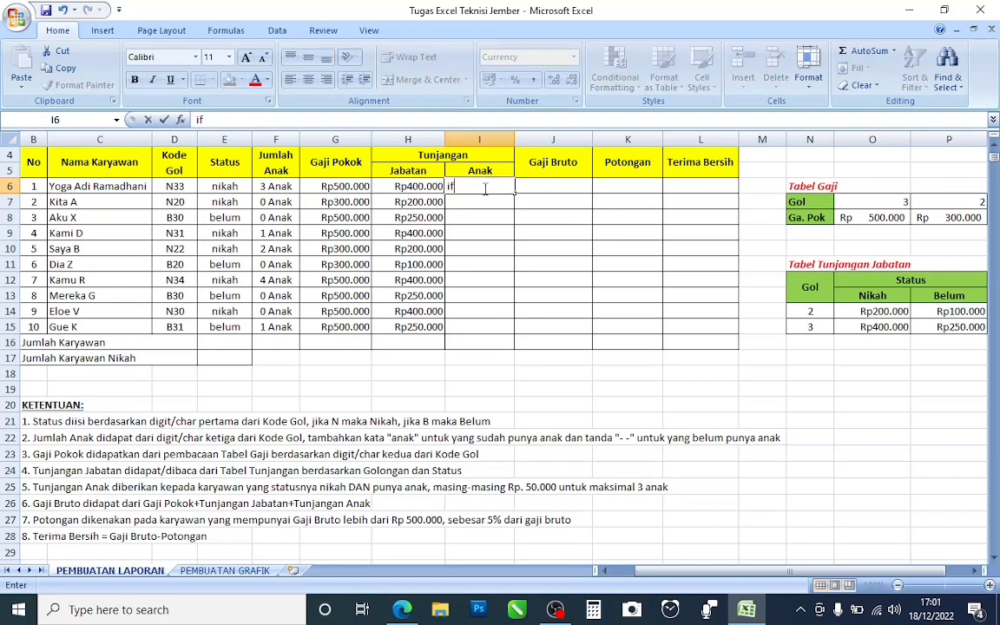
{"action": "key", "text": "BackSpace"}
{"action": "key", "text": "BackSpace"}
{"action": "type", "text": "=if"}
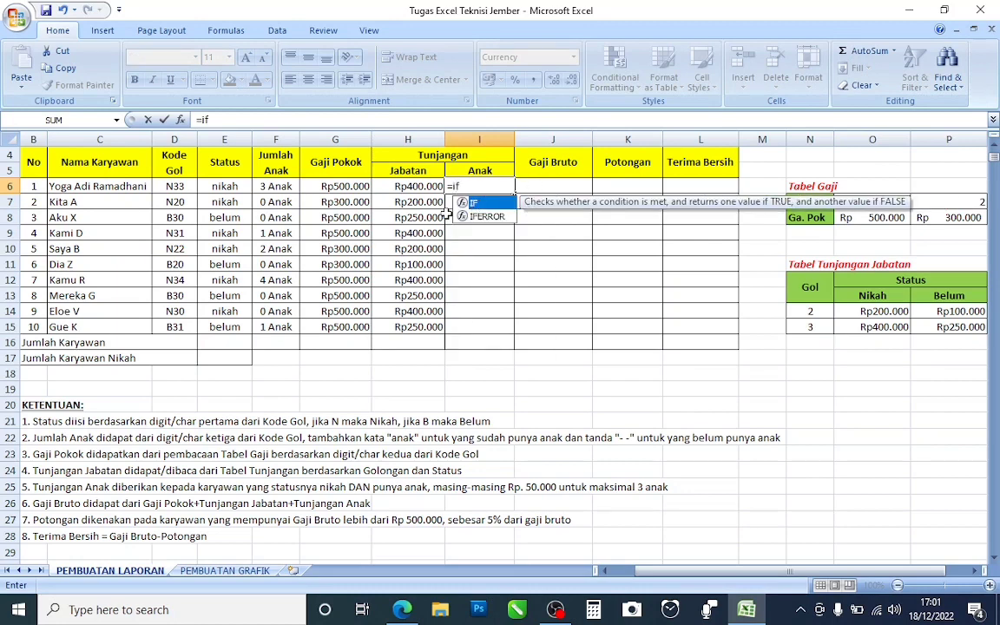
{"action": "double_click", "coordinate": [476, 205]}
{"action": "type", "text": "and"}
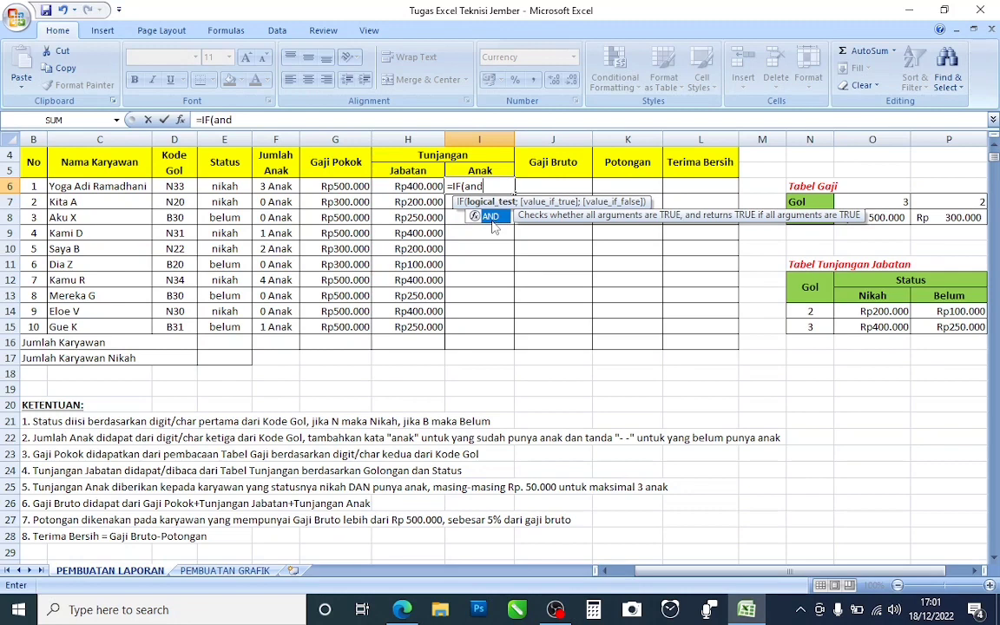
{"action": "double_click", "coordinate": [490, 216]}
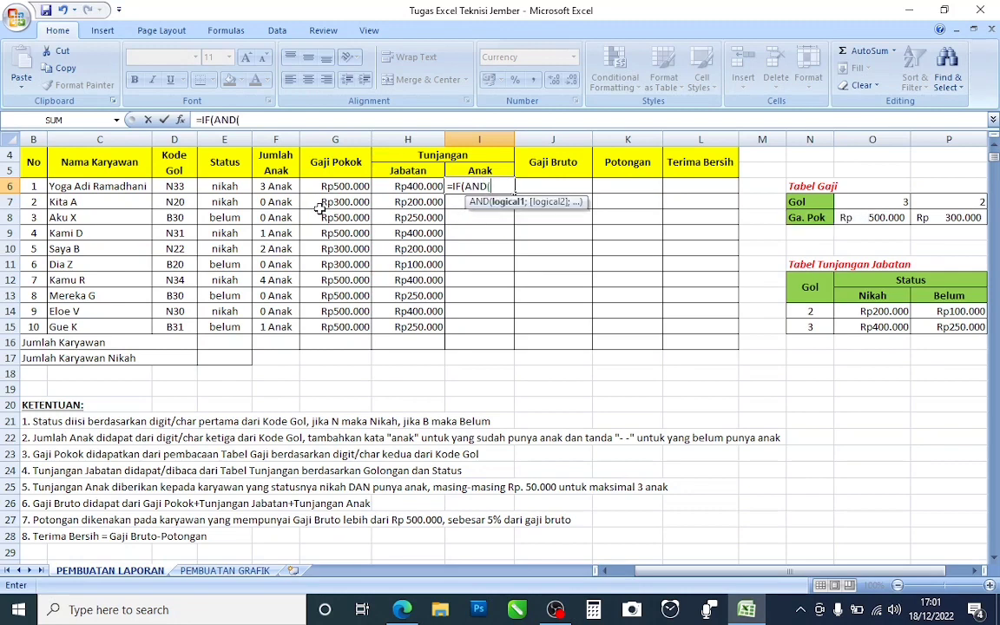
{"action": "left_click", "coordinate": [224, 188]}
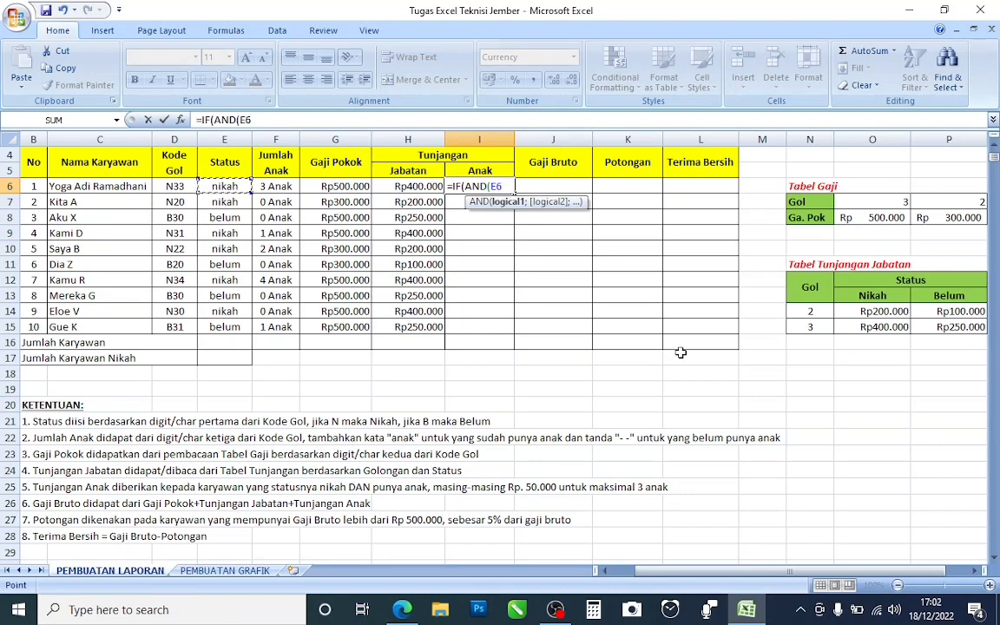
{"action": "type", "text": "="}
{"action": "type", "text": "\"nikahj"}
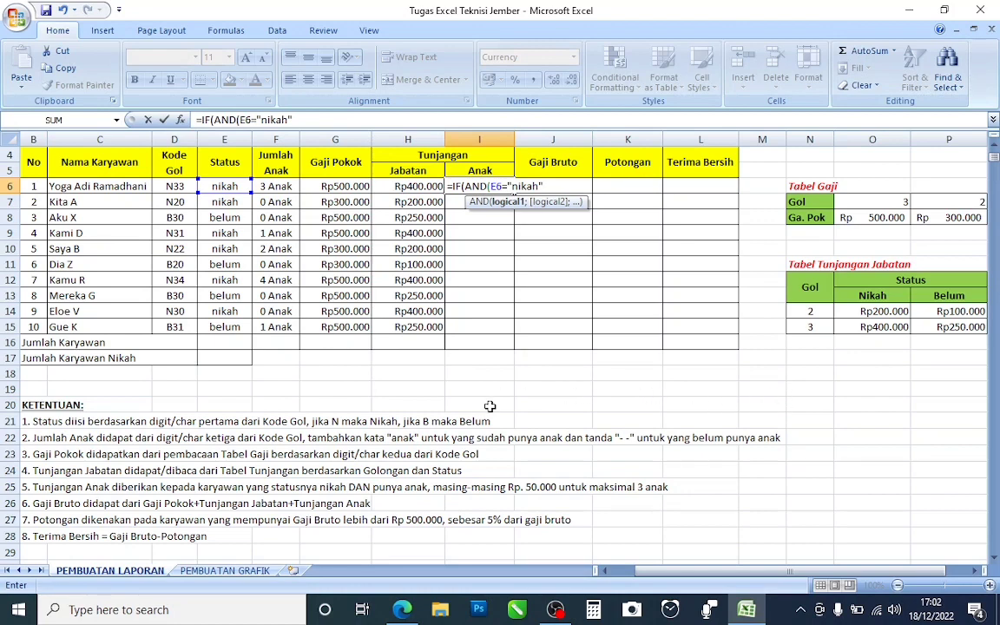
Add F6<=3 as the second condition of the AND in the I6 formula and close the AND
{"action": "type", "text": ";"}
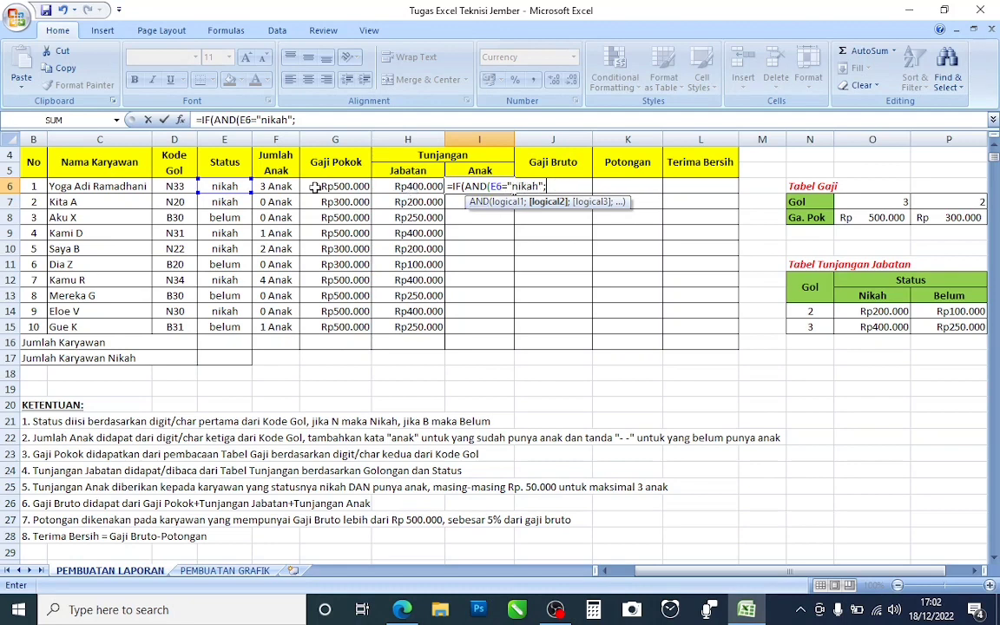
{"action": "left_click", "coordinate": [272, 186]}
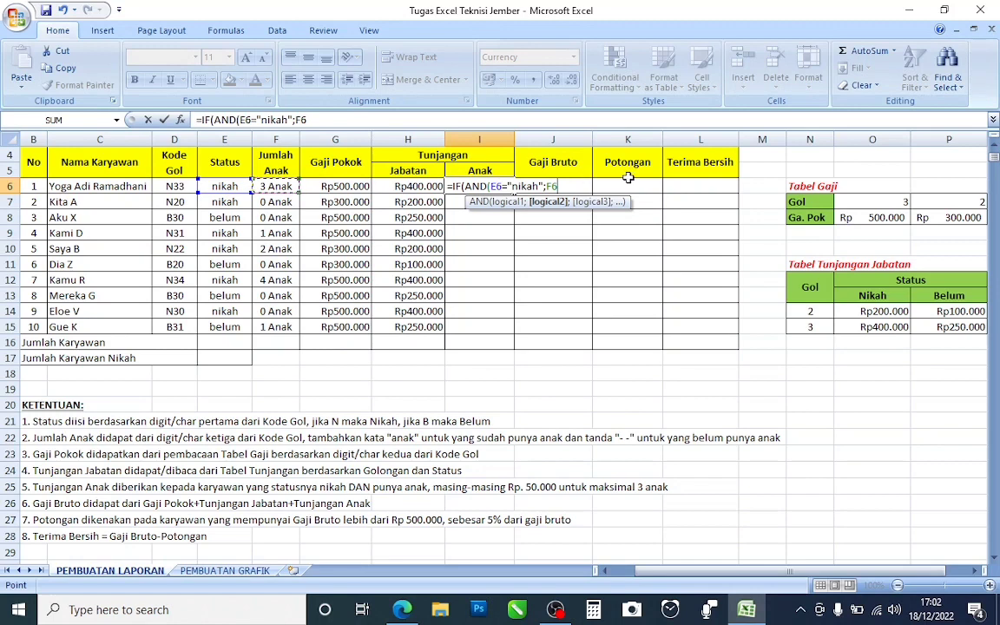
{"action": "type", "text": "<=3"}
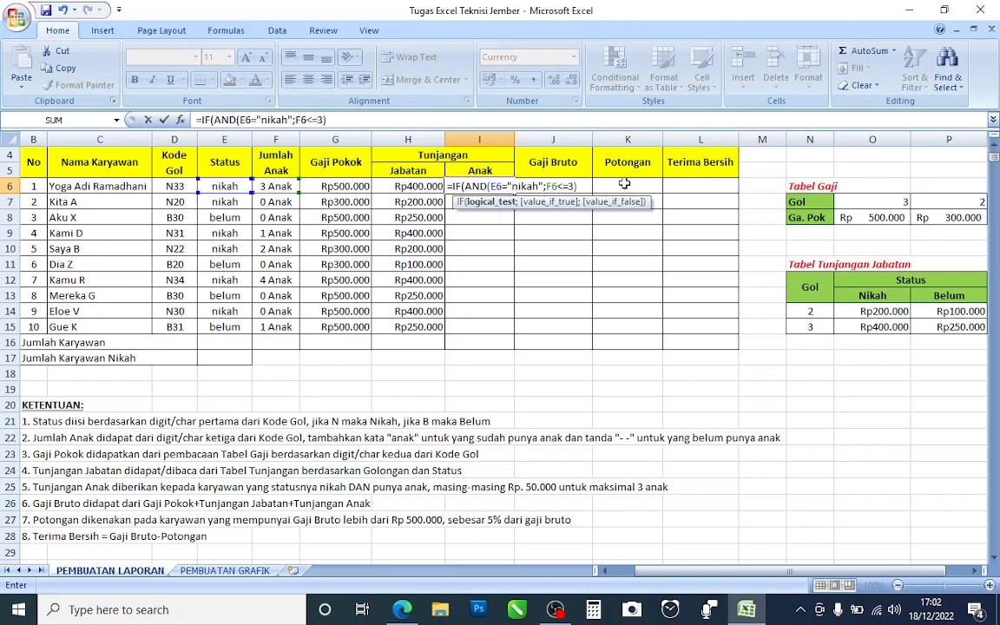
Add 50000*F6 as the value-if-true argument of the IF formula in I6
{"action": "type", "text": ";"}
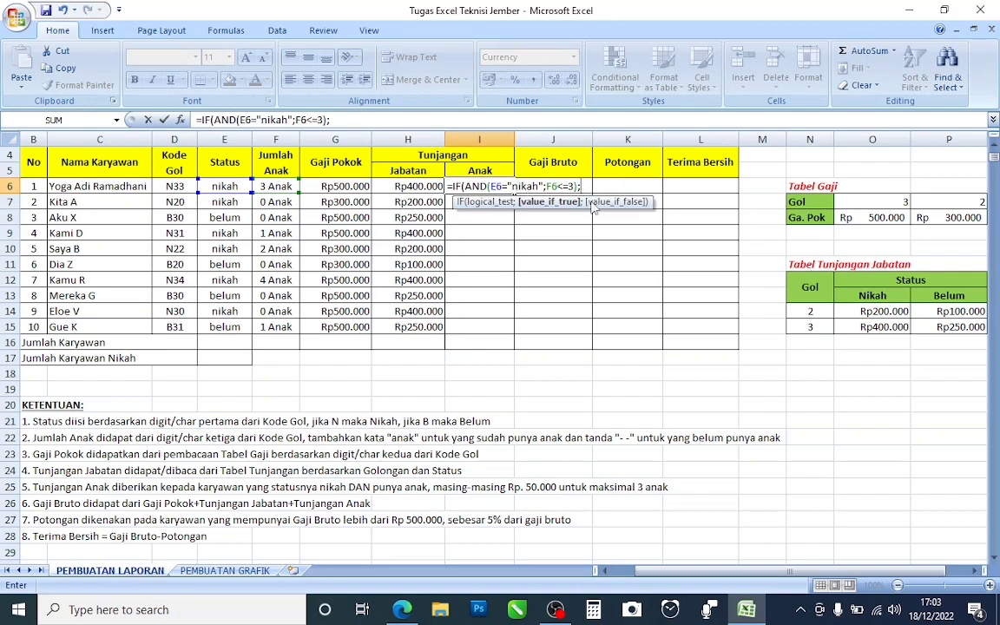
{"action": "type", "text": "50000*"}
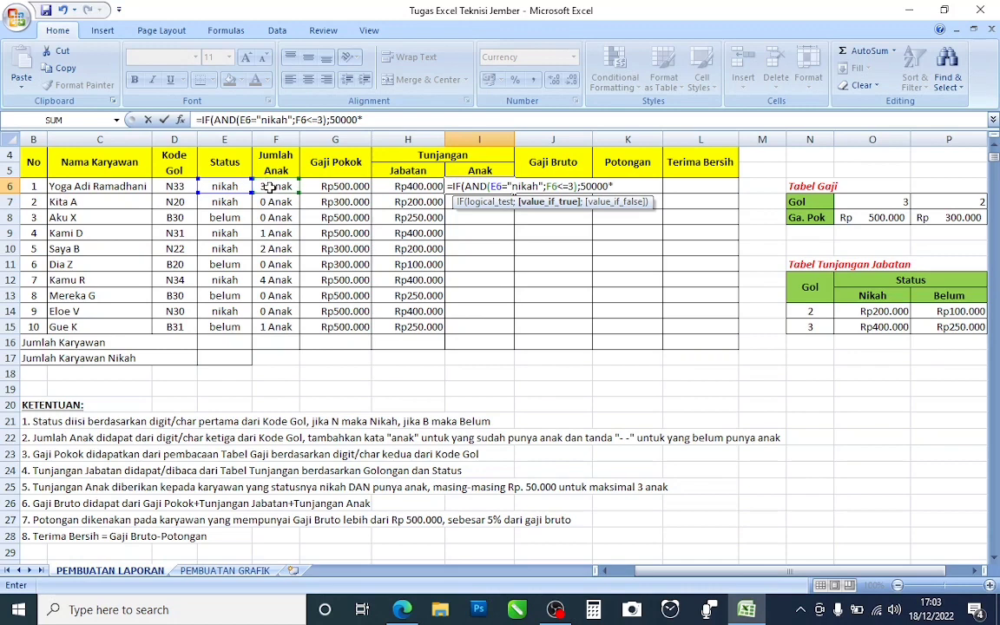
{"action": "left_click", "coordinate": [271, 187]}
{"action": "type", "text": ";"}
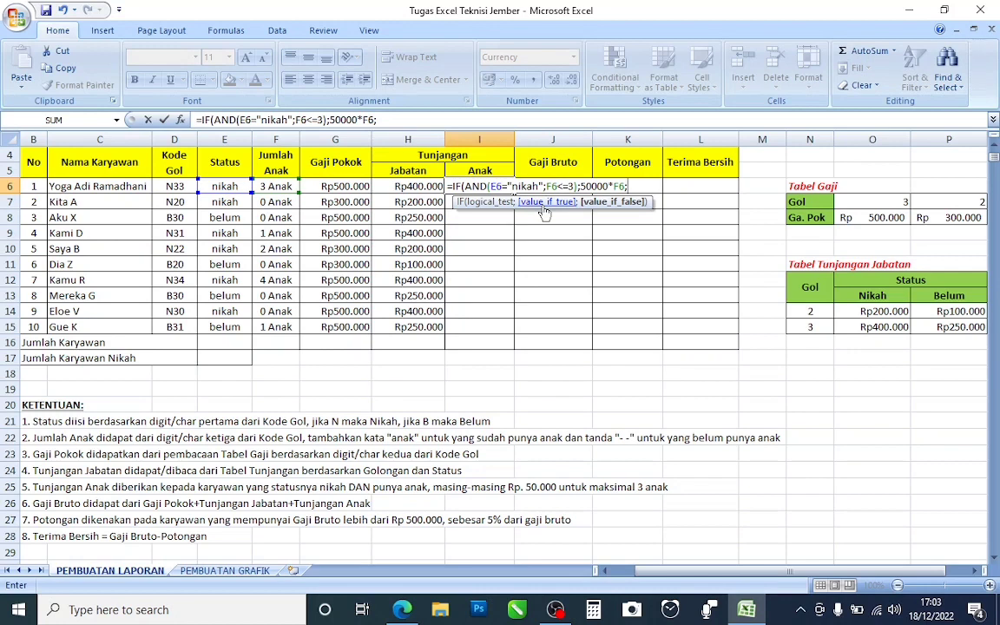
Complete the I6 formula with a nested IF as value-if-false that tests F6>3 and returns 3*50000 or otherwise 0
{"action": "type", "text": "if"}
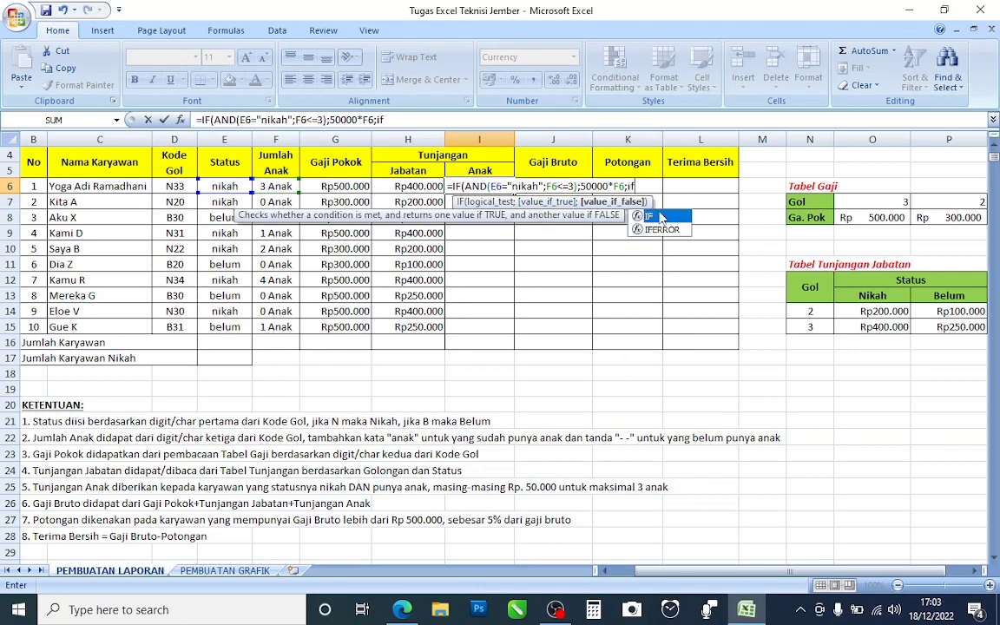
{"action": "double_click", "coordinate": [659, 216]}
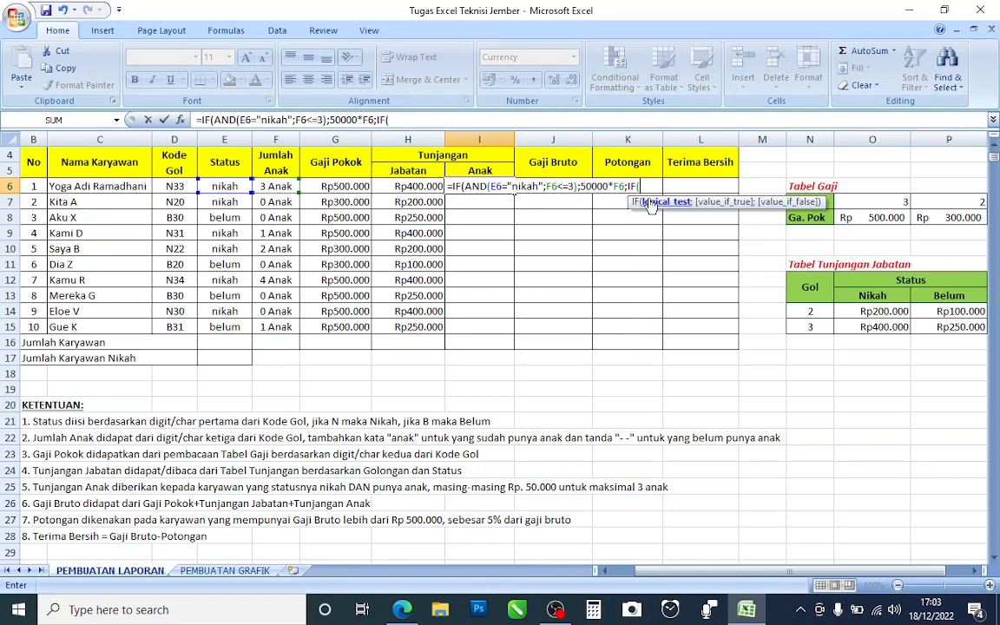
{"action": "left_click", "coordinate": [271, 189]}
{"action": "type", "text": ">3;3"}
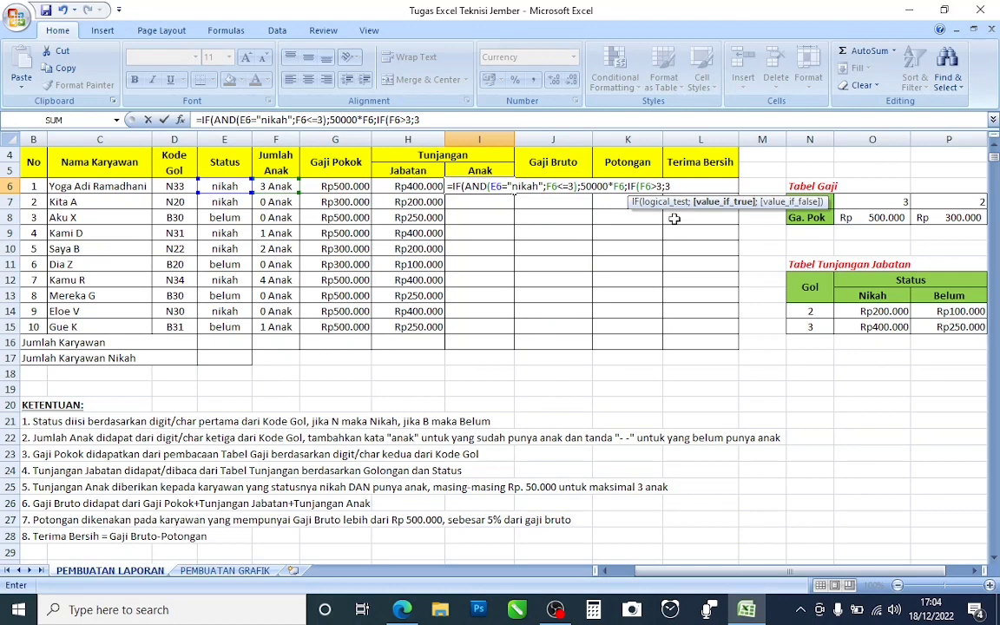
{"action": "type", "text": "*"}
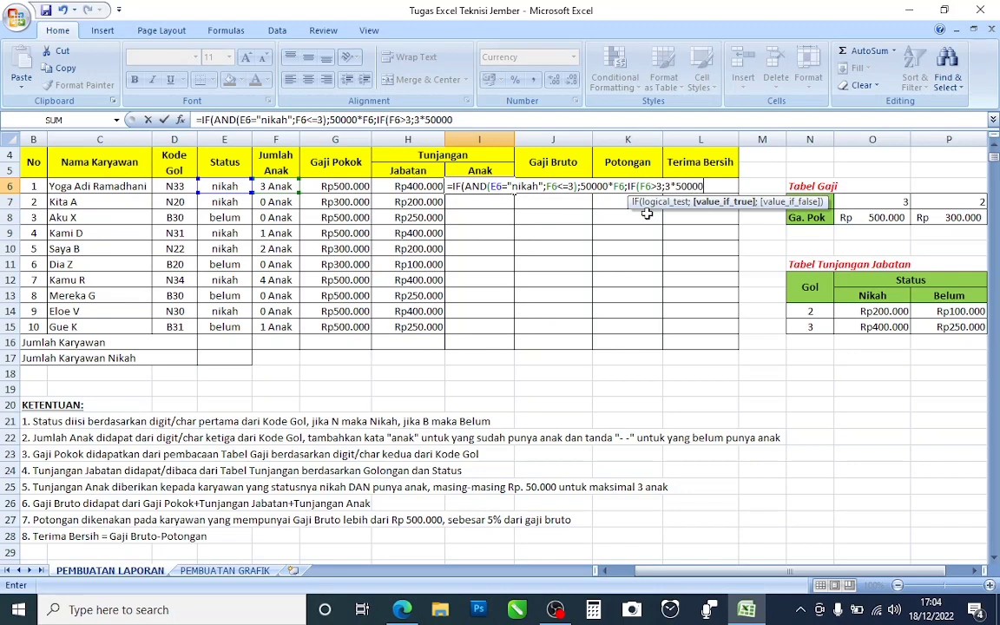
{"action": "type", "text": ";"}
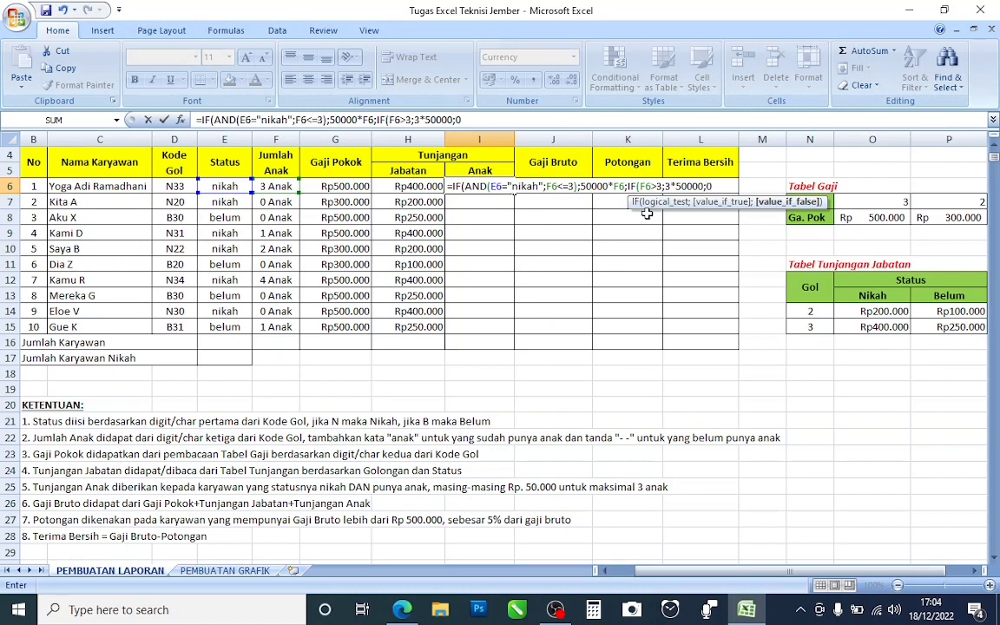
{"action": "type", "text": "0))"}
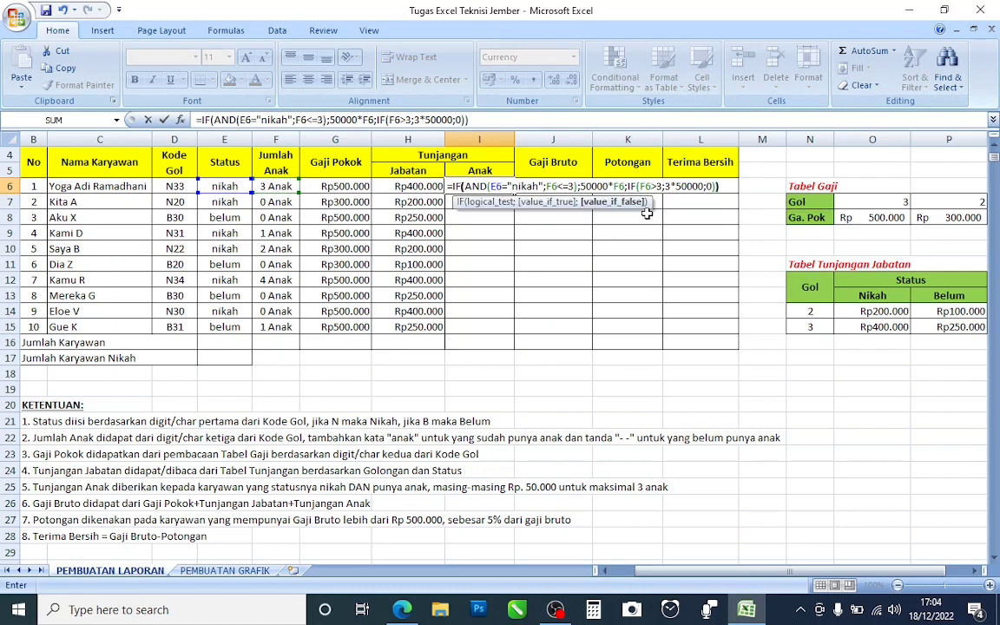
{"action": "key", "text": "Return"}
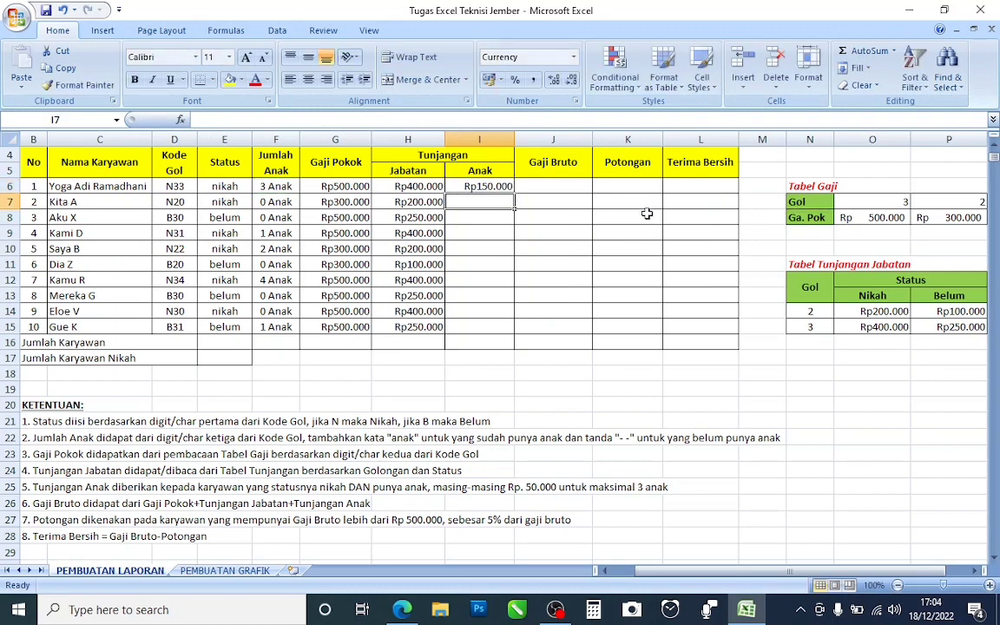
Fill the Tunjangan Anak formula from I6 down to I15
{"action": "left_click", "coordinate": [467, 187]}
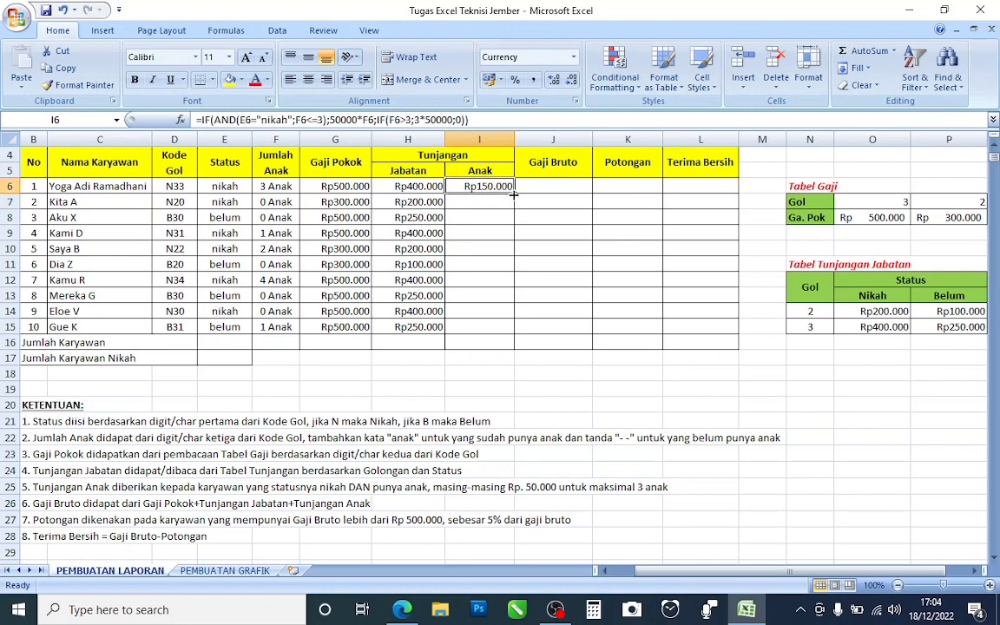
{"action": "left_click_drag", "start_coordinate": [513, 195], "coordinate": [505, 335]}
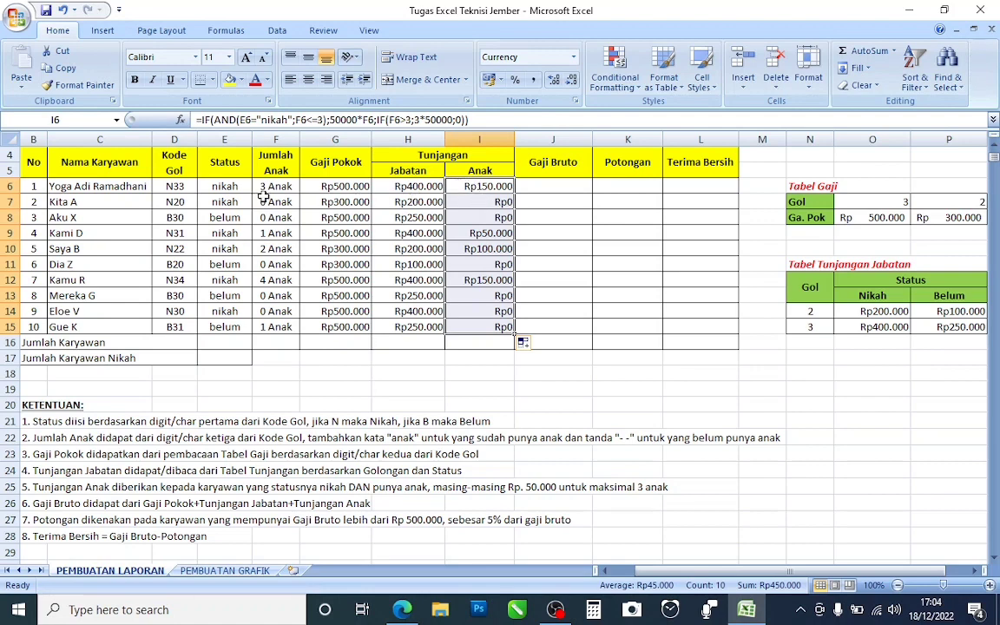
Check the Anak allowances in rows 6, 9 and 10 against each employee's Status and Jumlah Anak
{"action": "left_click", "coordinate": [473, 187]}
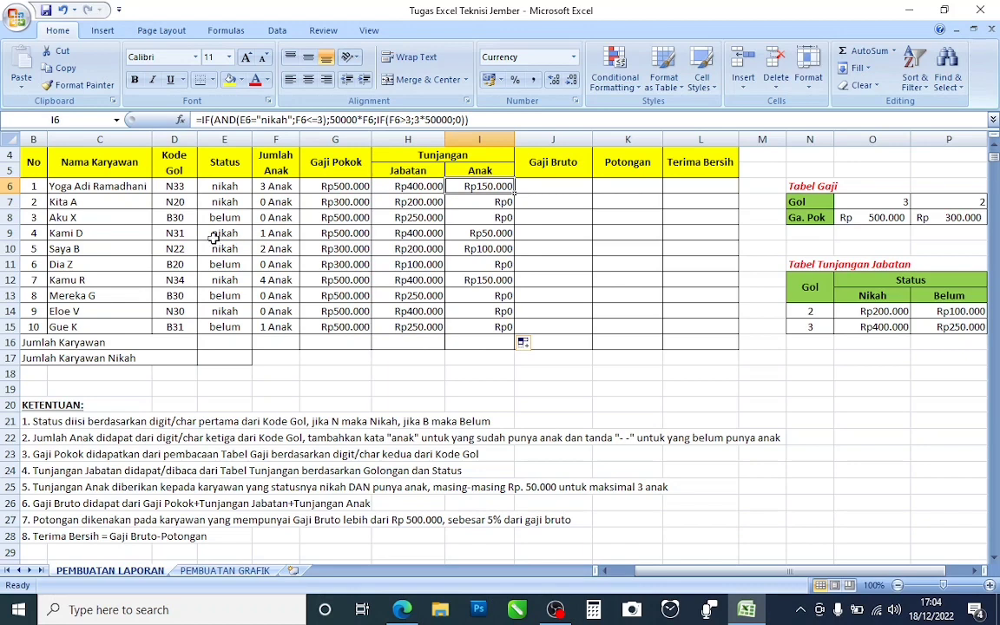
{"action": "left_click_drag", "start_coordinate": [214, 238], "coordinate": [268, 233]}
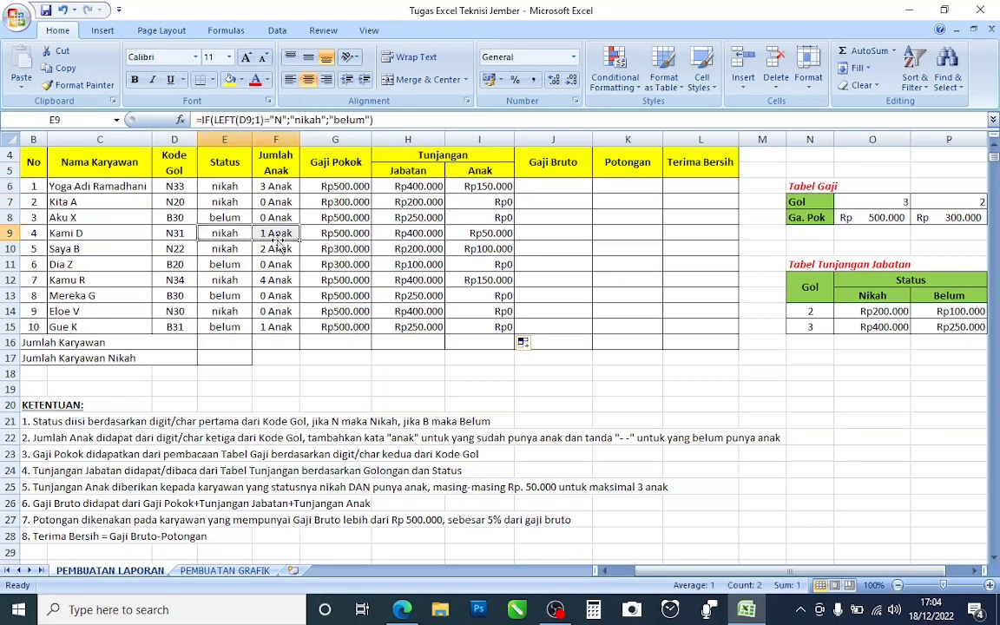
{"action": "left_click", "coordinate": [473, 233]}
{"action": "left_click", "coordinate": [222, 249]}
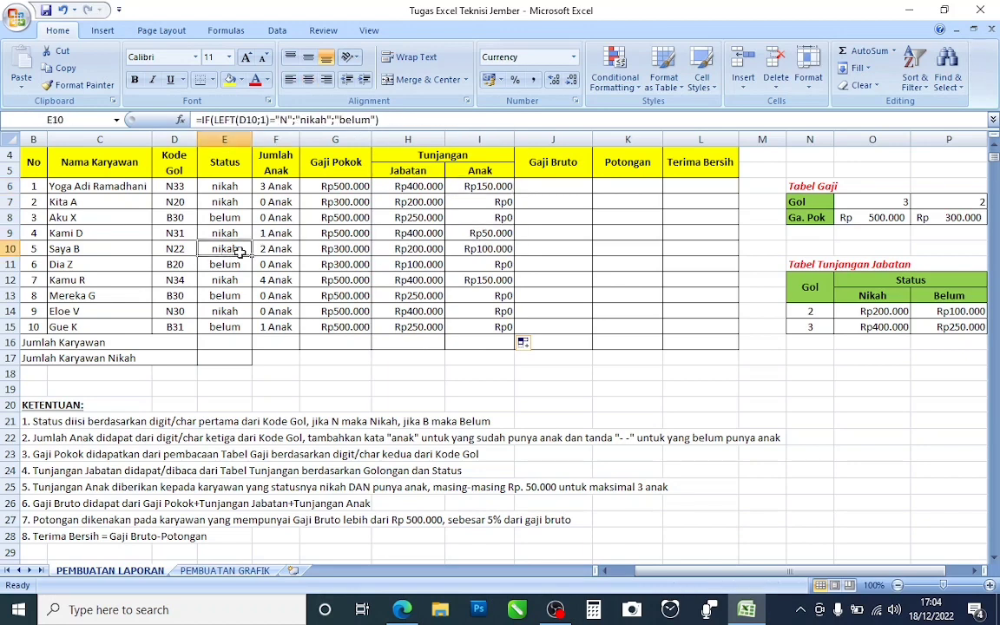
{"action": "left_click", "coordinate": [489, 250]}
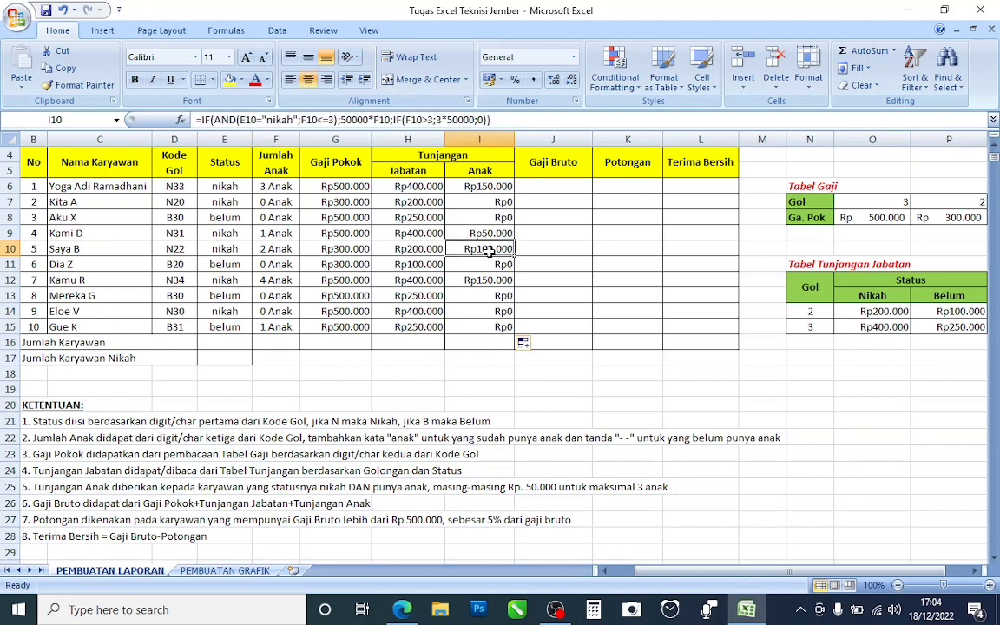
Check the Anak allowances in rows 12 and 15 against Status and Jumlah Anak, and review the filled column
{"action": "left_click", "coordinate": [221, 280]}
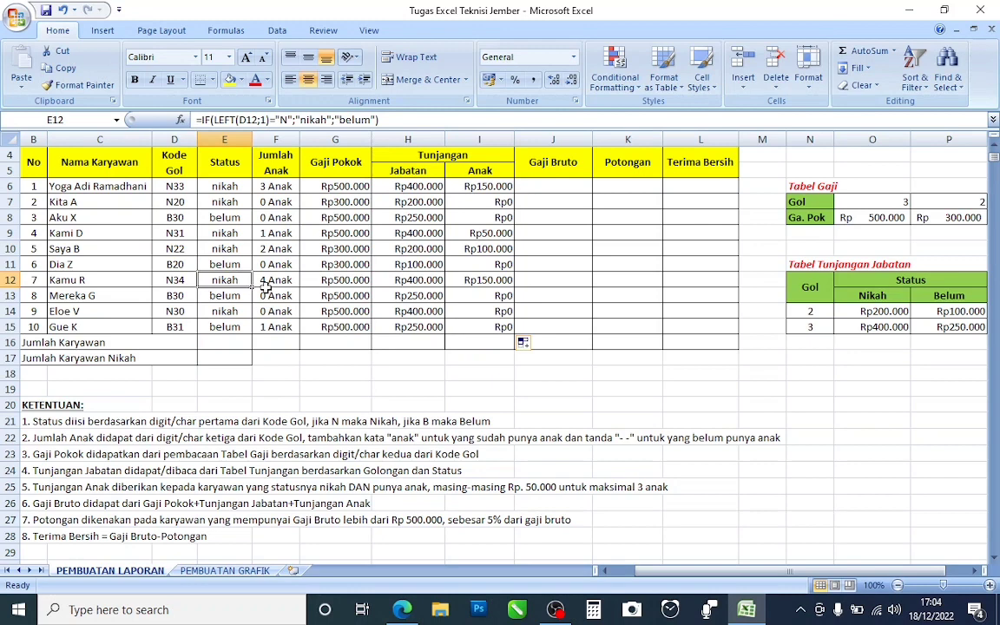
{"action": "left_click", "coordinate": [270, 281]}
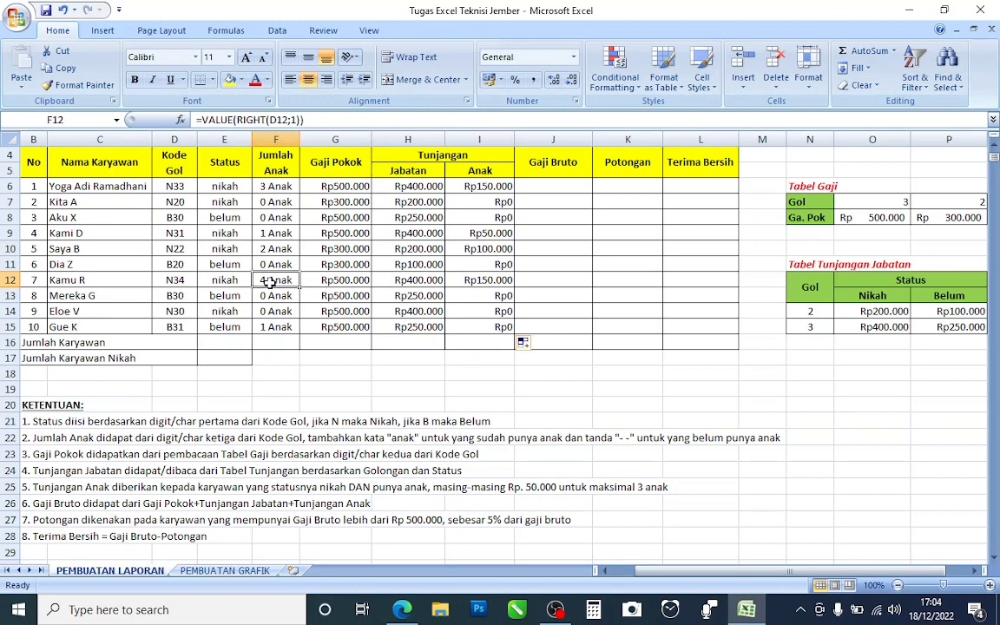
{"action": "left_click", "coordinate": [481, 282]}
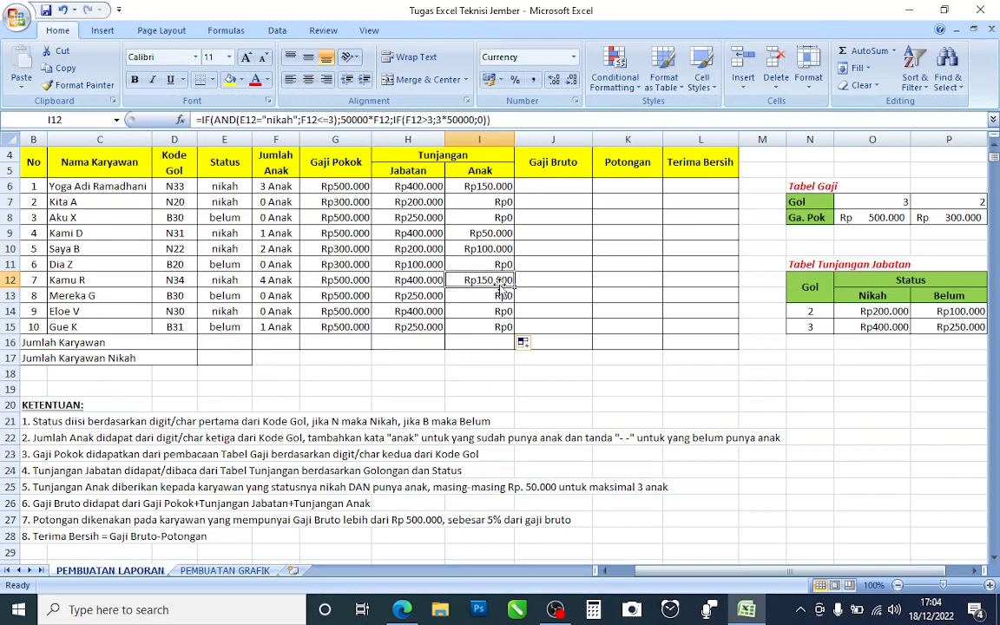
{"action": "left_click_drag", "start_coordinate": [499, 292], "coordinate": [492, 311]}
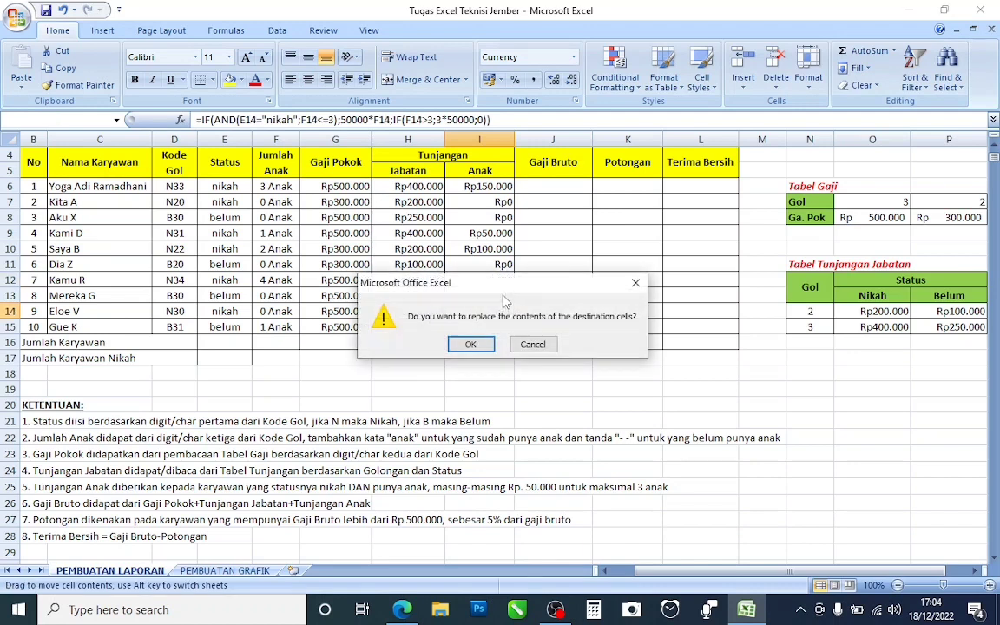
{"action": "left_click", "coordinate": [536, 344]}
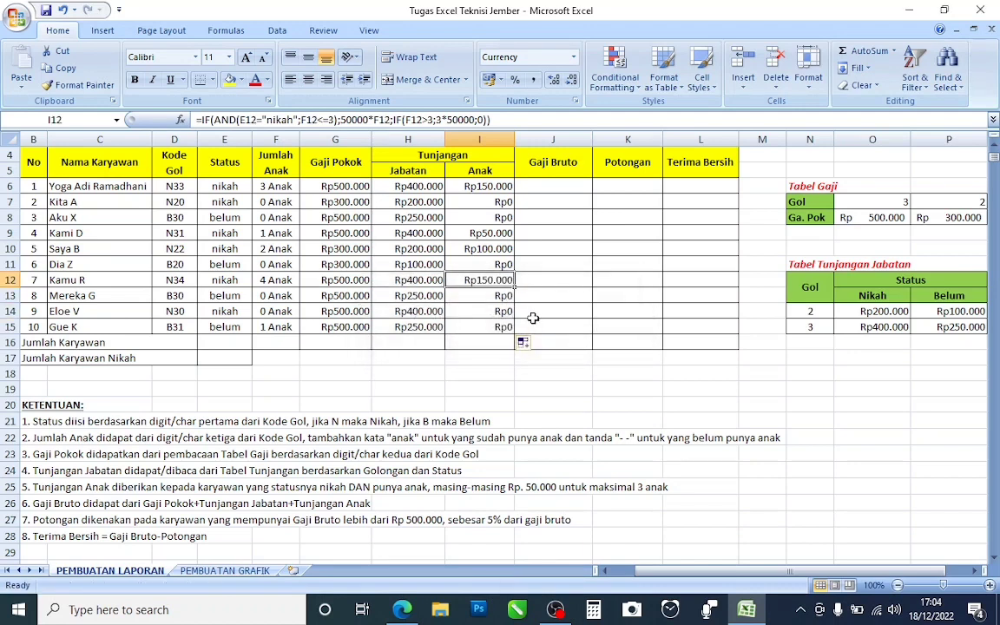
{"action": "left_click", "coordinate": [223, 326]}
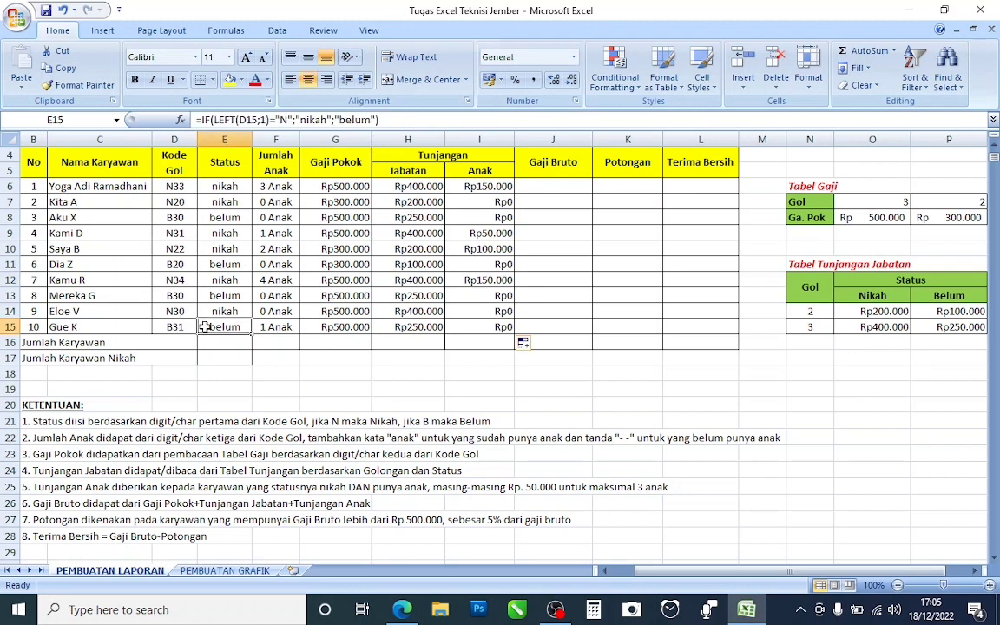
{"action": "left_click", "coordinate": [275, 328]}
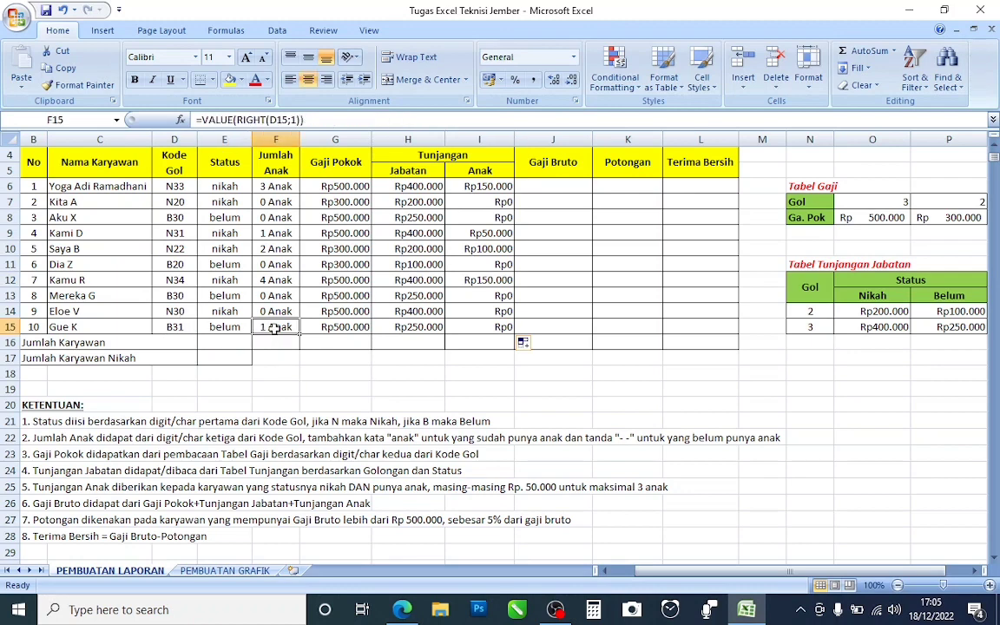
{"action": "left_click", "coordinate": [486, 327]}
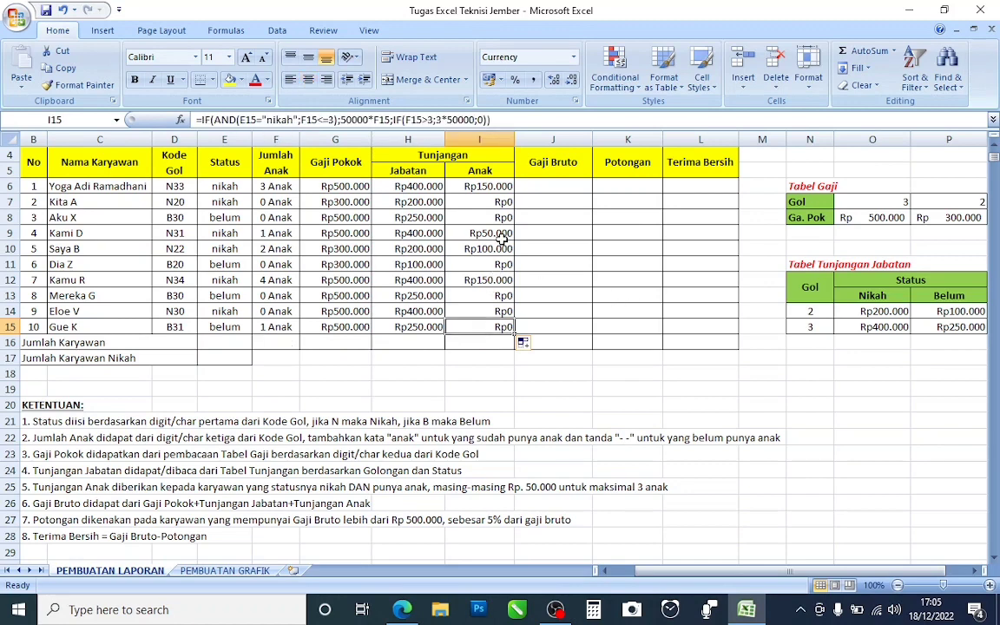
{"action": "left_click_drag", "start_coordinate": [460, 187], "coordinate": [473, 311]}
{"action": "left_click", "coordinate": [536, 186]}
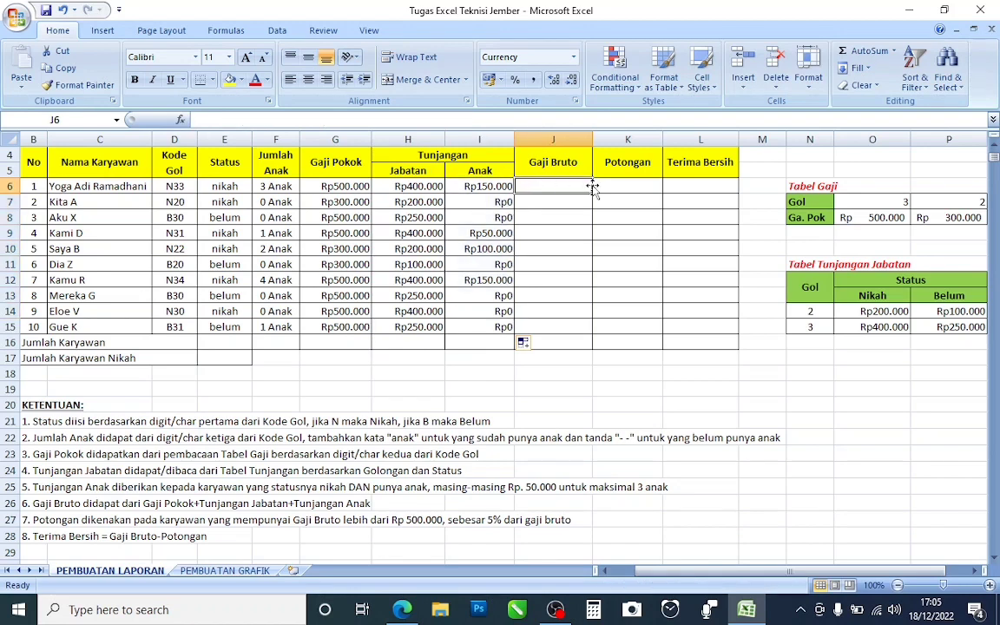
{"action": "type", "text": "="}
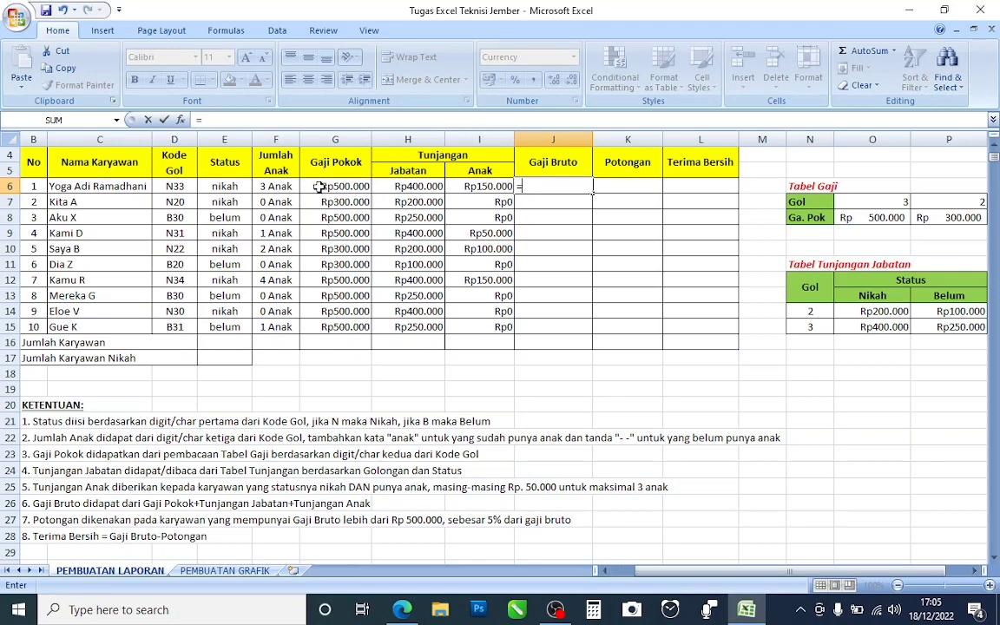
{"action": "left_click_drag", "start_coordinate": [323, 186], "coordinate": [395, 186]}
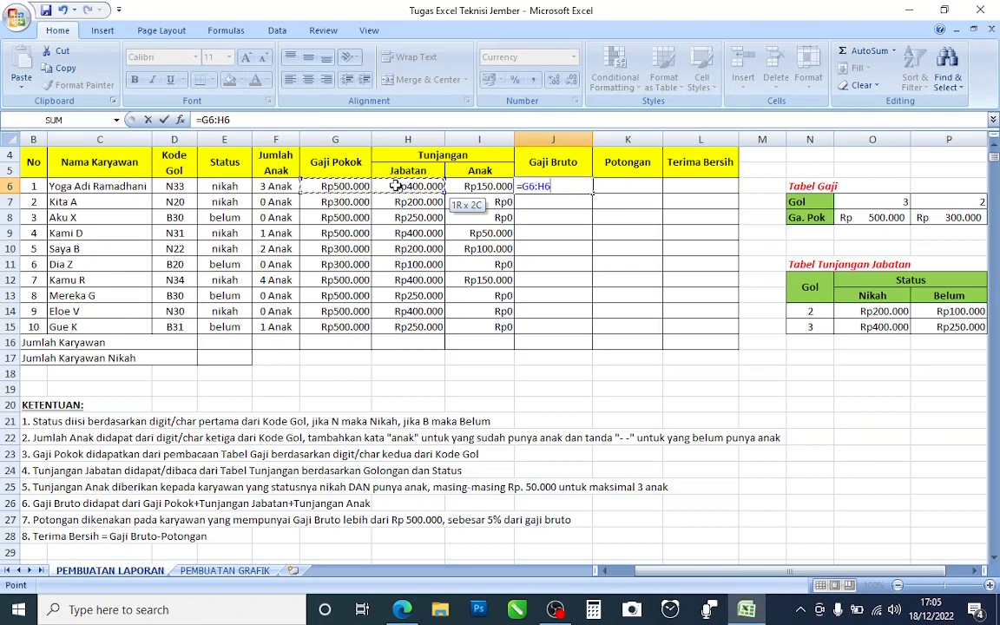
{"action": "left_click_drag", "start_coordinate": [445, 186], "coordinate": [511, 186]}
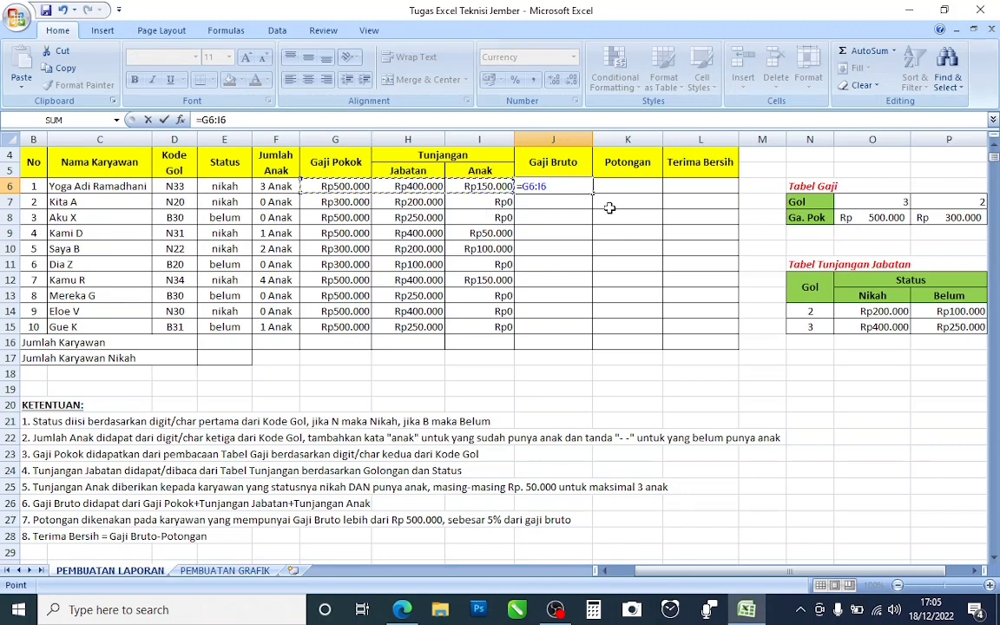
{"action": "left_click", "coordinate": [873, 50]}
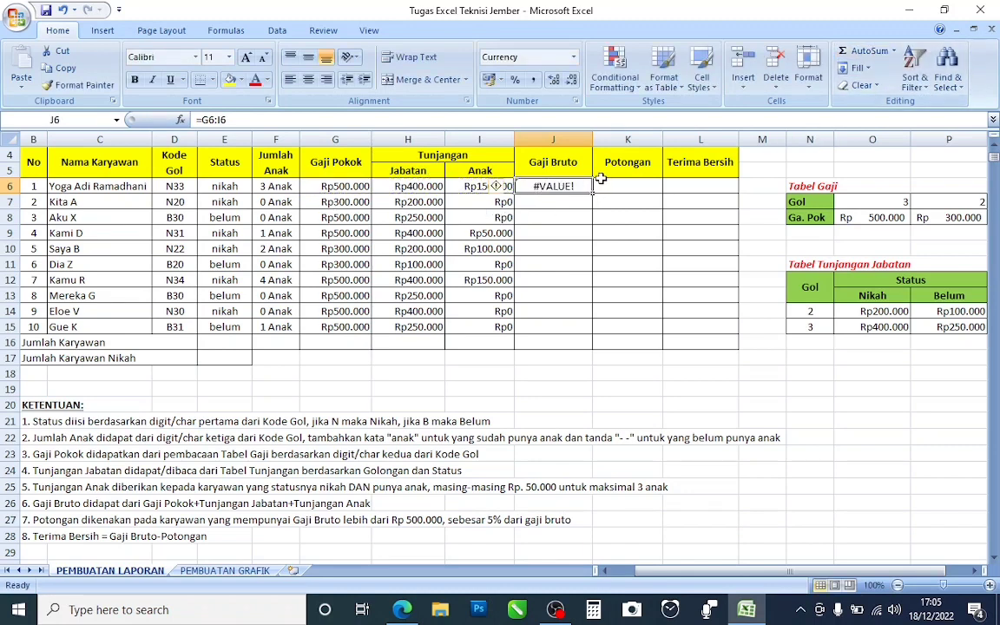
{"action": "key", "text": "Delete"}
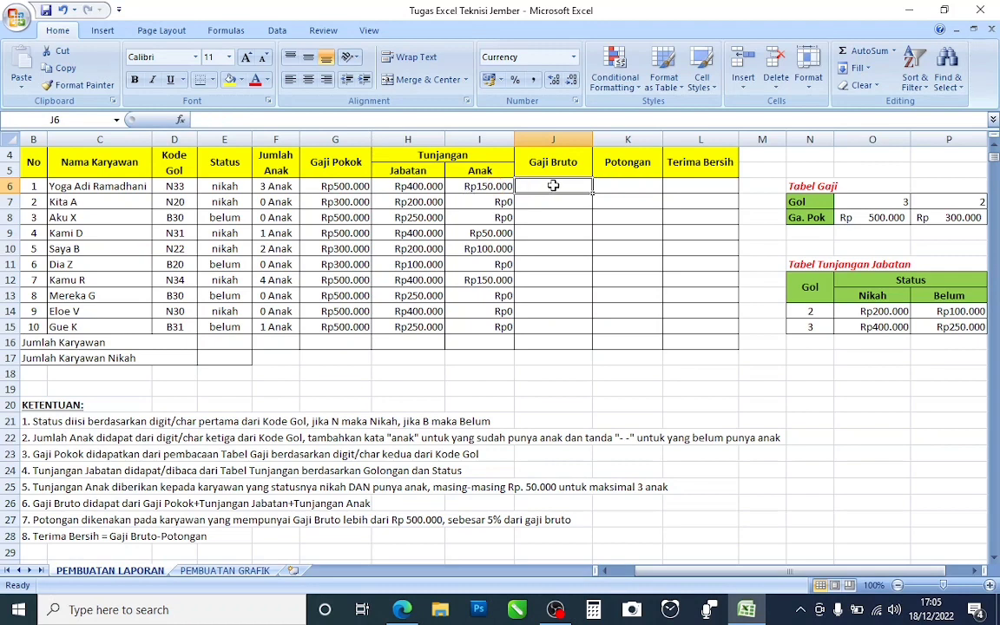
Try to calculate the first employee's Gaji Bruto in J6 with =G6+H6:I6, and clear the cell
{"action": "type", "text": "="}
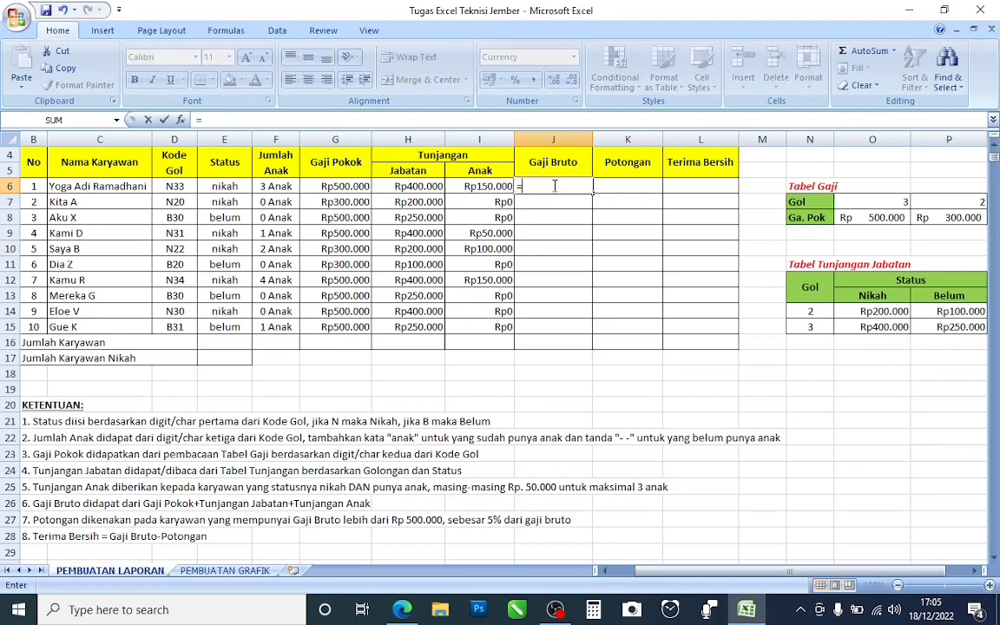
{"action": "left_click", "coordinate": [335, 189]}
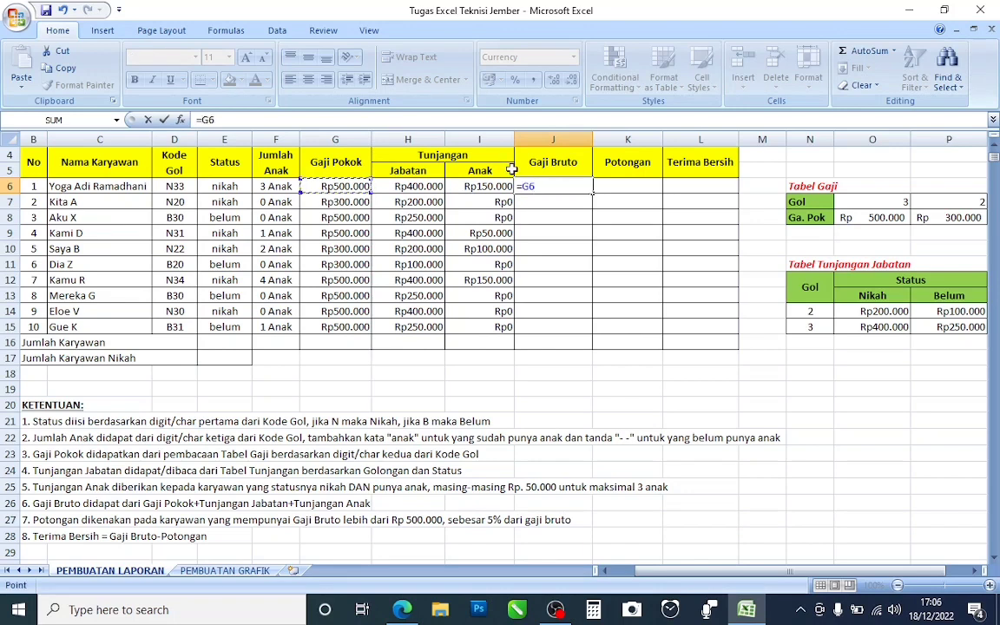
{"action": "type", "text": "+"}
{"action": "left_click", "coordinate": [414, 190]}
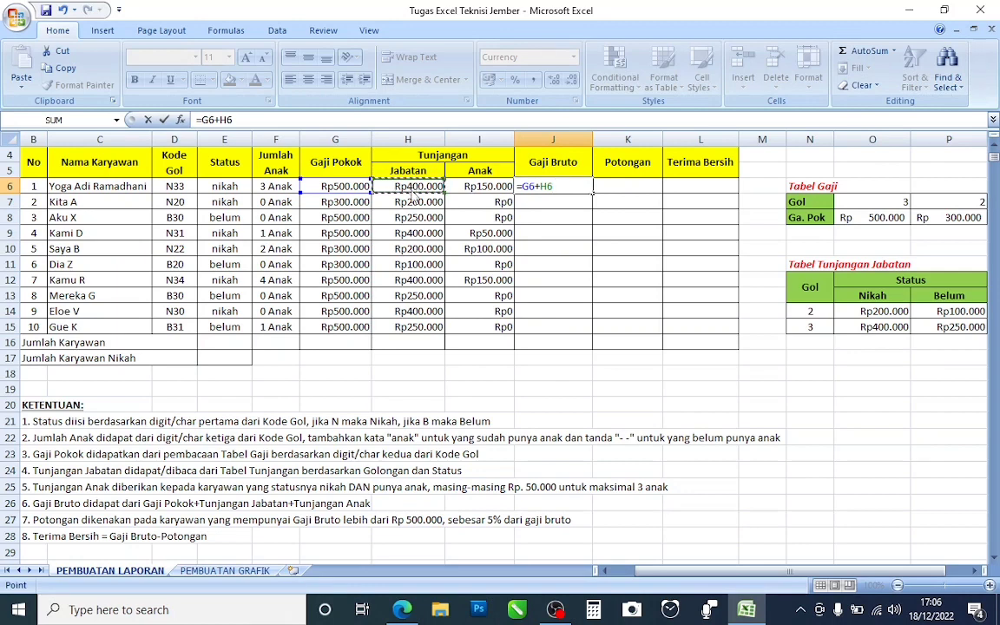
{"action": "key", "text": "F8"}
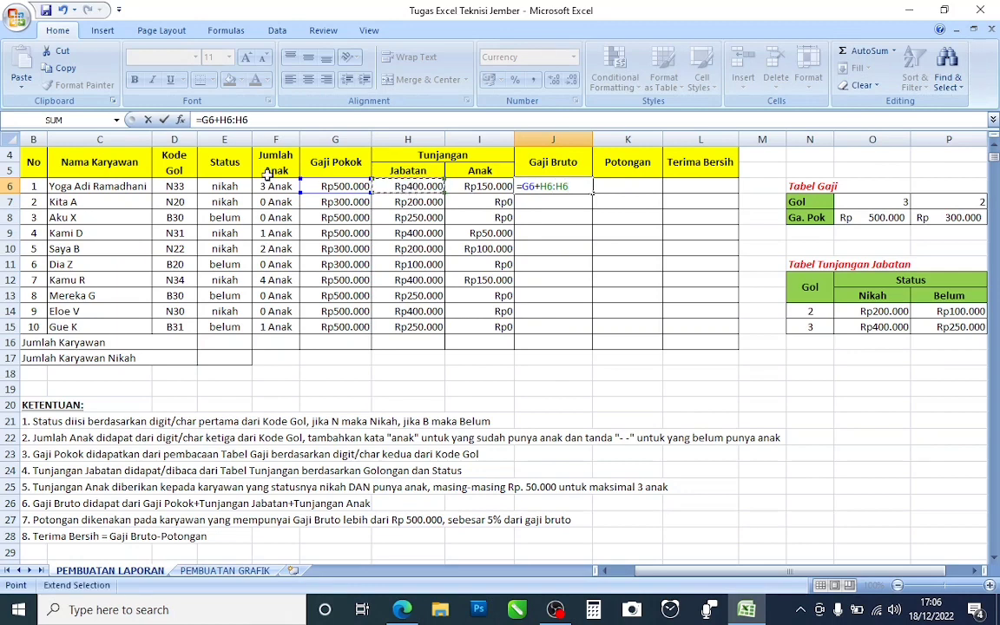
{"action": "left_click", "coordinate": [470, 187]}
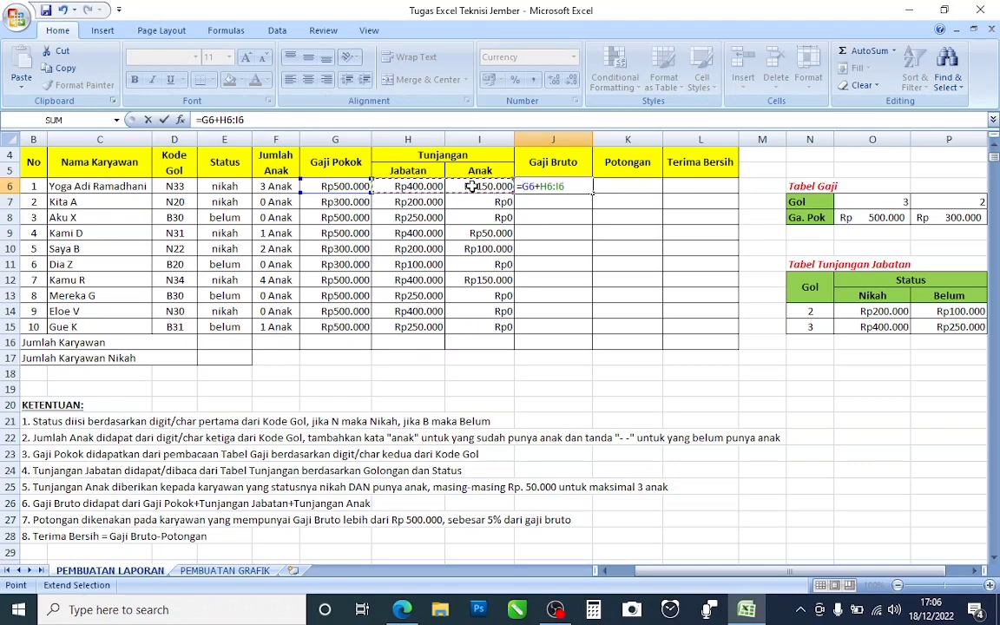
{"action": "key", "text": "Return"}
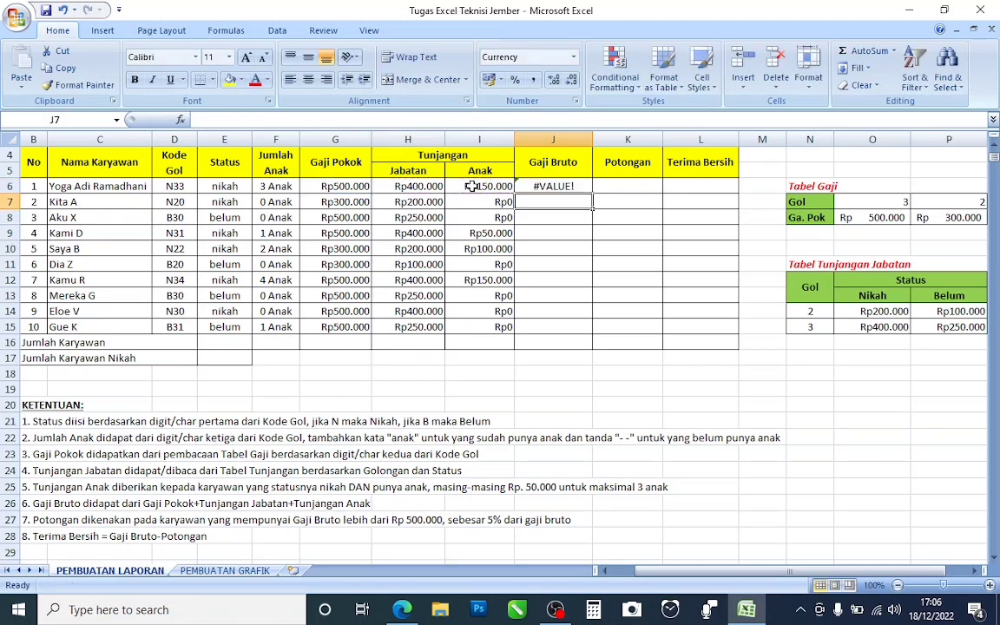
{"action": "left_click", "coordinate": [547, 188]}
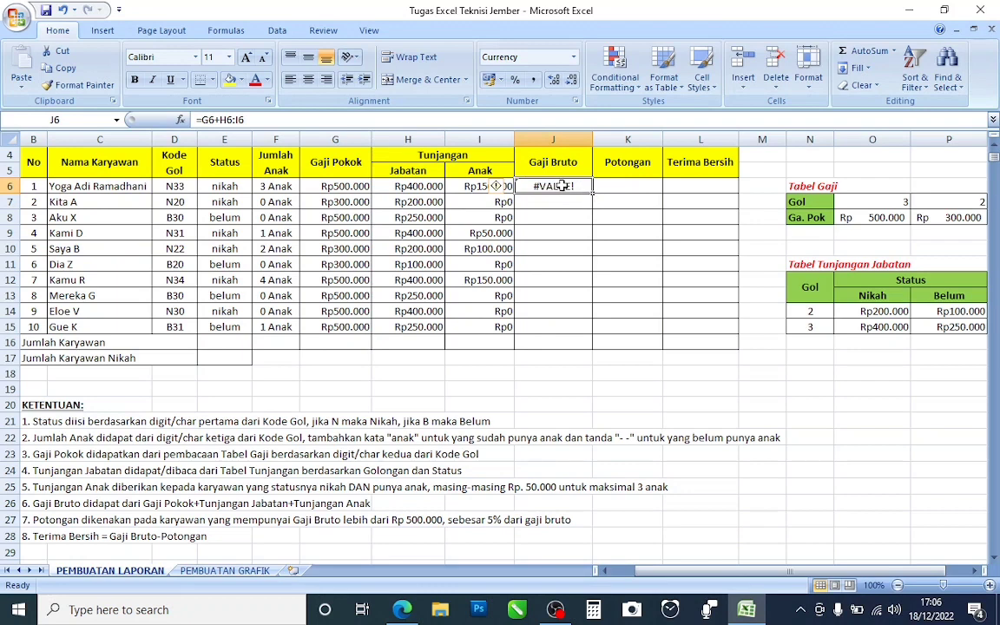
{"action": "key", "text": "Delete"}
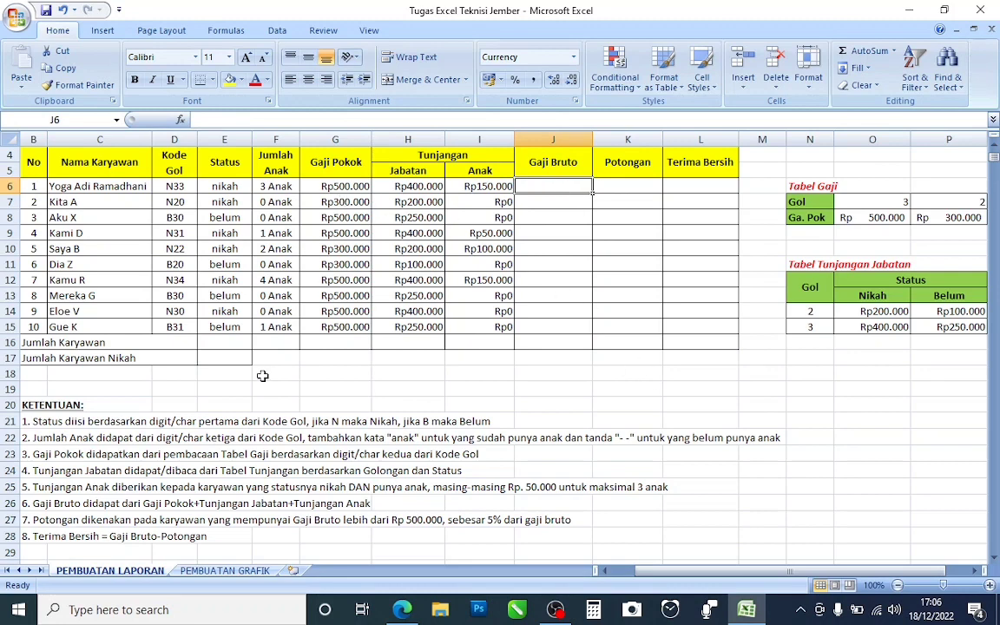
Sum Gaji Pokok and both Tunjangan into J6 with AutoSum over G6:I6, and fill the formula down to J15
{"action": "left_click", "coordinate": [333, 188]}
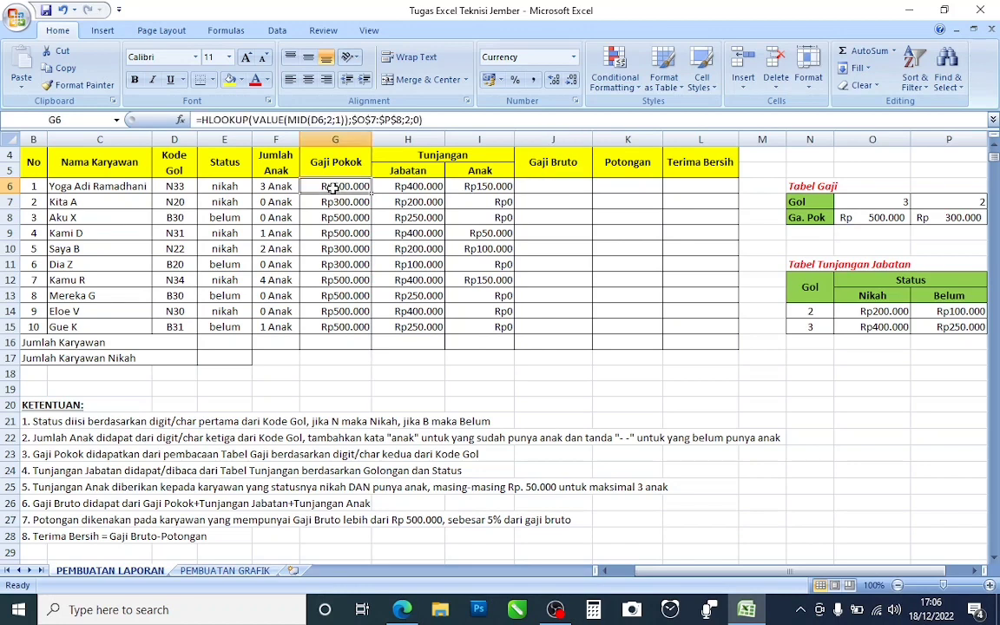
{"action": "left_click_drag", "start_coordinate": [334, 188], "coordinate": [543, 189]}
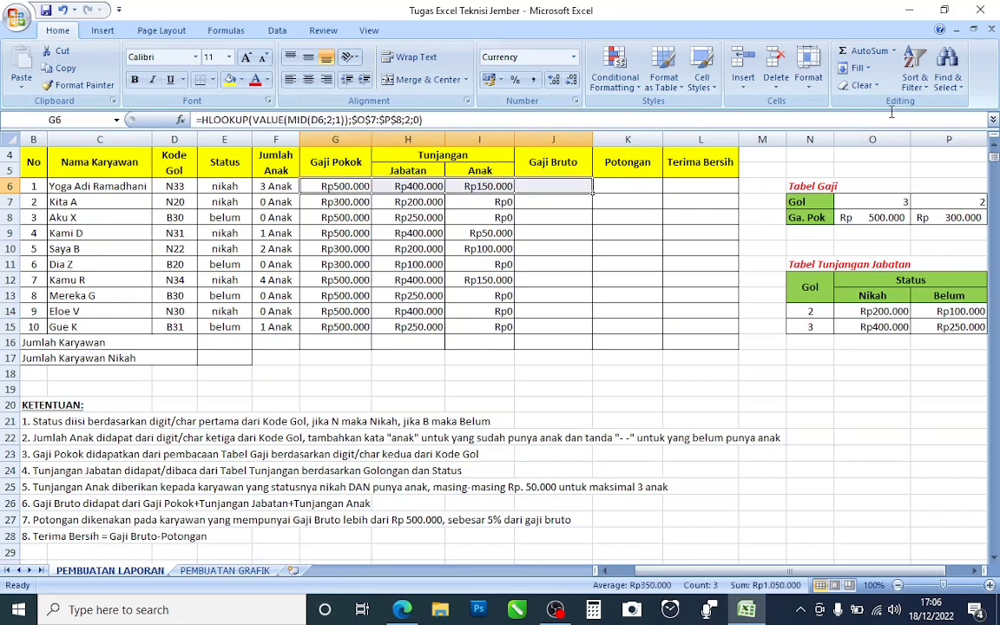
{"action": "left_click", "coordinate": [865, 50]}
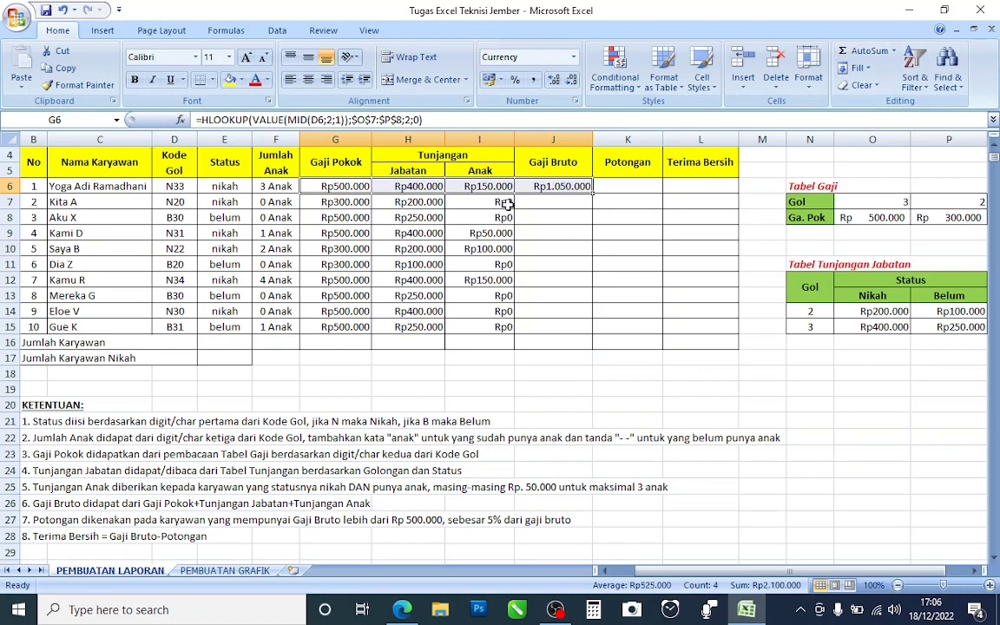
{"action": "left_click", "coordinate": [571, 187]}
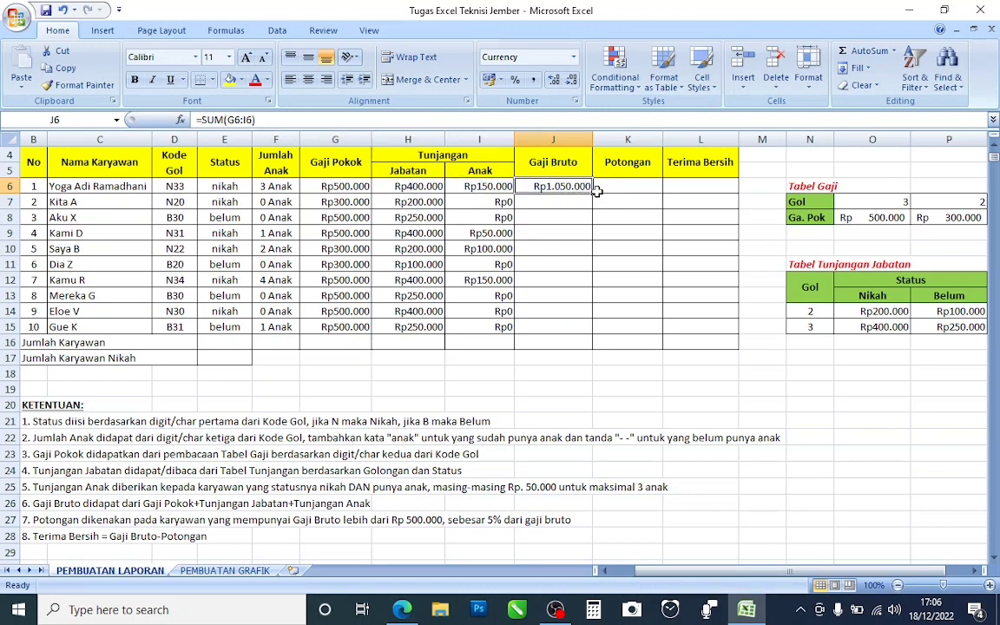
{"action": "left_click_drag", "start_coordinate": [591, 195], "coordinate": [593, 337]}
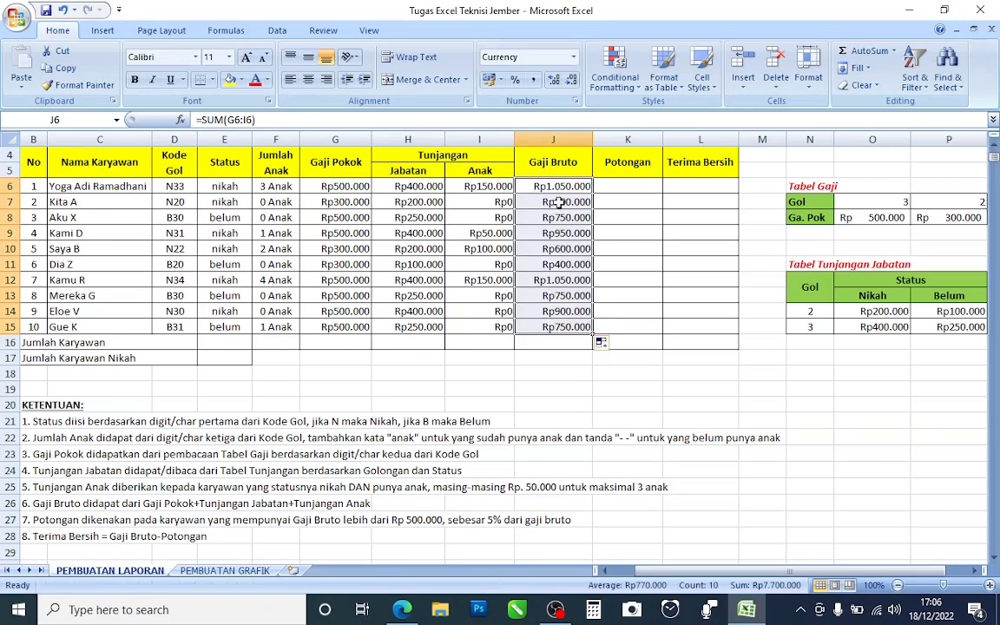
Review the Gaji Bruto column and read KETENTUAN rule 7 on when Potongan applies
{"action": "scroll", "coordinate": [548, 199], "scroll_direction": "down", "scroll_amount": 1}
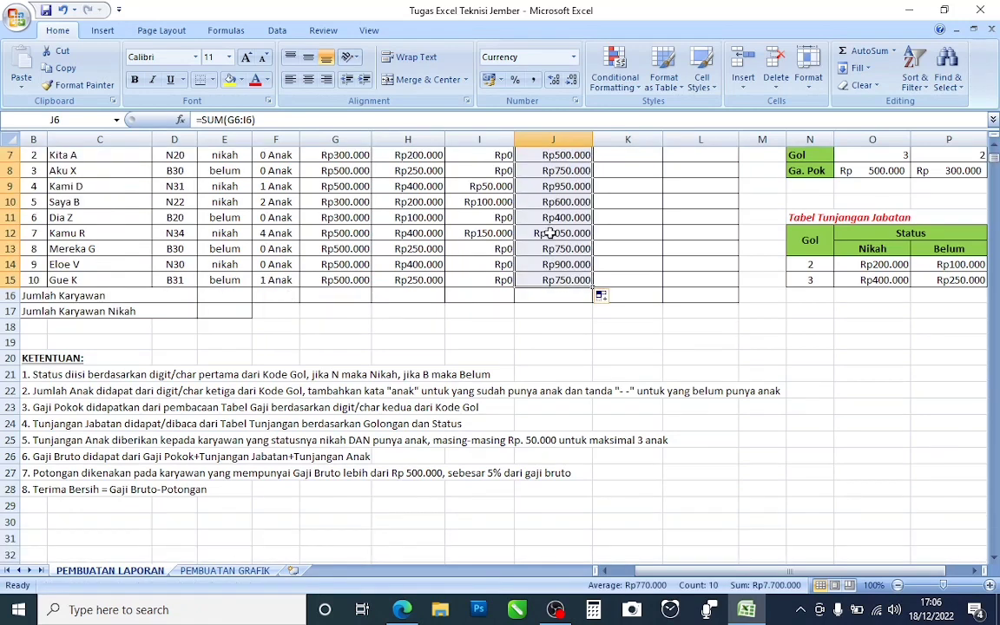
{"action": "left_click", "coordinate": [561, 246]}
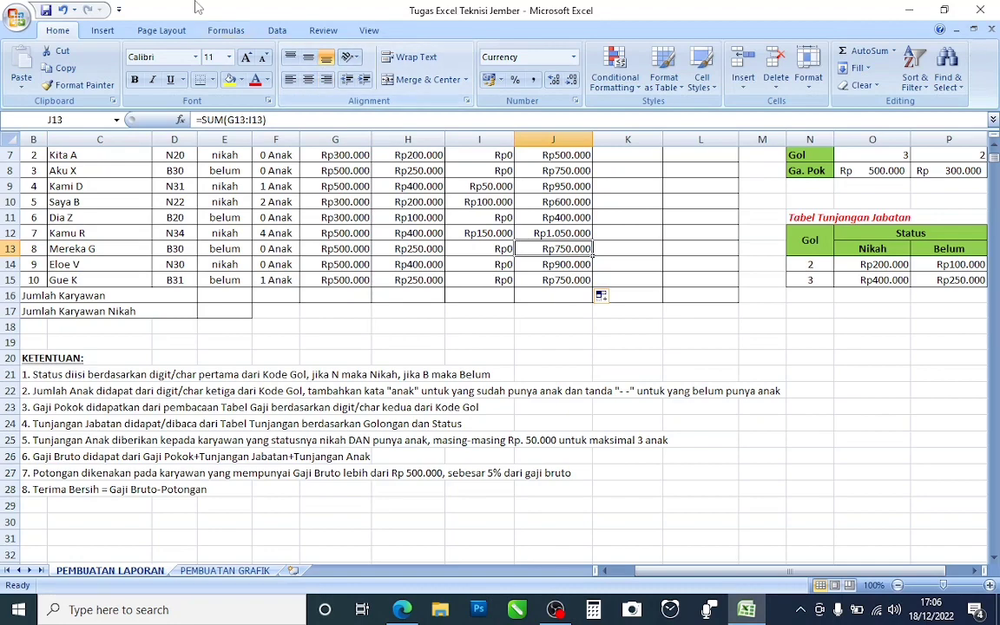
{"action": "scroll", "coordinate": [669, 201], "scroll_direction": "up", "scroll_amount": 2}
{"action": "left_click", "coordinate": [631, 246]}
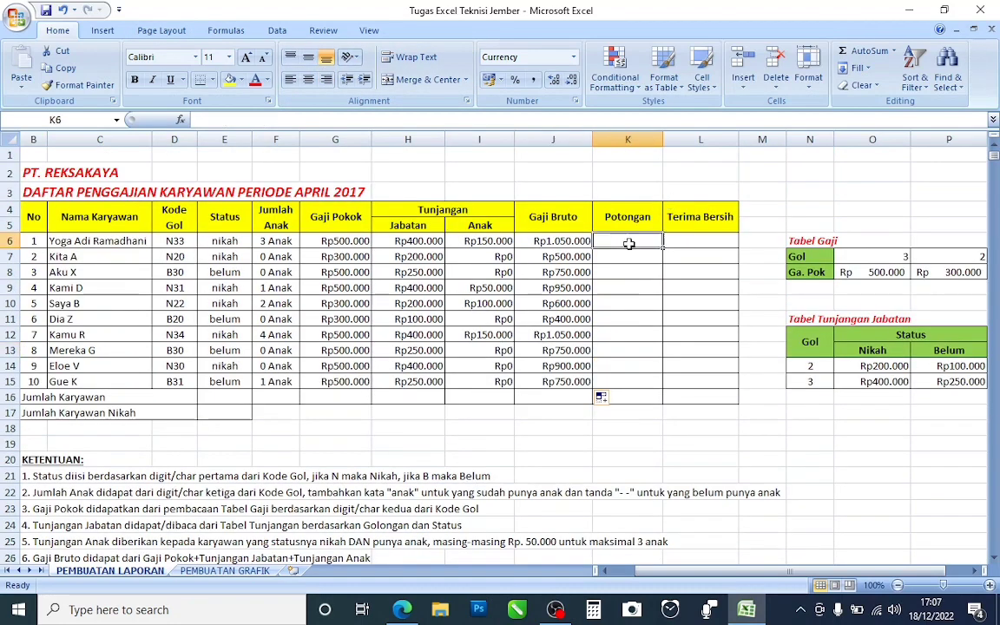
{"action": "scroll", "coordinate": [634, 249], "scroll_direction": "down", "scroll_amount": 4}
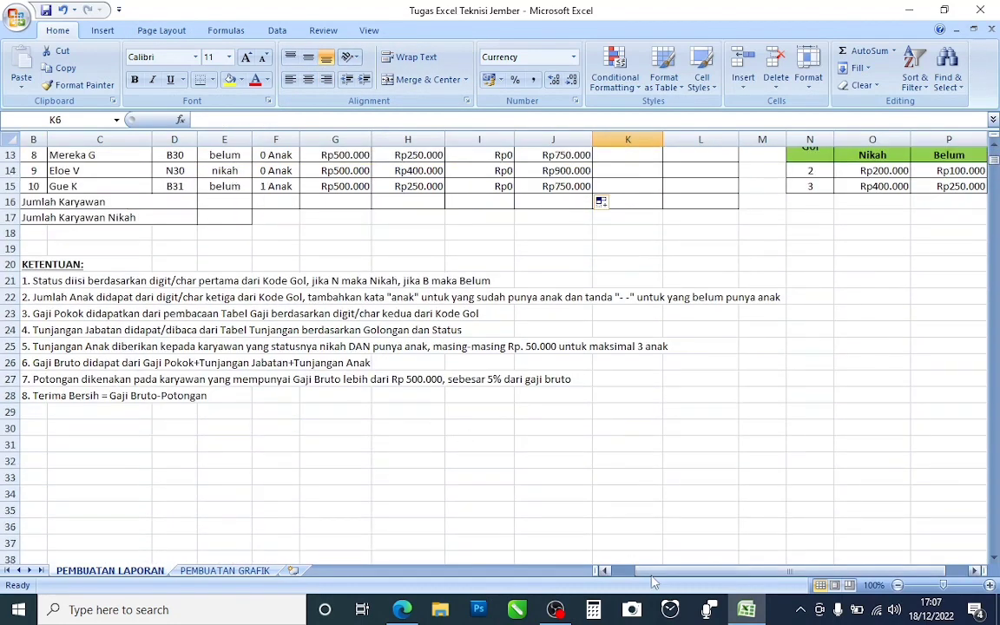
{"action": "left_click_drag", "start_coordinate": [638, 570], "coordinate": [608, 589]}
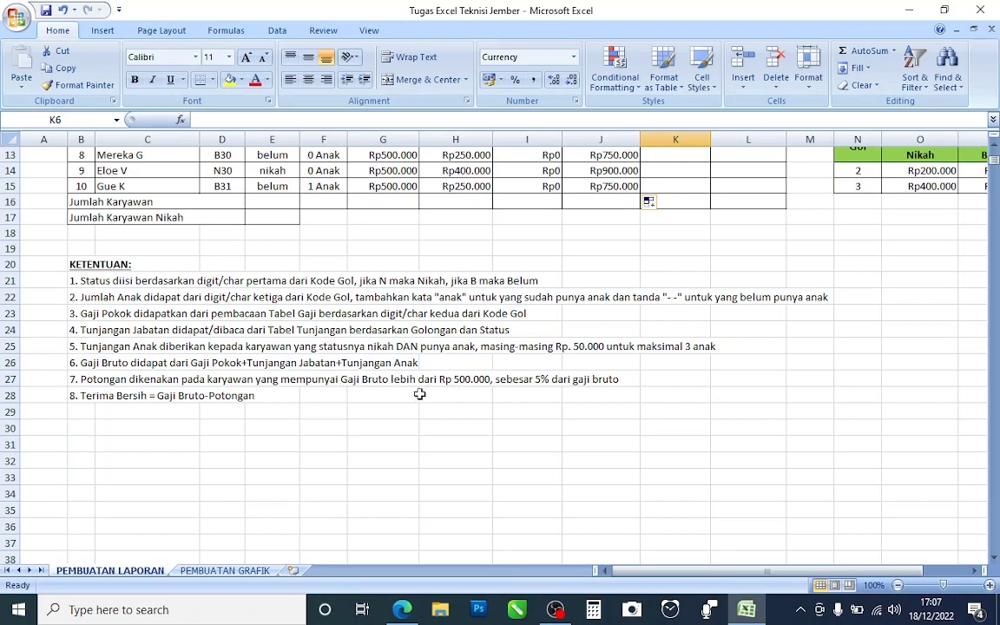
{"action": "scroll", "coordinate": [342, 352], "scroll_direction": "up", "scroll_amount": 4}
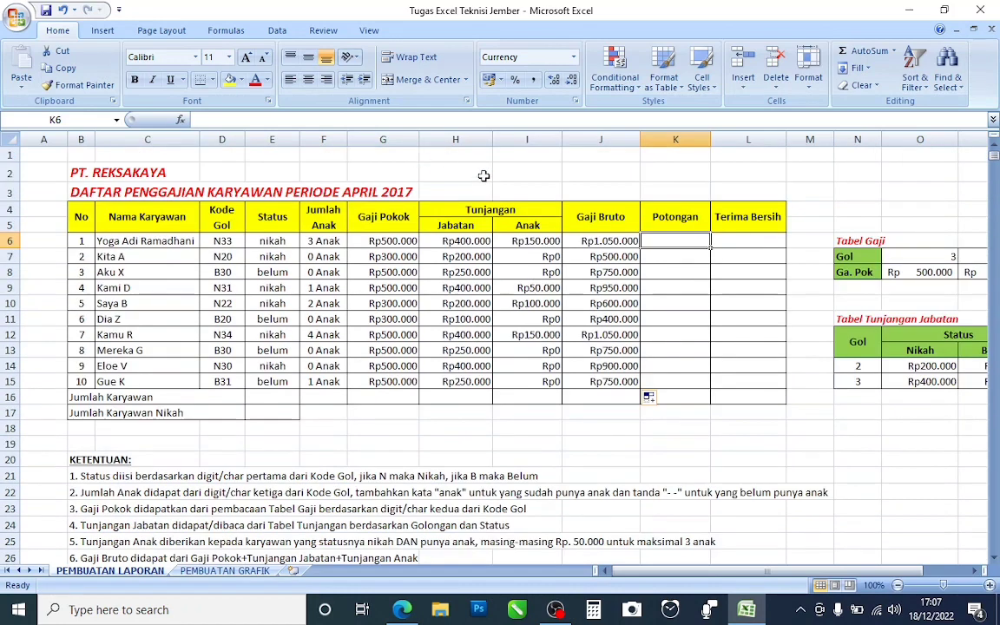
{"action": "scroll", "coordinate": [534, 248], "scroll_direction": "down", "scroll_amount": 2}
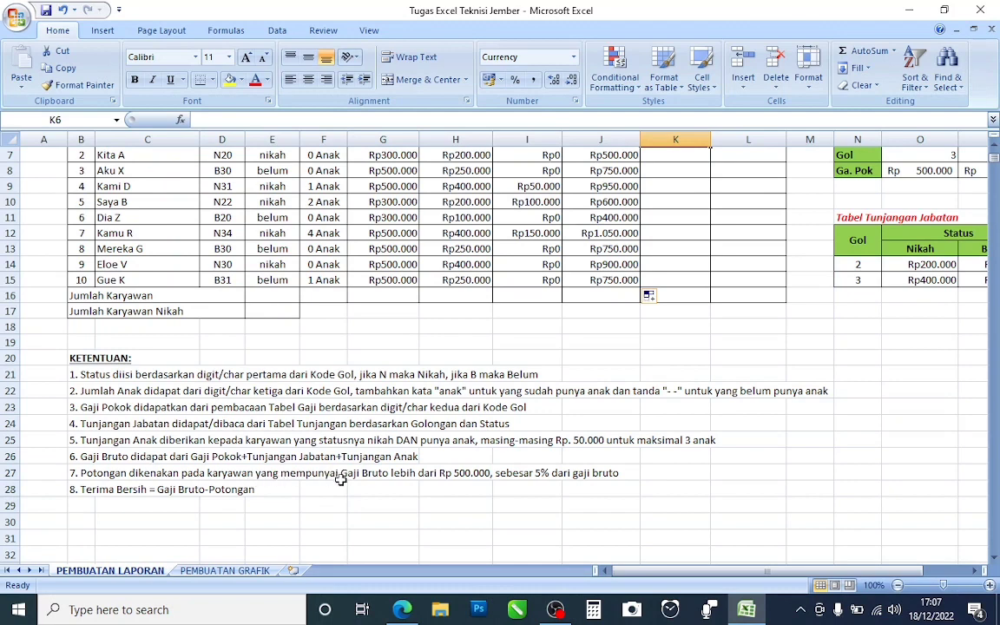
{"action": "scroll", "coordinate": [371, 482], "scroll_direction": "up", "scroll_amount": 1}
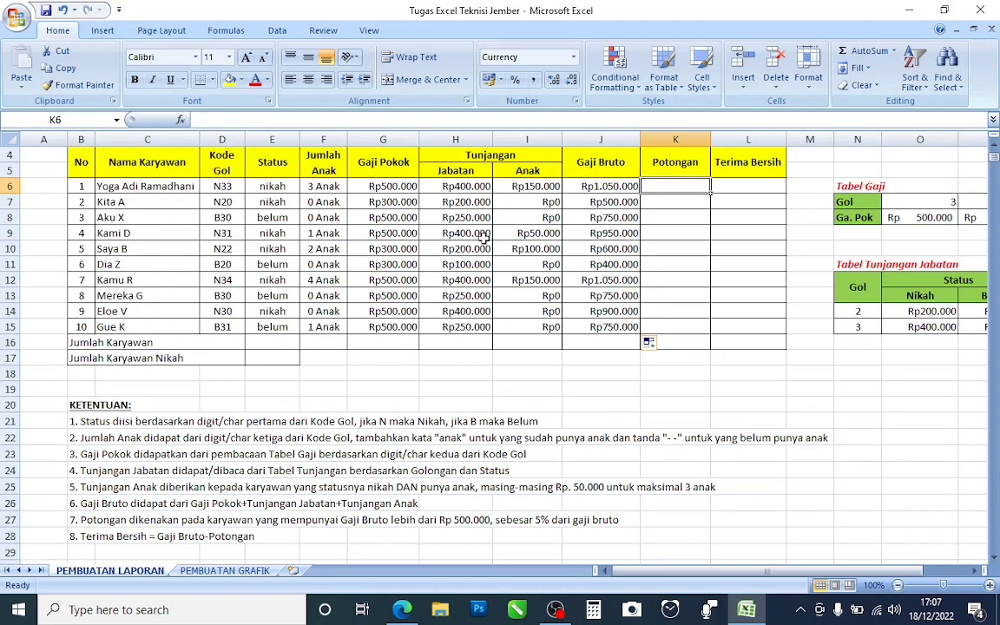
{"action": "left_click", "coordinate": [593, 188]}
{"action": "scroll", "coordinate": [593, 195], "scroll_direction": "down", "scroll_amount": 3}
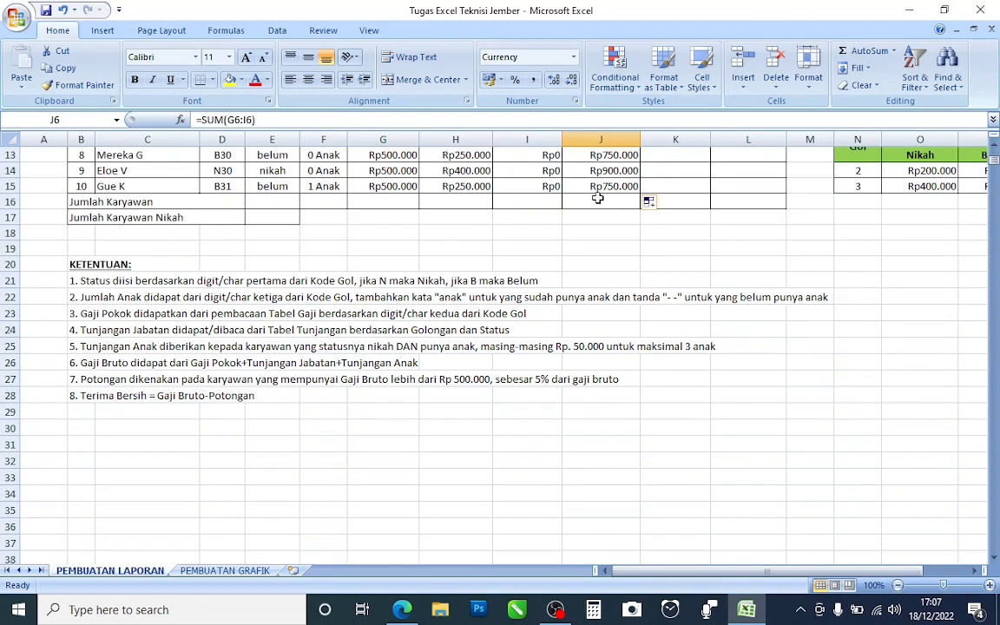
{"action": "scroll", "coordinate": [593, 206], "scroll_direction": "up", "scroll_amount": 2}
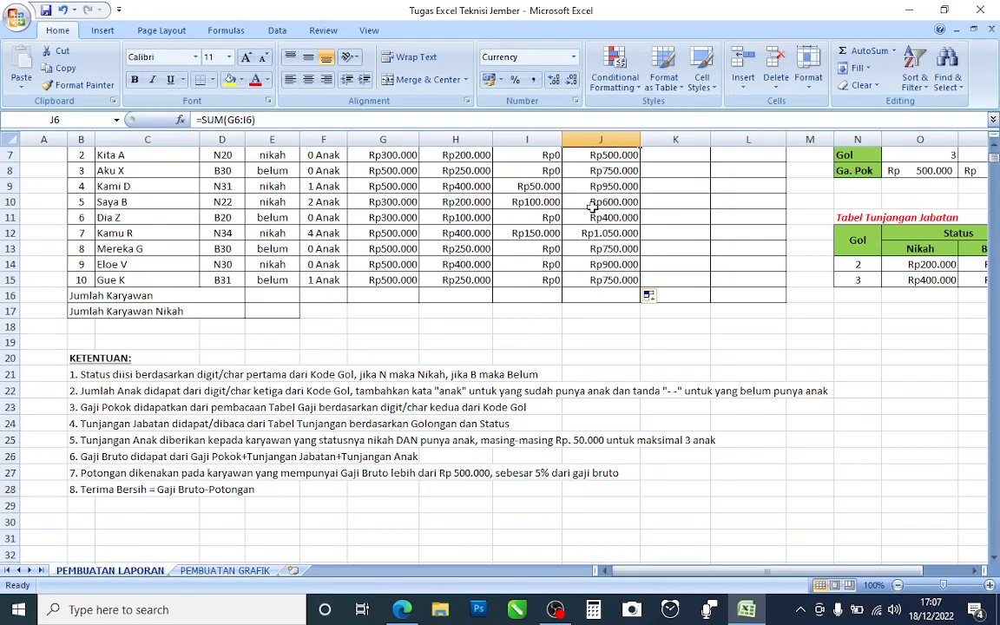
{"action": "scroll", "coordinate": [578, 169], "scroll_direction": "up", "scroll_amount": 2}
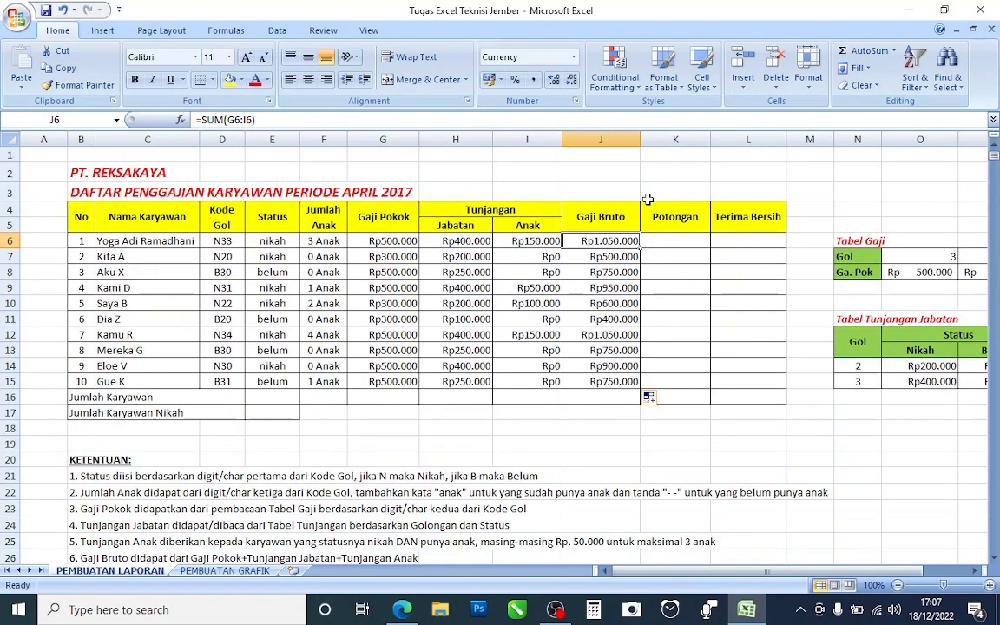
Enter the Potongan formula =IF(J6>500000;5%;0) in K6
{"action": "left_click", "coordinate": [657, 240]}
{"action": "type", "text": "="}
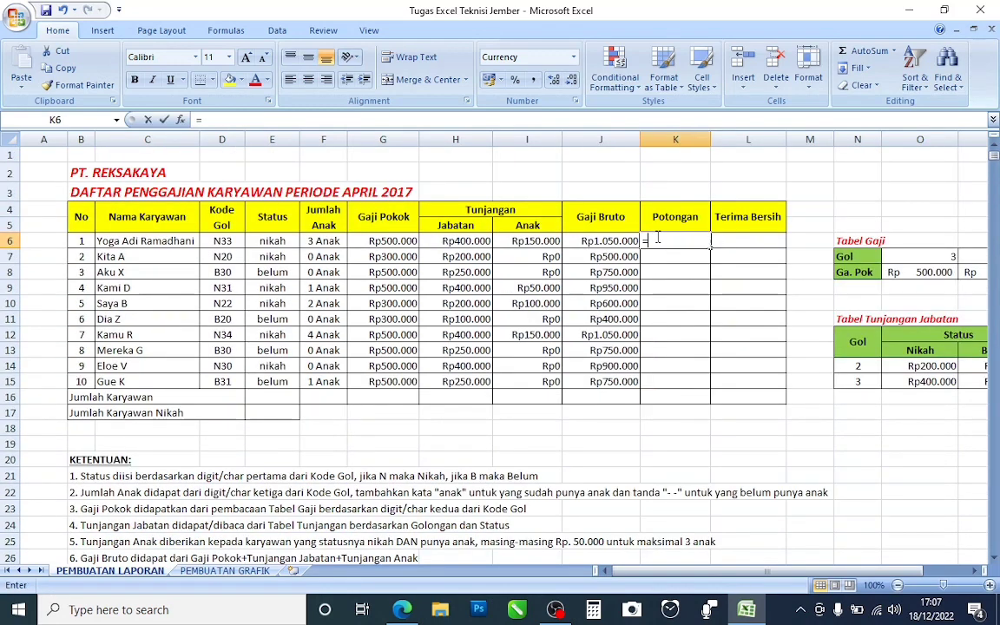
{"action": "type", "text": "if"}
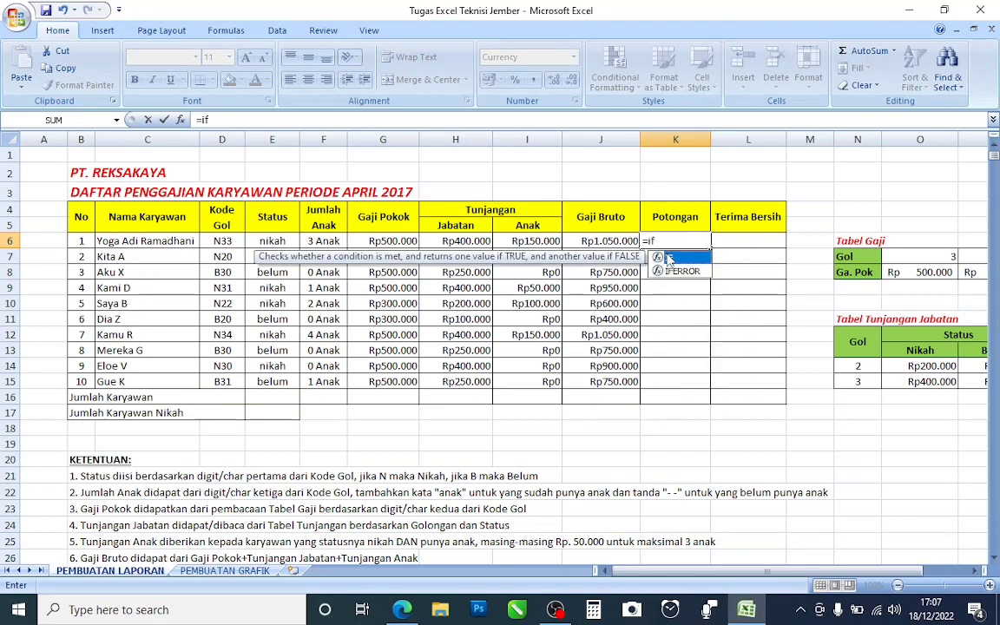
{"action": "double_click", "coordinate": [668, 258]}
{"action": "left_click", "coordinate": [597, 240]}
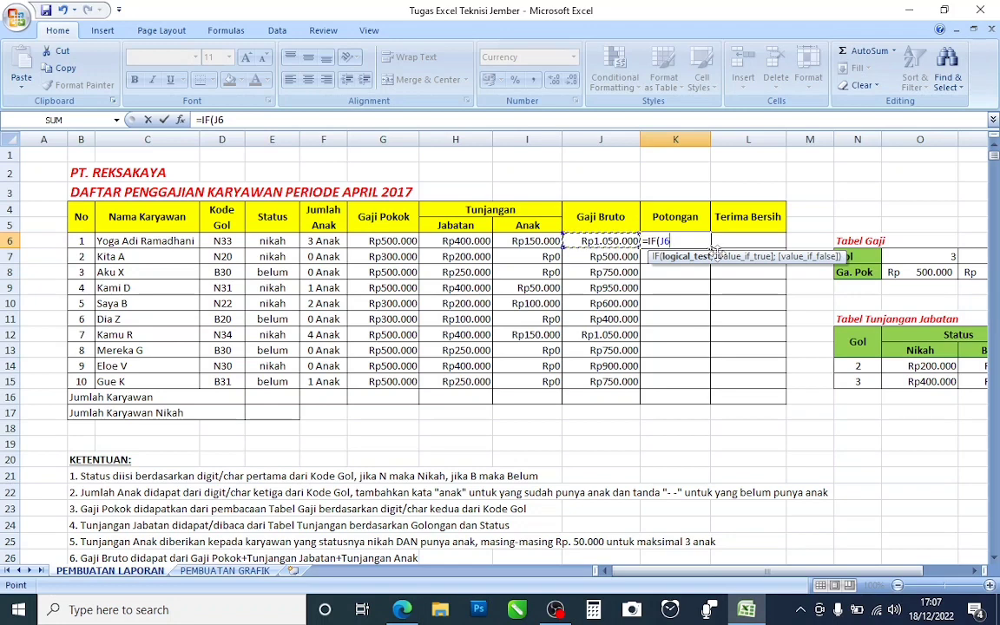
{"action": "type", "text": ">500"}
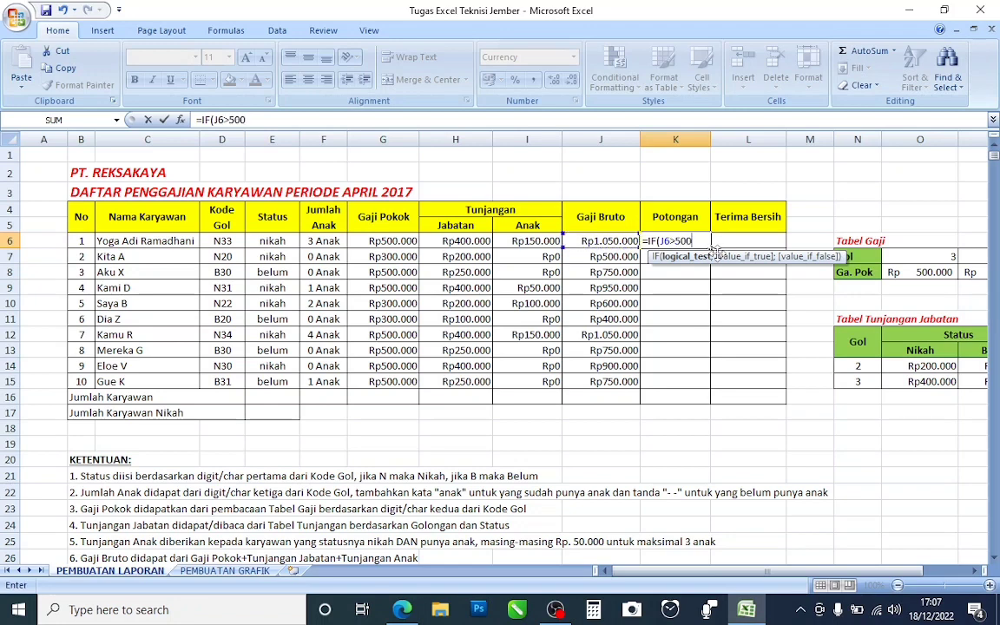
{"action": "type", "text": "000;"}
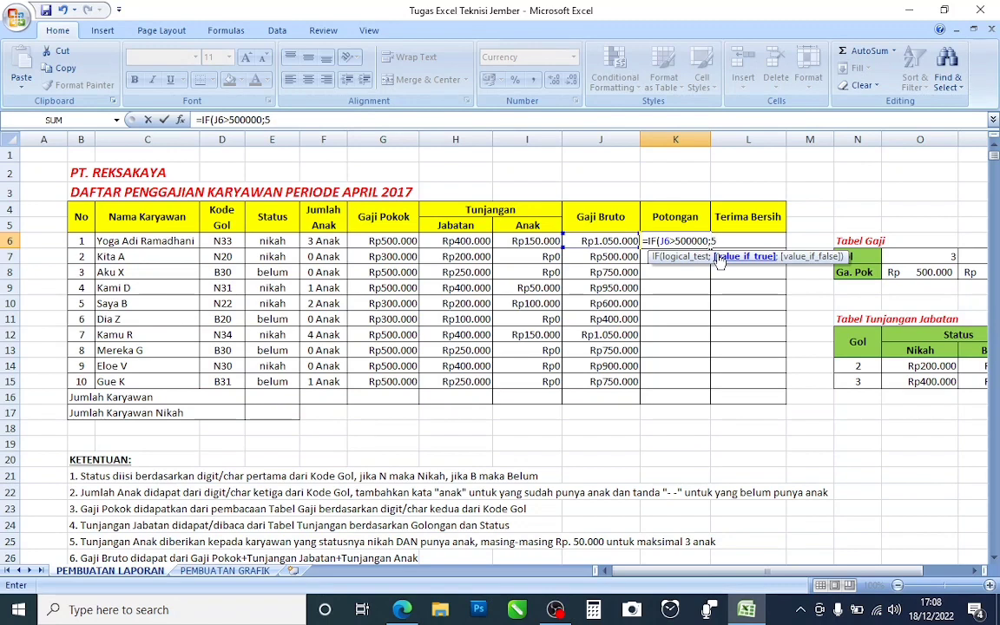
{"action": "type", "text": "5%;0"}
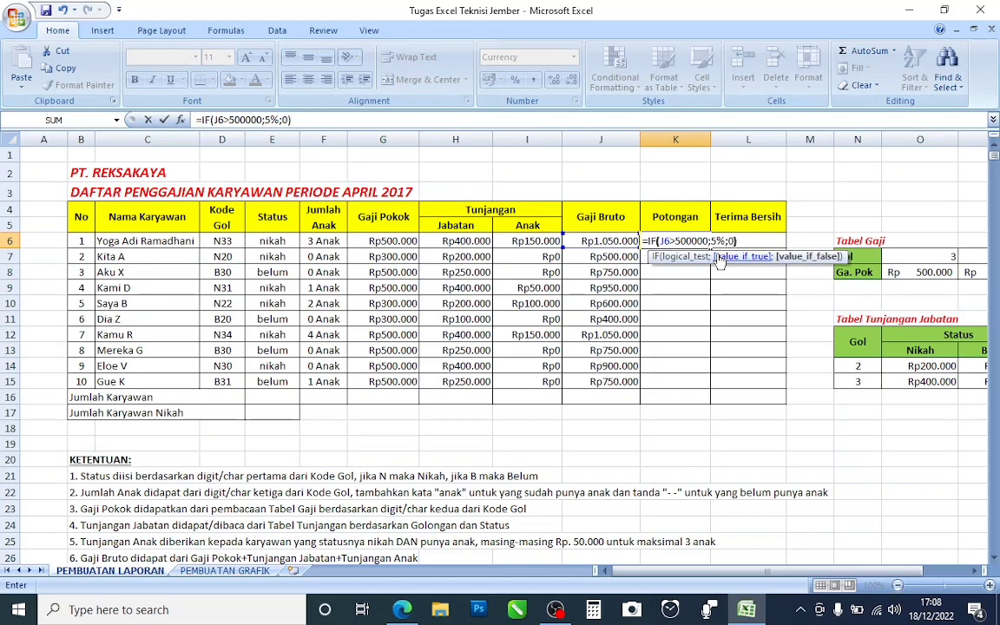
{"action": "key", "text": "Return"}
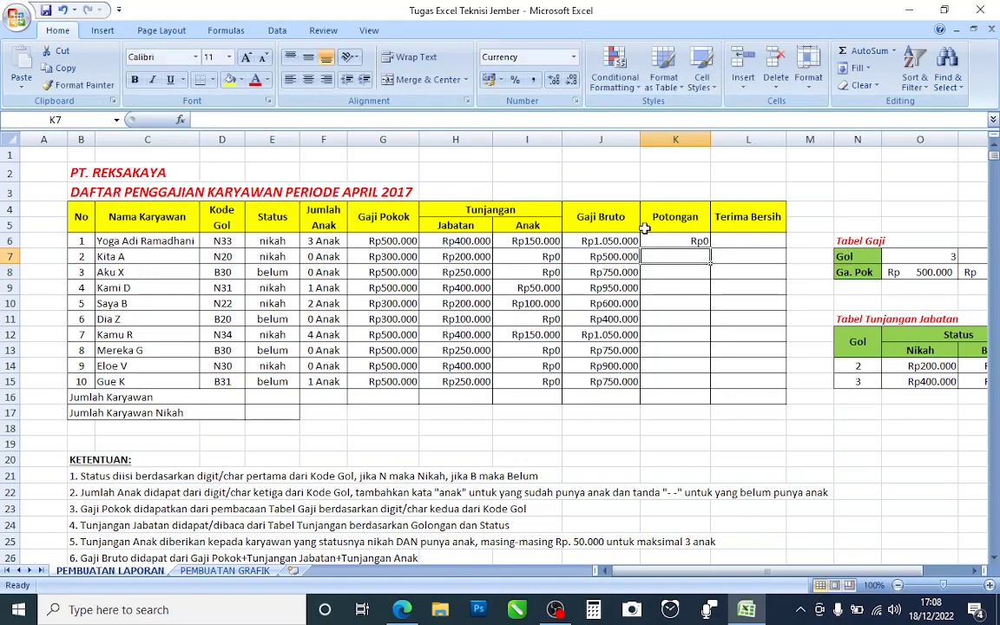
Fill the Potongan formula from K6 down to K15 and format K6 as a percentage
{"action": "key", "text": "Up"}
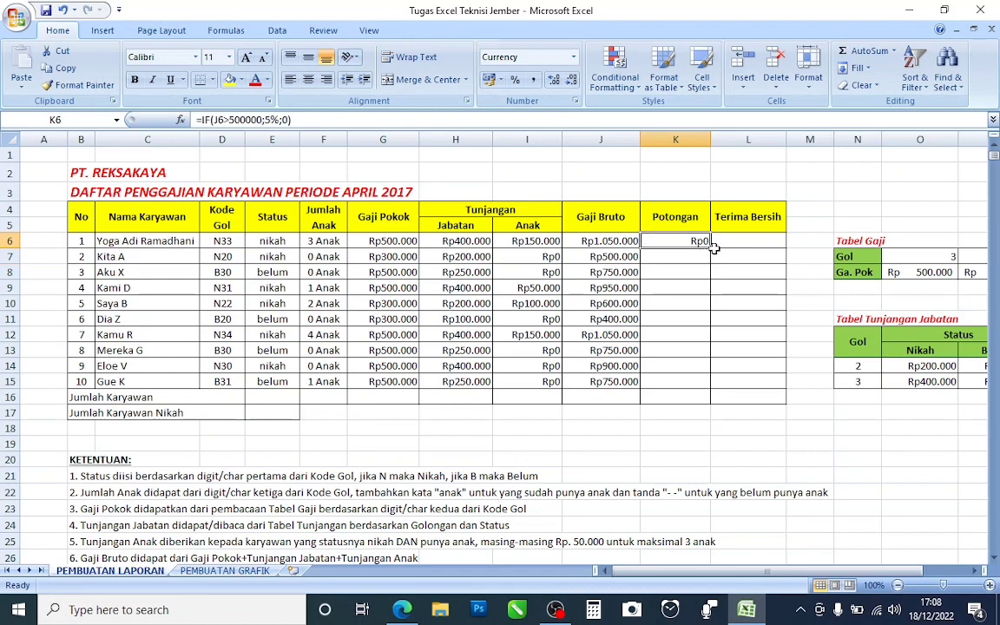
{"action": "left_click_drag", "start_coordinate": [709, 248], "coordinate": [708, 387]}
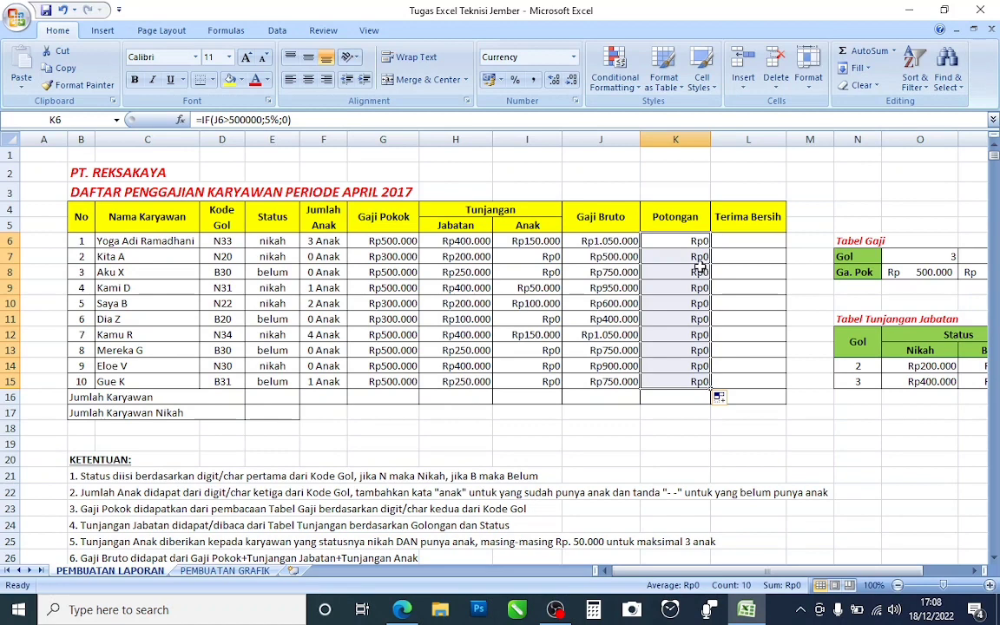
{"action": "left_click", "coordinate": [665, 239]}
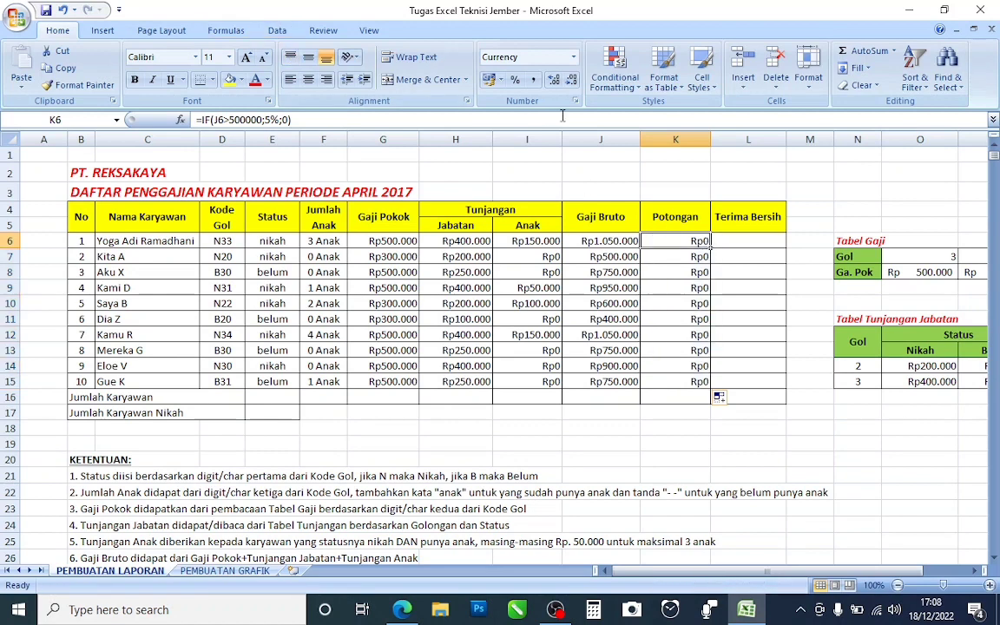
{"action": "left_click", "coordinate": [515, 79]}
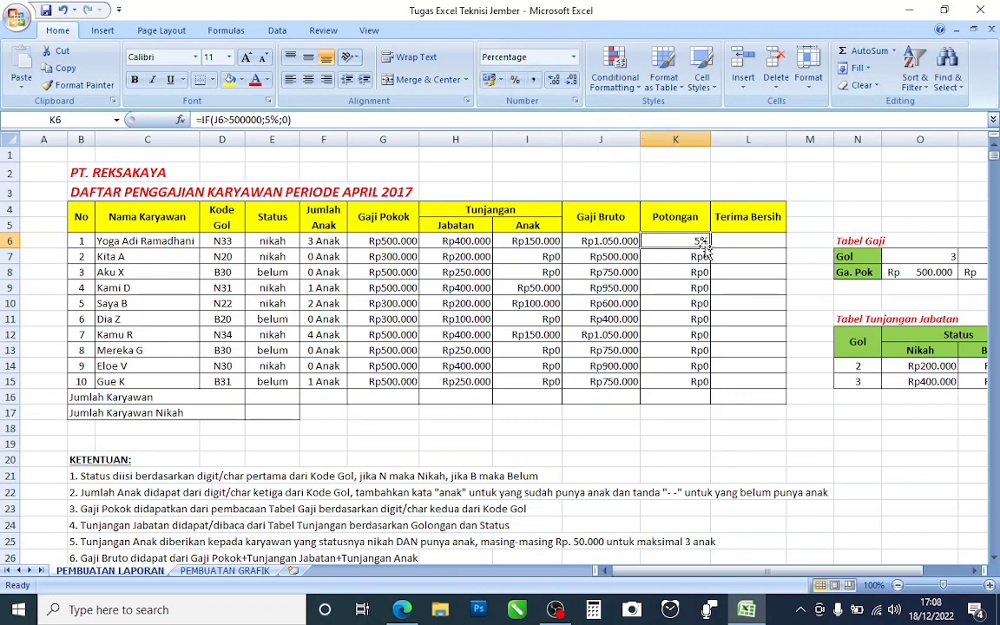
Fill the percentage-formatted Potongan formula from K6 down to K15 and check rows 7 and 11 against their Gaji Bruto
{"action": "left_click_drag", "start_coordinate": [710, 248], "coordinate": [710, 389]}
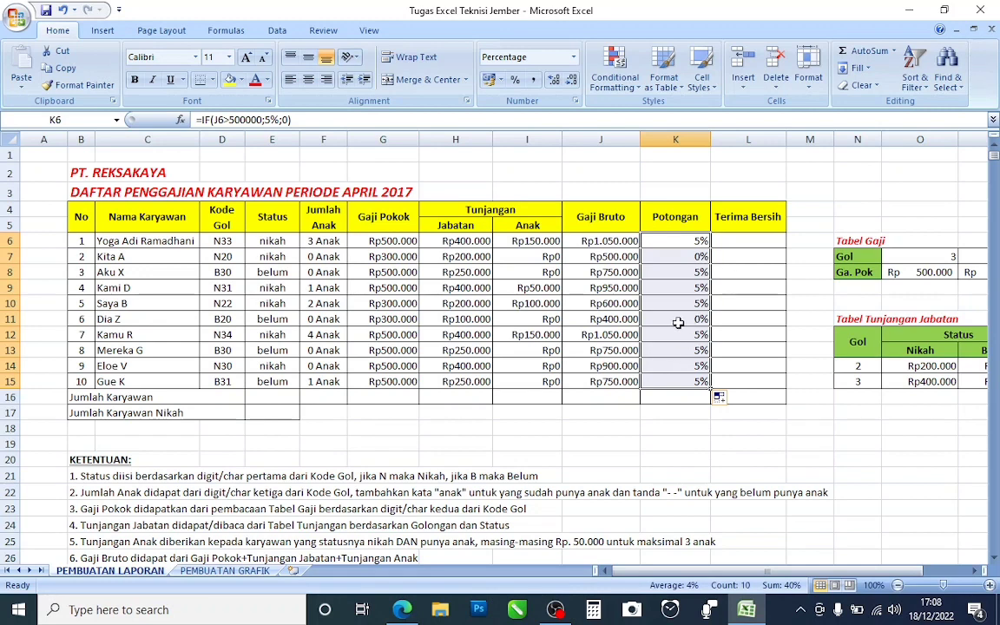
{"action": "left_click_drag", "start_coordinate": [678, 323], "coordinate": [621, 321]}
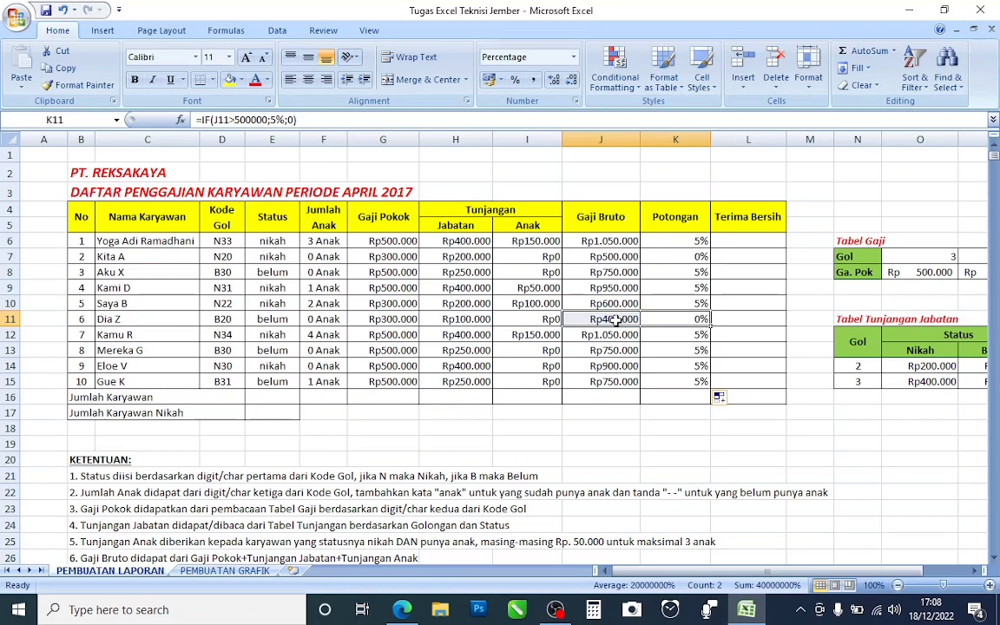
{"action": "left_click", "coordinate": [614, 319]}
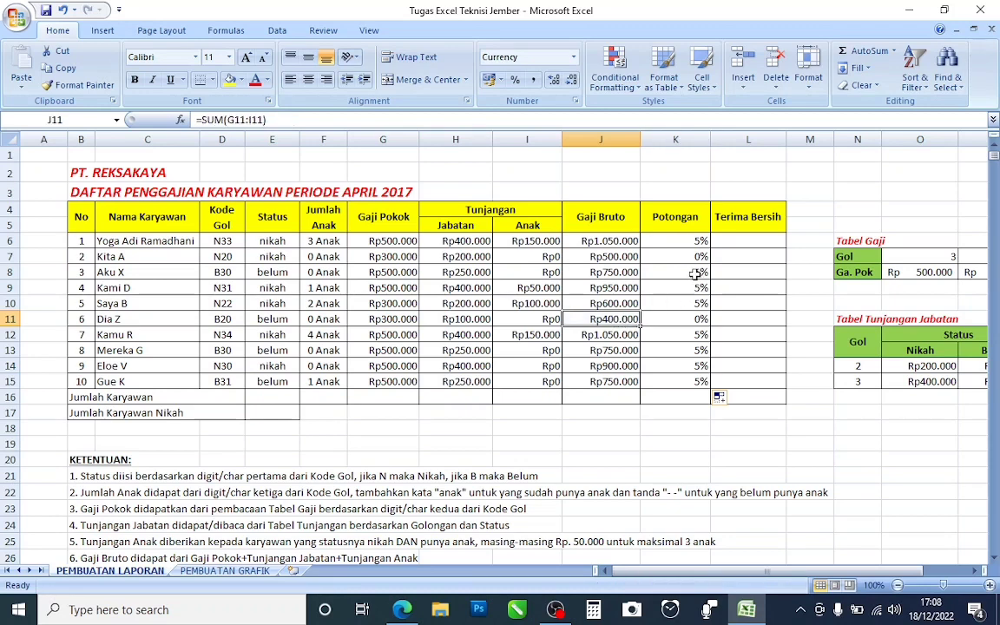
{"action": "left_click_drag", "start_coordinate": [694, 260], "coordinate": [617, 257]}
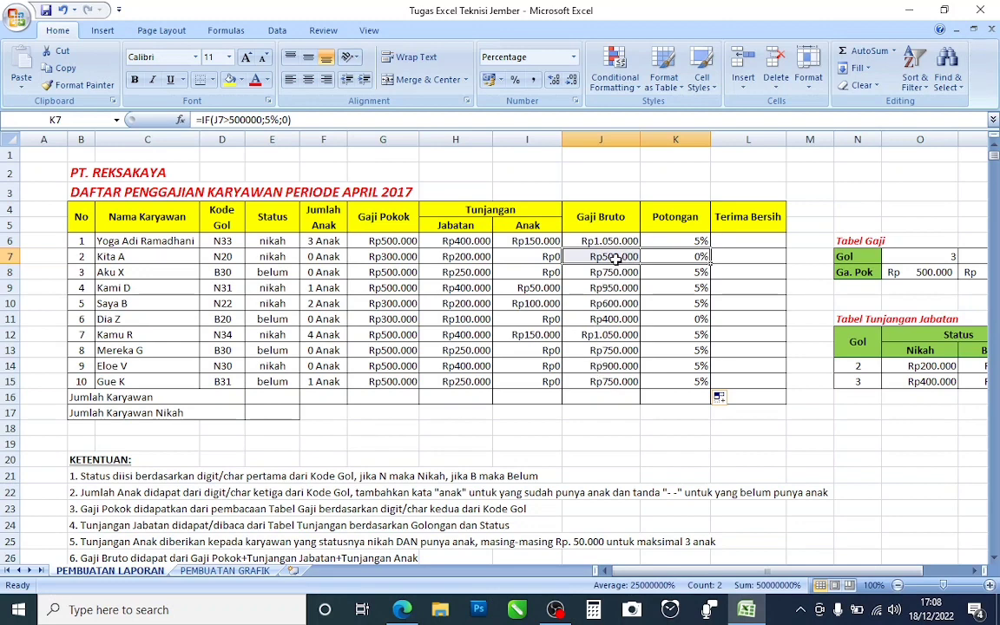
{"action": "left_click", "coordinate": [615, 257]}
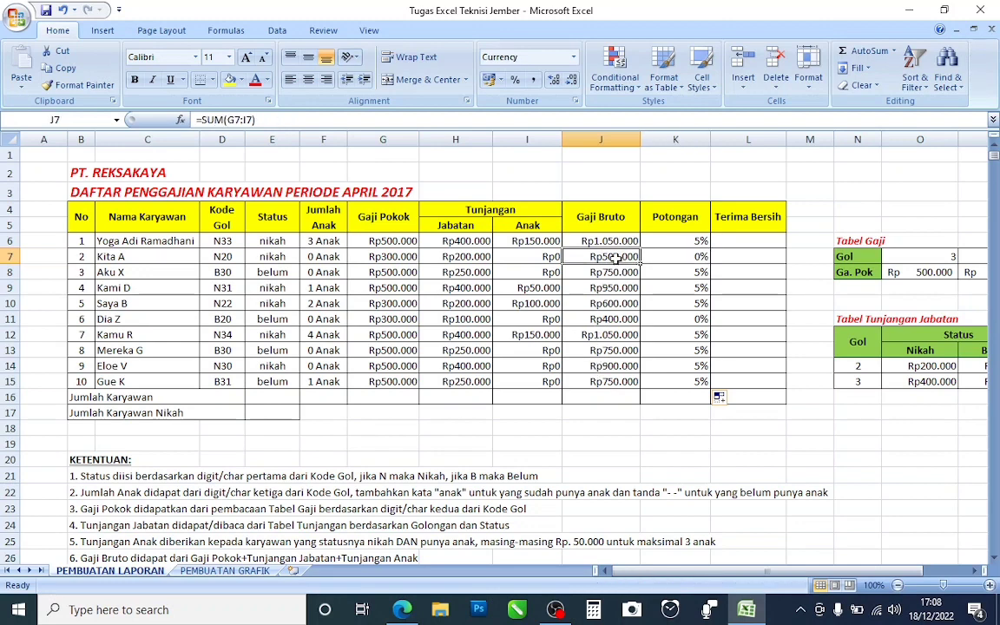
{"action": "left_click", "coordinate": [687, 256]}
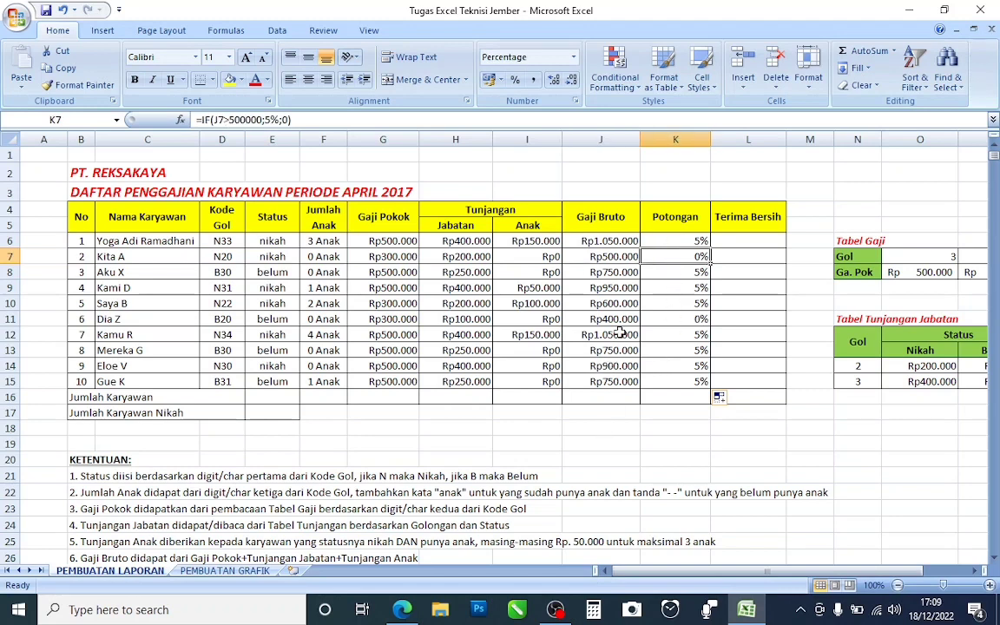
{"action": "left_click", "coordinate": [651, 319]}
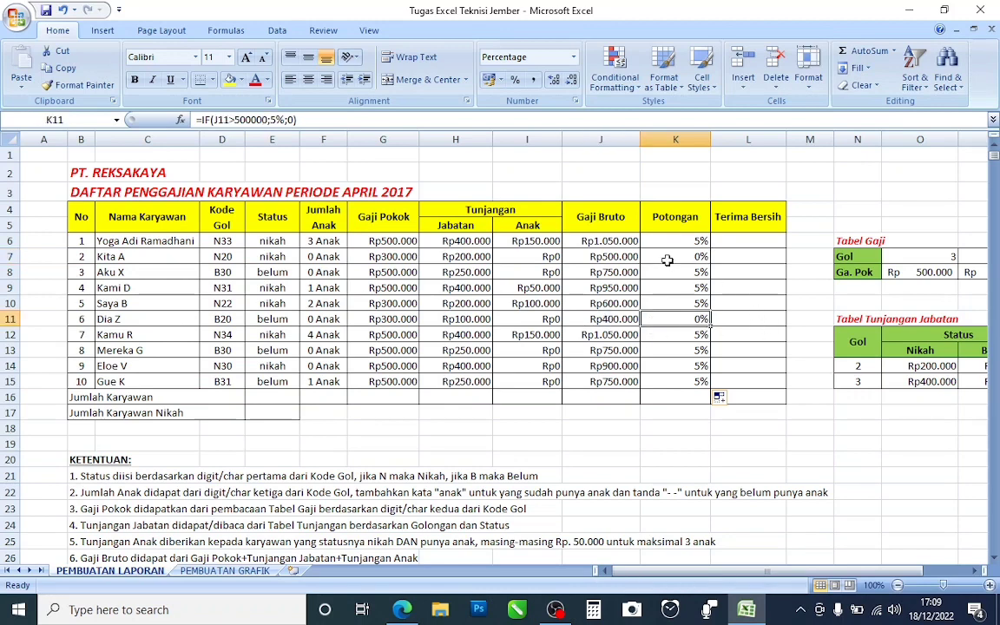
Read KETENTUAN rule 8 on calculating Terima Bersih and identify the Gaji Bruto and Potongan cells it needs in row 6
{"action": "left_click", "coordinate": [726, 242]}
{"action": "scroll", "coordinate": [605, 351], "scroll_direction": "down", "scroll_amount": 2}
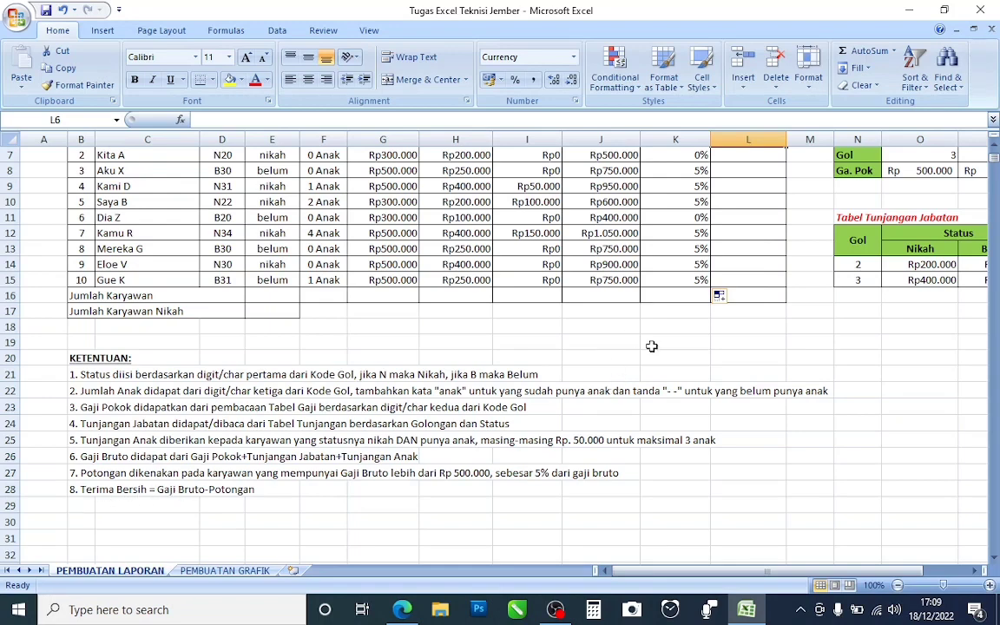
{"action": "scroll", "coordinate": [651, 346], "scroll_direction": "up", "scroll_amount": 2}
{"action": "scroll", "coordinate": [658, 330], "scroll_direction": "down", "scroll_amount": 2}
{"action": "scroll", "coordinate": [690, 273], "scroll_direction": "up", "scroll_amount": 2}
{"action": "scroll", "coordinate": [607, 278], "scroll_direction": "down", "scroll_amount": 4}
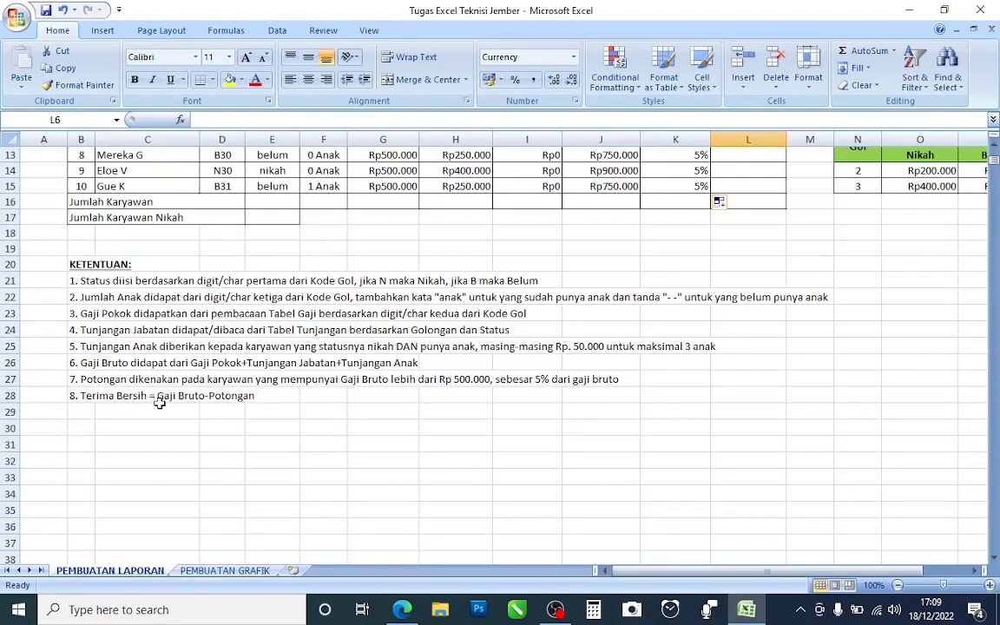
{"action": "scroll", "coordinate": [746, 230], "scroll_direction": "up", "scroll_amount": 4}
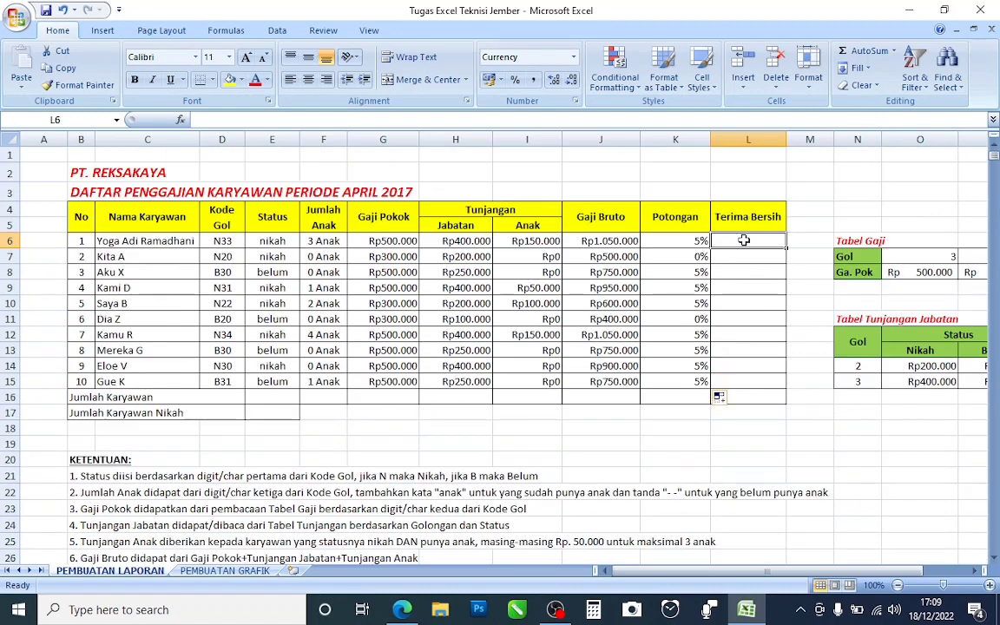
{"action": "left_click", "coordinate": [601, 240]}
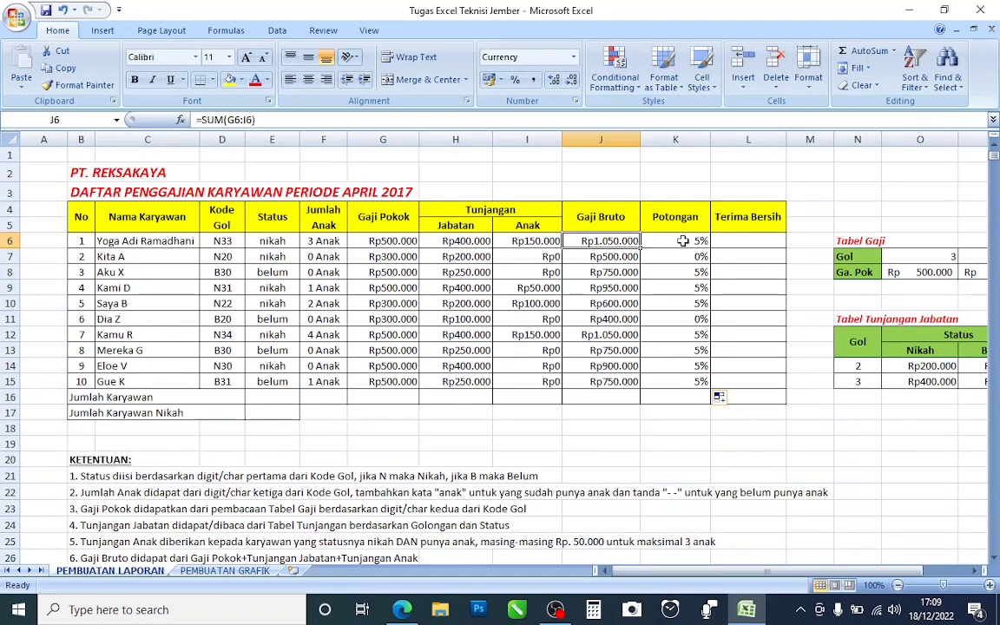
{"action": "left_click", "coordinate": [698, 240]}
{"action": "left_click", "coordinate": [735, 240]}
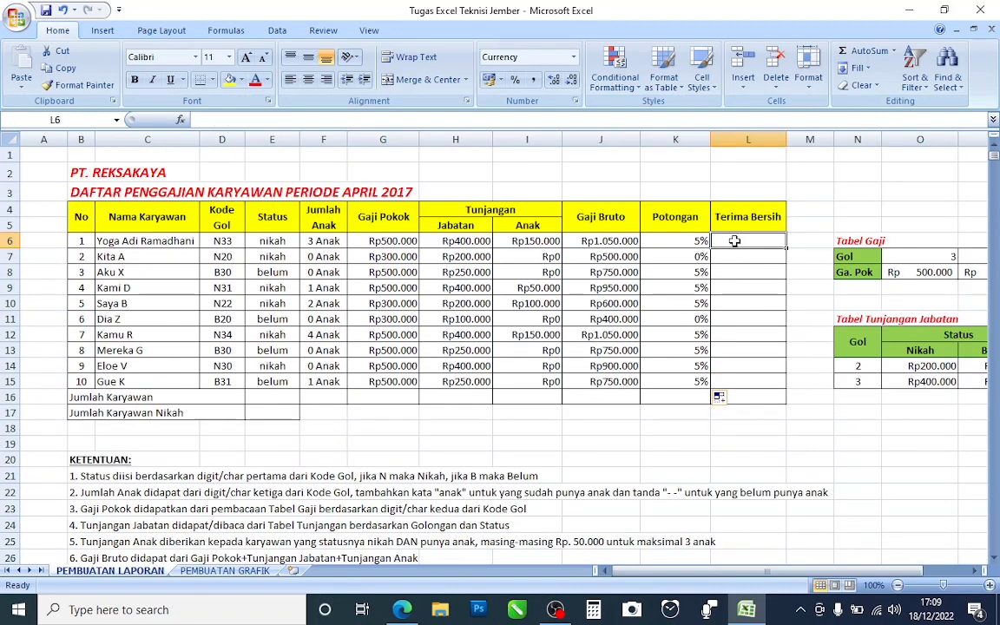
Enter the Terima Bersih formula =J6(K6*J6) in L6, referring to Gaji Bruto and Potongan
{"action": "type", "text": "="}
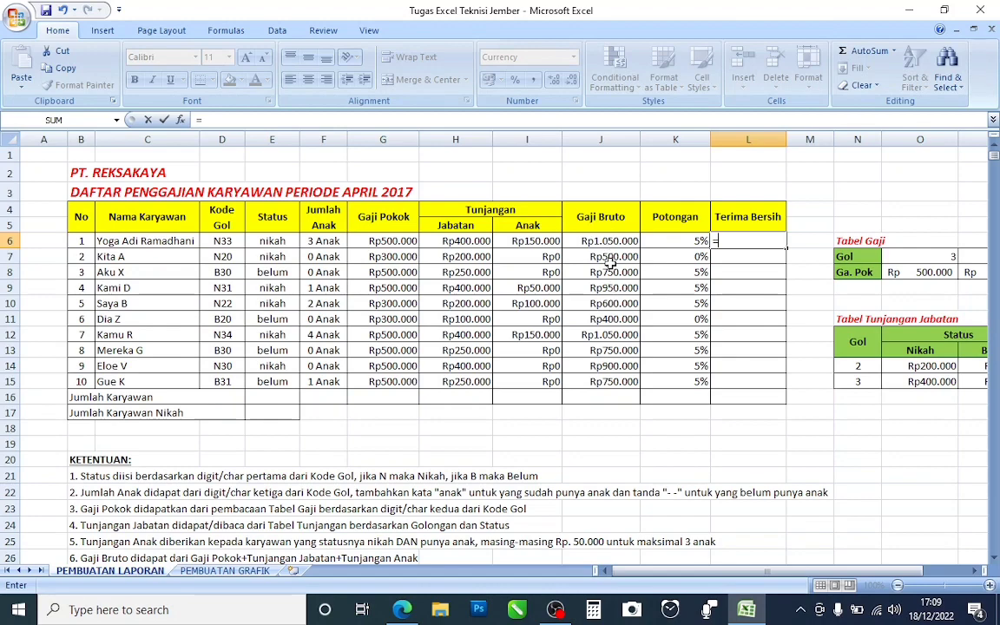
{"action": "scroll", "coordinate": [497, 309], "scroll_direction": "down", "scroll_amount": 3}
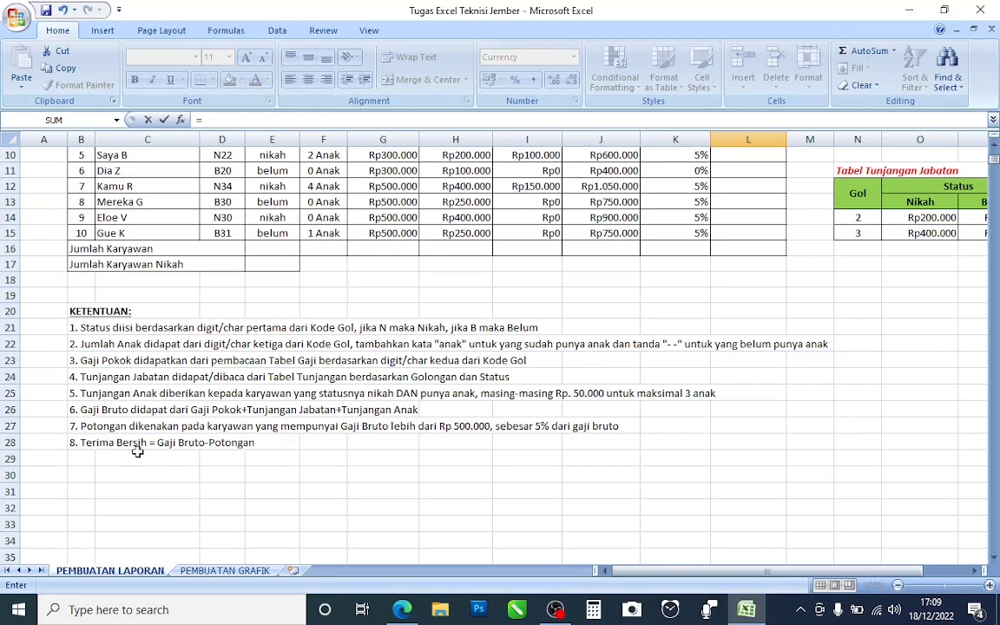
{"action": "scroll", "coordinate": [255, 449], "scroll_direction": "up", "scroll_amount": 3}
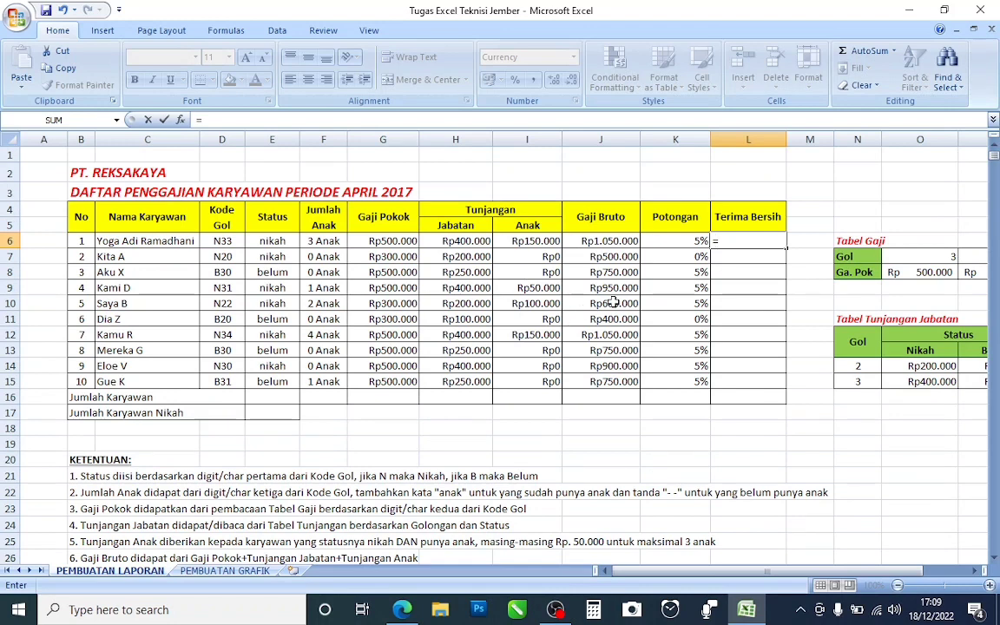
{"action": "left_click", "coordinate": [591, 245]}
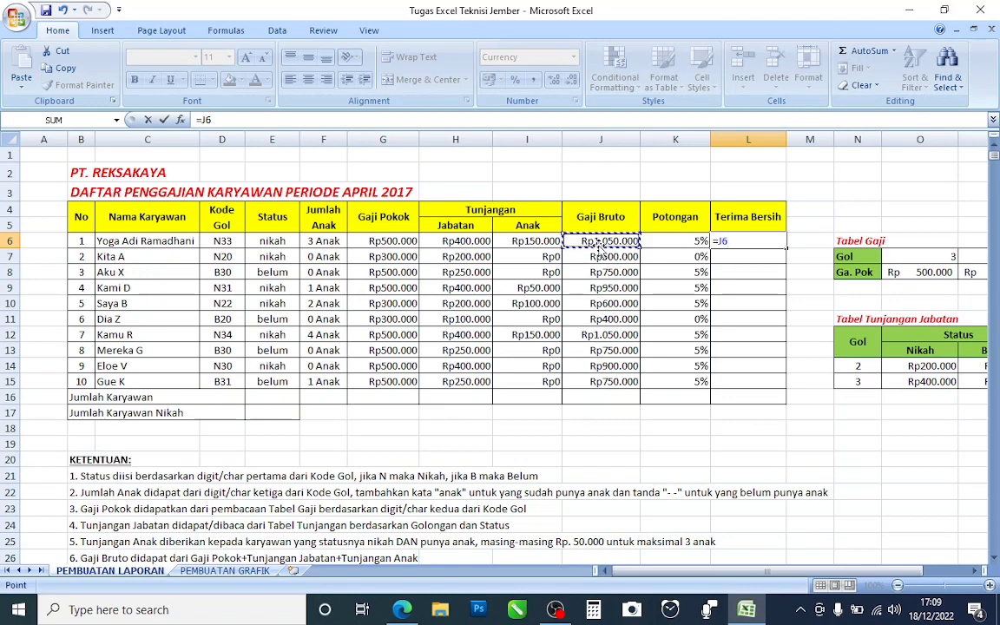
{"action": "type", "text": "("}
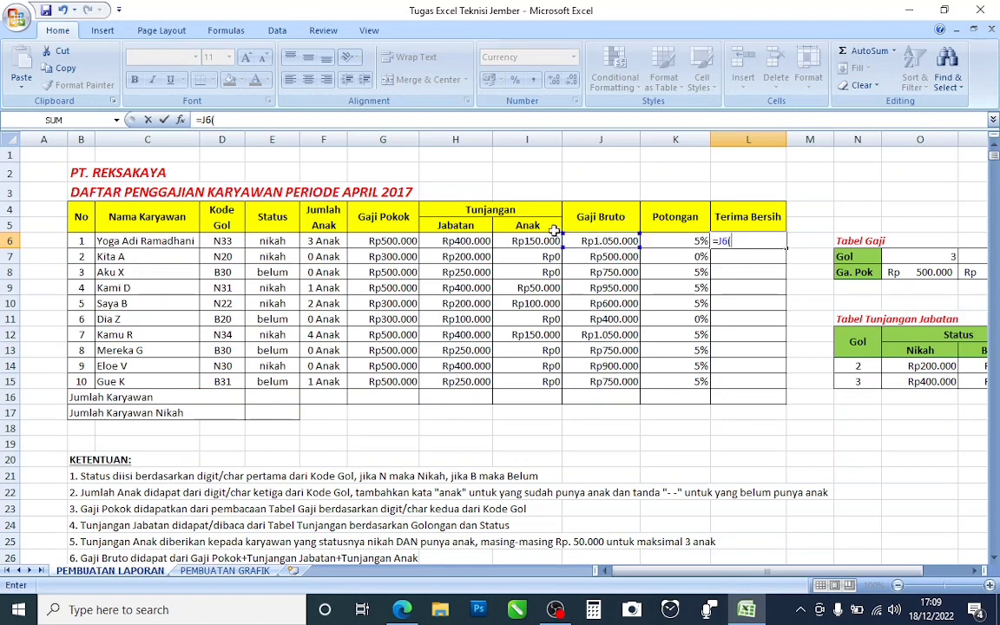
{"action": "left_click", "coordinate": [679, 244]}
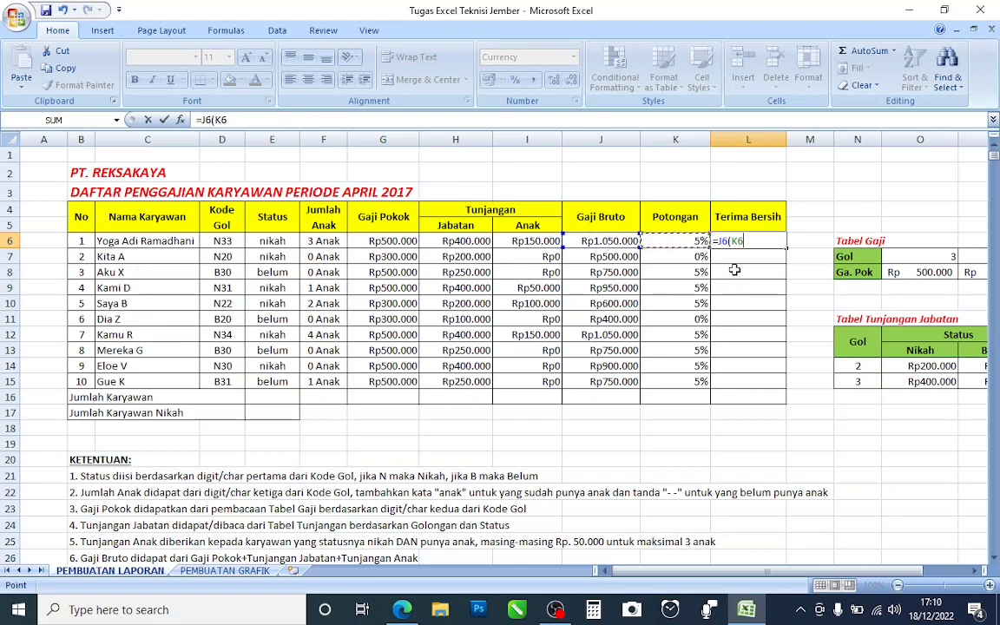
{"action": "type", "text": "*"}
{"action": "left_click", "coordinate": [599, 241]}
{"action": "type", "text": ")"}
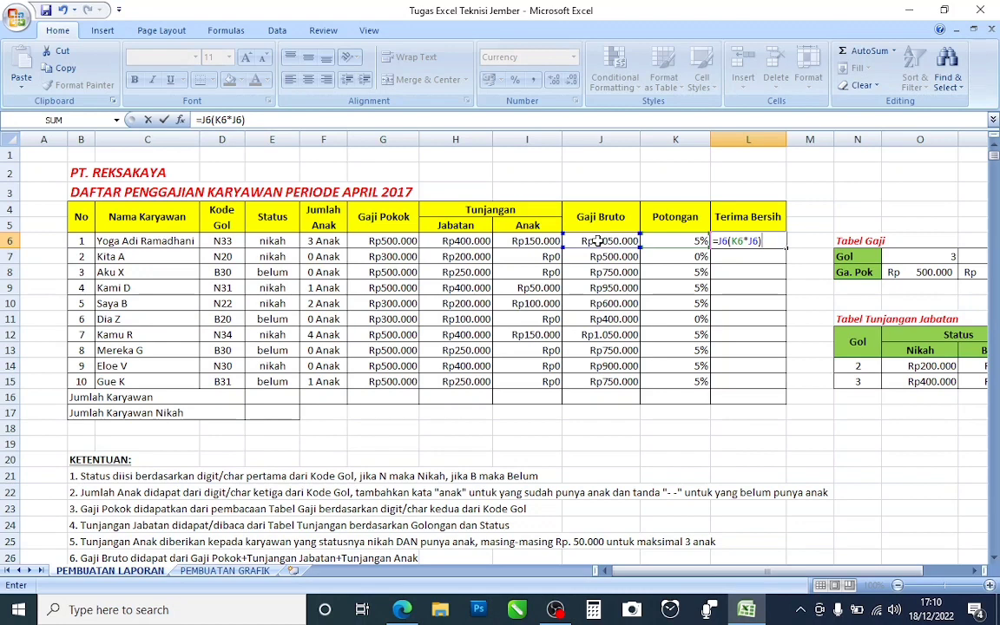
{"action": "key", "text": "Return"}
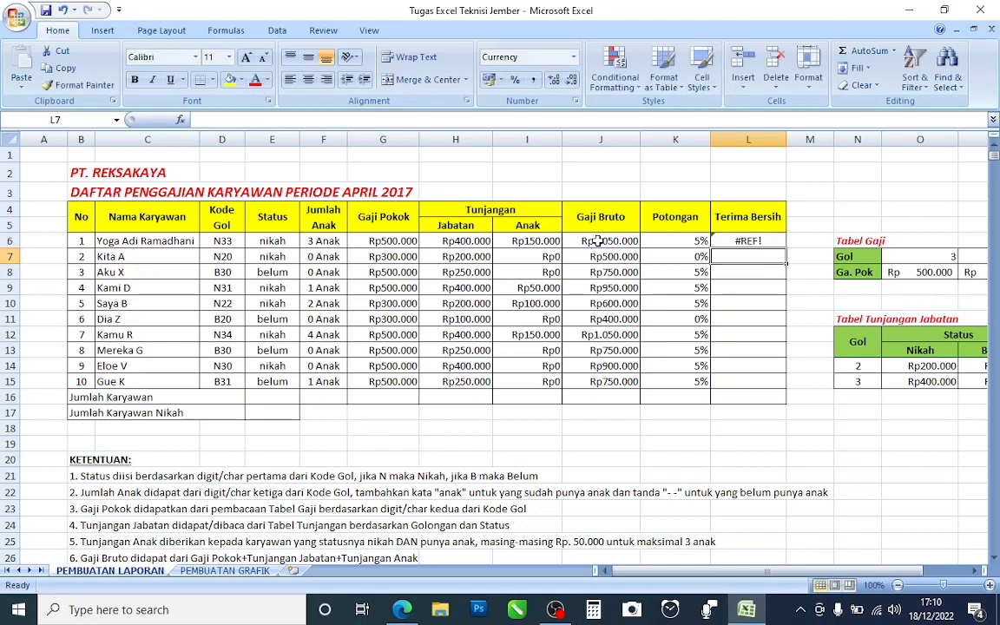
Correct the Terima Bersih formula in L6 to =J6-(K6*J6) and fill it down to L15
{"action": "left_click", "coordinate": [718, 240]}
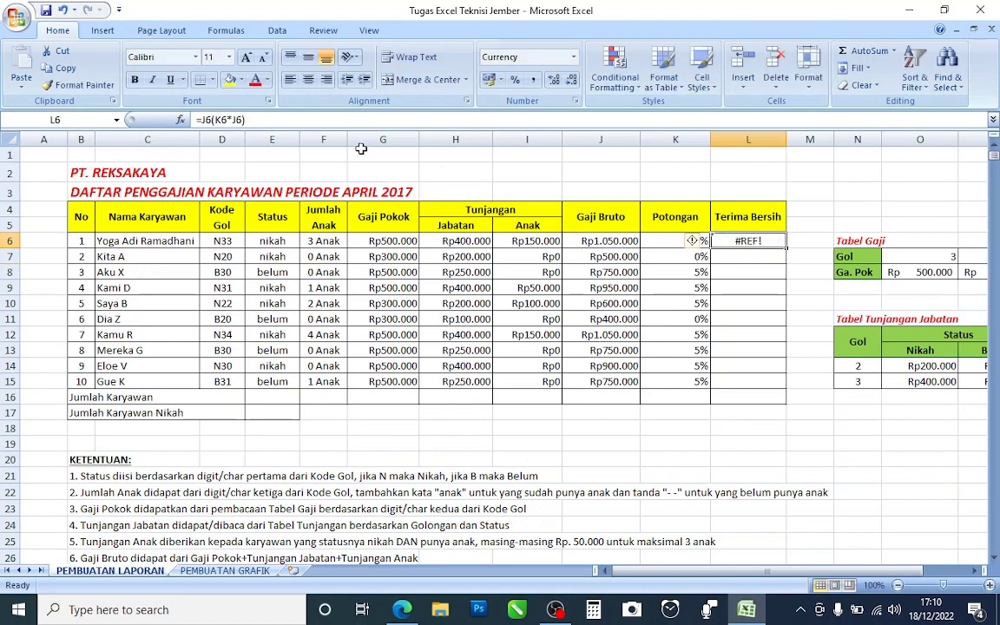
{"action": "left_click", "coordinate": [211, 121]}
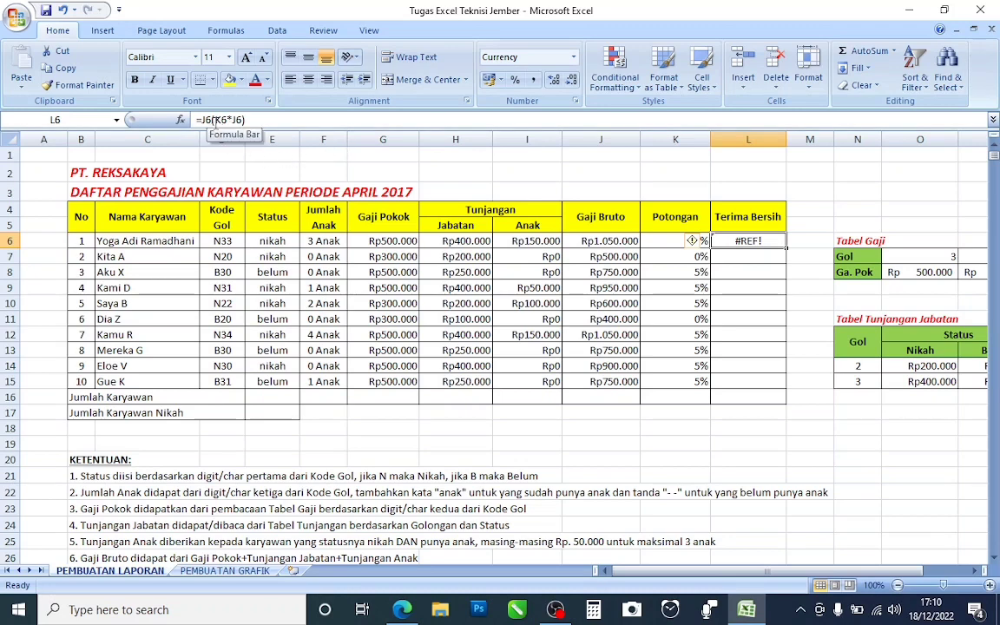
{"action": "type", "text": "-"}
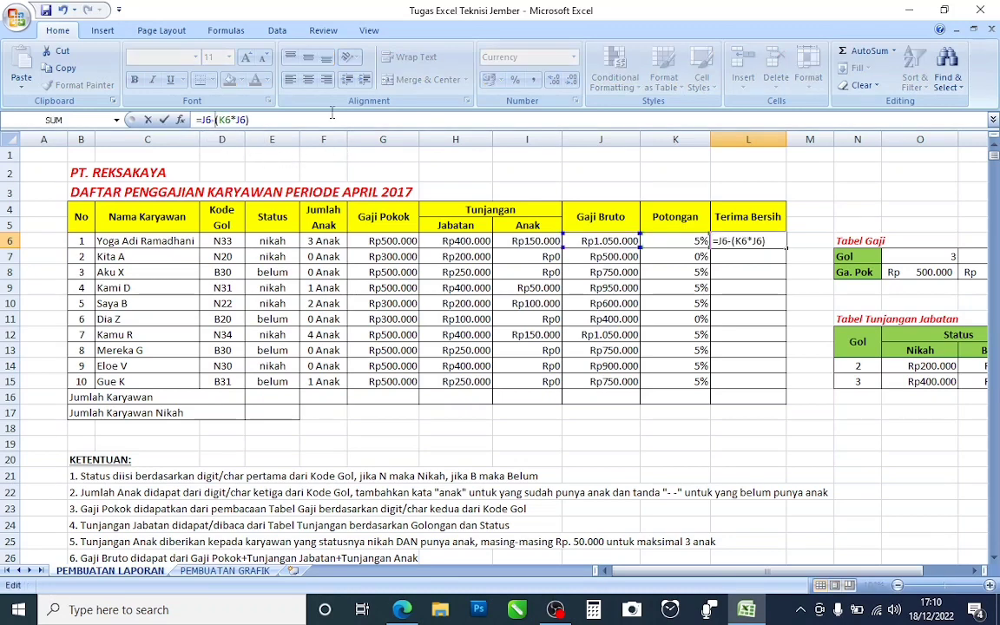
{"action": "key", "text": "Return"}
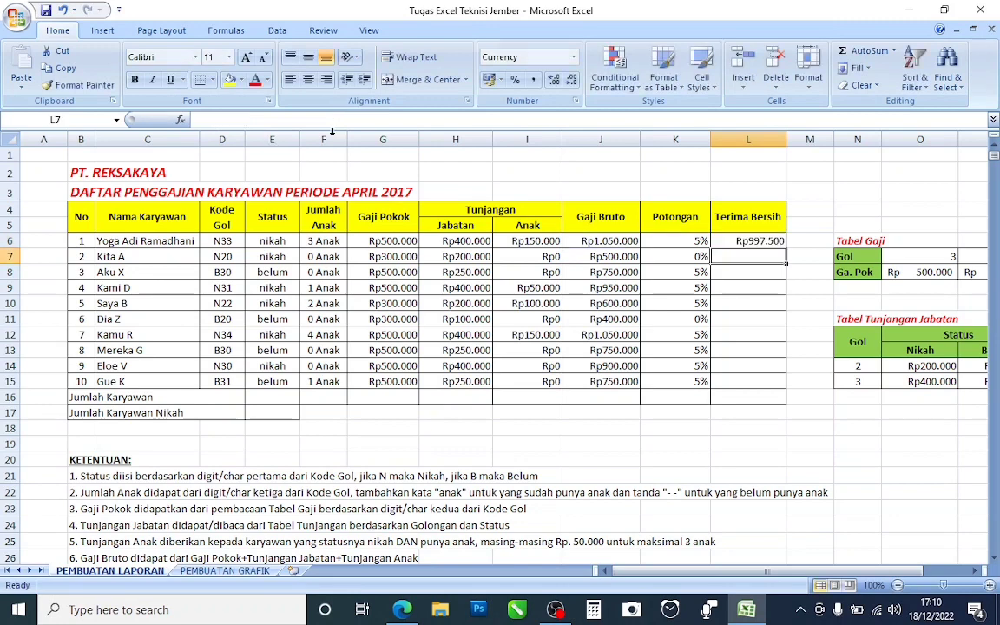
{"action": "left_click", "coordinate": [724, 241]}
{"action": "left_click_drag", "start_coordinate": [788, 249], "coordinate": [790, 386]}
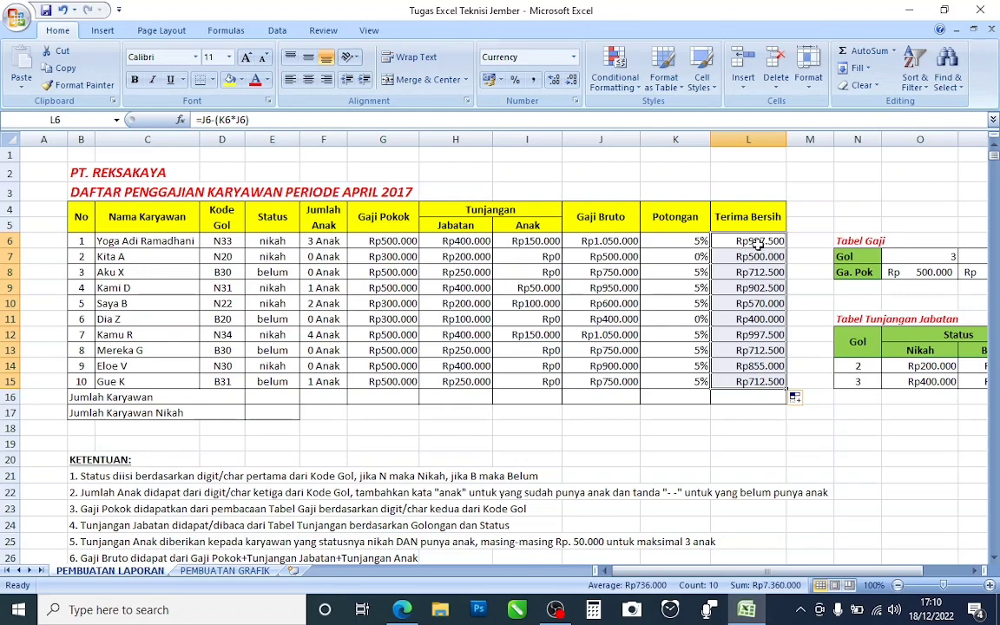
Review the KETENTUAN rules and the Jumlah Karyawan rows below the table for what remains to fill
{"action": "scroll", "coordinate": [680, 343], "scroll_direction": "down", "scroll_amount": 1}
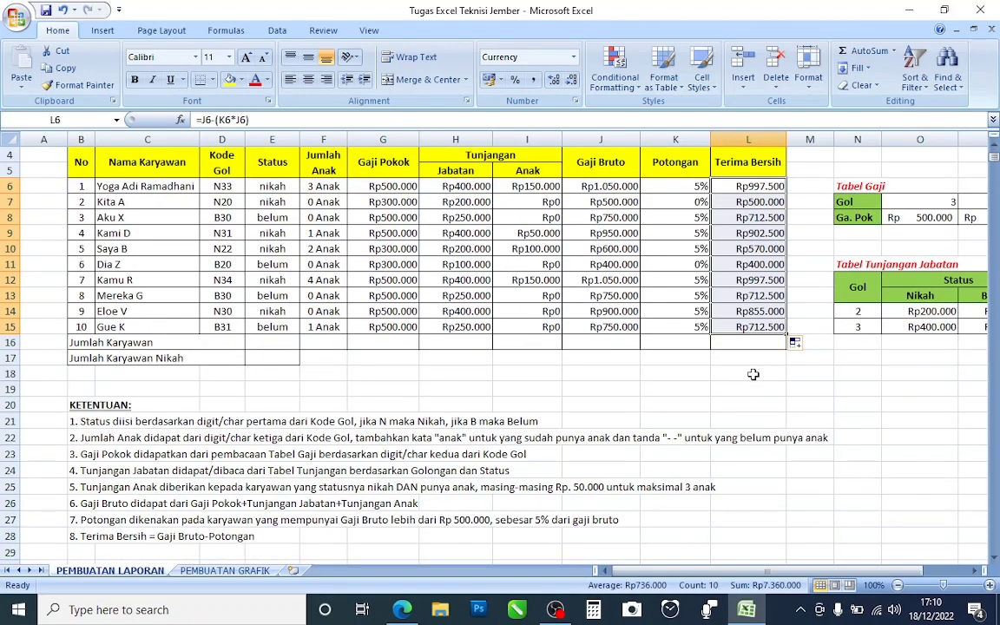
{"action": "scroll", "coordinate": [712, 347], "scroll_direction": "up", "scroll_amount": 1}
{"action": "scroll", "coordinate": [282, 342], "scroll_direction": "down", "scroll_amount": 1}
{"action": "scroll", "coordinate": [47, 387], "scroll_direction": "down", "scroll_amount": 2}
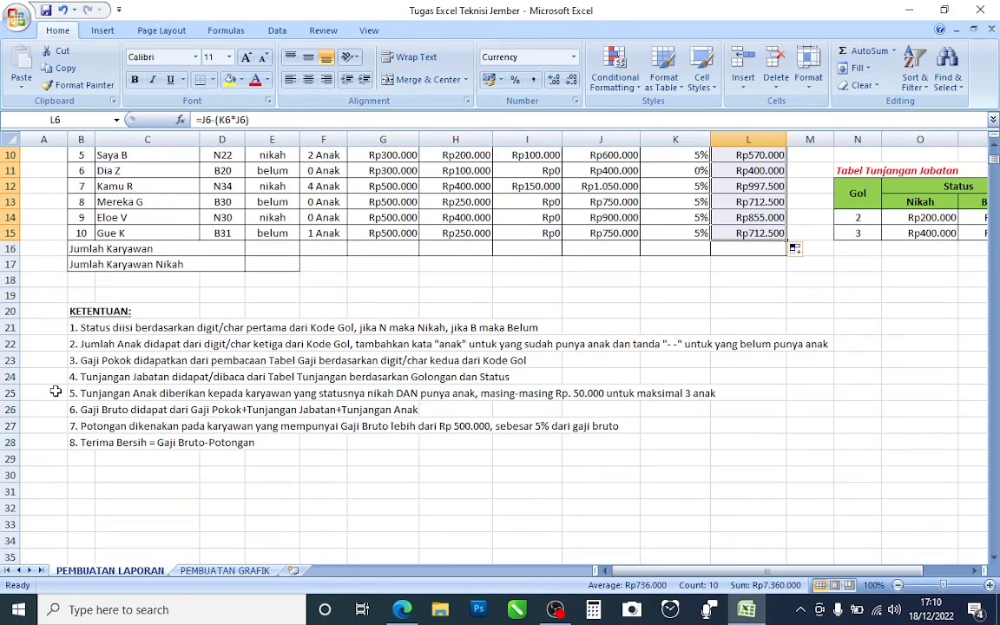
{"action": "scroll", "coordinate": [82, 342], "scroll_direction": "down", "scroll_amount": 3}
{"action": "scroll", "coordinate": [96, 371], "scroll_direction": "up", "scroll_amount": 2}
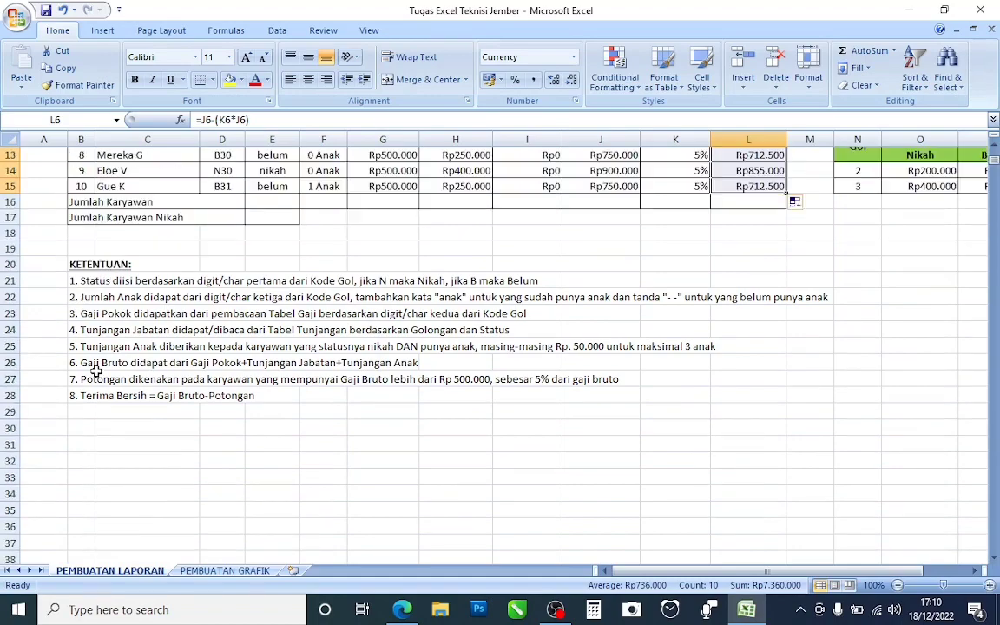
{"action": "scroll", "coordinate": [95, 371], "scroll_direction": "up", "scroll_amount": 4}
{"action": "scroll", "coordinate": [102, 260], "scroll_direction": "down", "scroll_amount": 4}
{"action": "scroll", "coordinate": [102, 232], "scroll_direction": "up", "scroll_amount": 1}
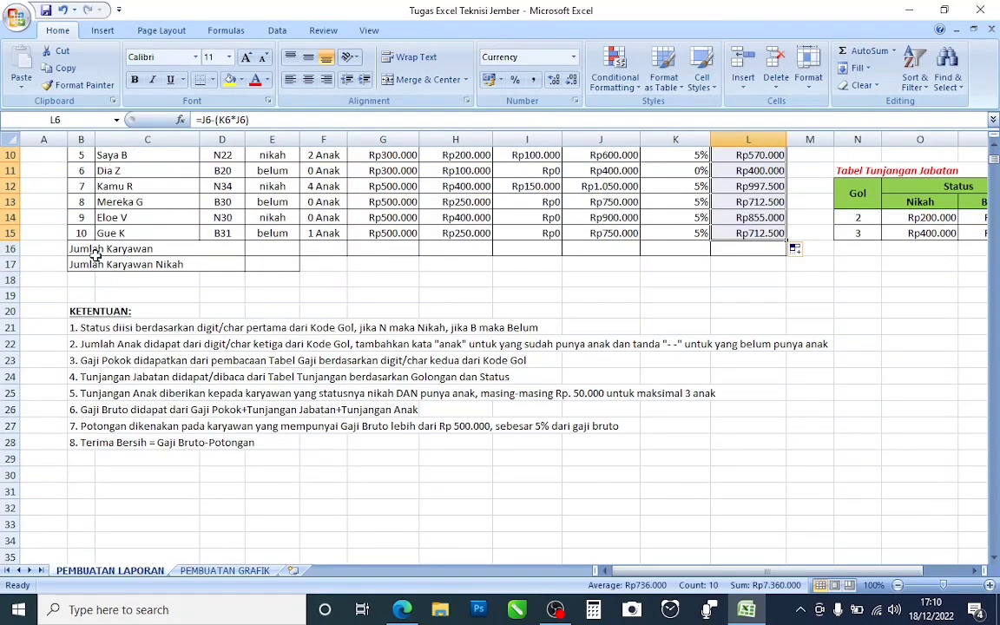
{"action": "scroll", "coordinate": [268, 265], "scroll_direction": "up", "scroll_amount": 3}
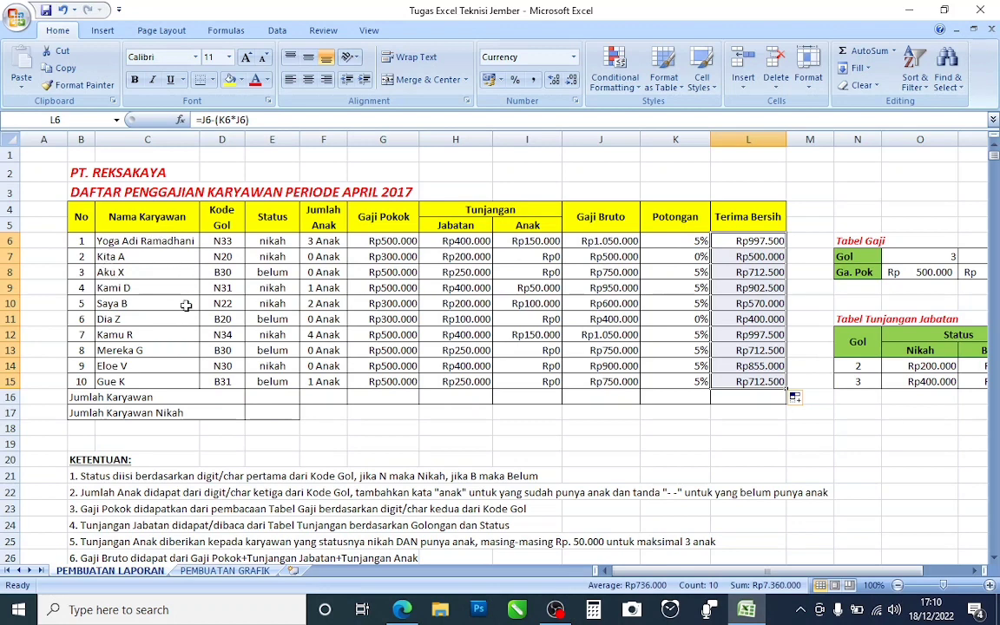
Fill in Jumlah Karyawan in E16 by counting the employee names with a COUNTA formula over C6:C15
{"action": "left_click", "coordinate": [260, 396]}
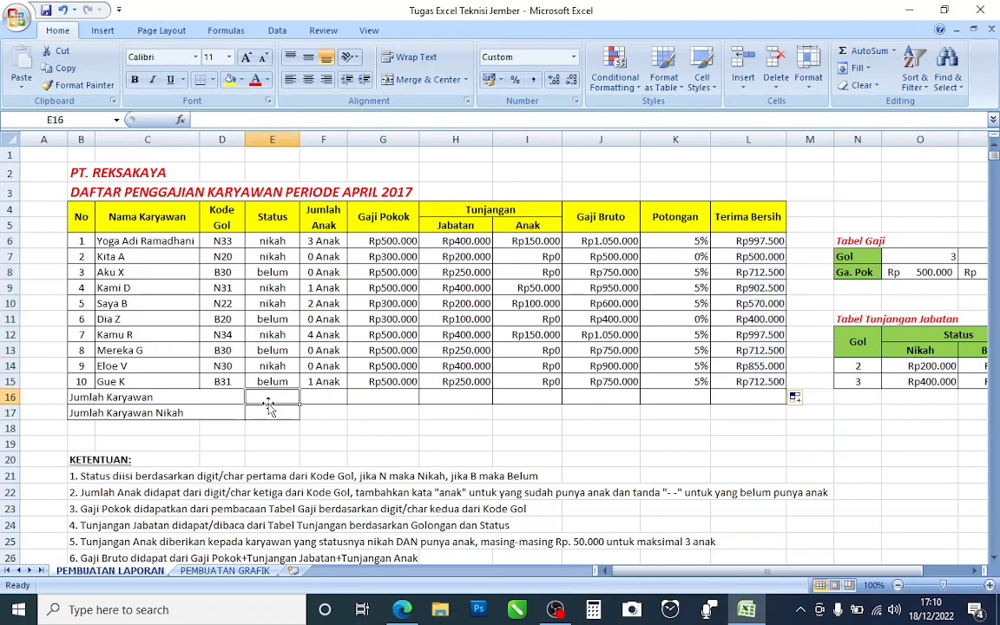
{"action": "left_click", "coordinate": [264, 414]}
{"action": "left_click", "coordinate": [265, 397]}
{"action": "type", "text": "="}
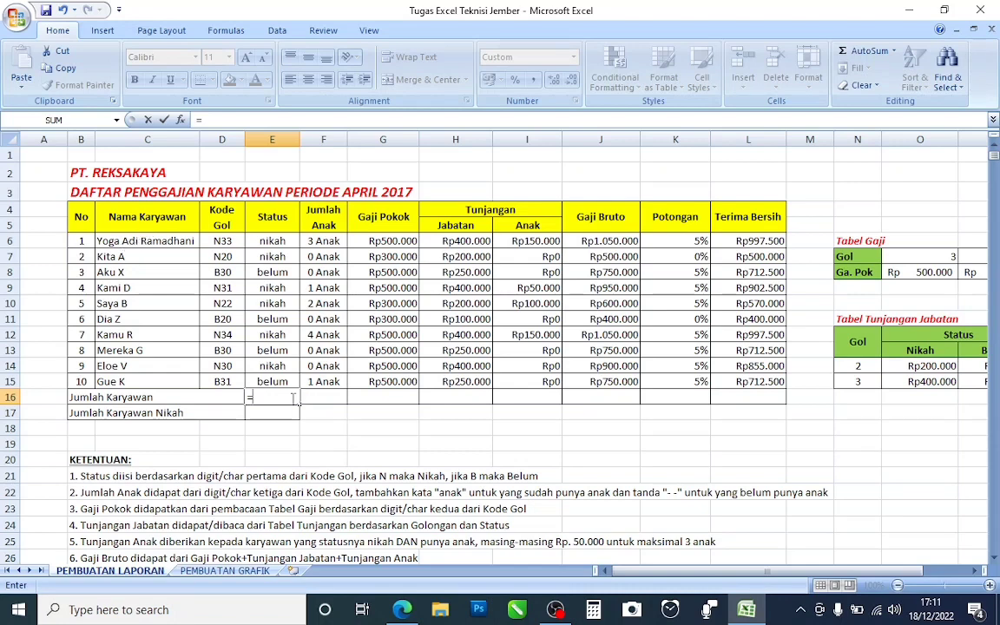
{"action": "type", "text": "o"}
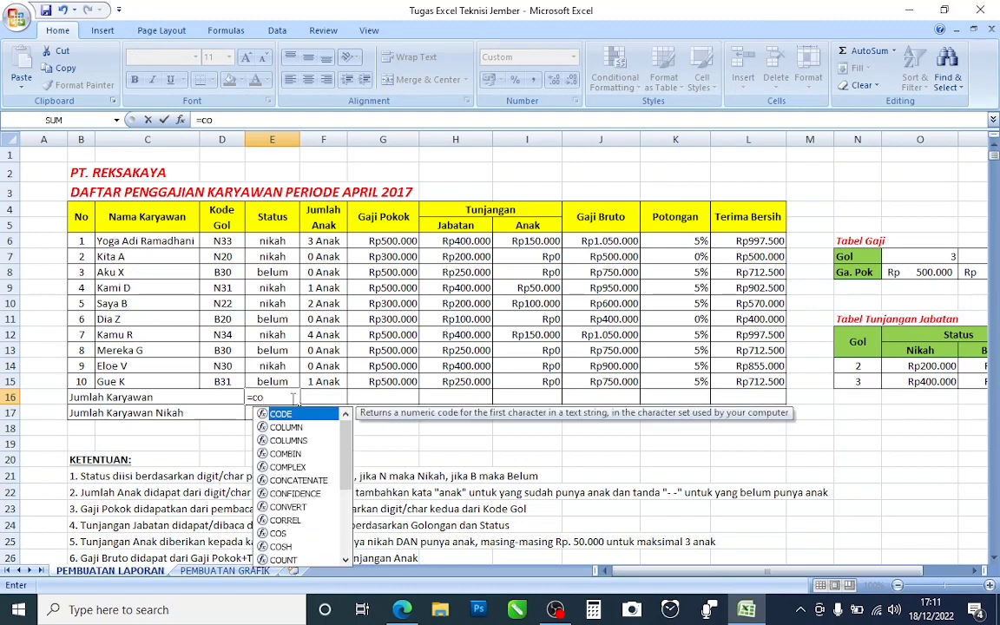
{"action": "type", "text": "un"}
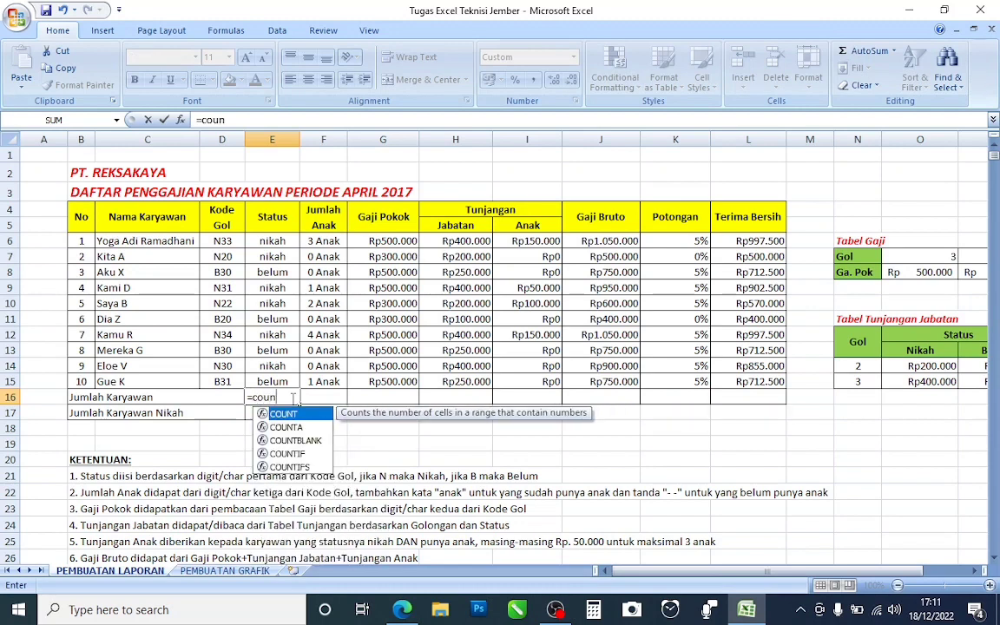
{"action": "double_click", "coordinate": [282, 414]}
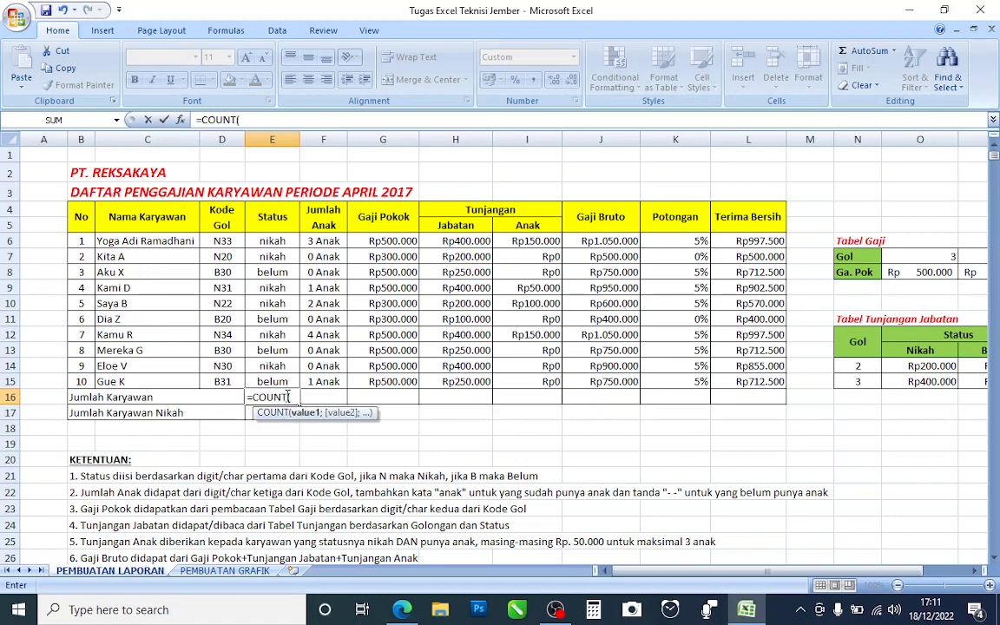
{"action": "key", "text": "BackSpace"}
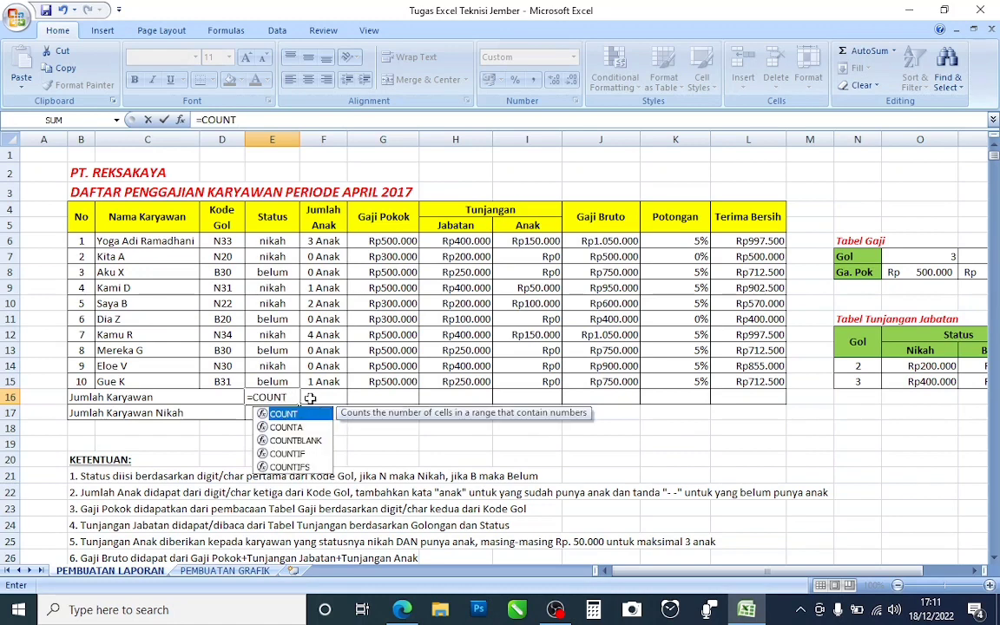
{"action": "double_click", "coordinate": [295, 427]}
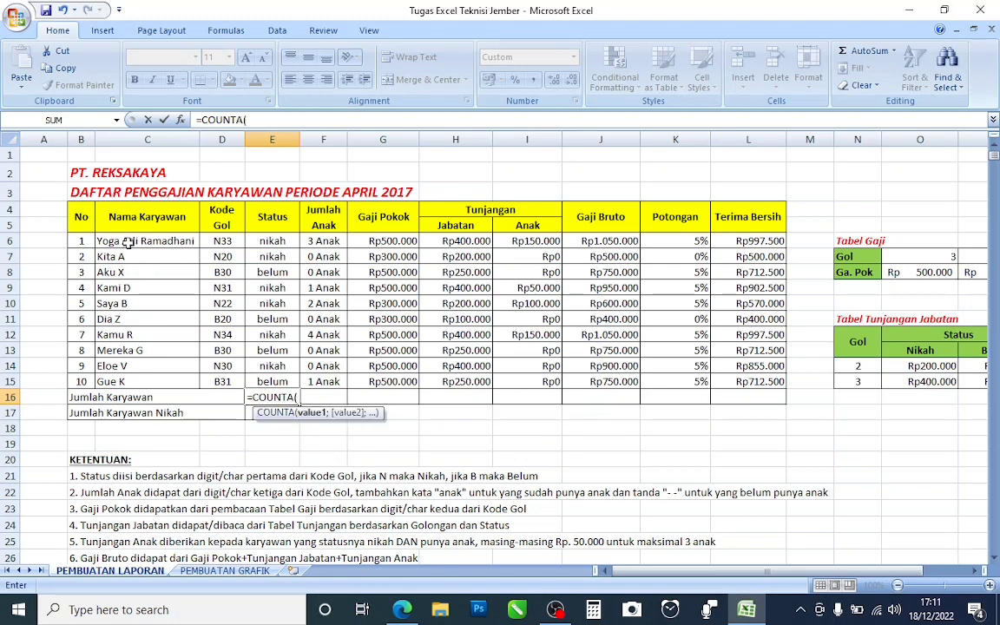
{"action": "left_click_drag", "start_coordinate": [127, 241], "coordinate": [198, 373]}
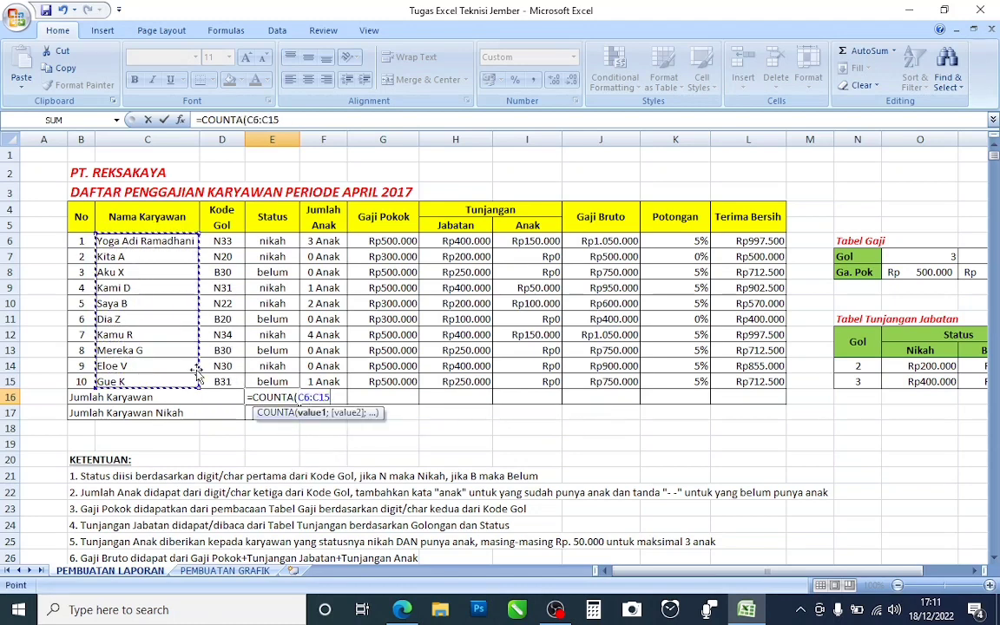
{"action": "key", "text": "Return"}
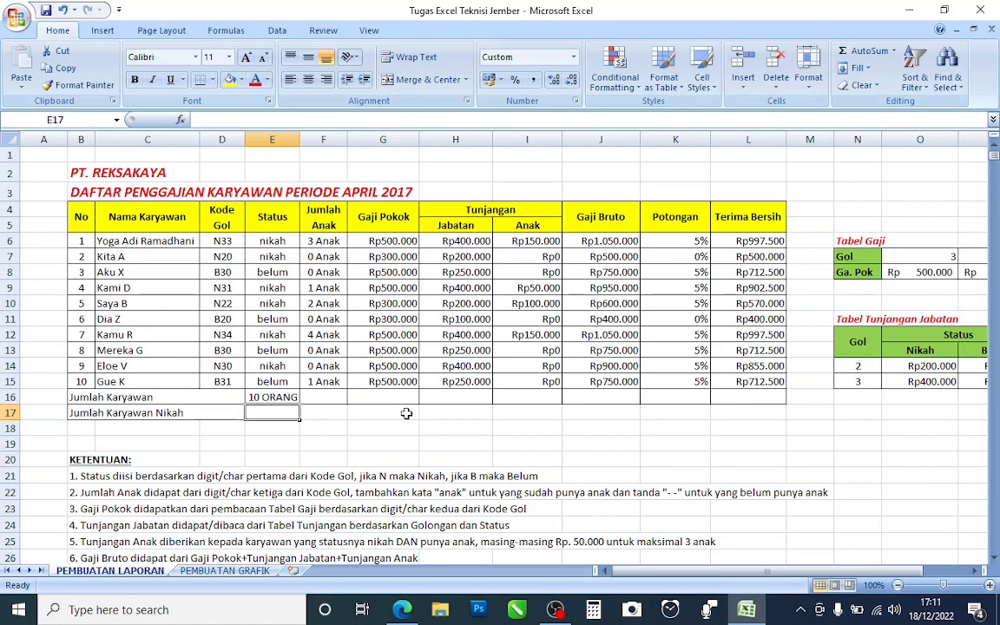
{"action": "type", "text": "="}
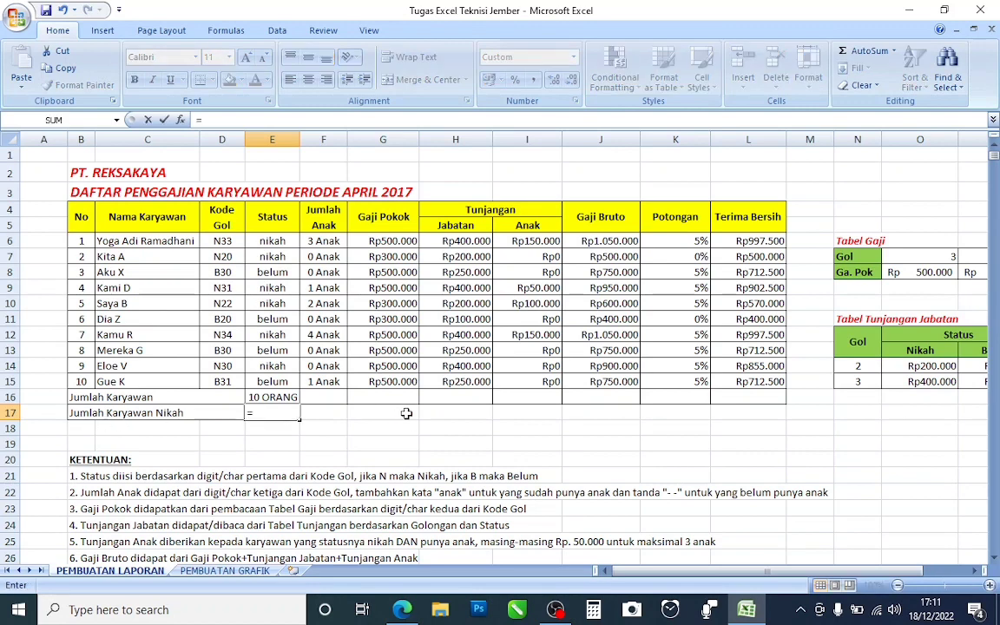
{"action": "key", "text": "BackSpace"}
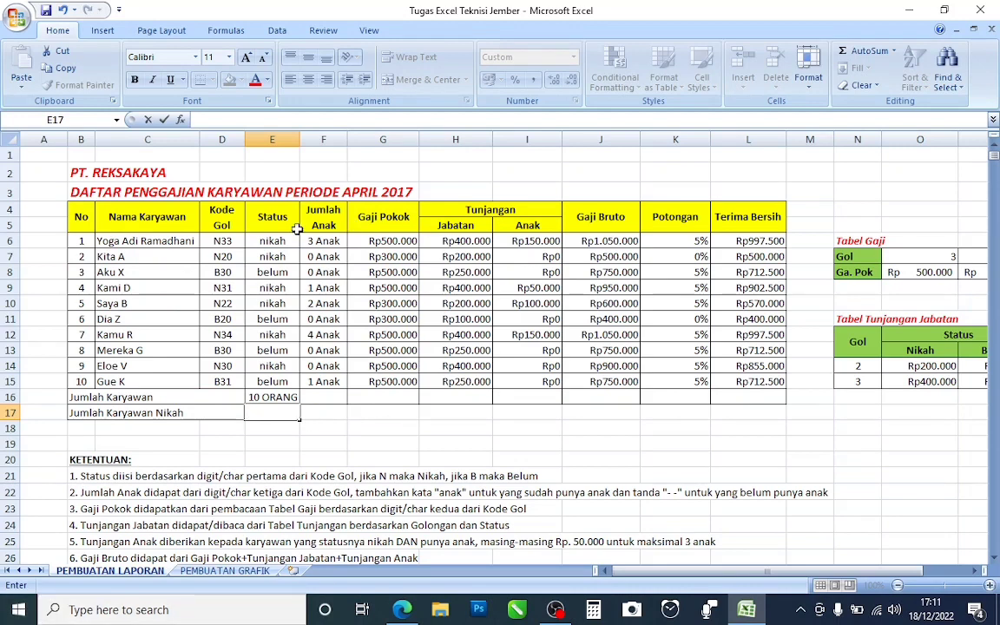
{"action": "left_click_drag", "start_coordinate": [270, 240], "coordinate": [278, 395]}
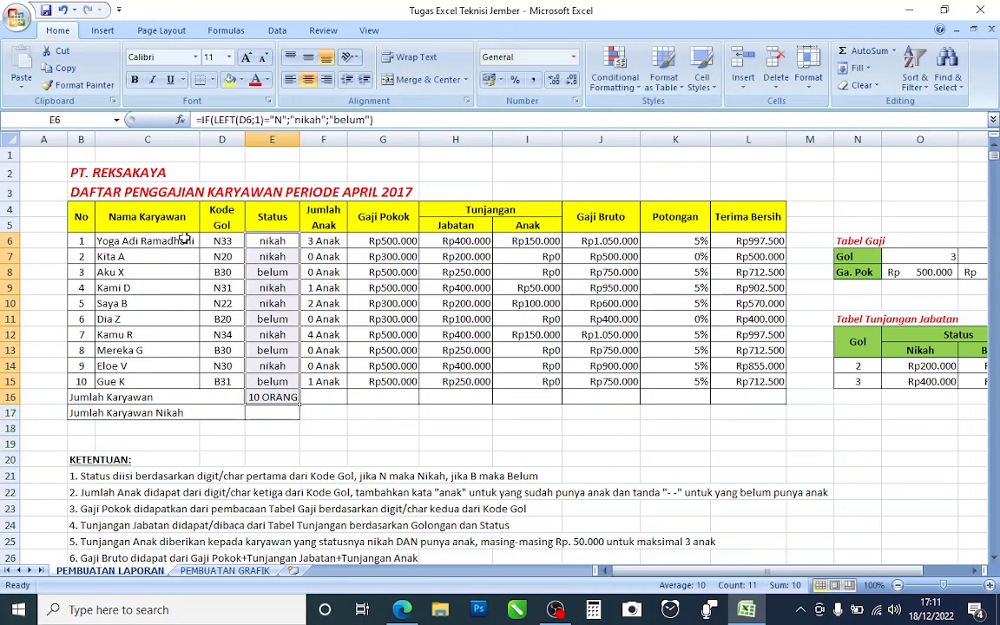
{"action": "left_click_drag", "start_coordinate": [152, 237], "coordinate": [139, 382]}
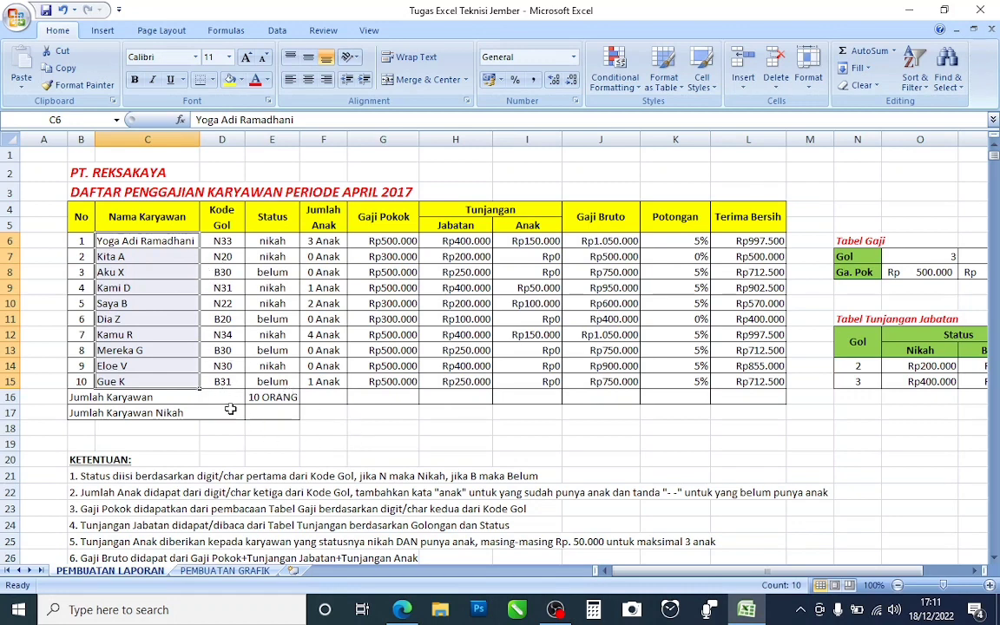
{"action": "left_click", "coordinate": [265, 413]}
{"action": "type", "text": "="}
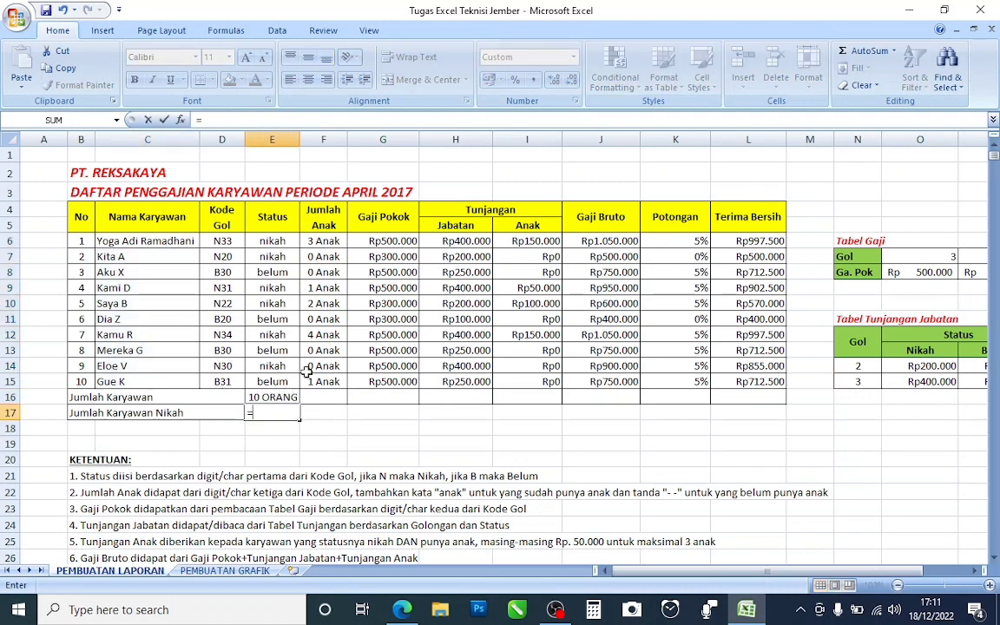
{"action": "type", "text": "coun"}
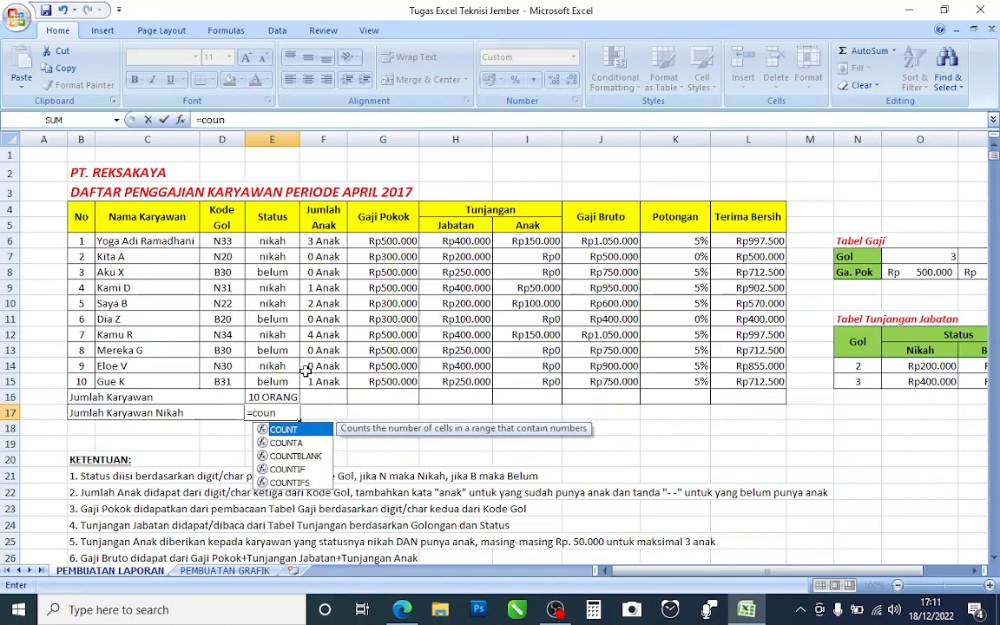
{"action": "double_click", "coordinate": [289, 469]}
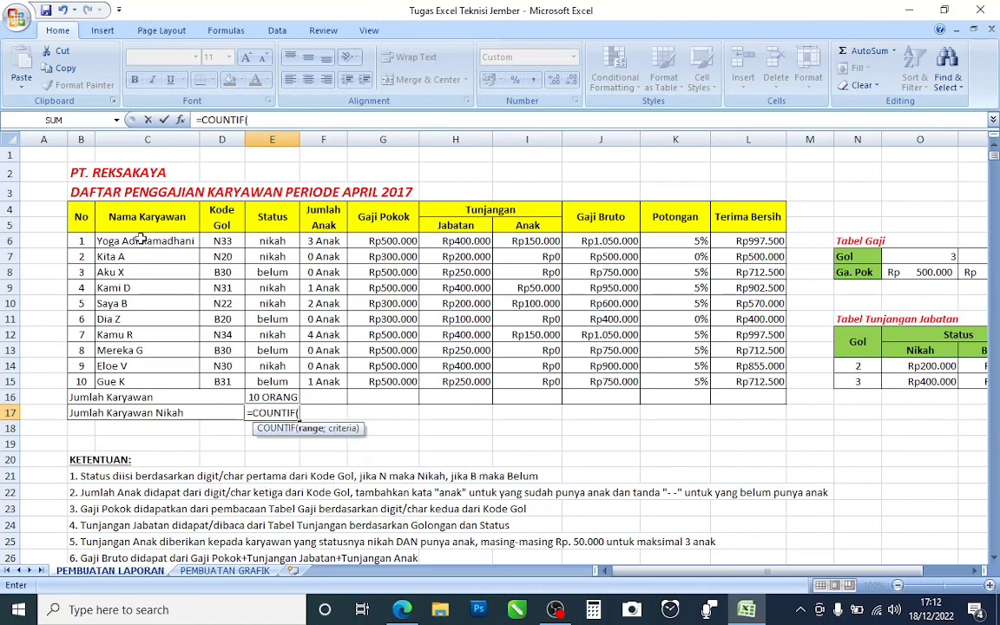
{"action": "left_click_drag", "start_coordinate": [147, 242], "coordinate": [148, 382]}
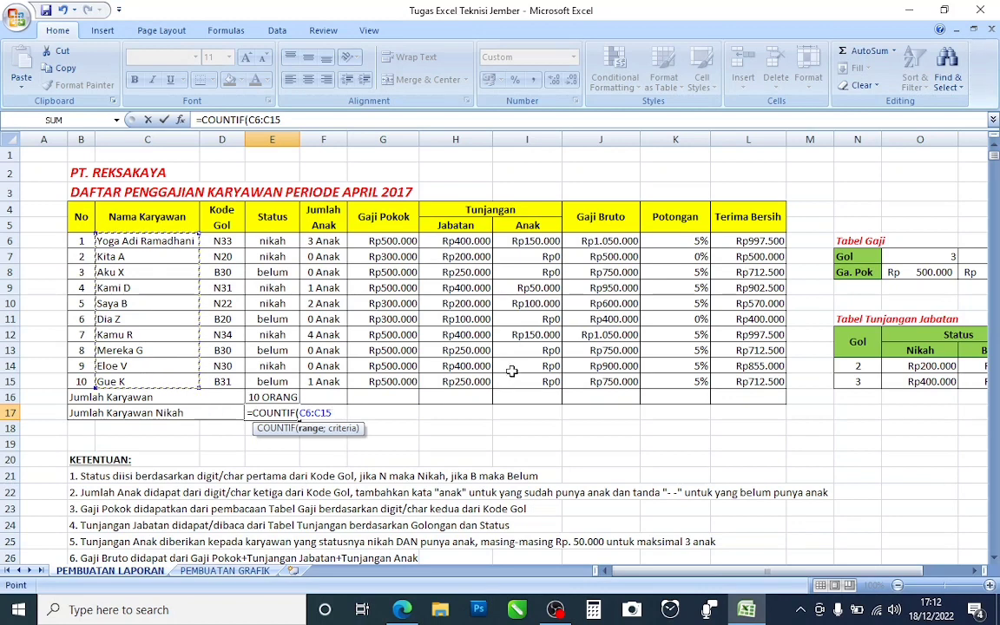
{"action": "type", "text": ";"}
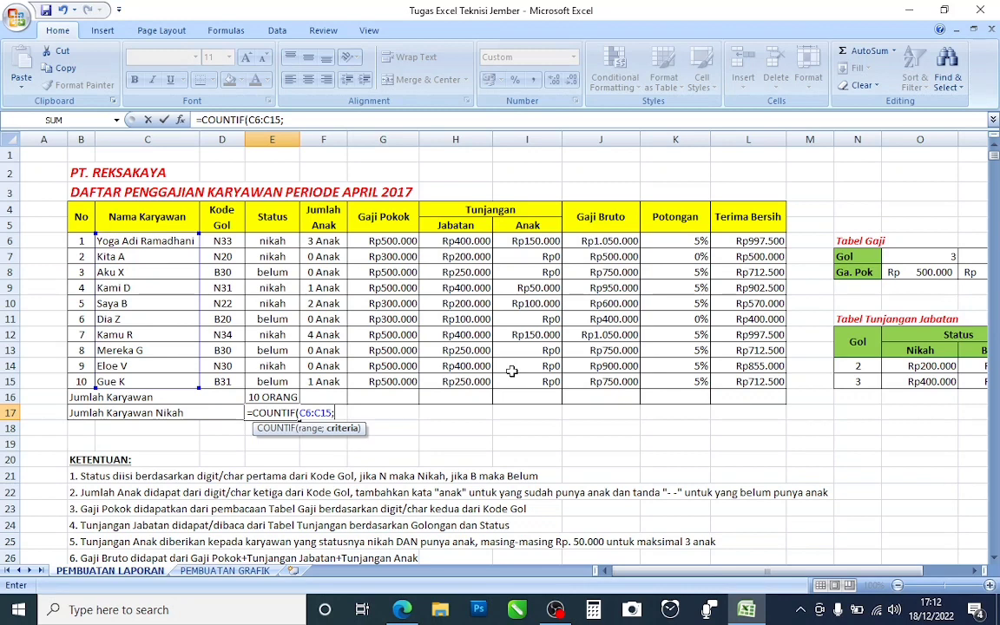
{"action": "key", "text": "BackSpace"}
{"action": "key", "text": "BackSpace"}
{"action": "key", "text": "BackSpace"}
{"action": "key", "text": "BackSpace"}
{"action": "key", "text": "BackSpace"}
{"action": "key", "text": "BackSpace"}
{"action": "key", "text": "BackSpace"}
{"action": "key", "text": "BackSpace"}
{"action": "key", "text": "BackSpace"}
{"action": "key", "text": "BackSpace"}
{"action": "key", "text": "BackSpace"}
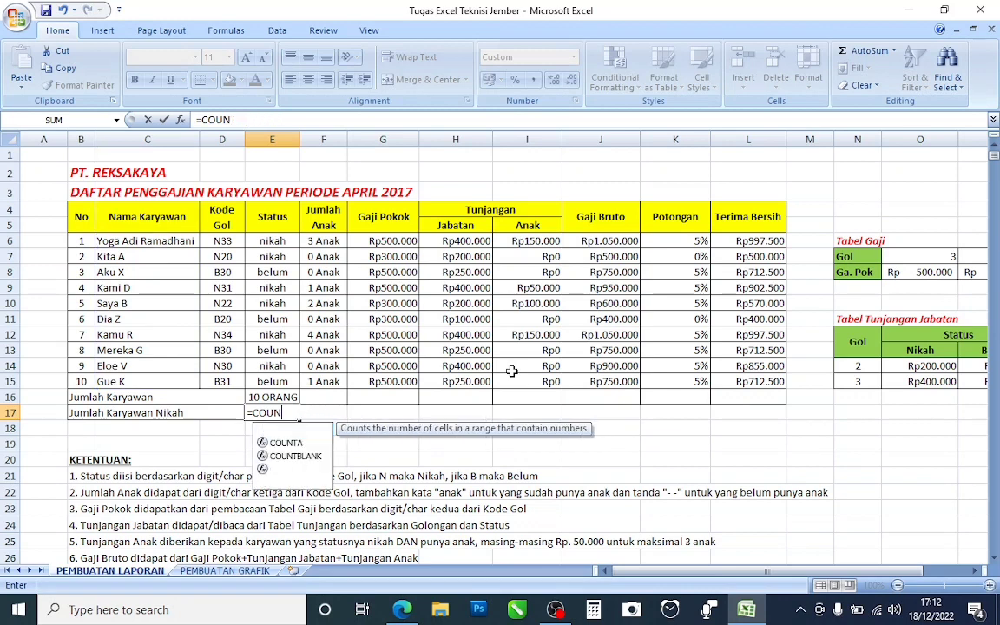
{"action": "key", "text": "BackSpace"}
{"action": "key", "text": "BackSpace"}
{"action": "key", "text": "BackSpace"}
{"action": "key", "text": "BackSpace"}
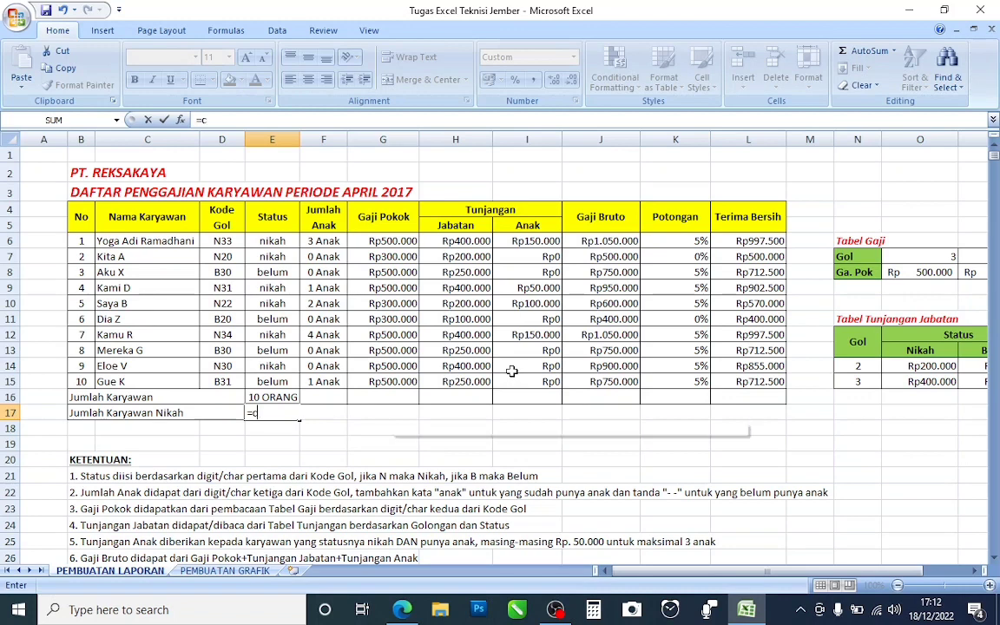
Enter =COUNTIF(E6:E15;"nikah") in E17 to fill in Jumlah Karyawan Nikah from the Status column
{"action": "type", "text": "cou"}
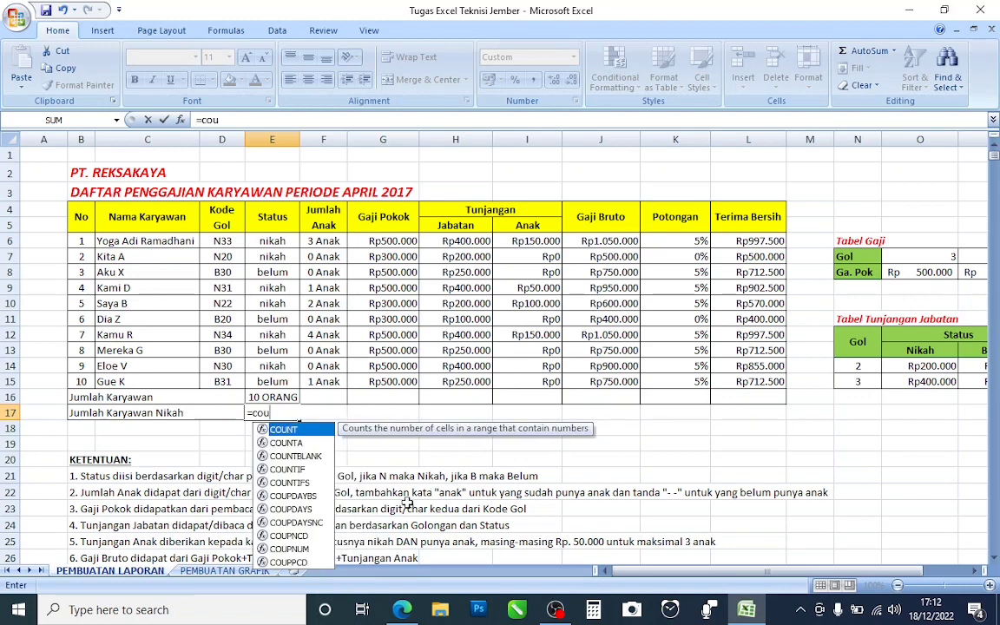
{"action": "type", "text": "ntif"}
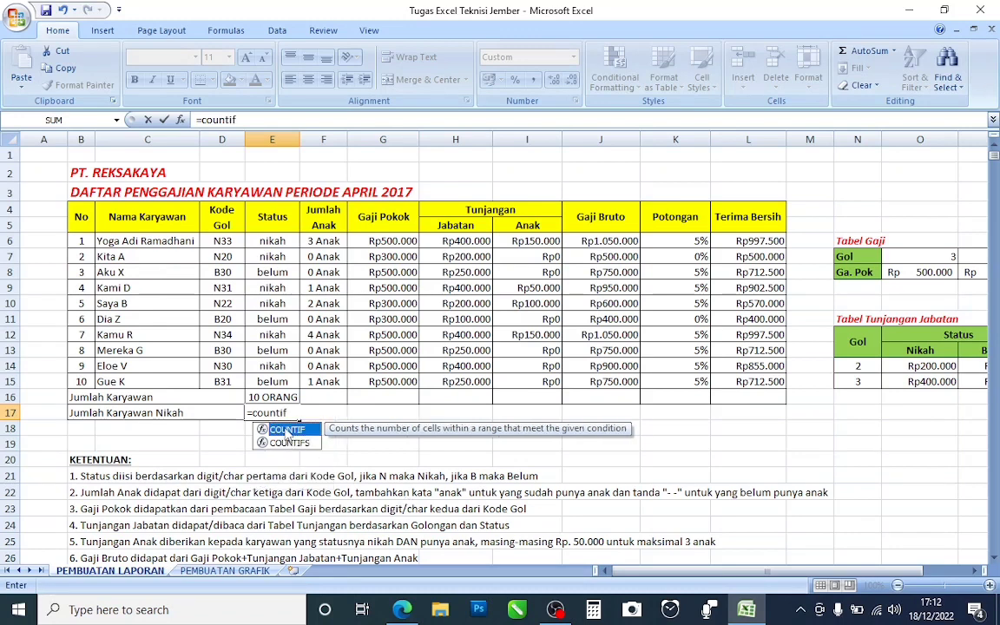
{"action": "double_click", "coordinate": [286, 429]}
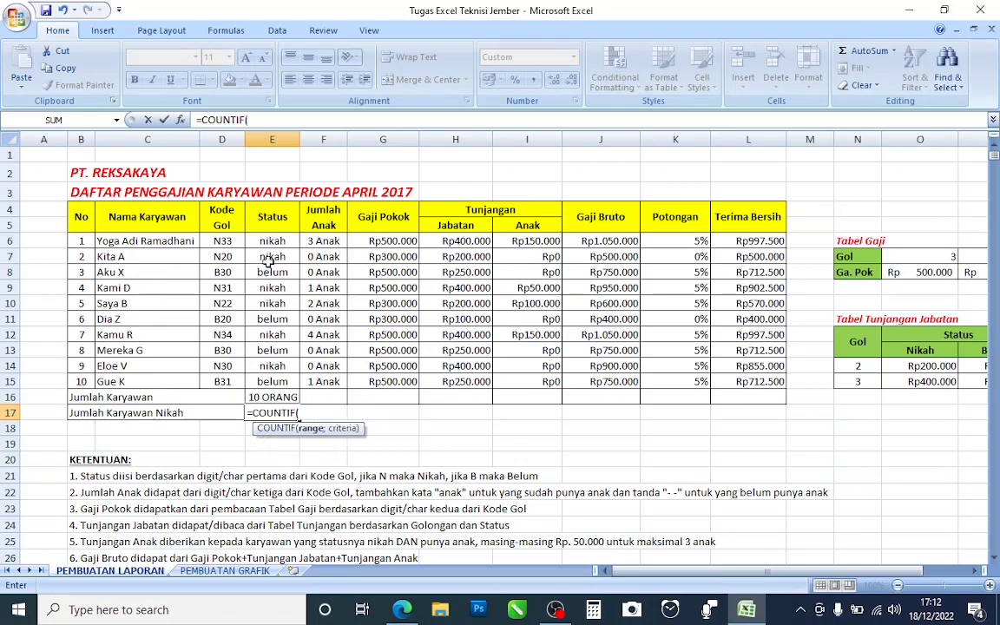
{"action": "left_click_drag", "start_coordinate": [271, 241], "coordinate": [272, 382]}
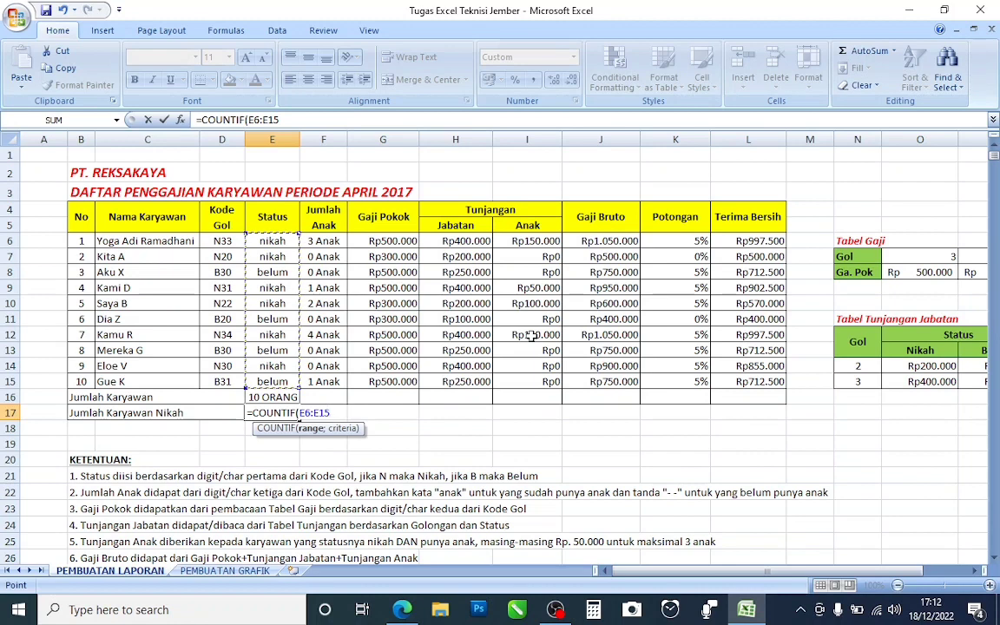
{"action": "type", "text": ";\"nikah"}
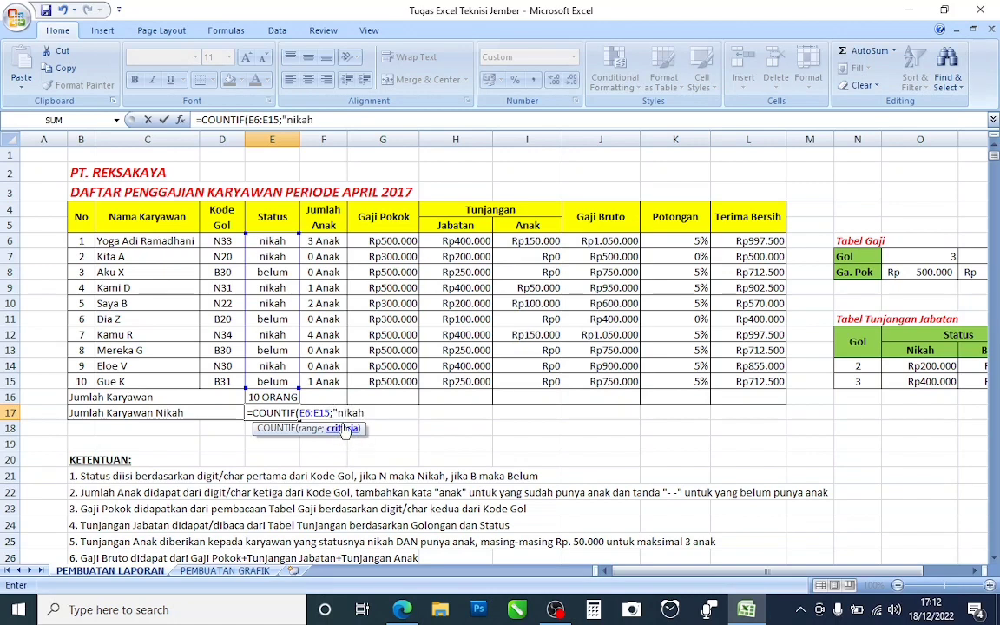
{"action": "type", "text": "\""}
{"action": "key", "text": "Return"}
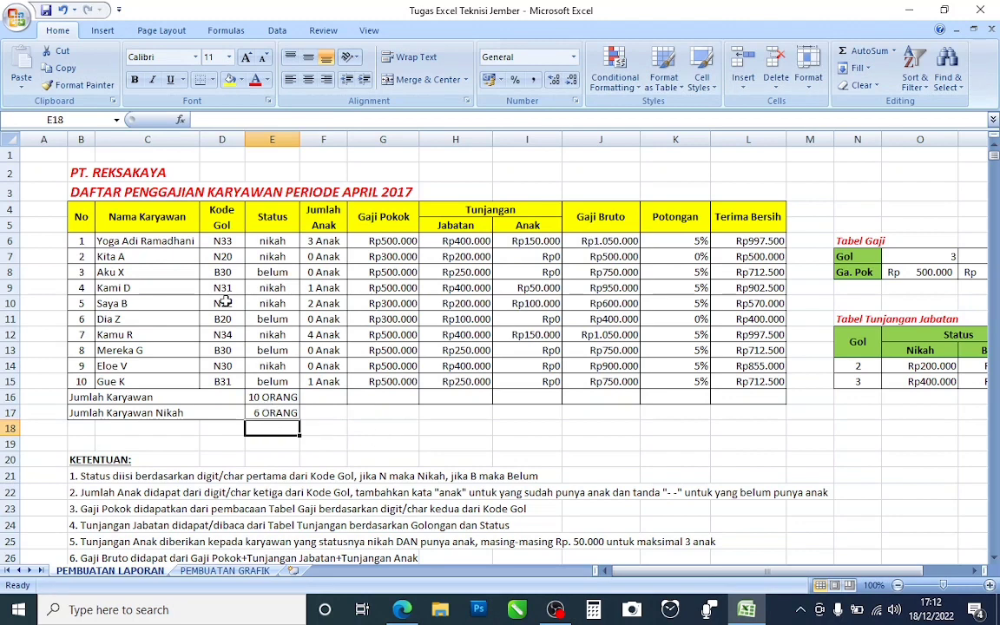
Check the Jumlah Karyawan Nikah count against the nikah entries in the Status column
{"action": "left_click_drag", "start_coordinate": [279, 240], "coordinate": [256, 382]}
{"action": "left_click", "coordinate": [283, 415]}
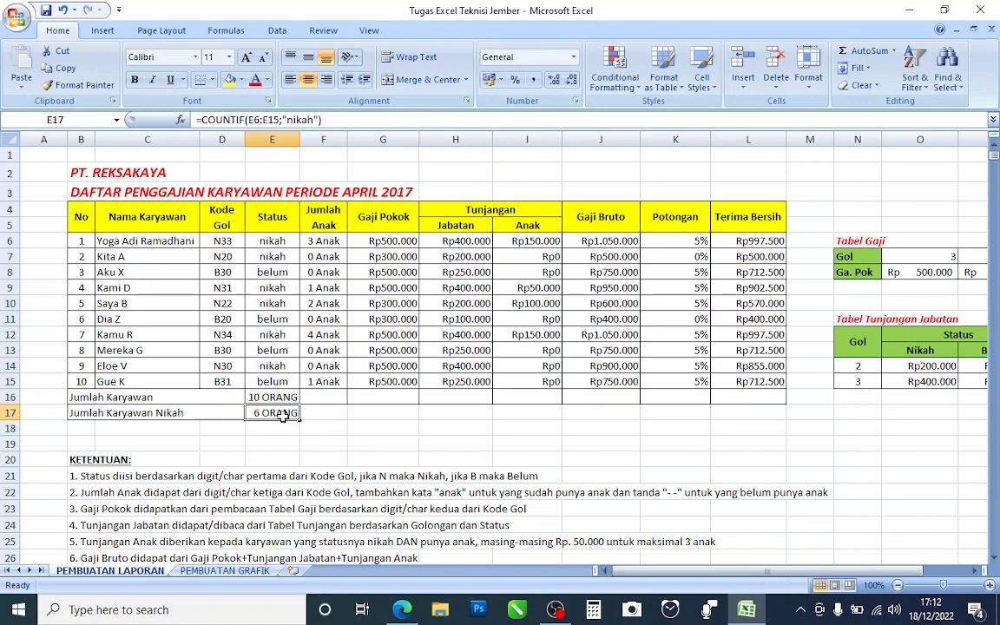
{"action": "left_click", "coordinate": [265, 335]}
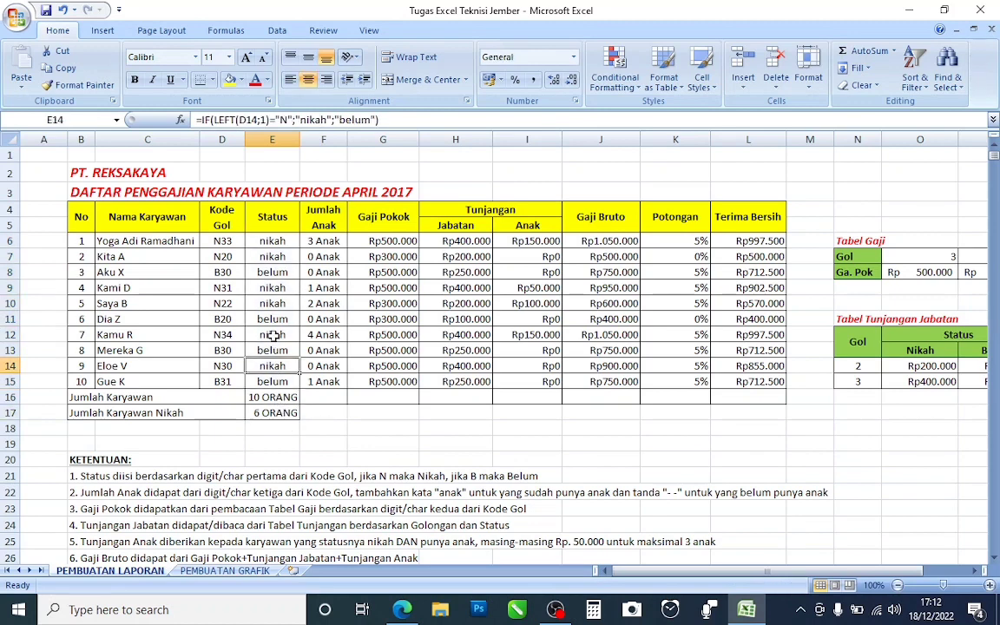